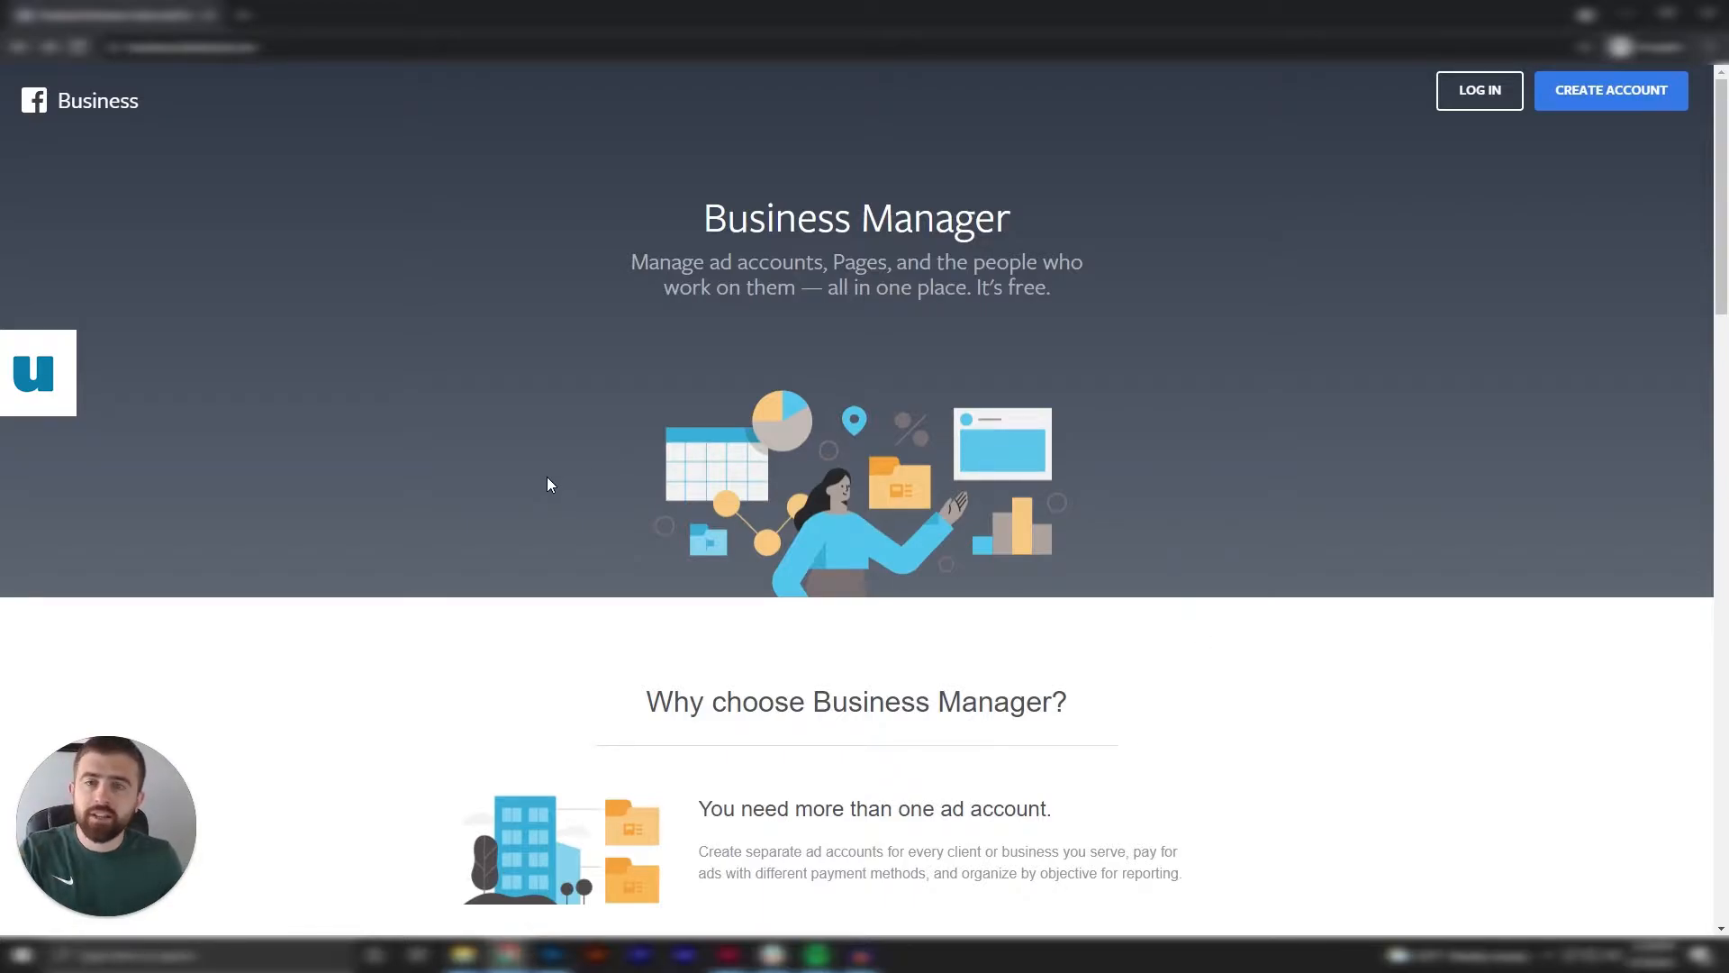
Open the Ad Accounts section in the business settings of the Strupek business.
left_click(1618, 109)
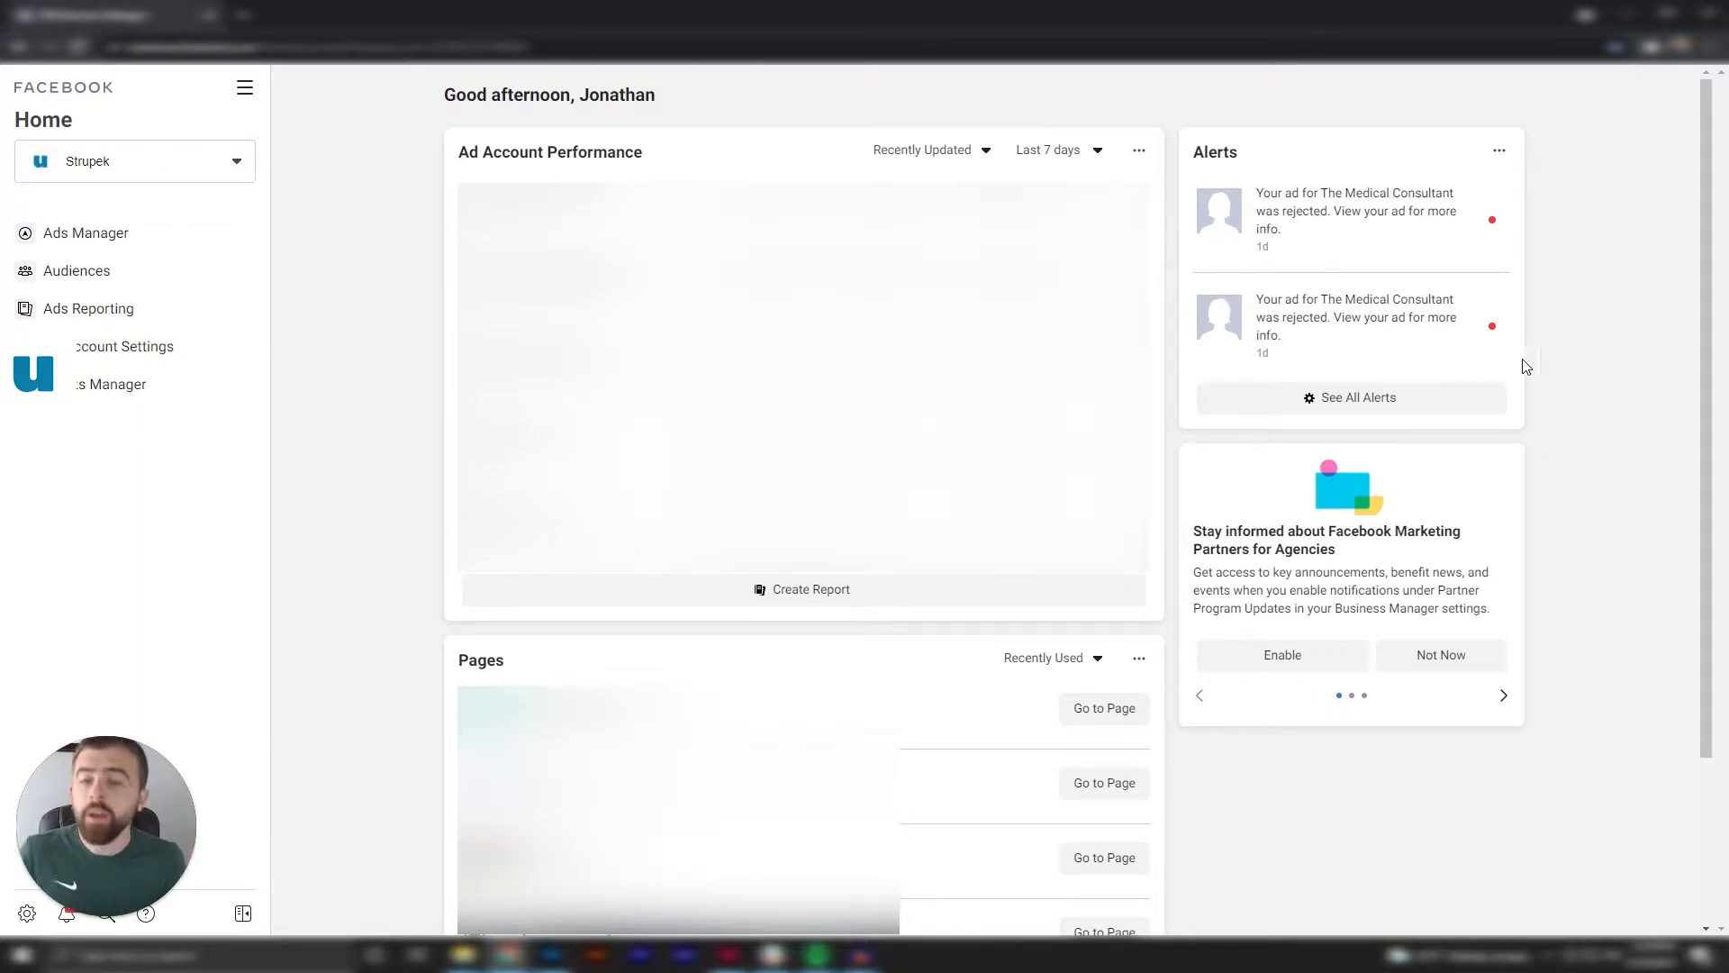
left_click(156, 820)
left_click_drag(155, 820, 156, 782)
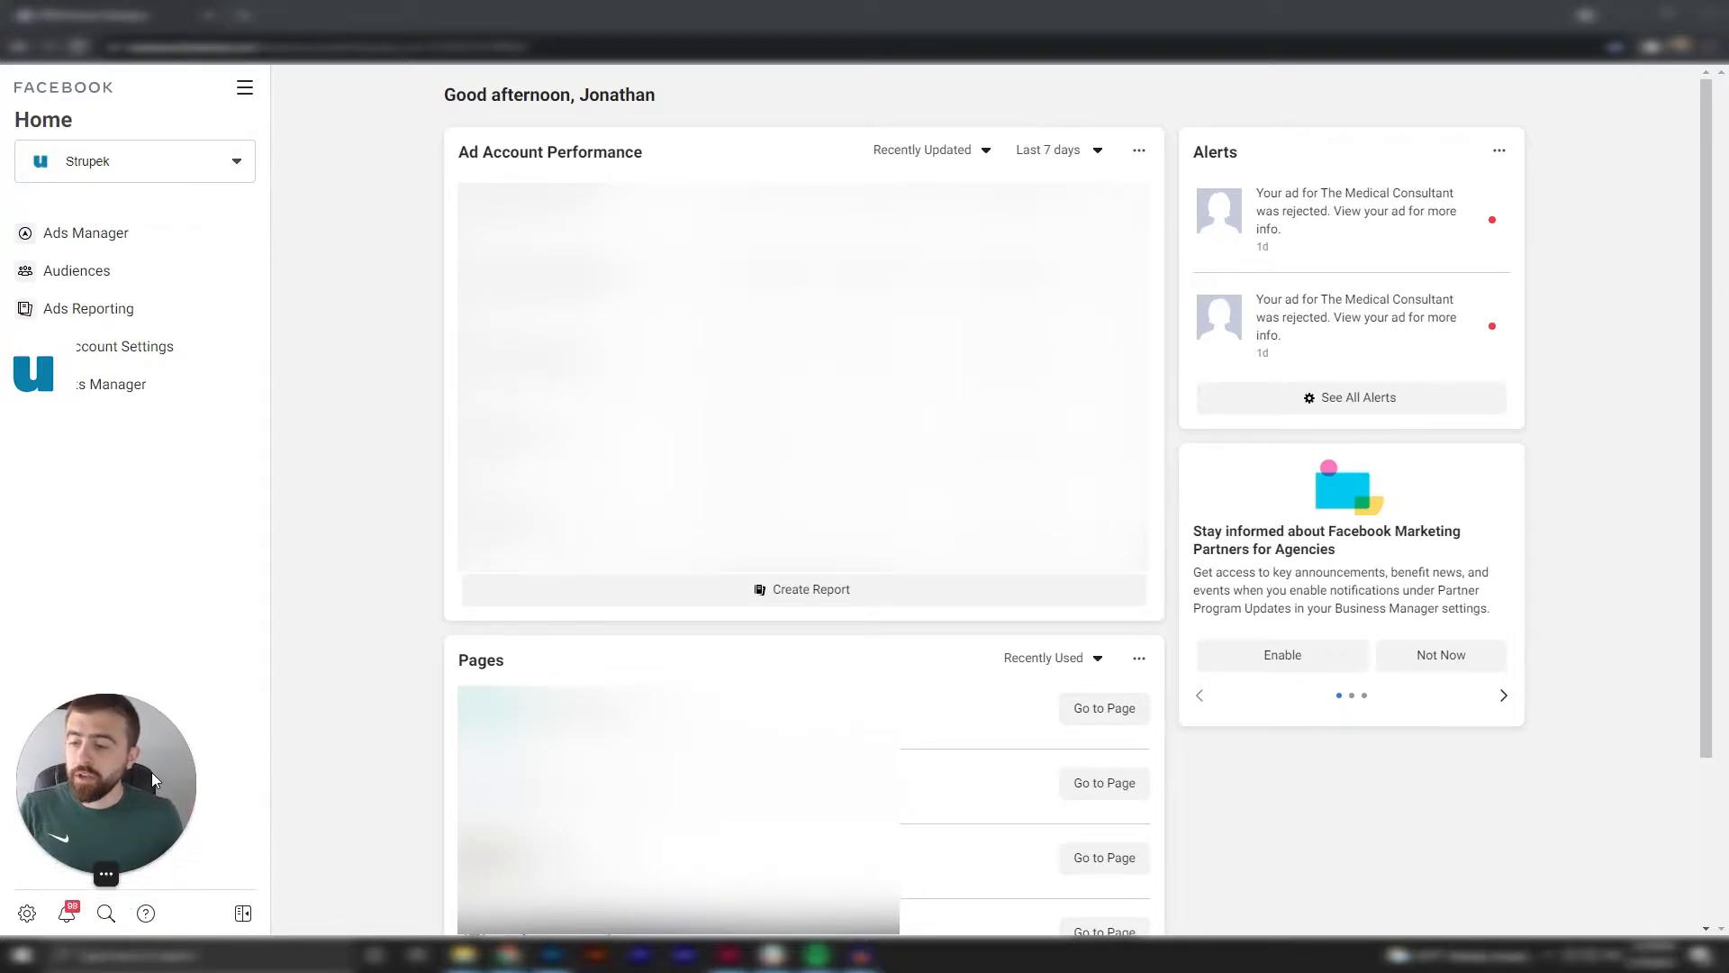
left_click(27, 915)
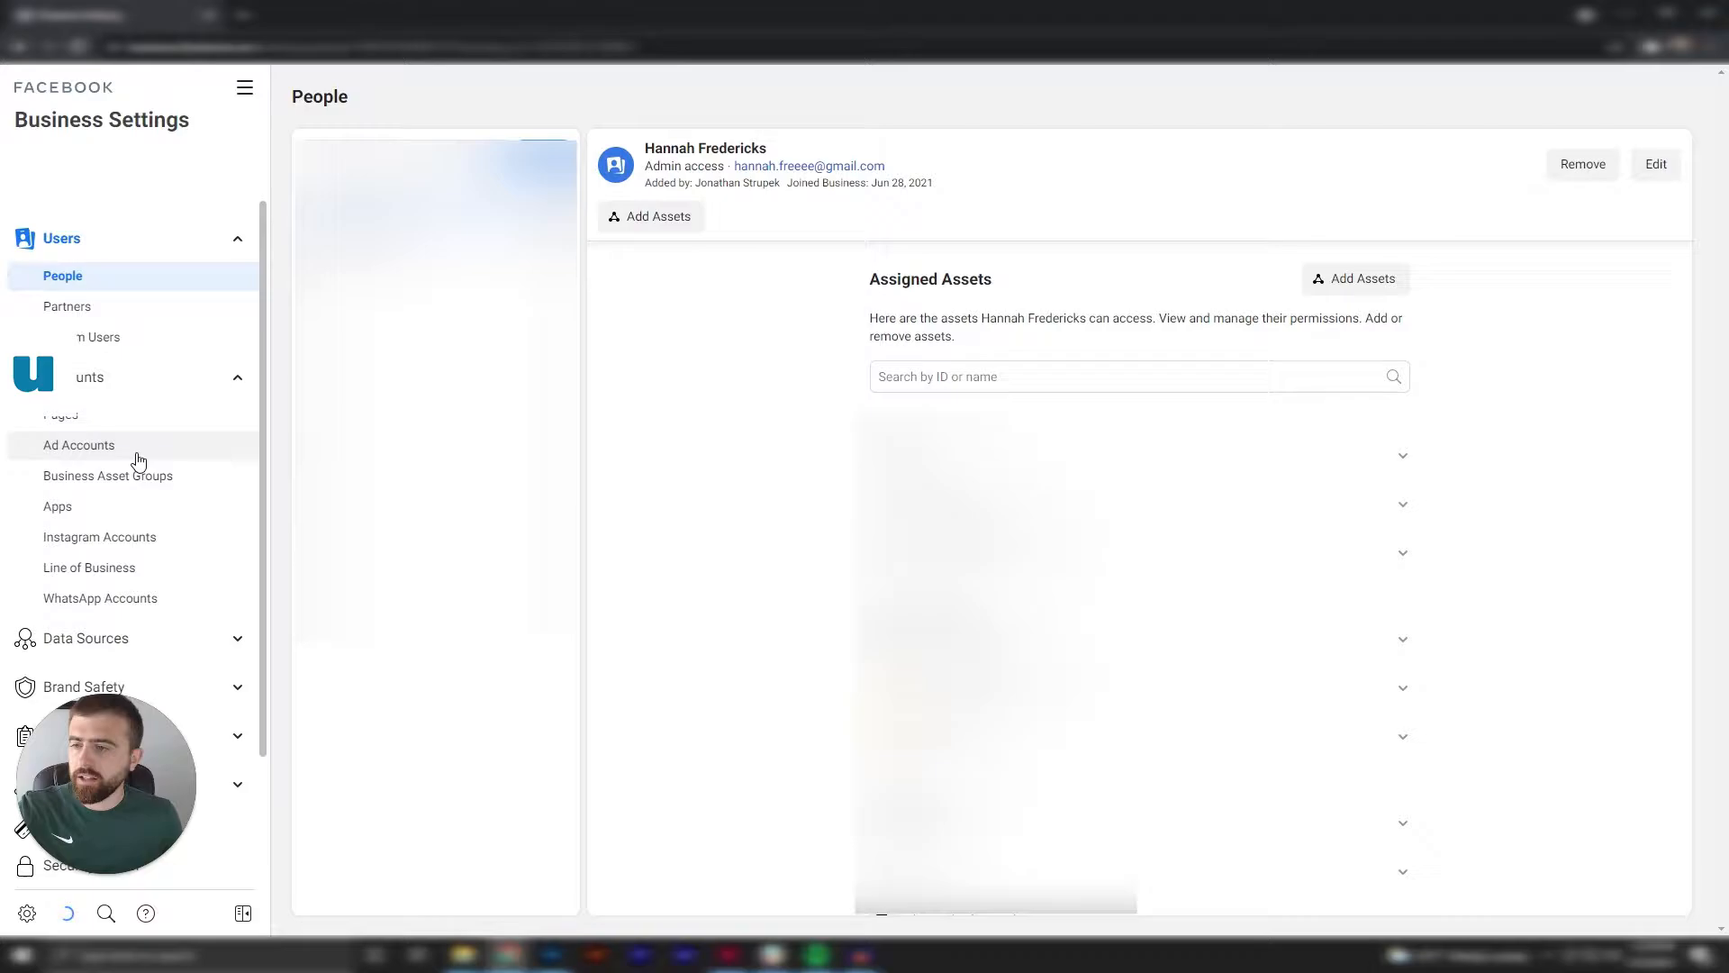
left_click(138, 460)
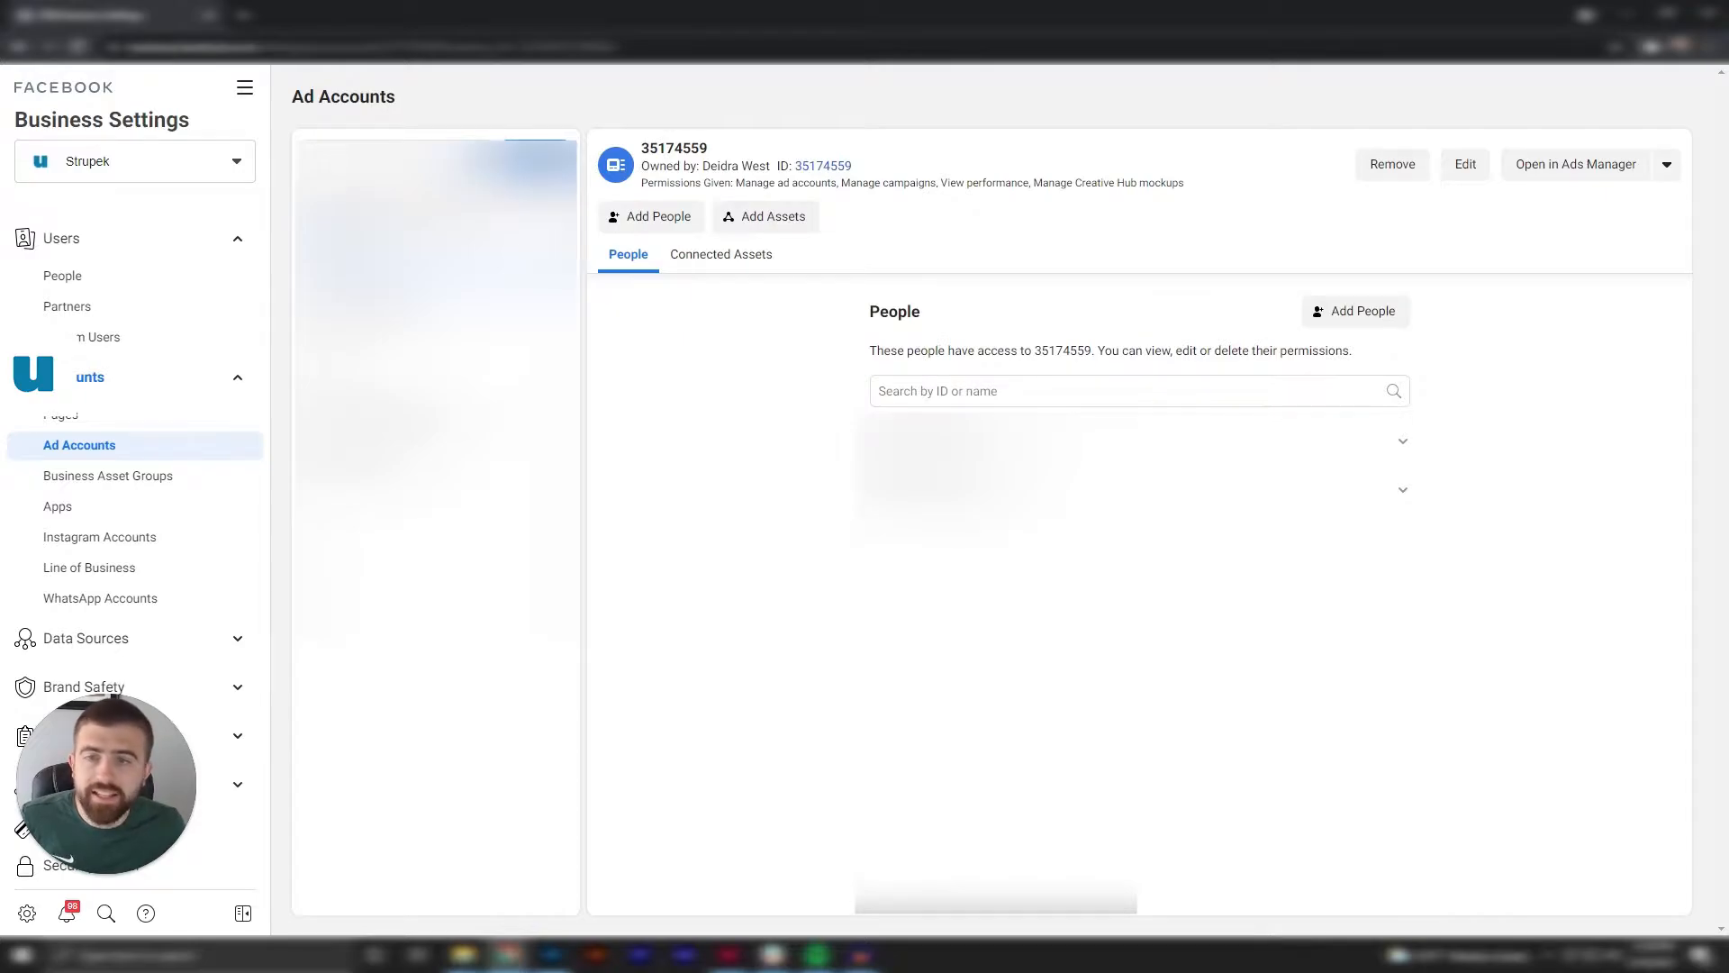
Set up a new ad account named "My Business Test" and choose My business (Strupek) as its intended use.
left_click(535, 157)
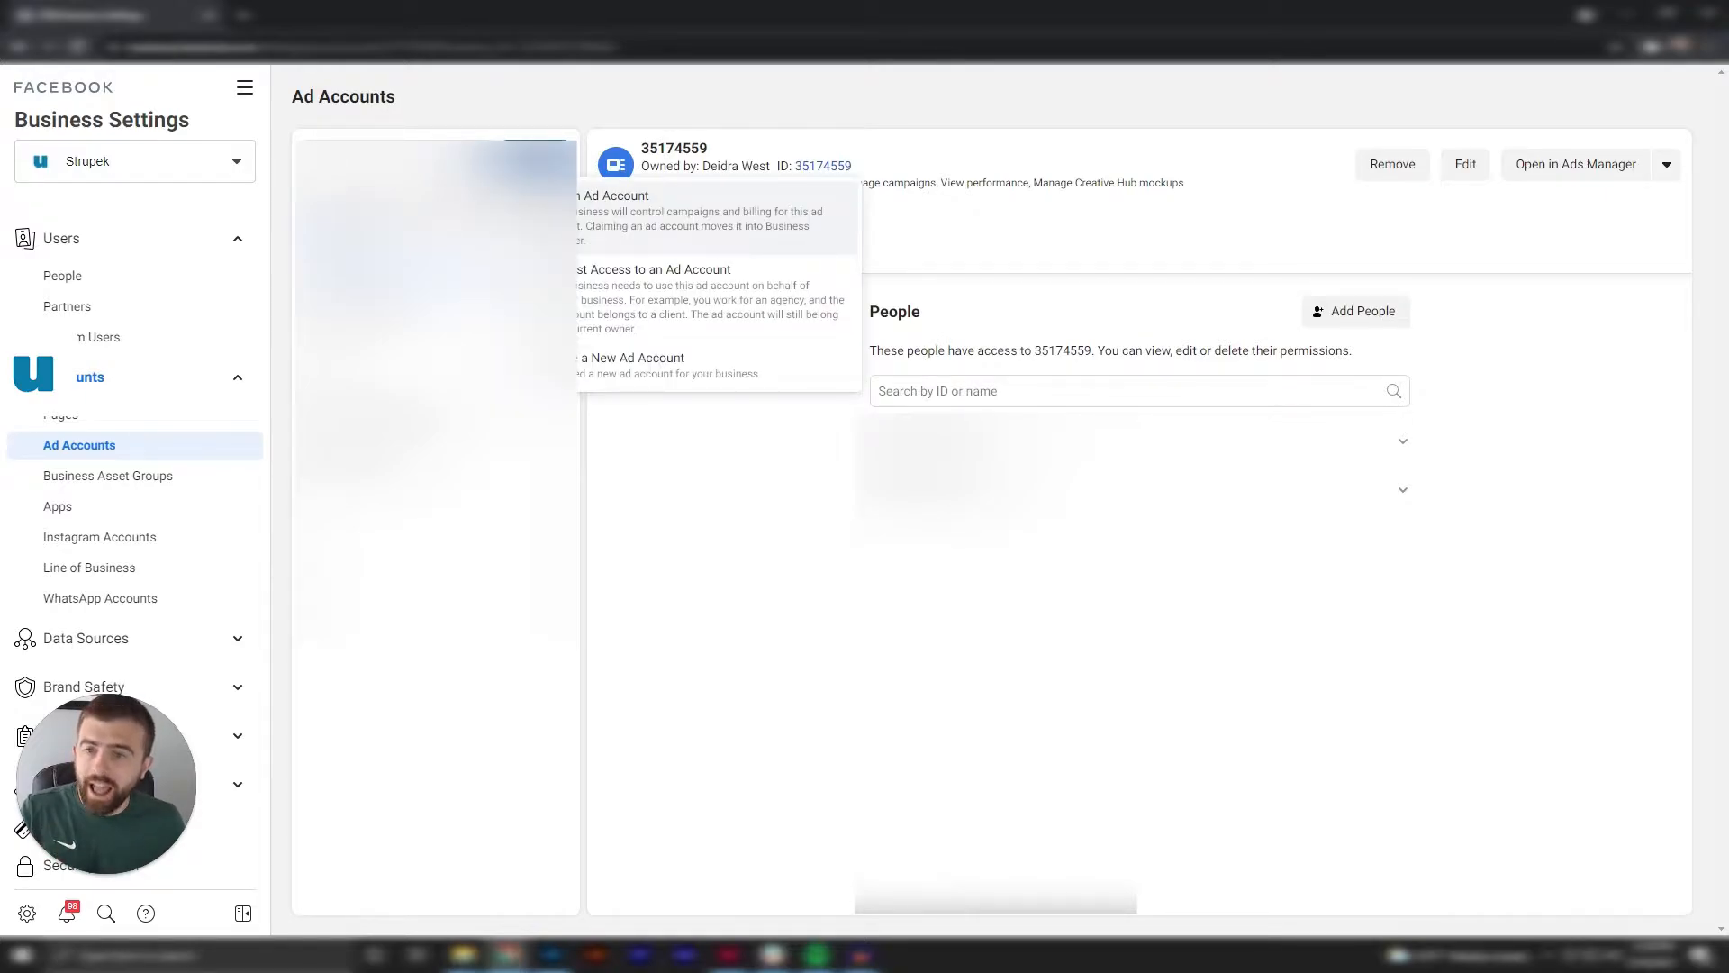
left_click(693, 376)
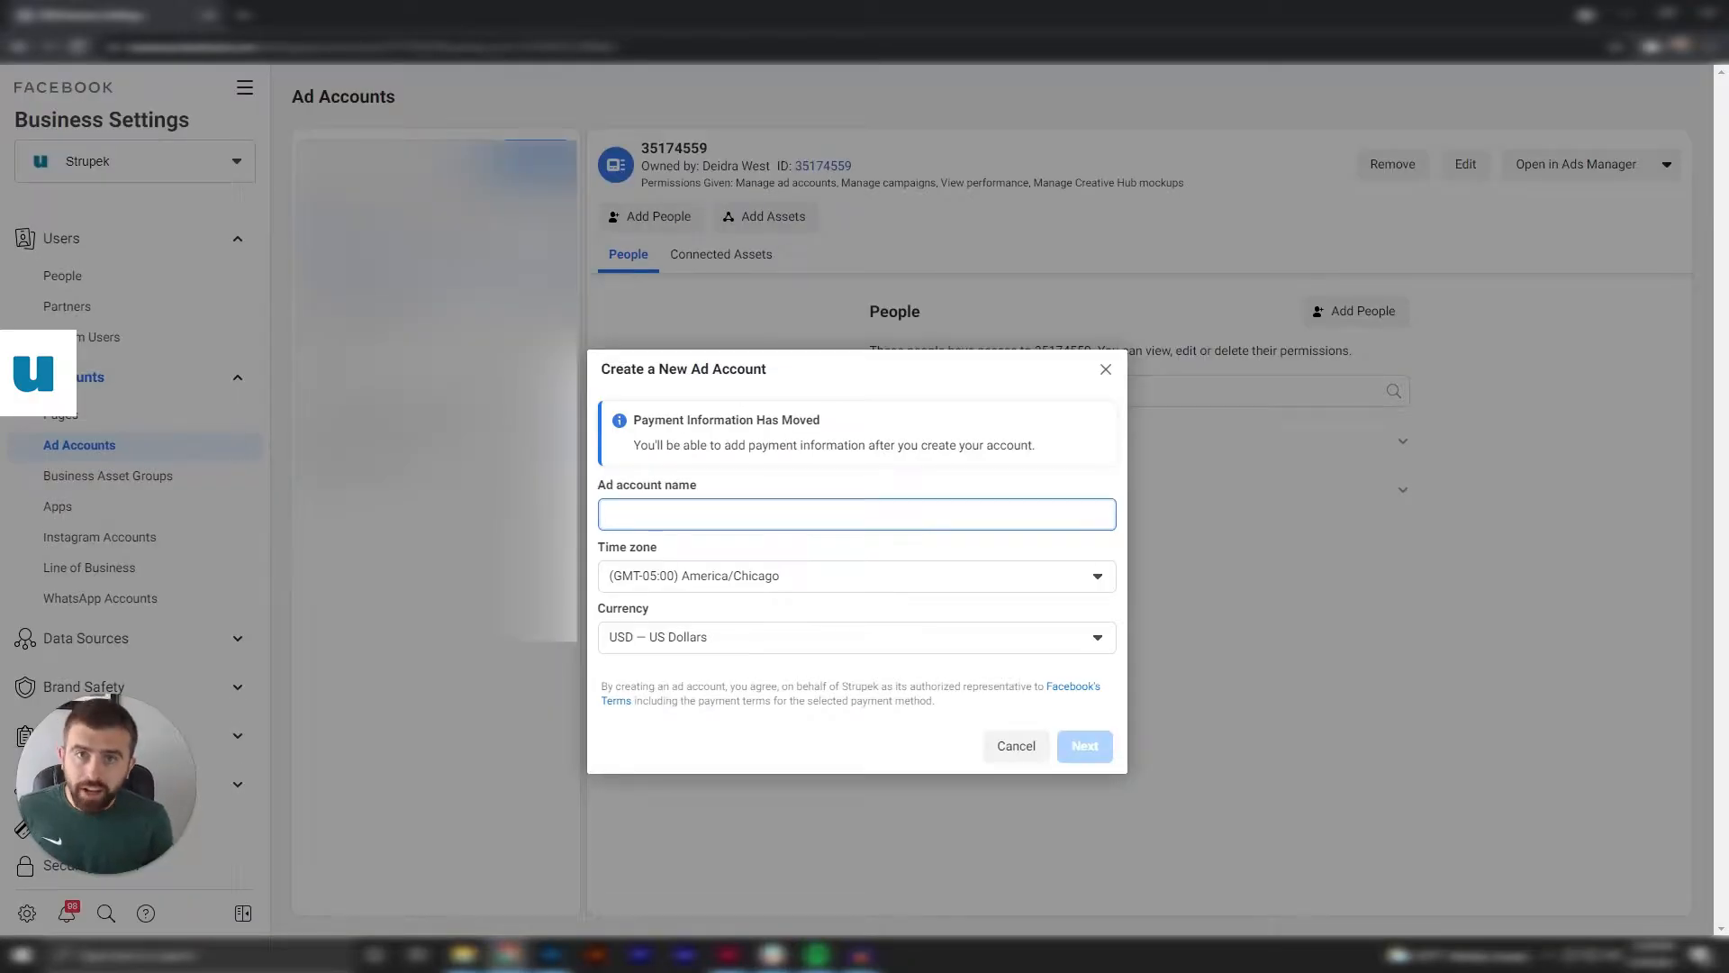
type("M")
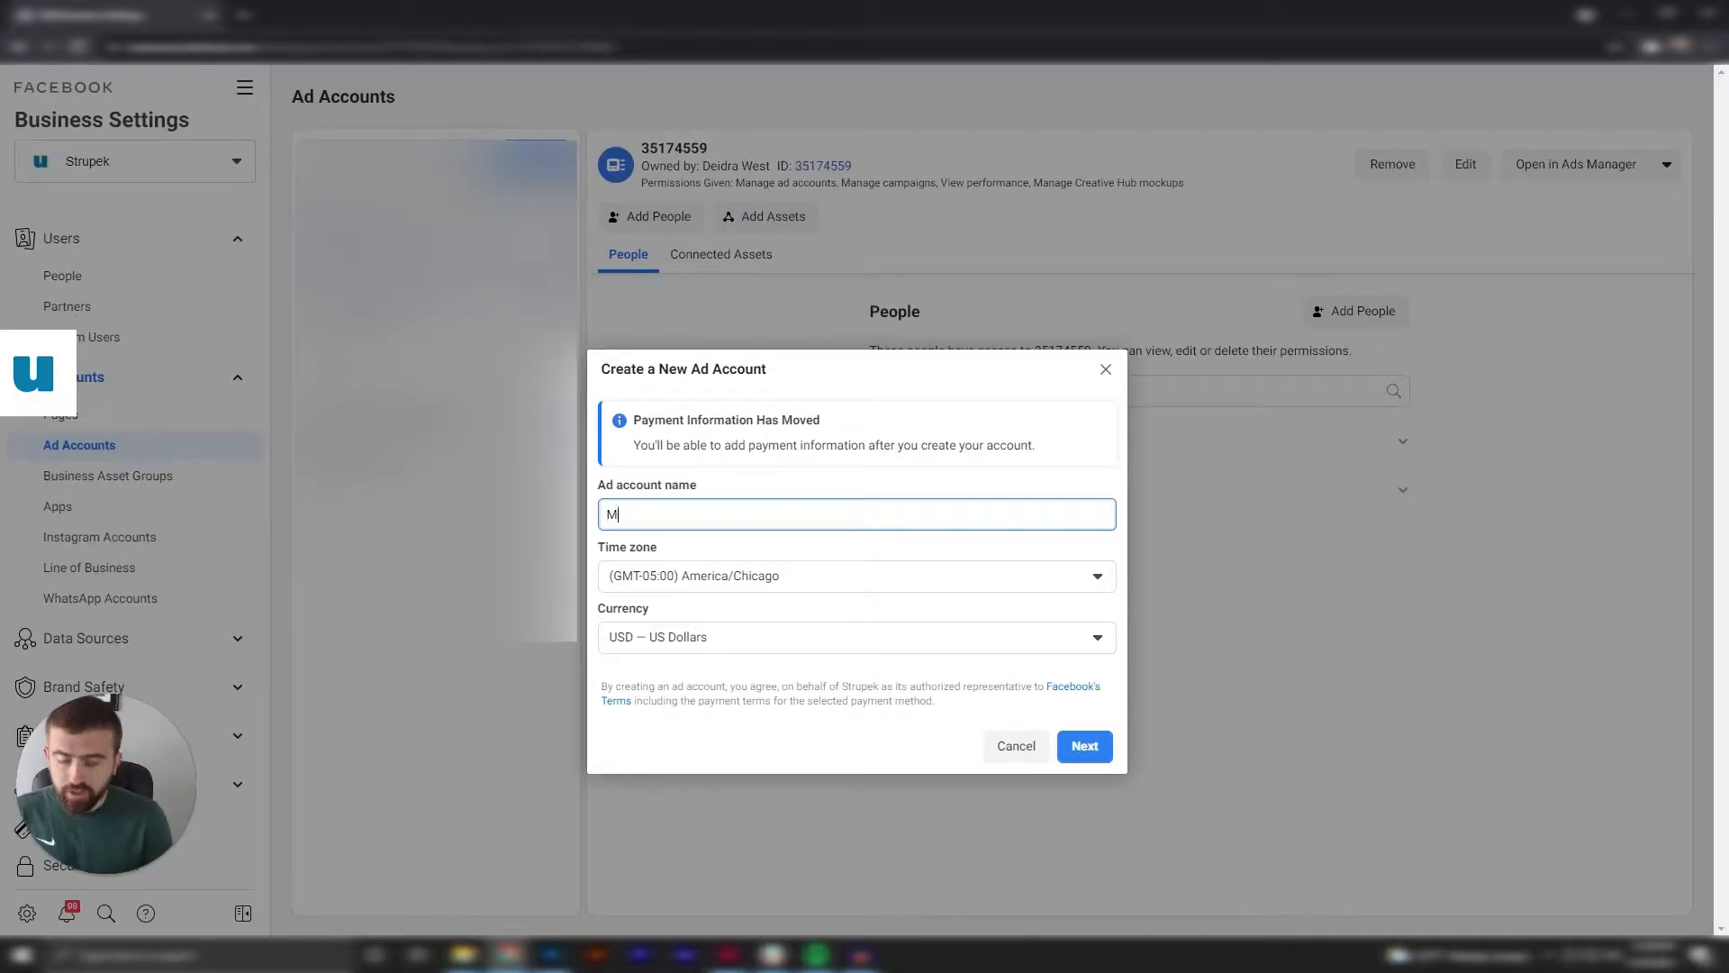
type("y Business Test")
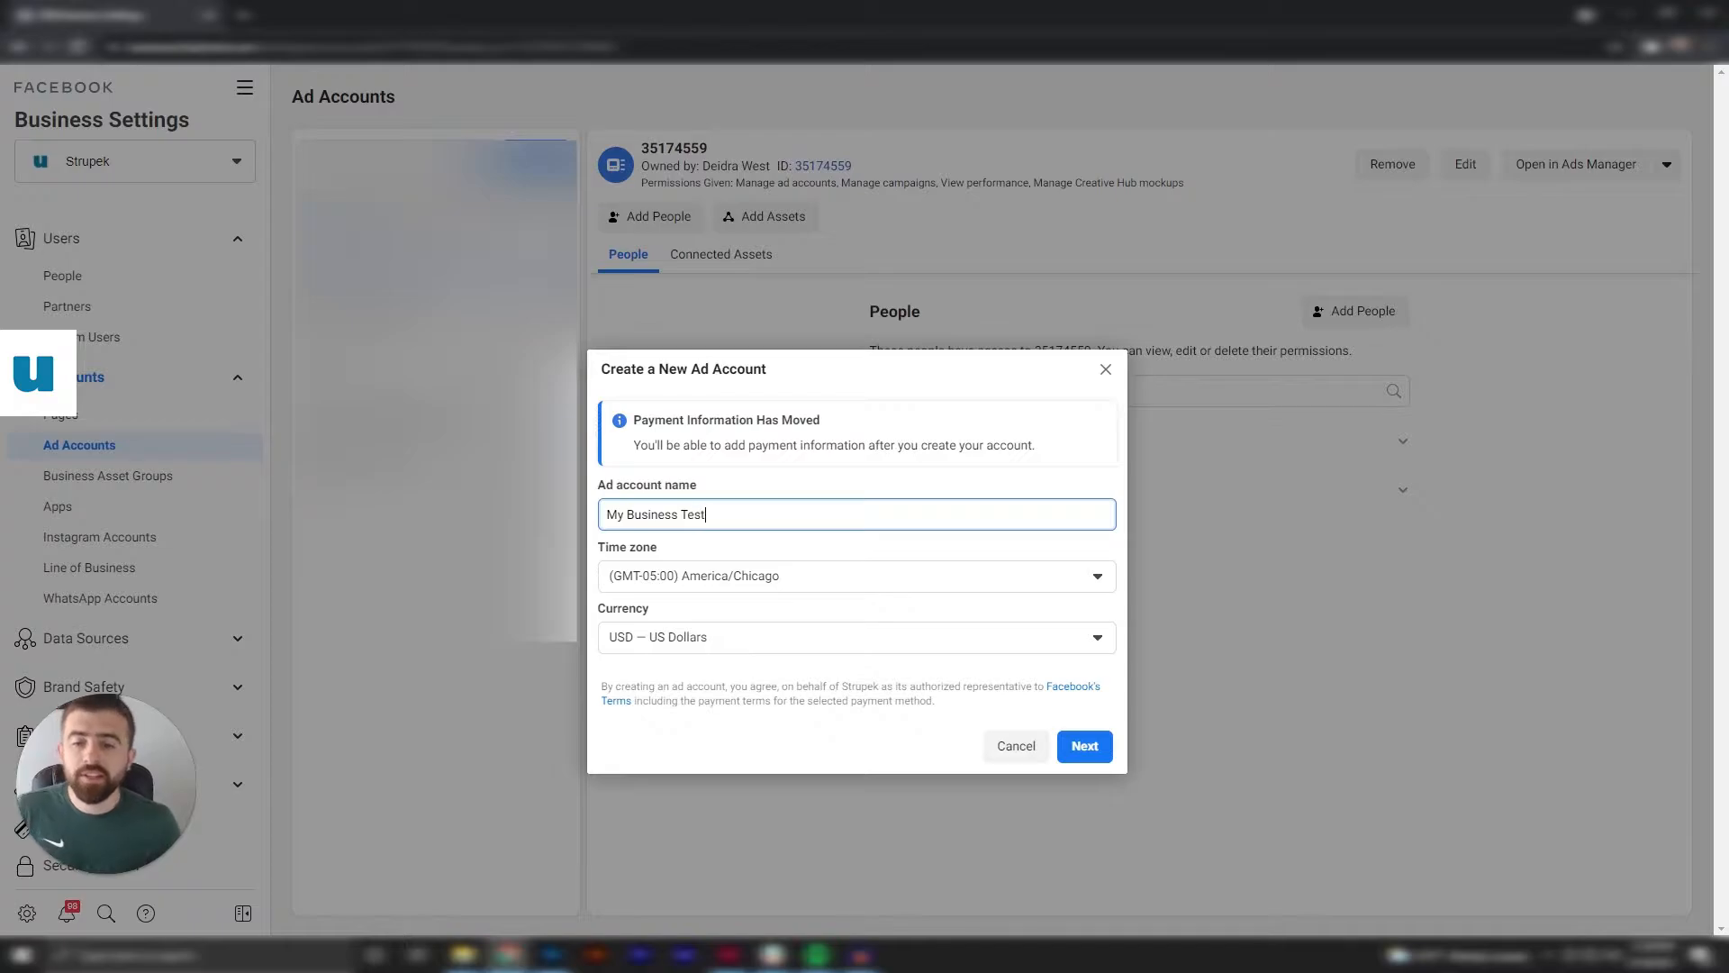
left_click(945, 551)
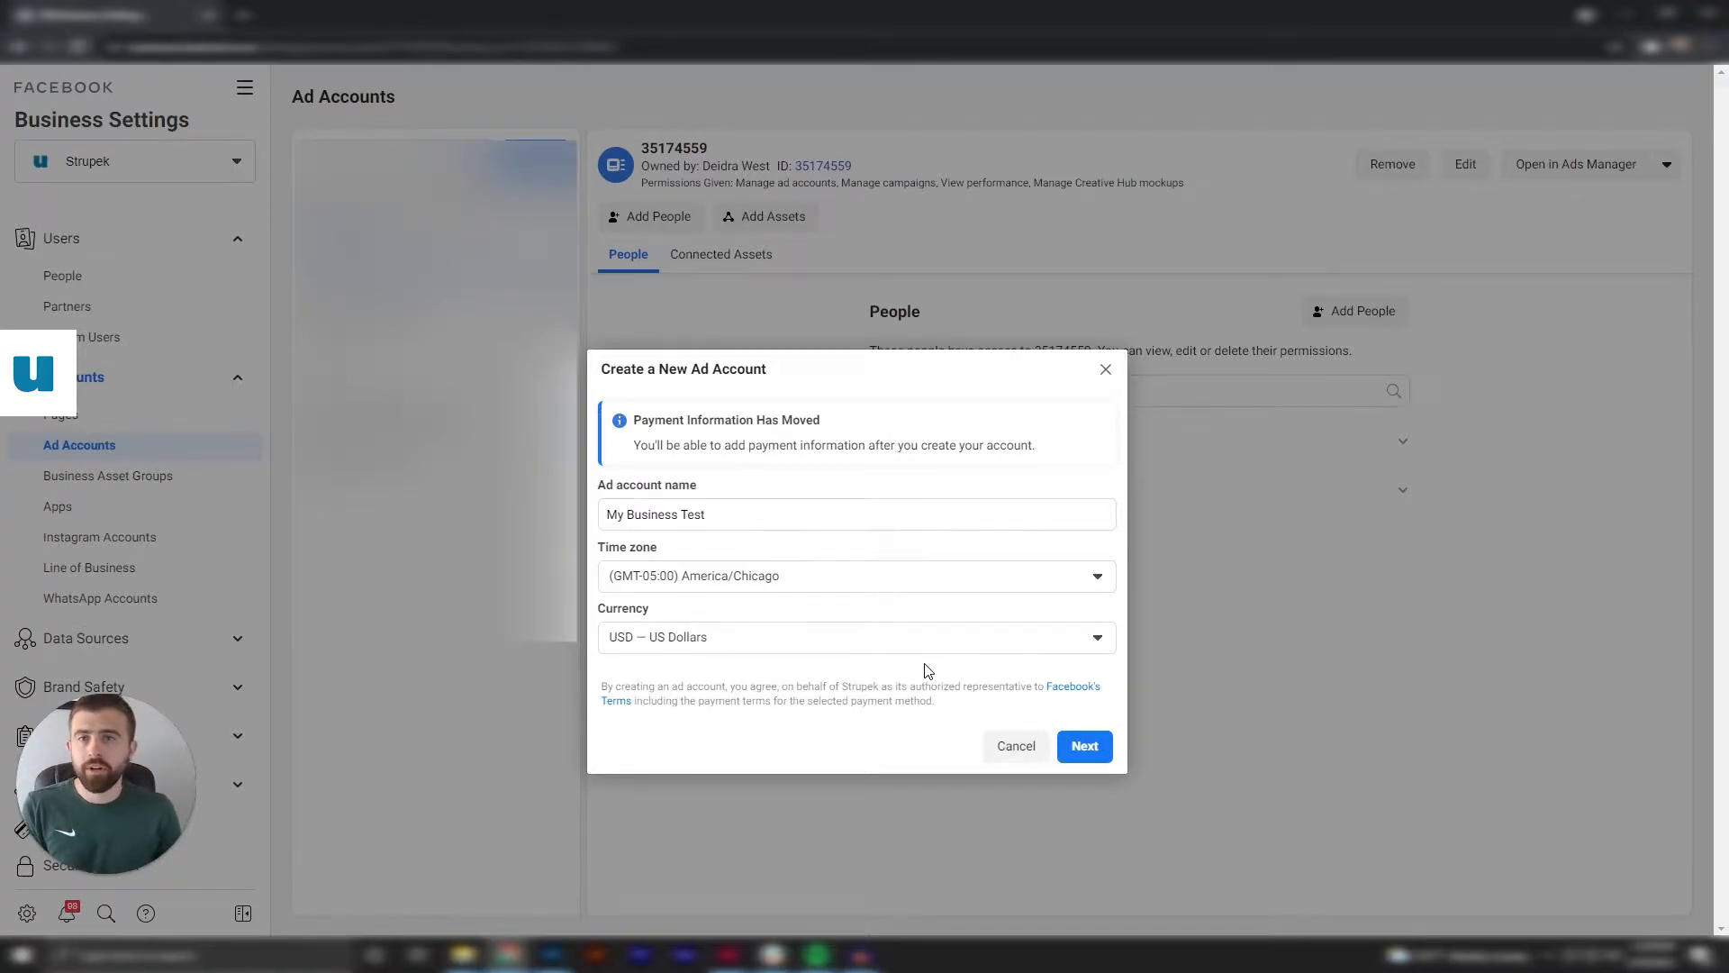
left_click(1085, 748)
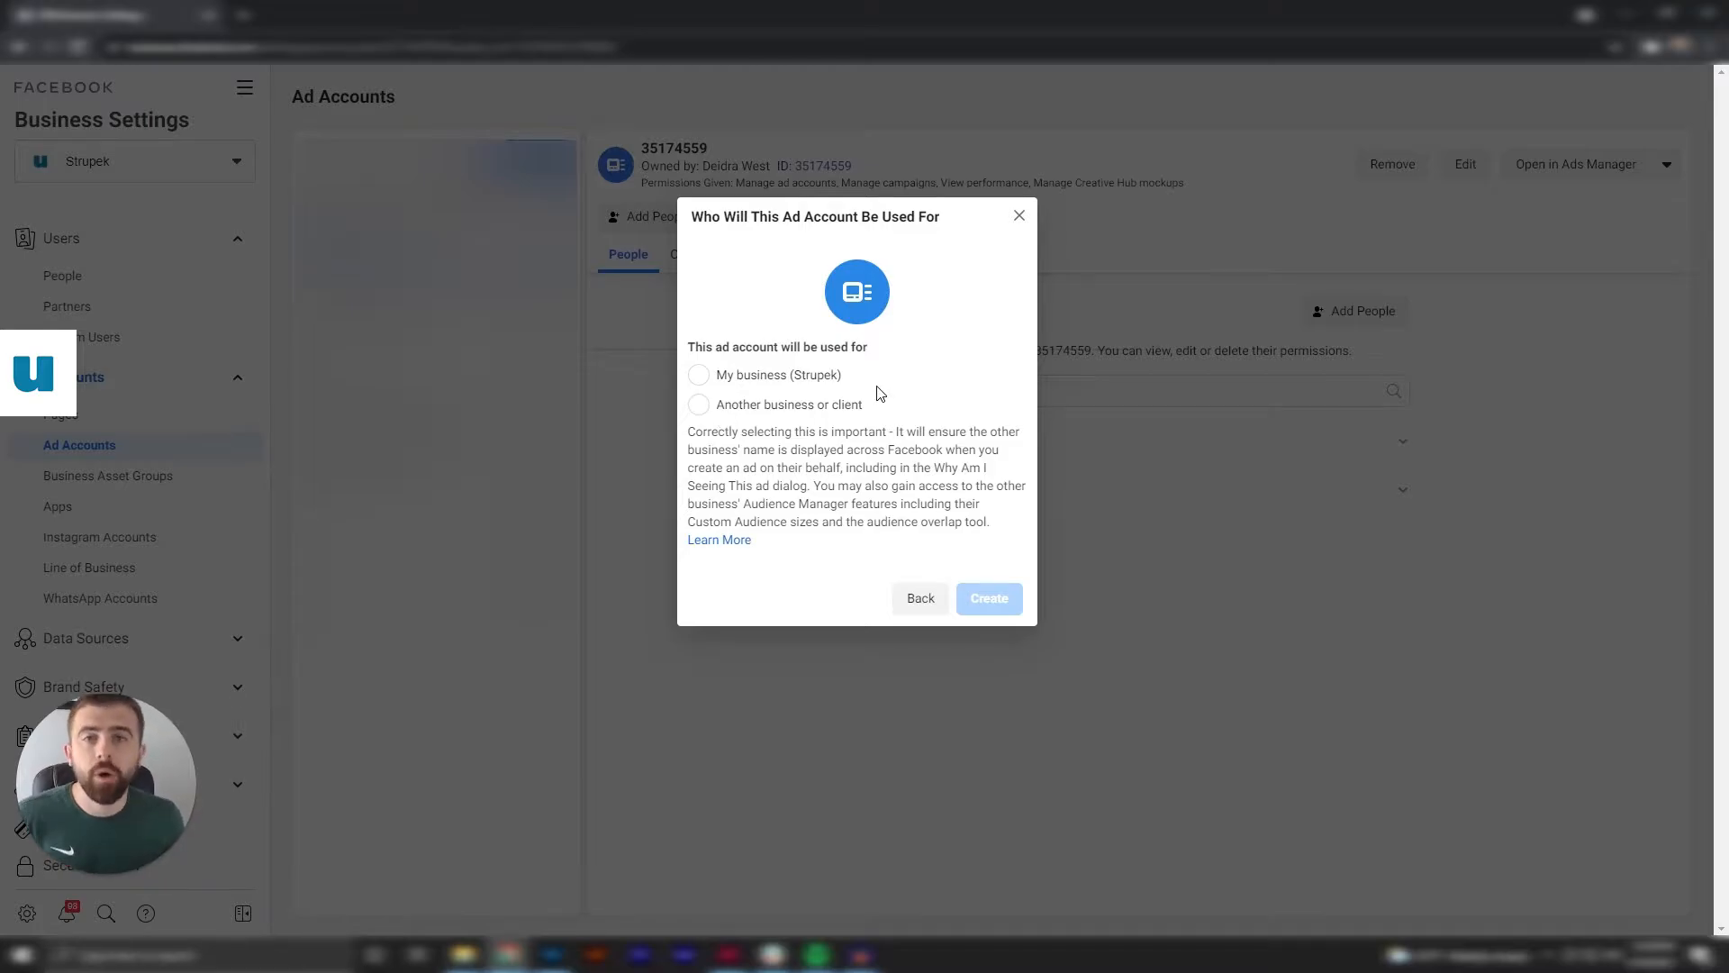
left_click(704, 383)
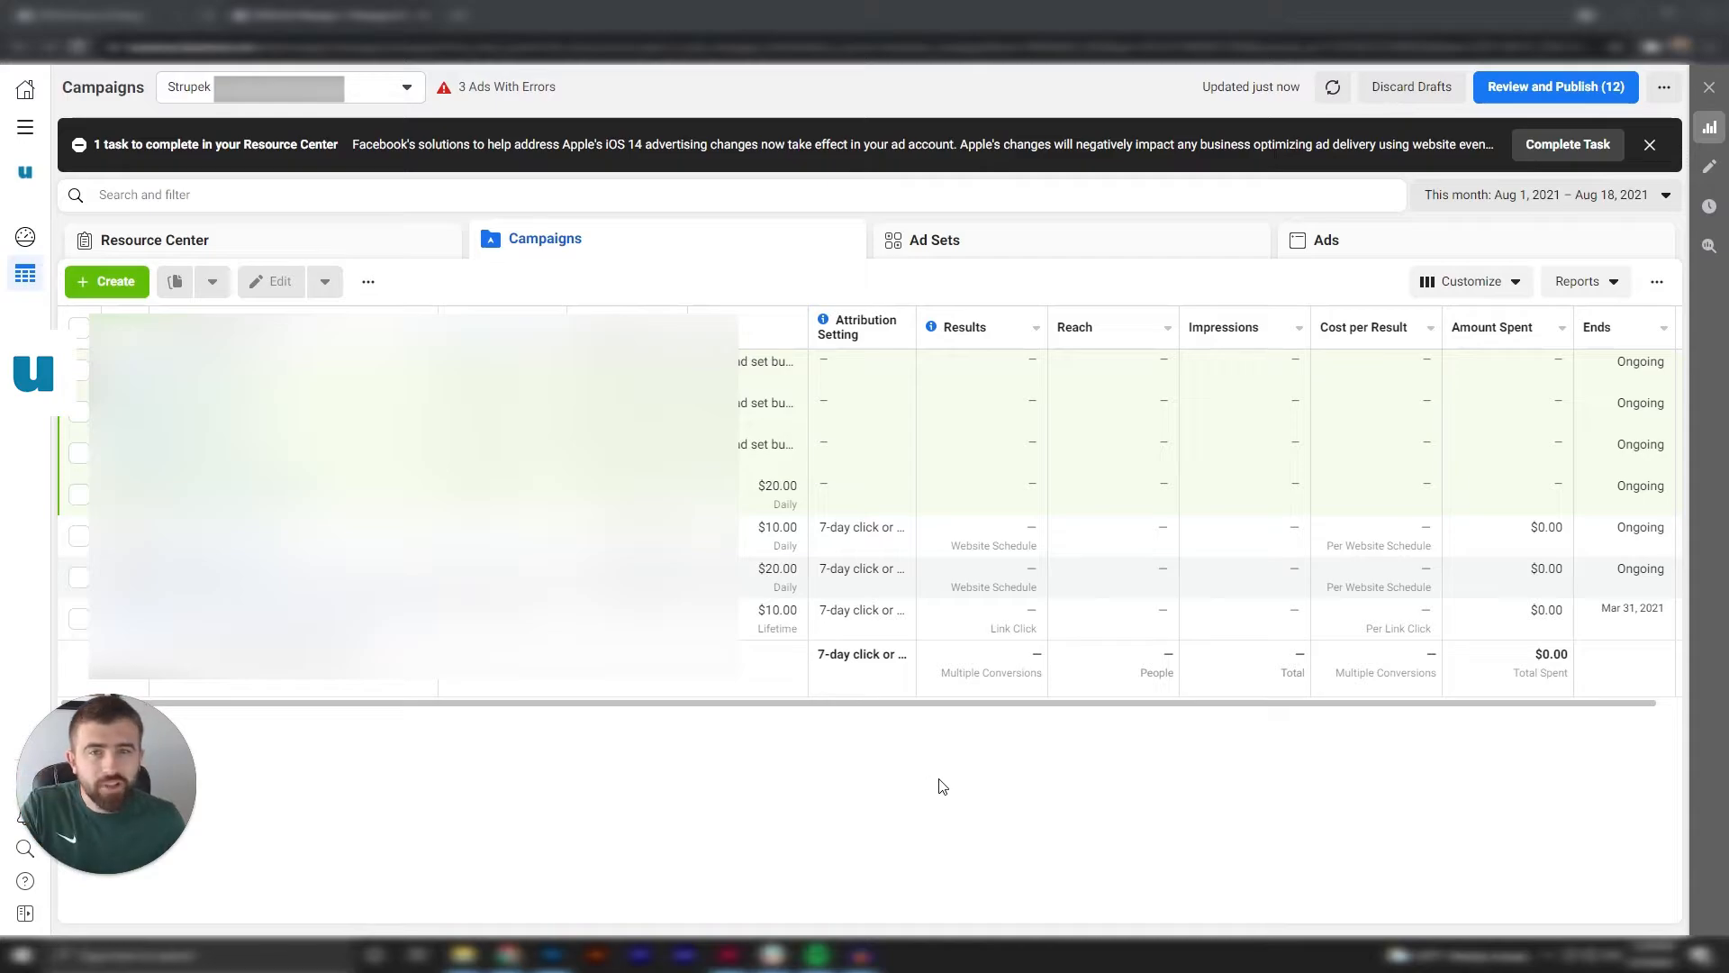
Create a new campaign with the Traffic objective in the Strupek ad account.
left_click(411, 95)
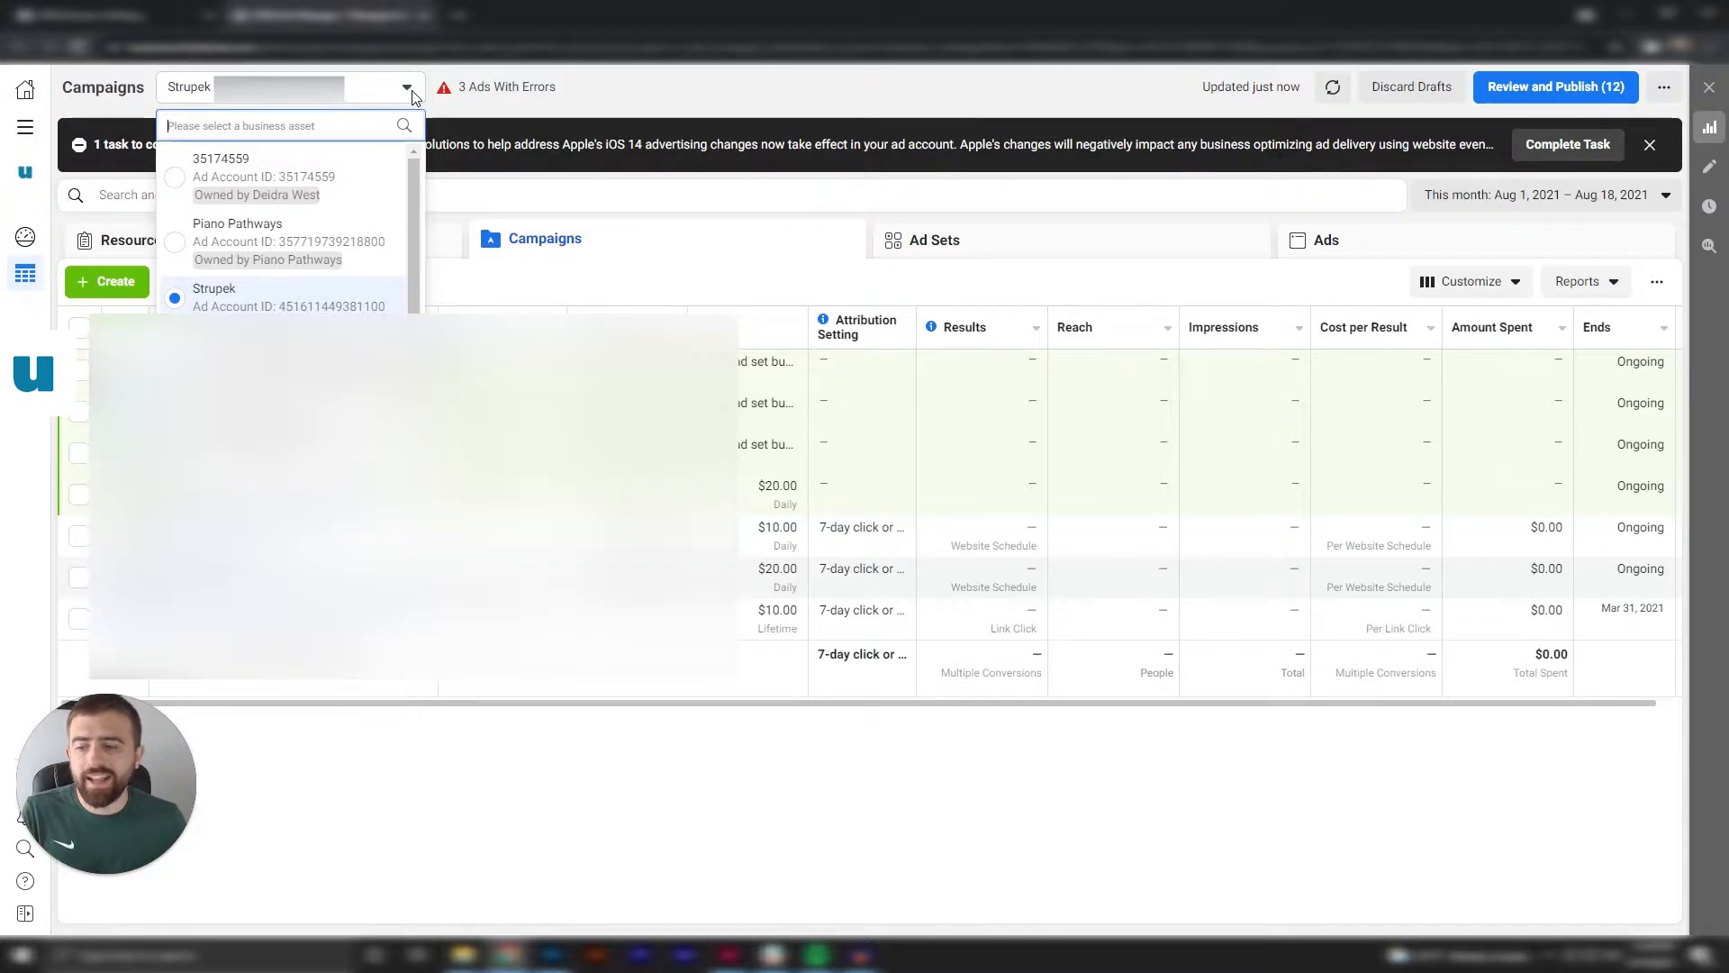
left_click(411, 95)
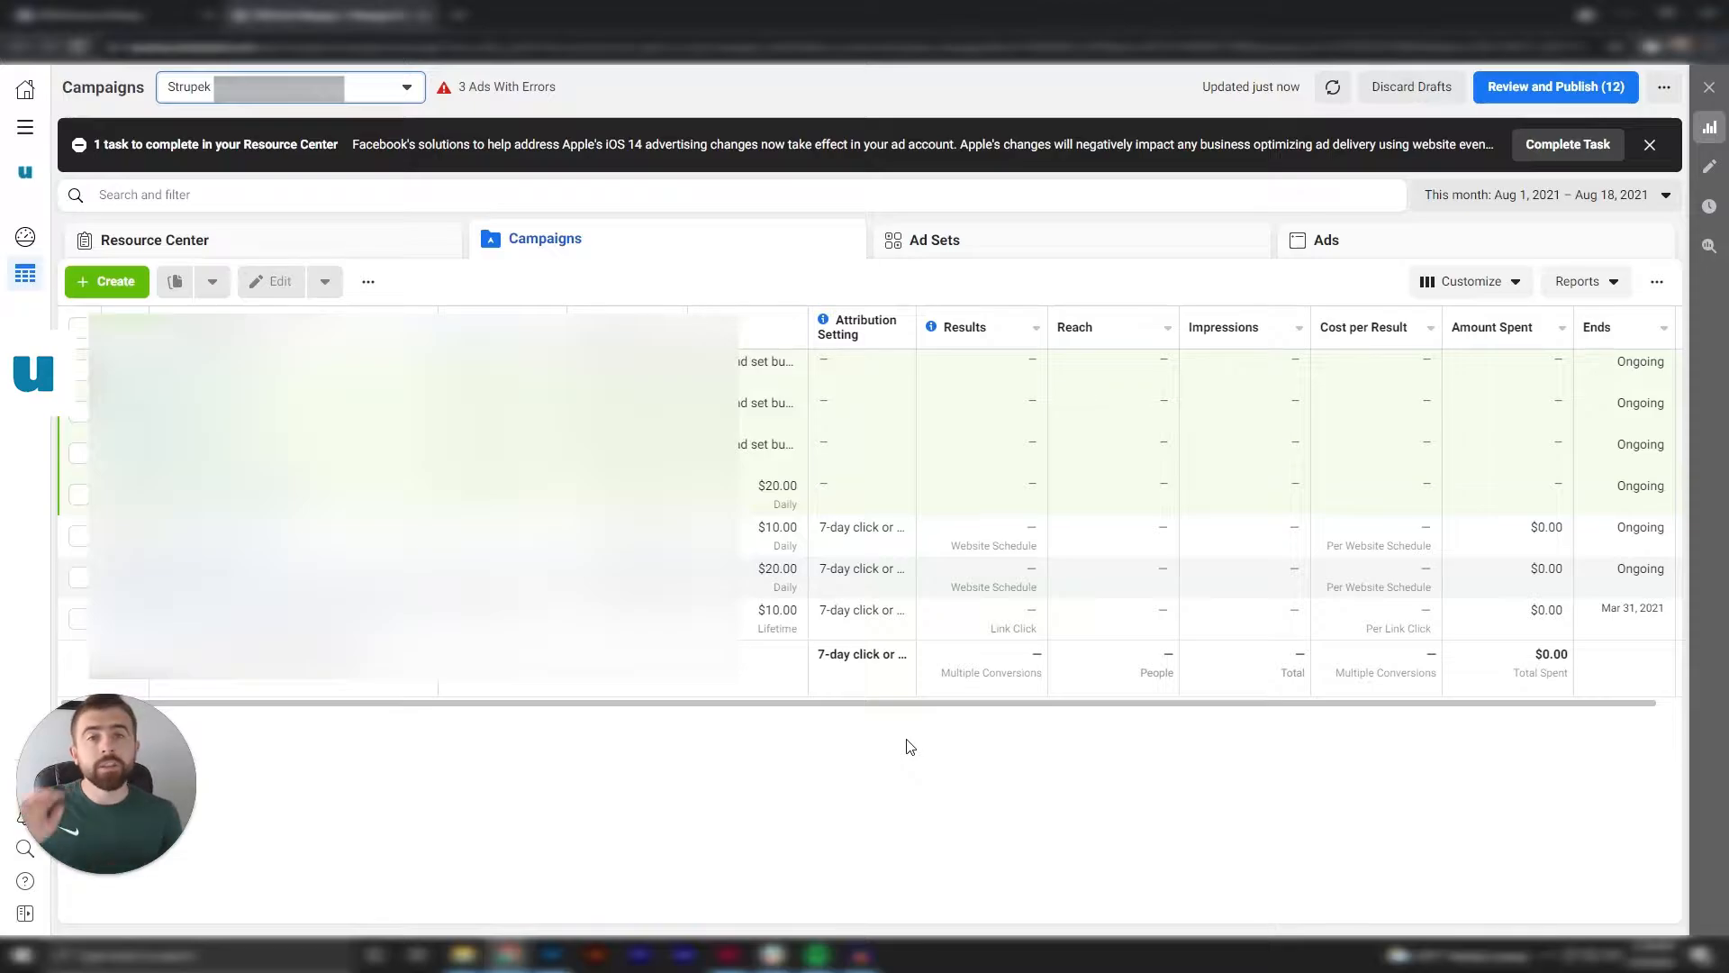
left_click(129, 290)
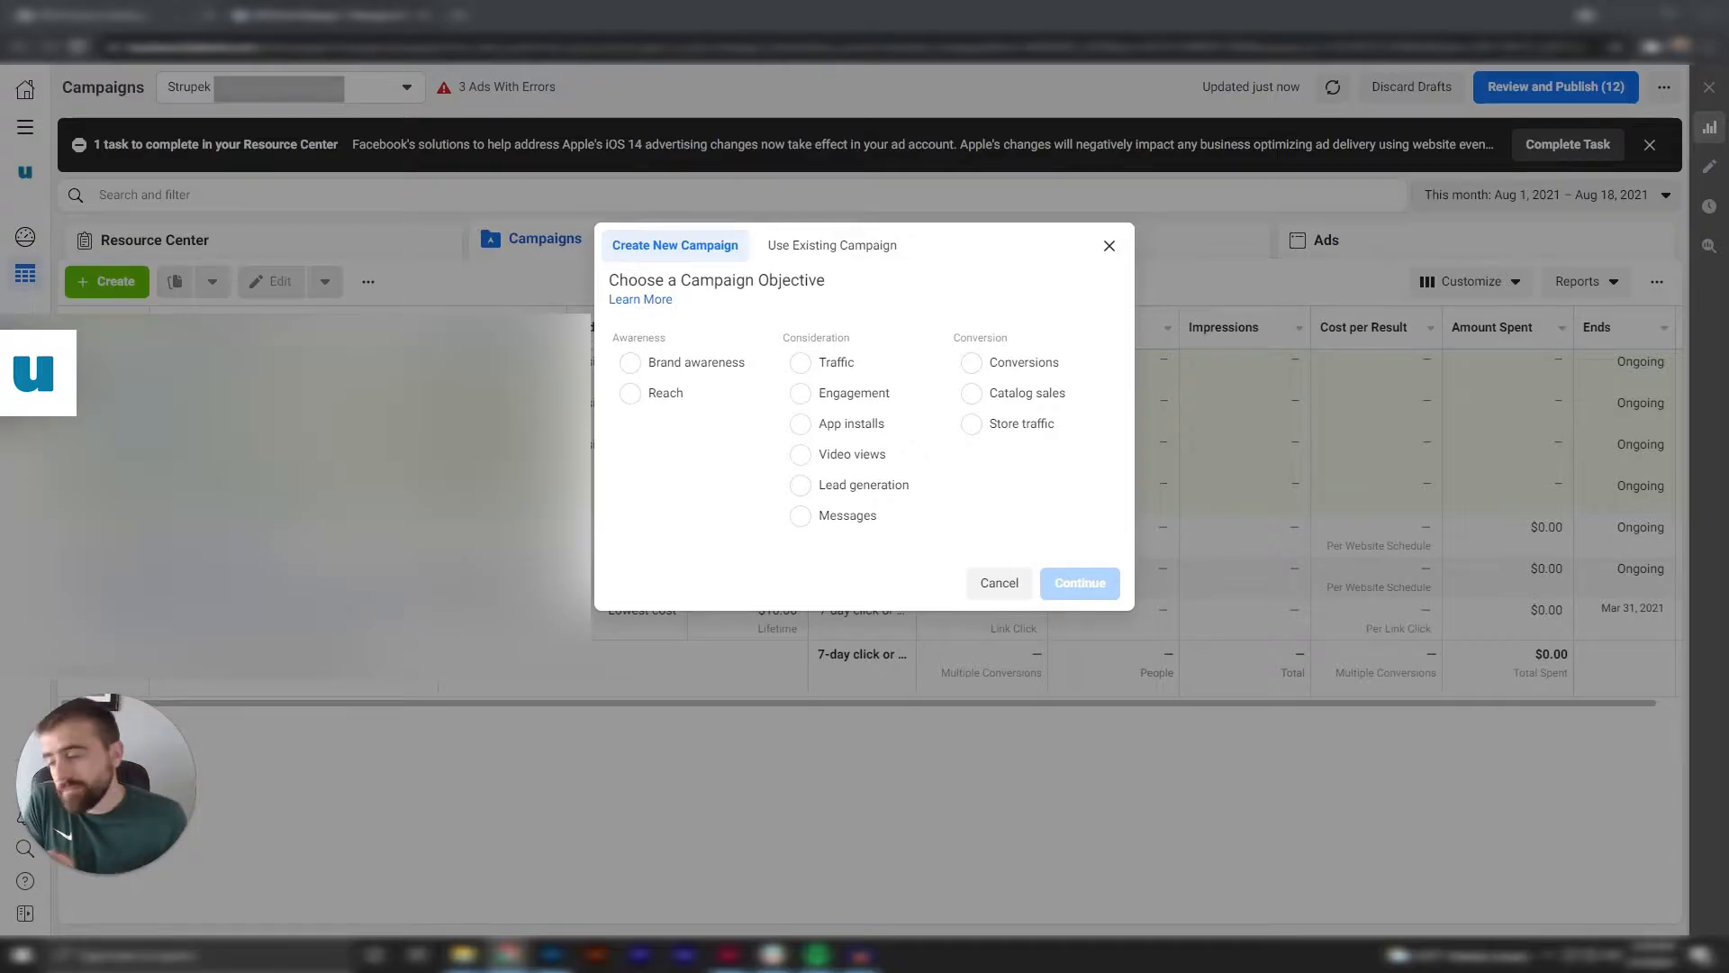
left_click(810, 362)
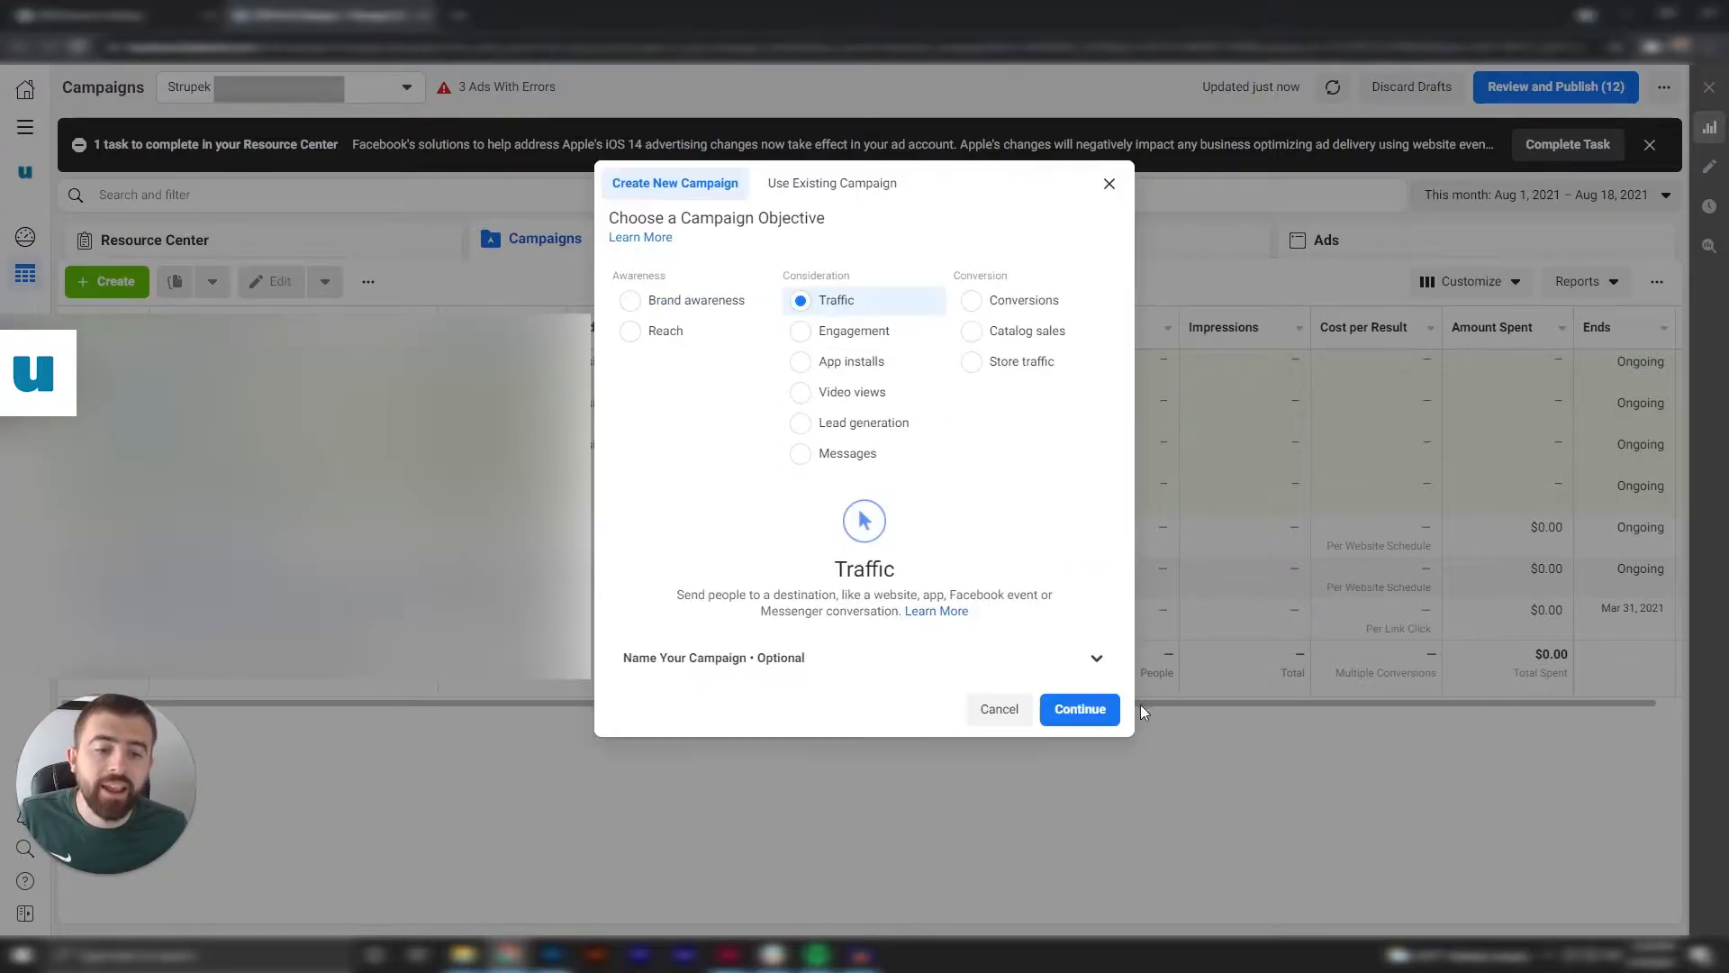
left_click(1099, 709)
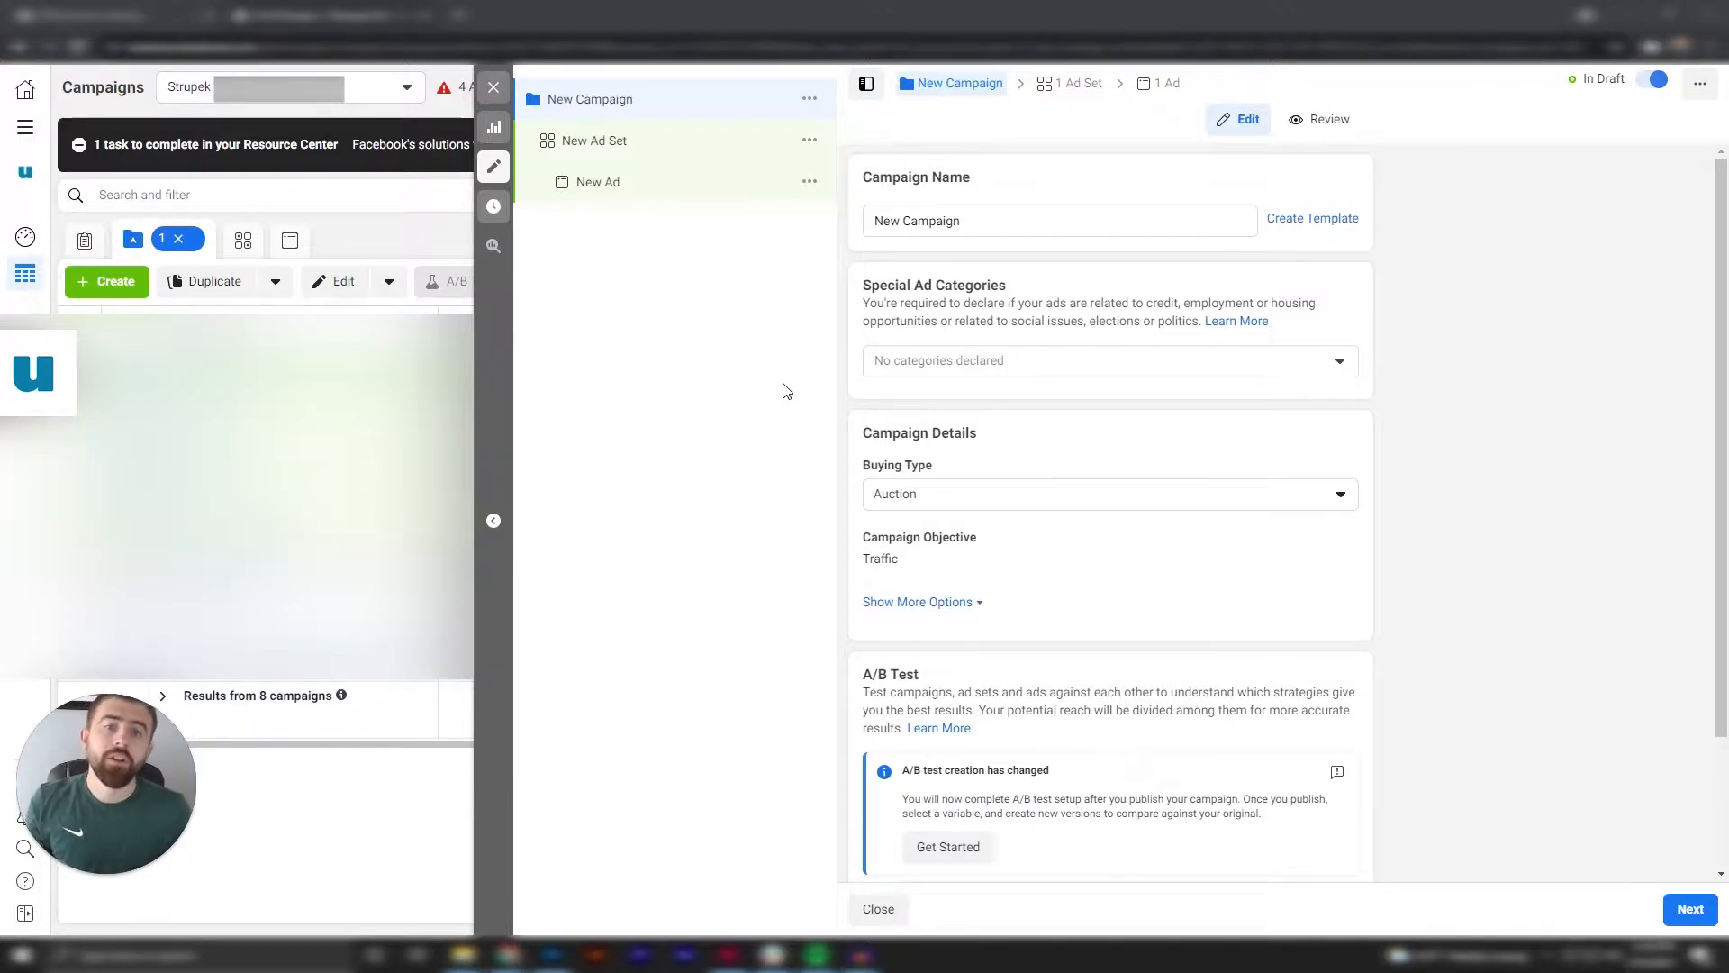
Rename the new campaign "Test Campaign".
left_click(1053, 225)
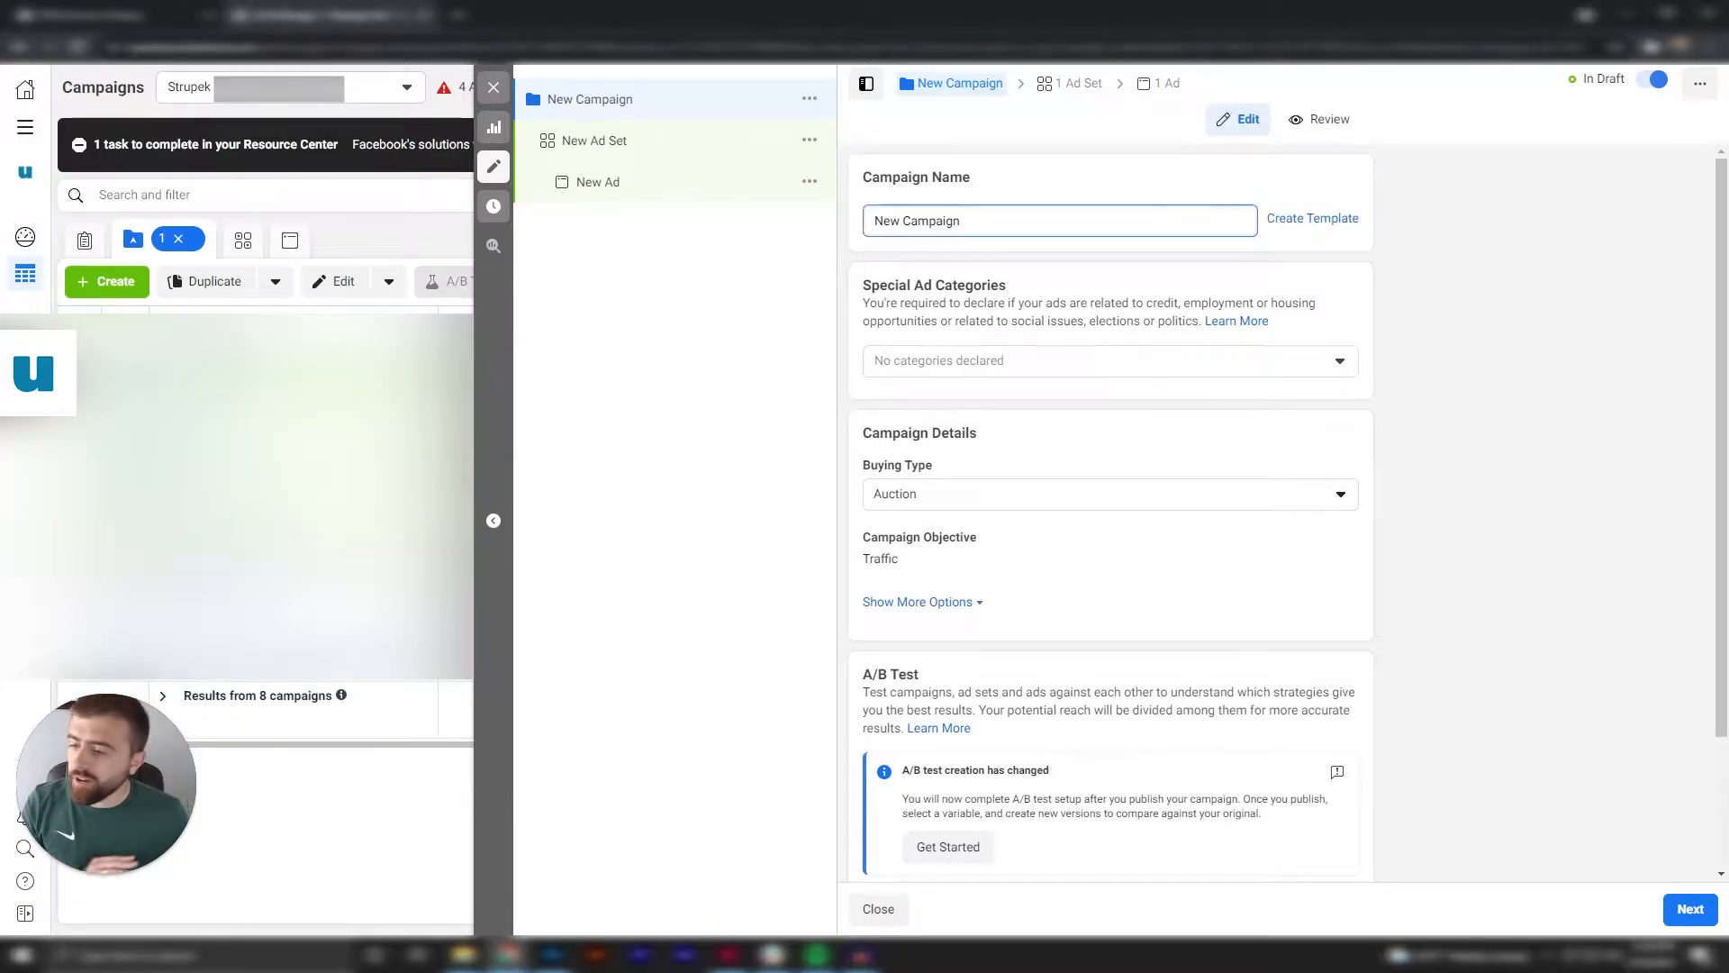
left_click_drag(1054, 224, 840, 221)
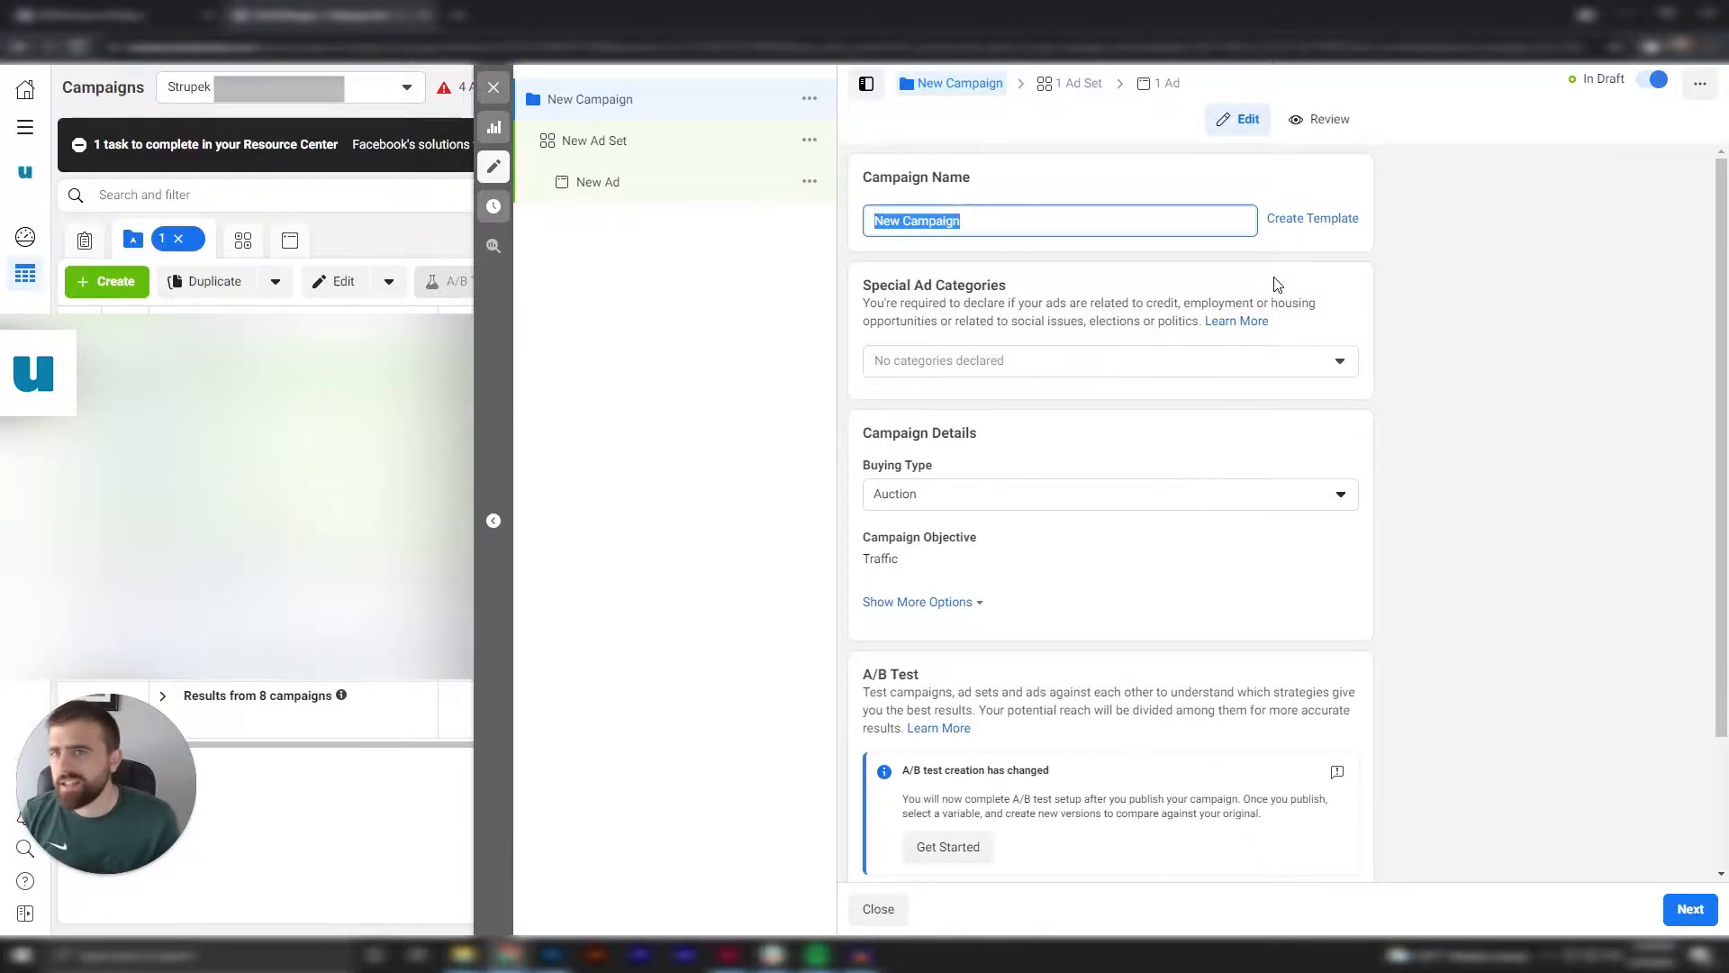
type("Te")
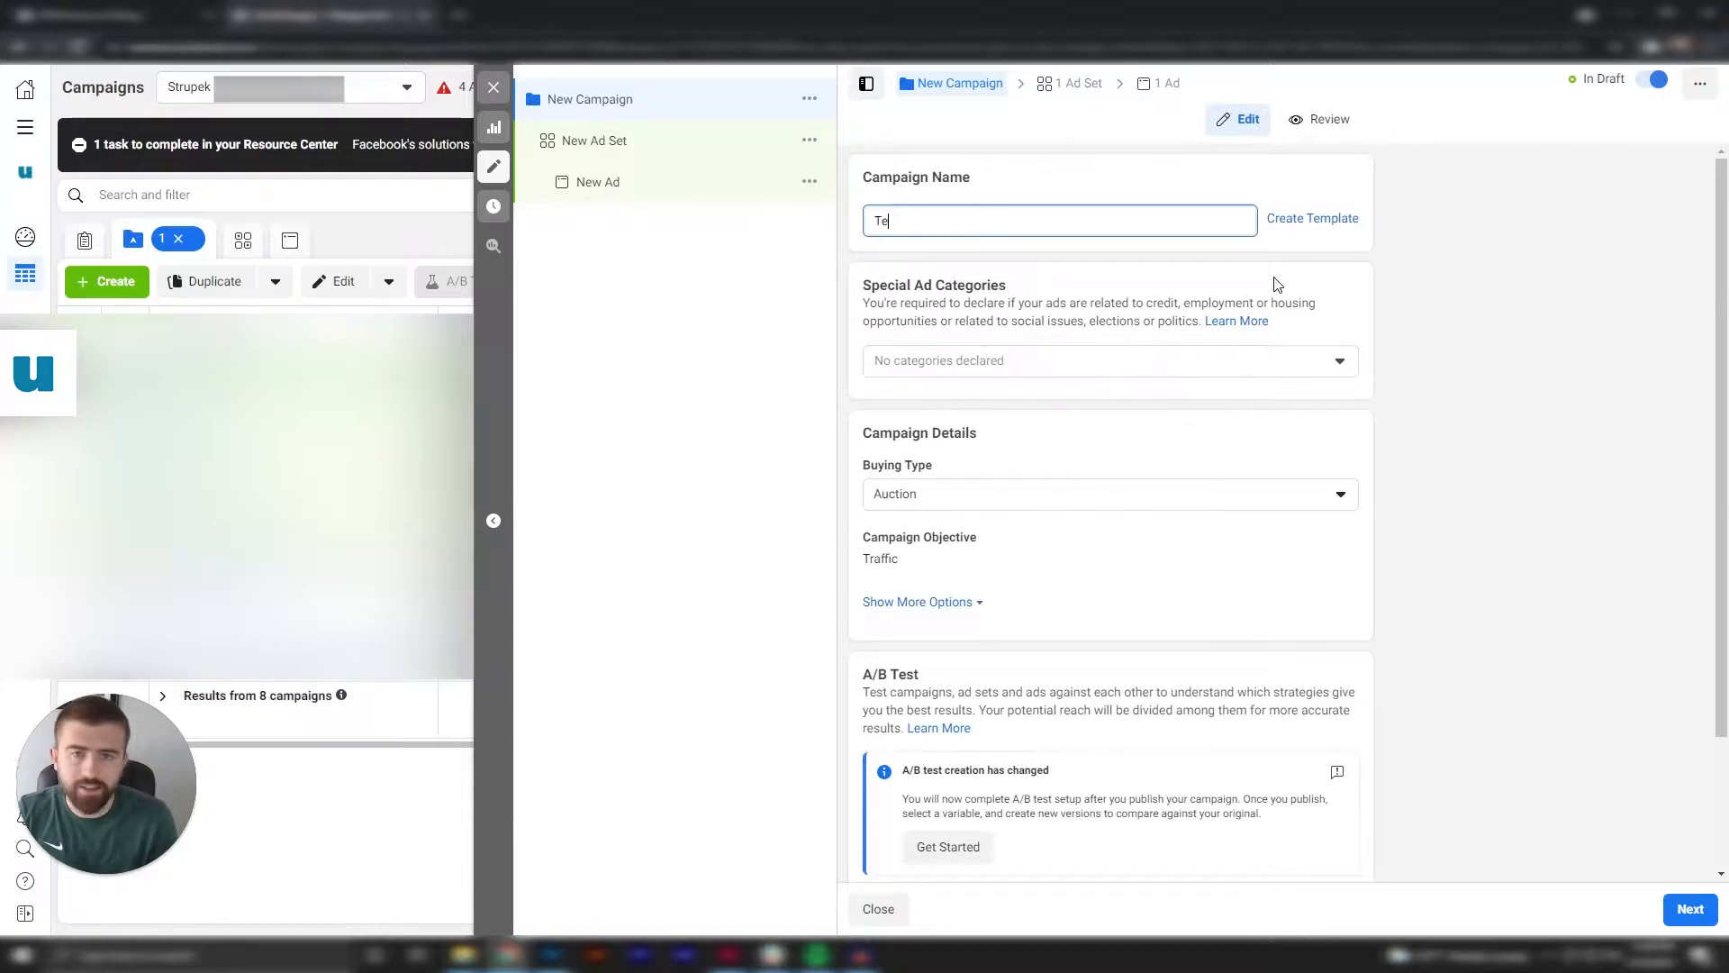
type("st Campaign")
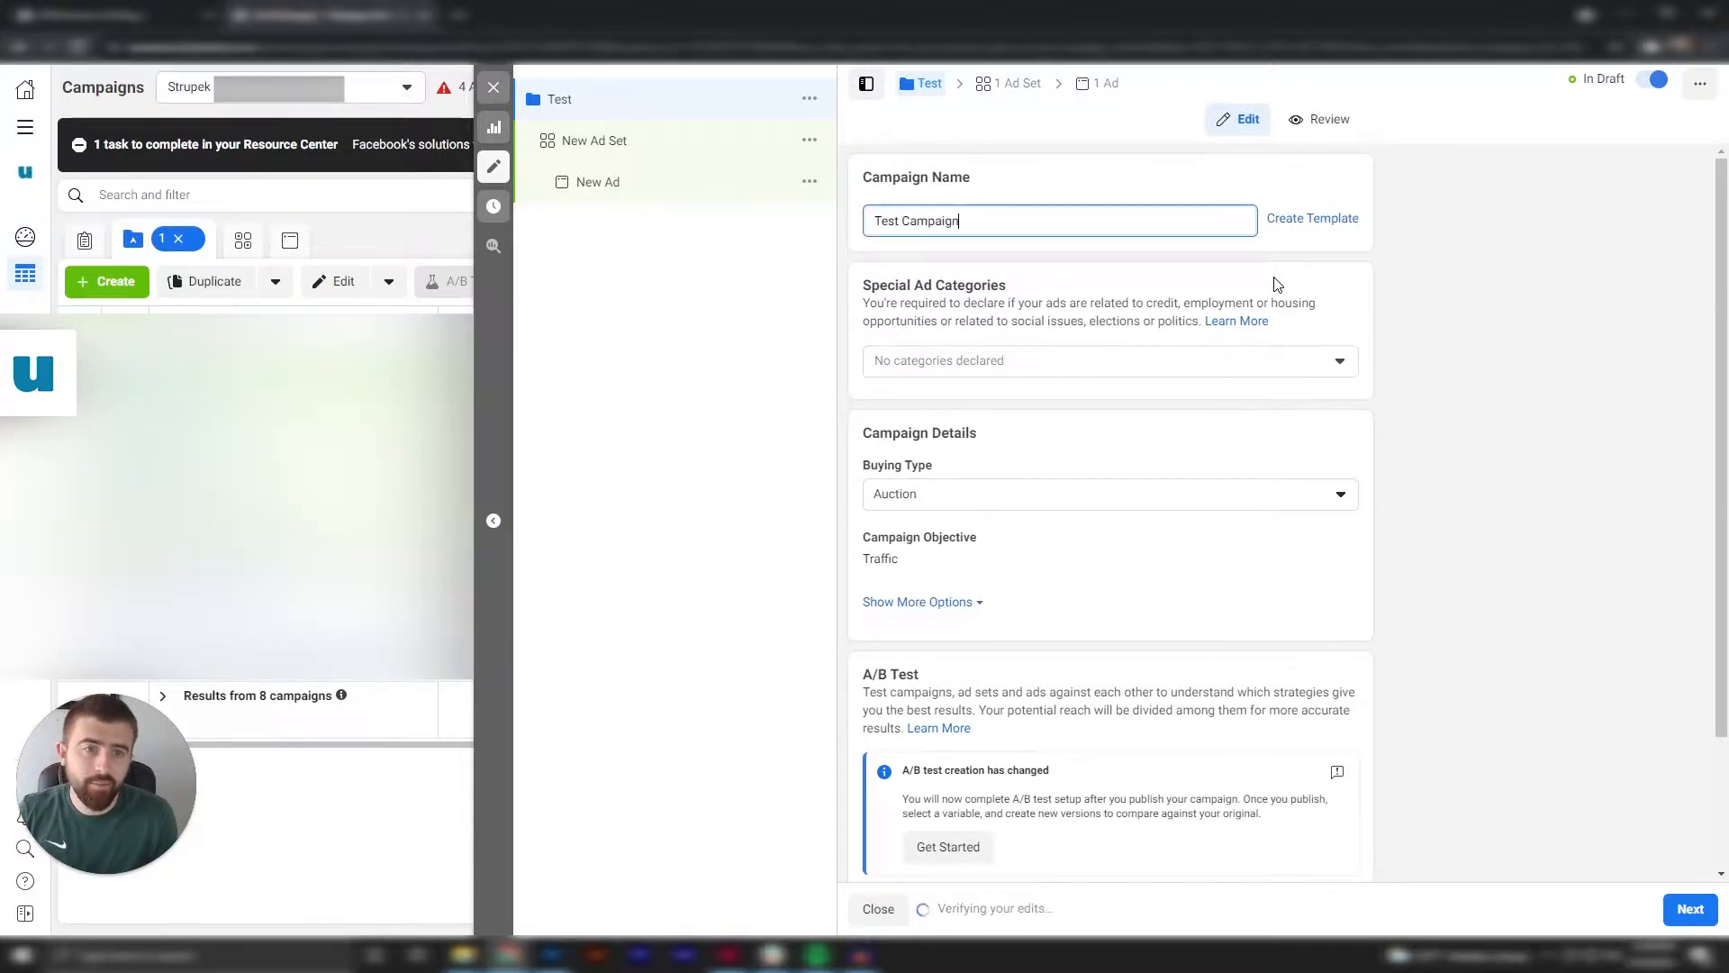
left_click(1491, 311)
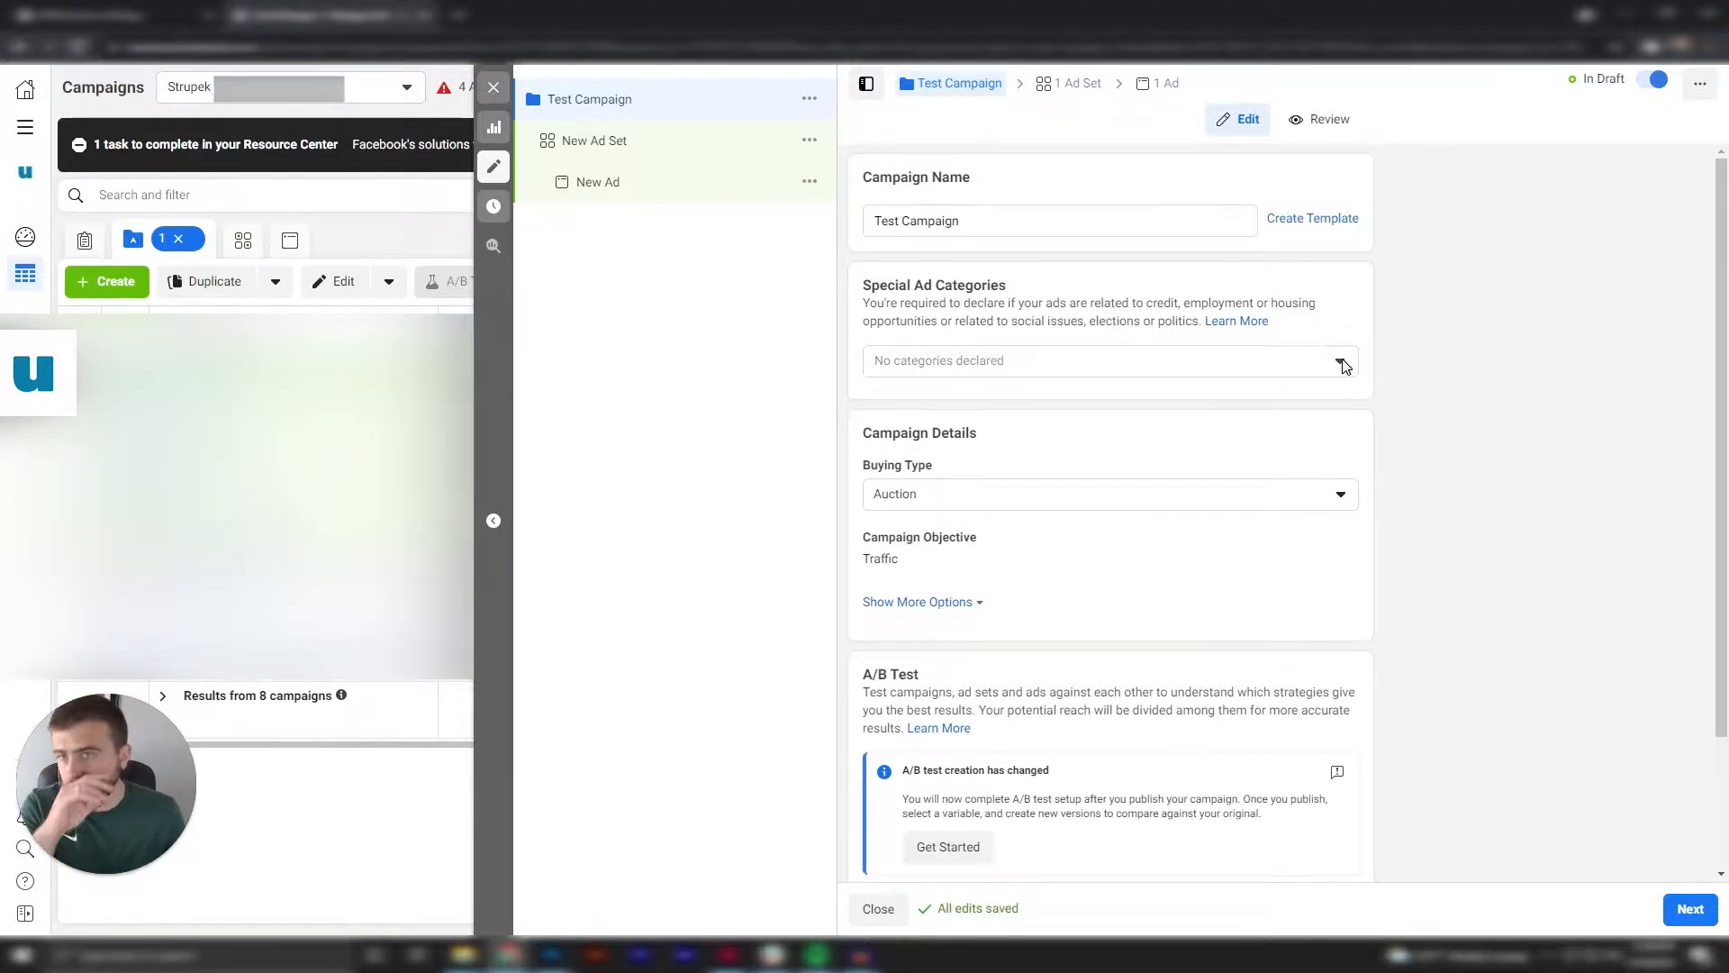
Keep Auction as the campaign's buying type and go over its remaining settings.
scroll(1454, 422, "down", 1)
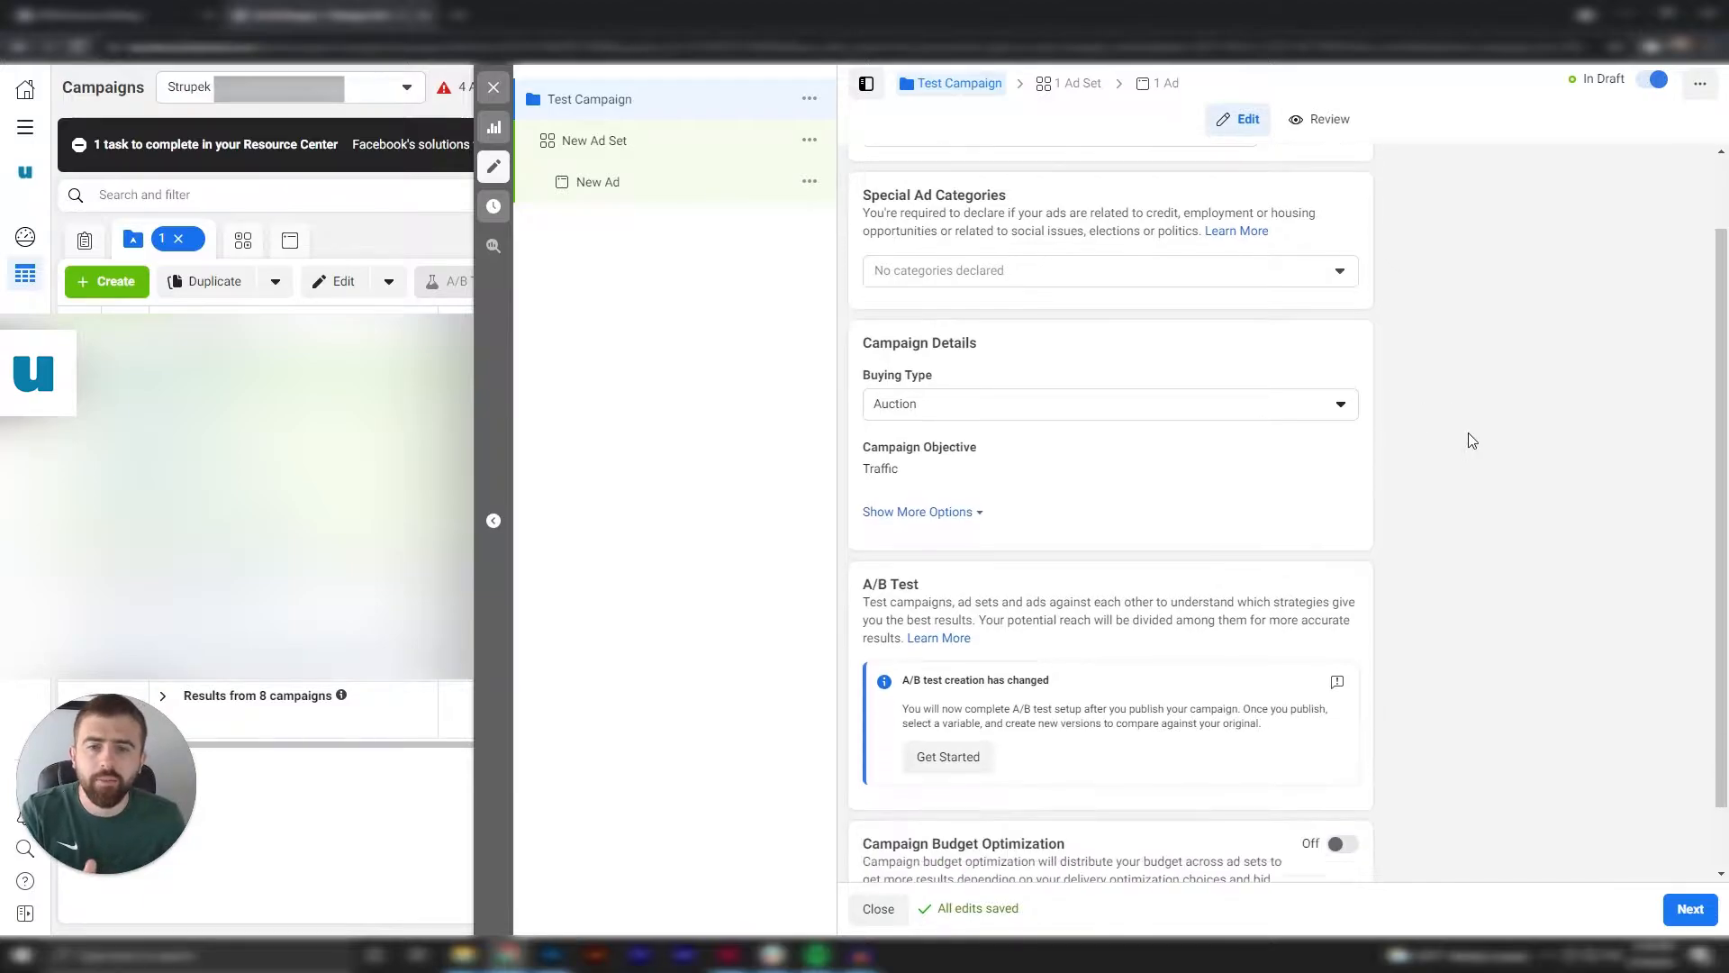
left_click(1283, 421)
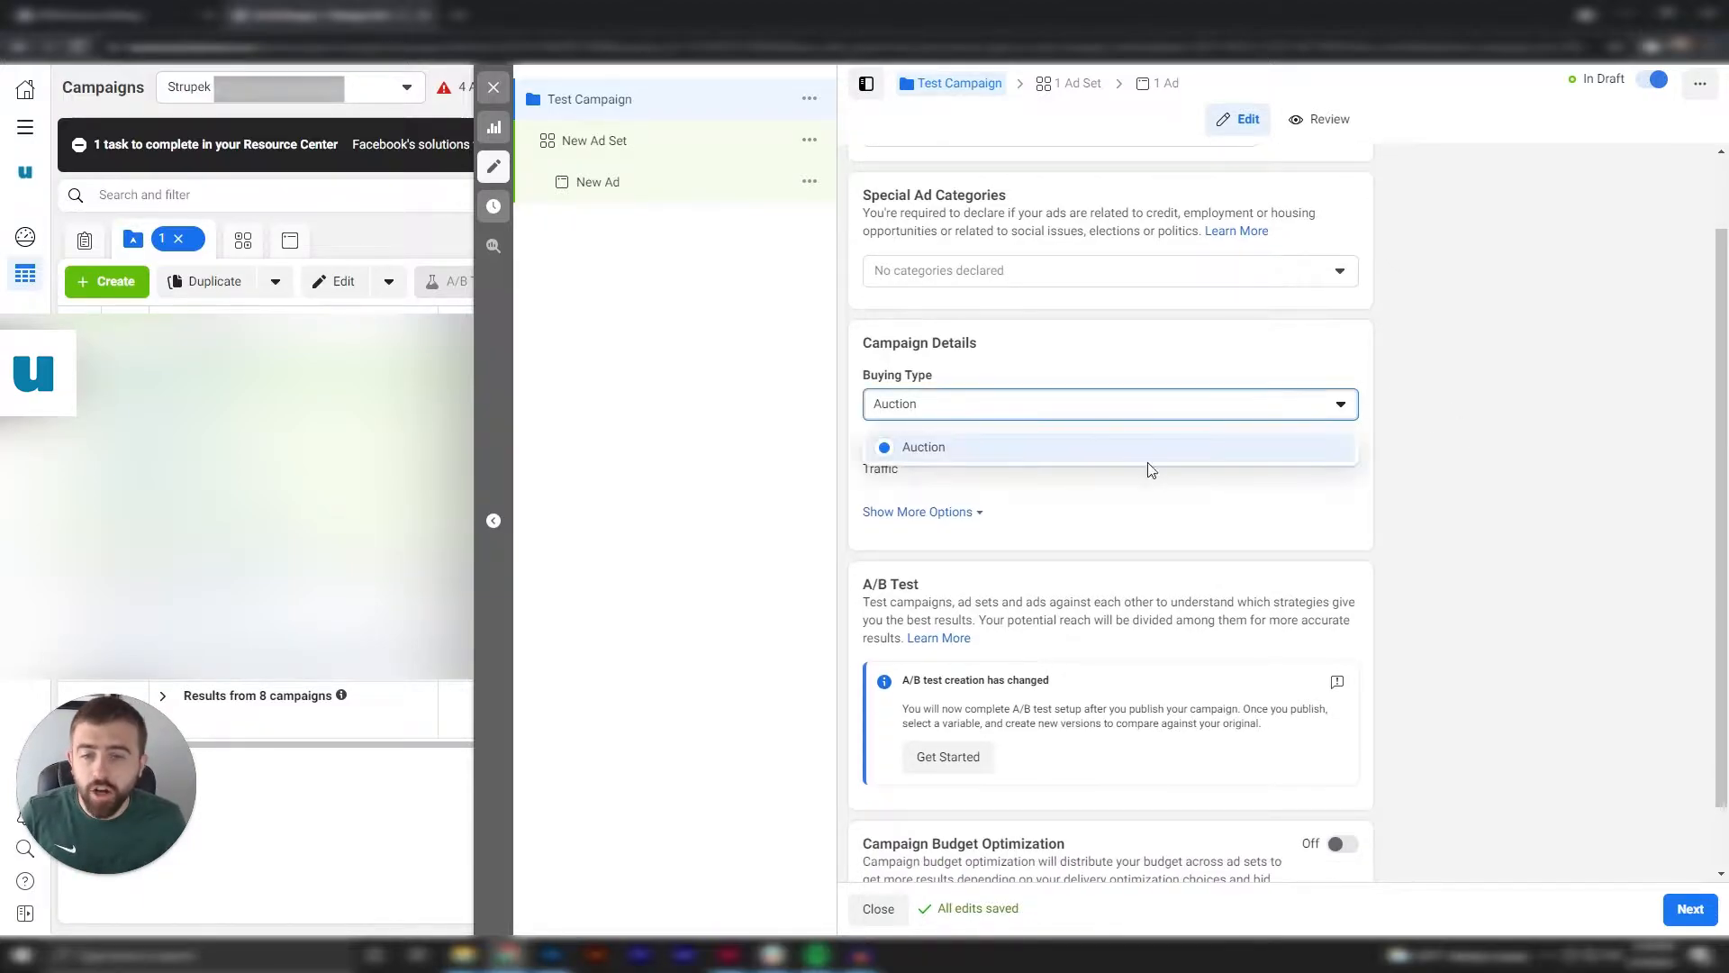
left_click(1141, 457)
scroll(1471, 466, "down", 1)
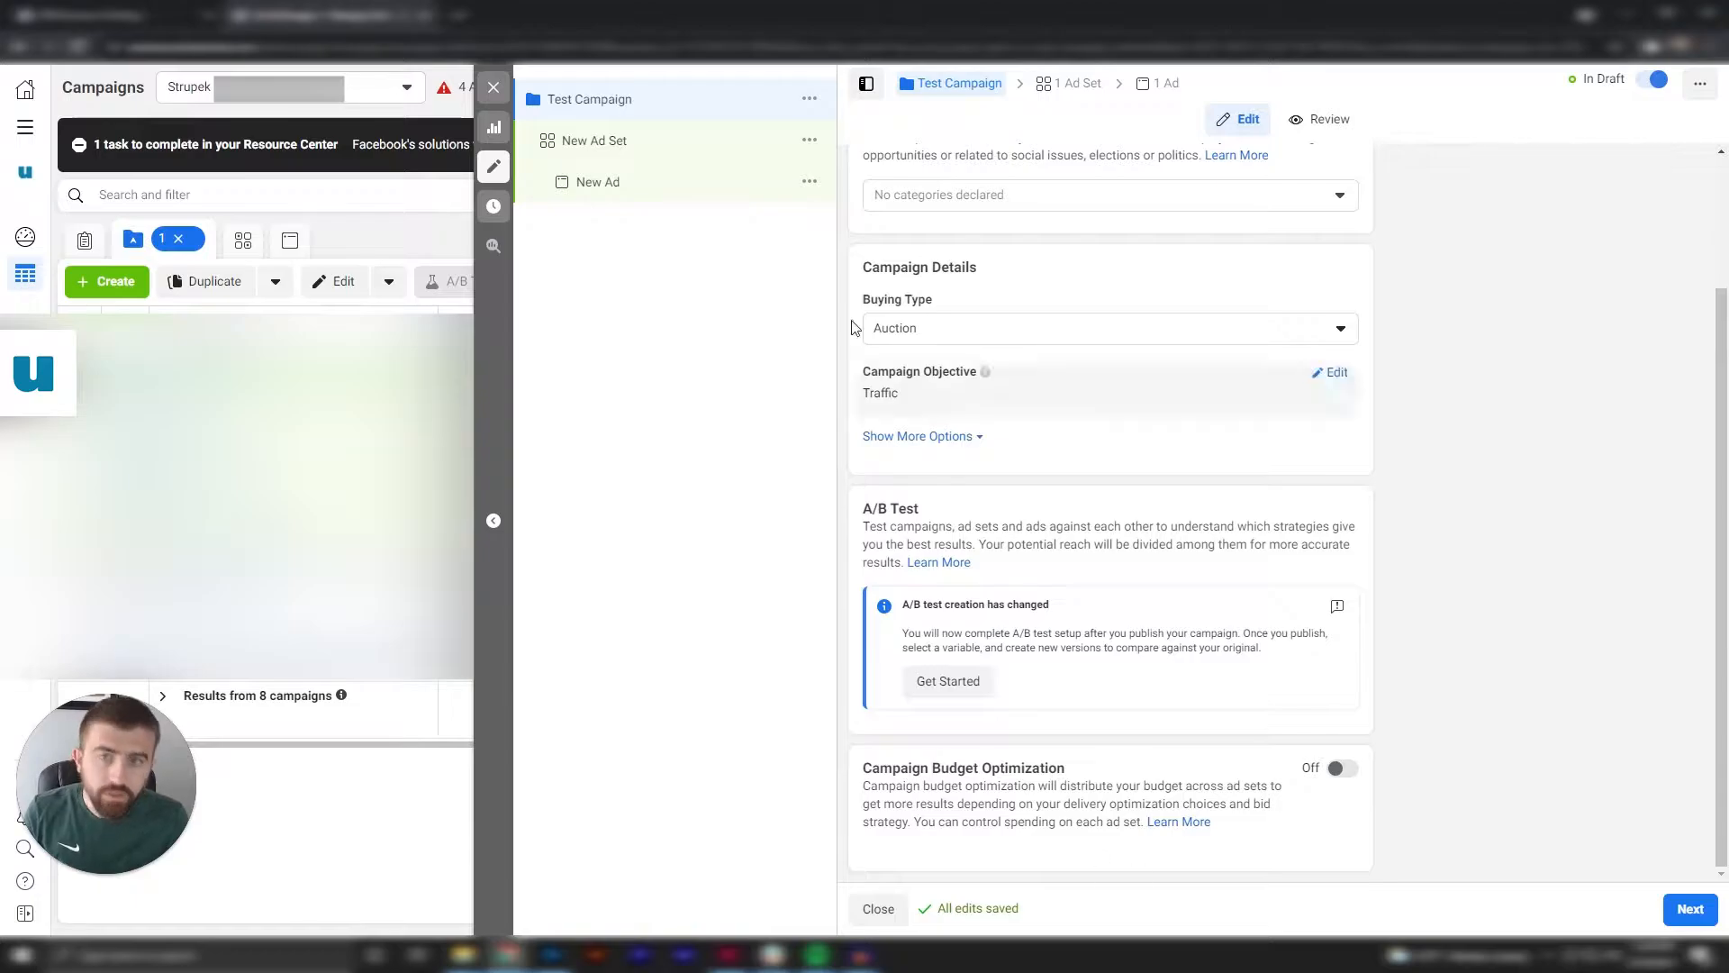
Continue to the ad set level and name the ad set "Test Ad Set".
left_click(1696, 918)
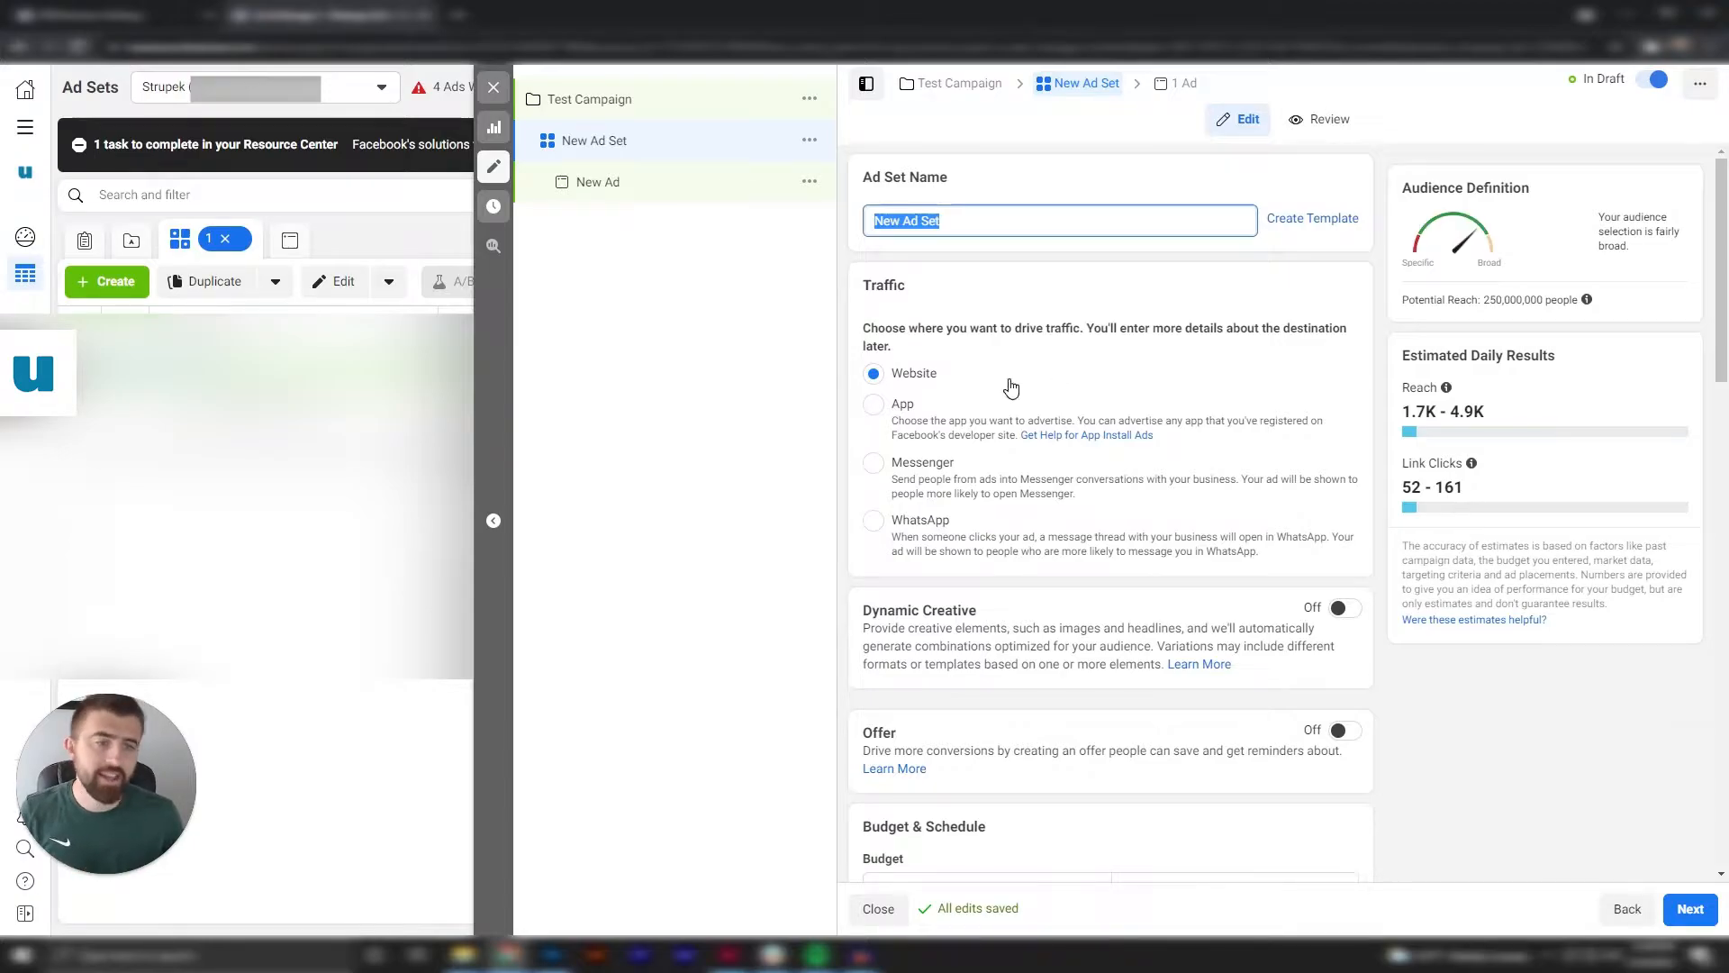
type("Test Ad Set")
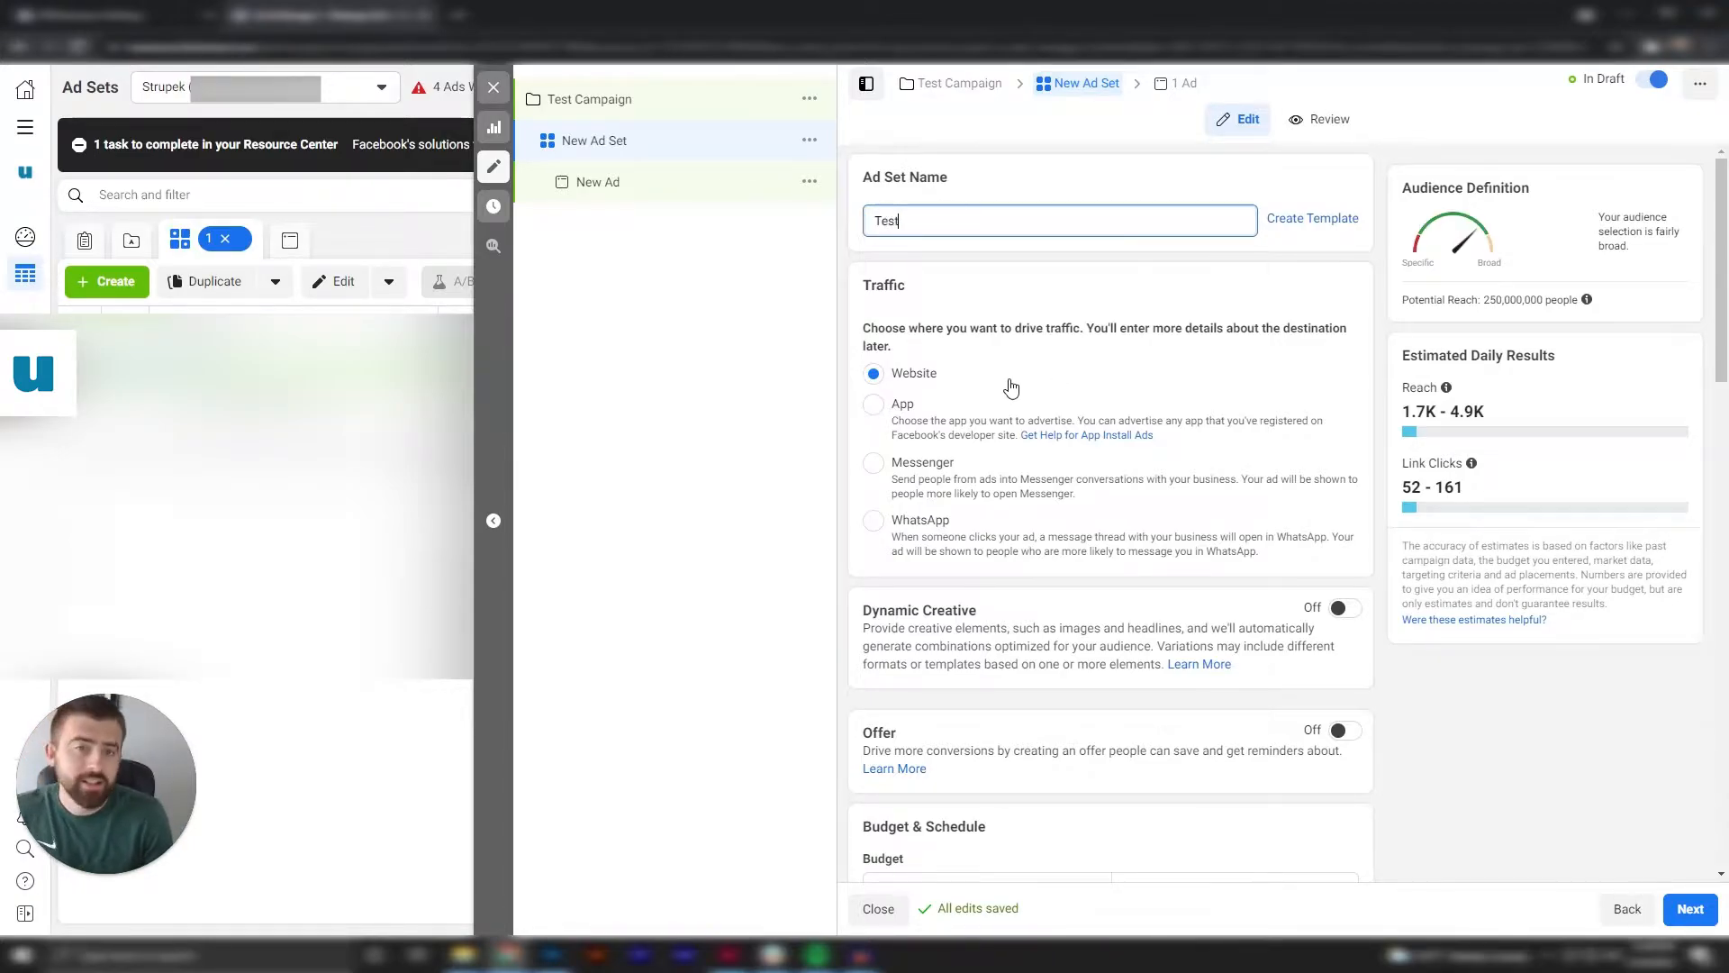
left_click(623, 478)
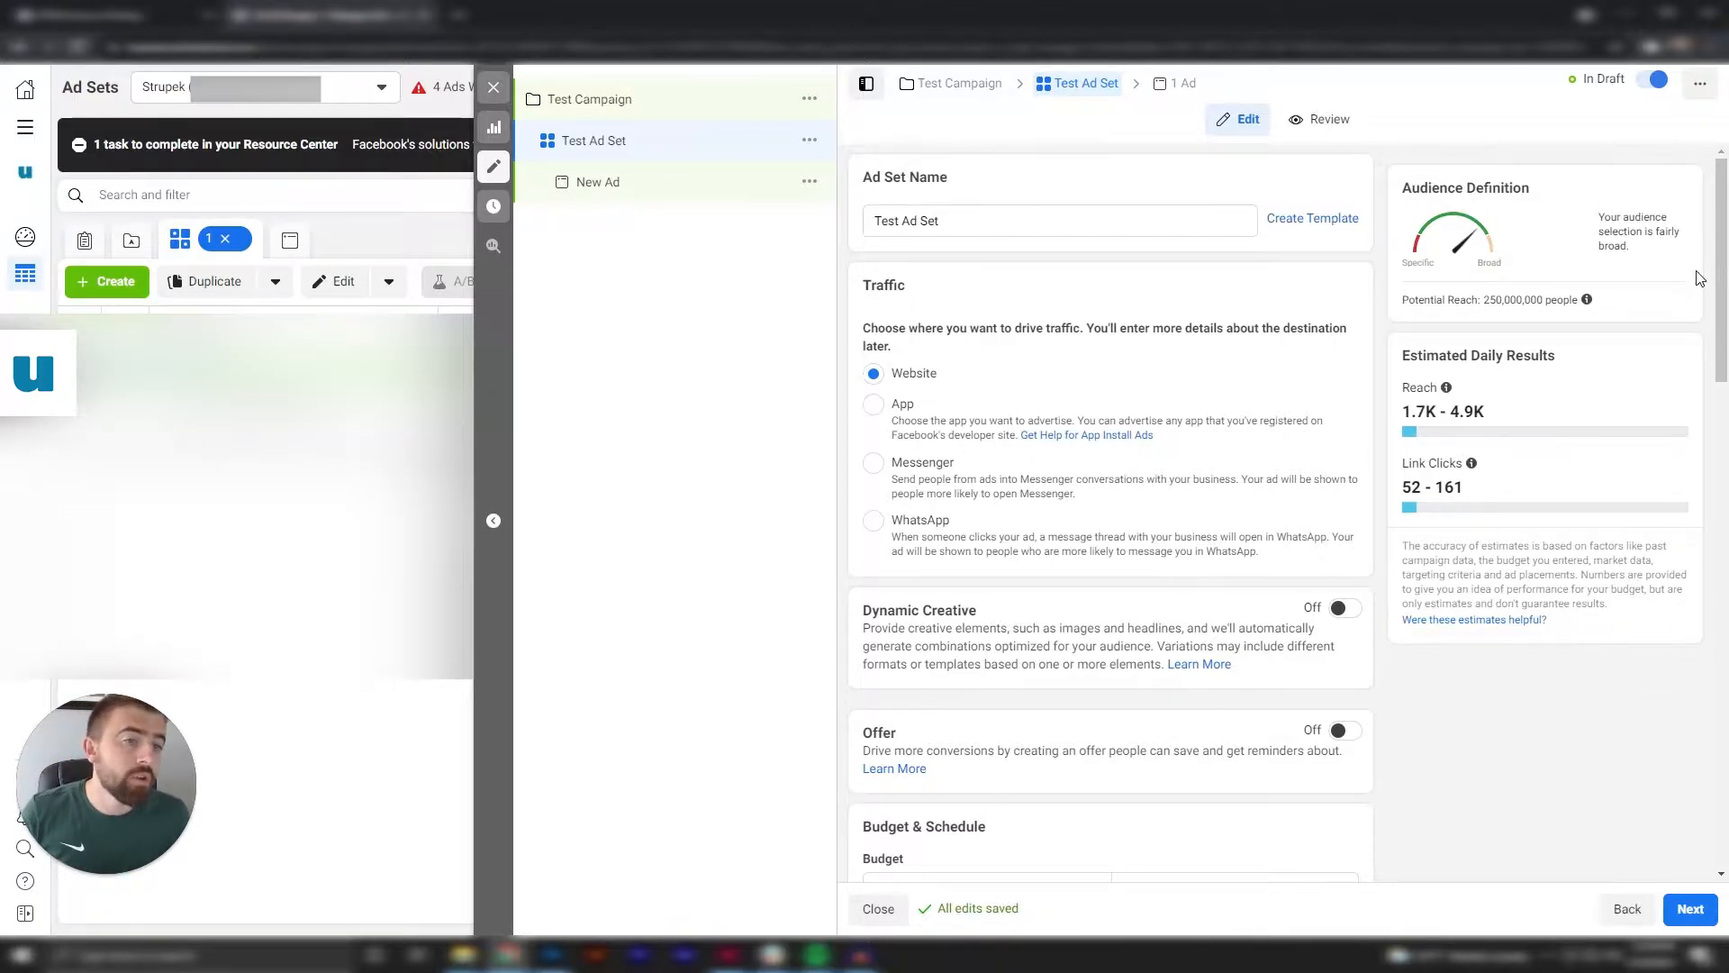
Examine the ad set's dynamic creative, offer, budget, schedule and audience settings along with its estimated daily results.
scroll(1609, 432, "down", 3)
scroll(1261, 689, "down", 2)
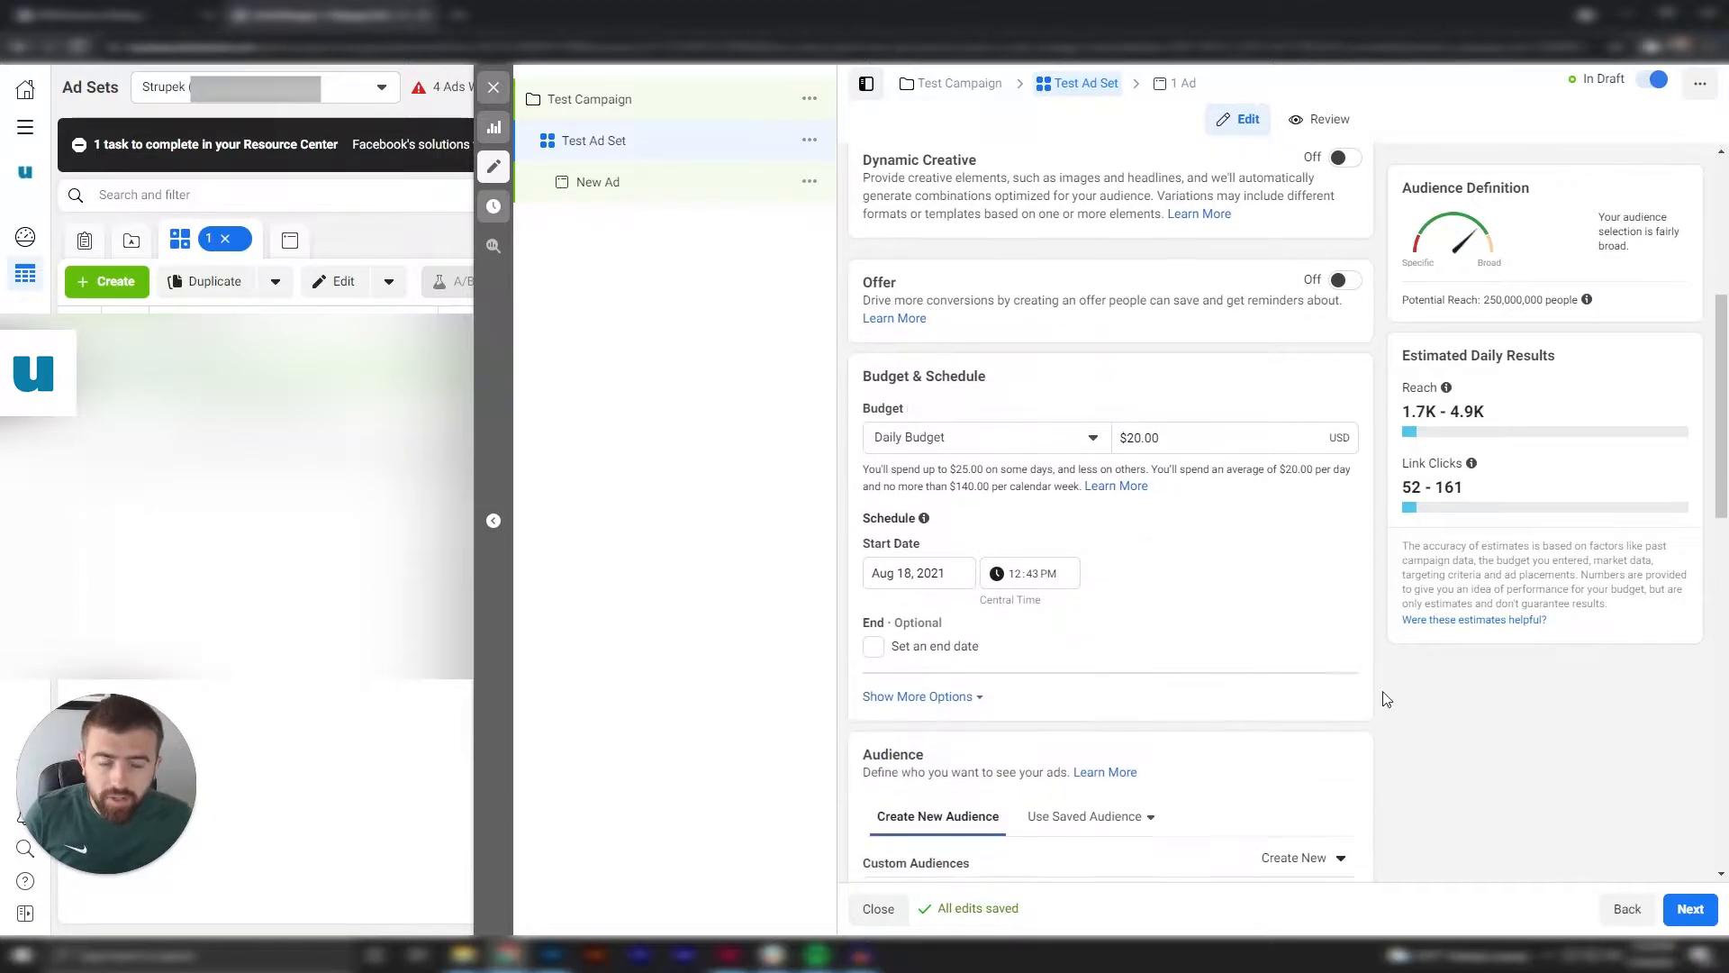
scroll(1306, 450, "up", 2)
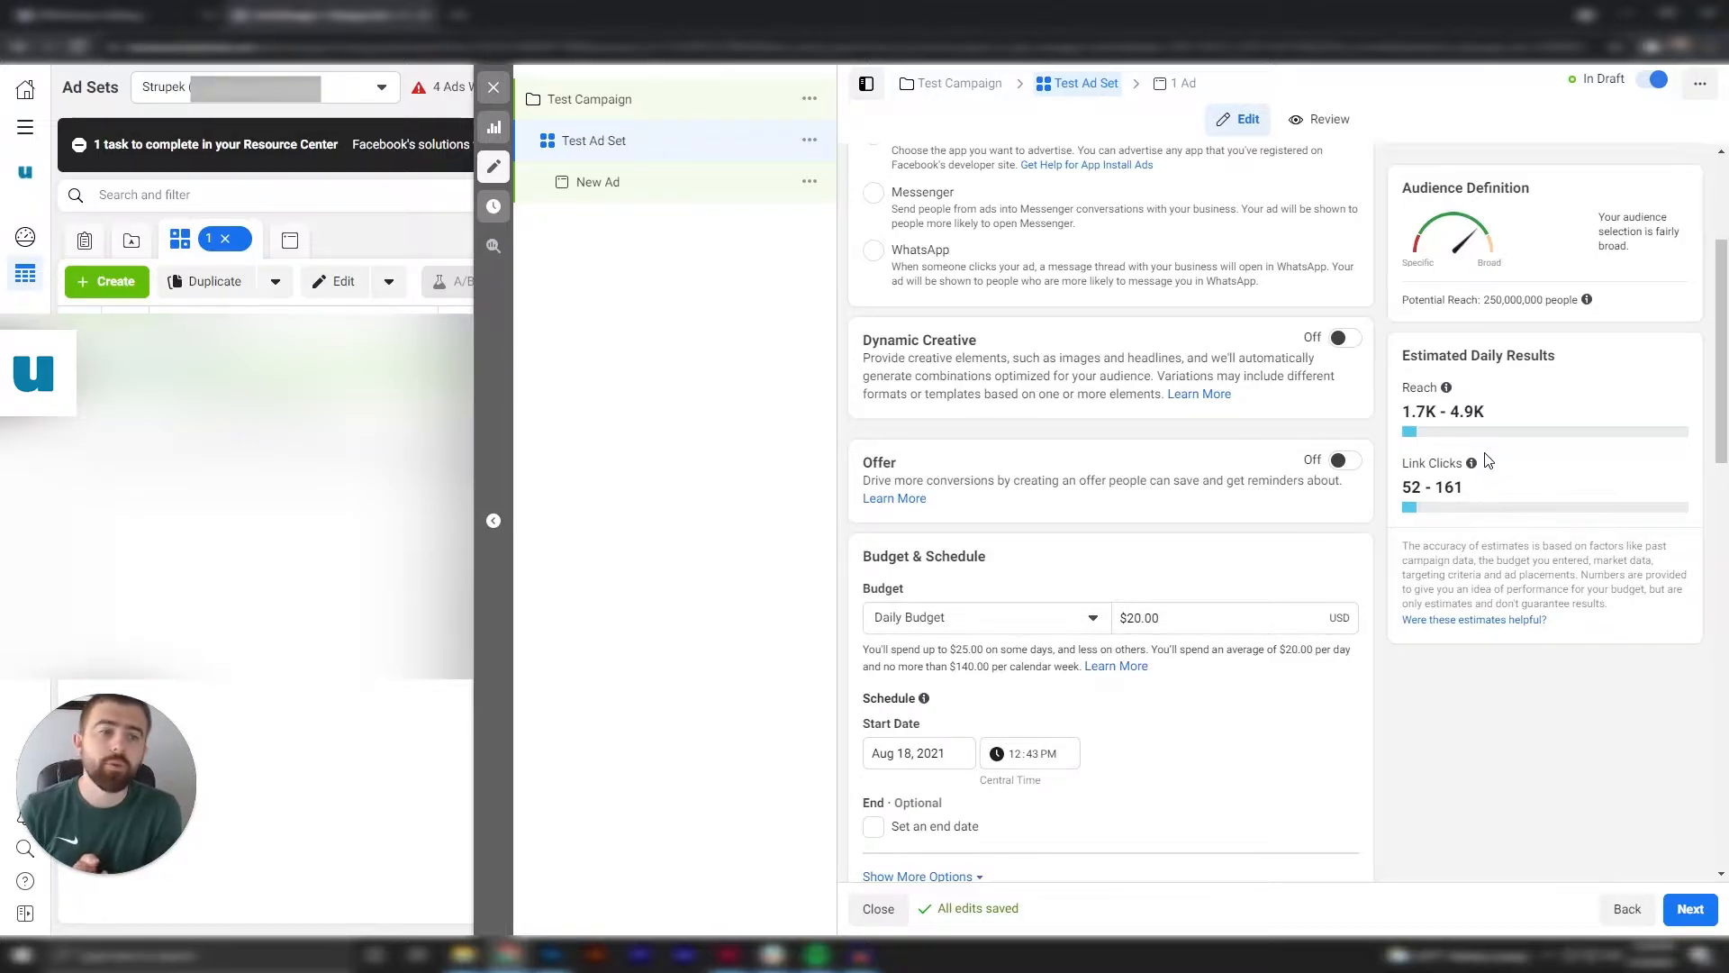
scroll(1508, 666, "down", 2)
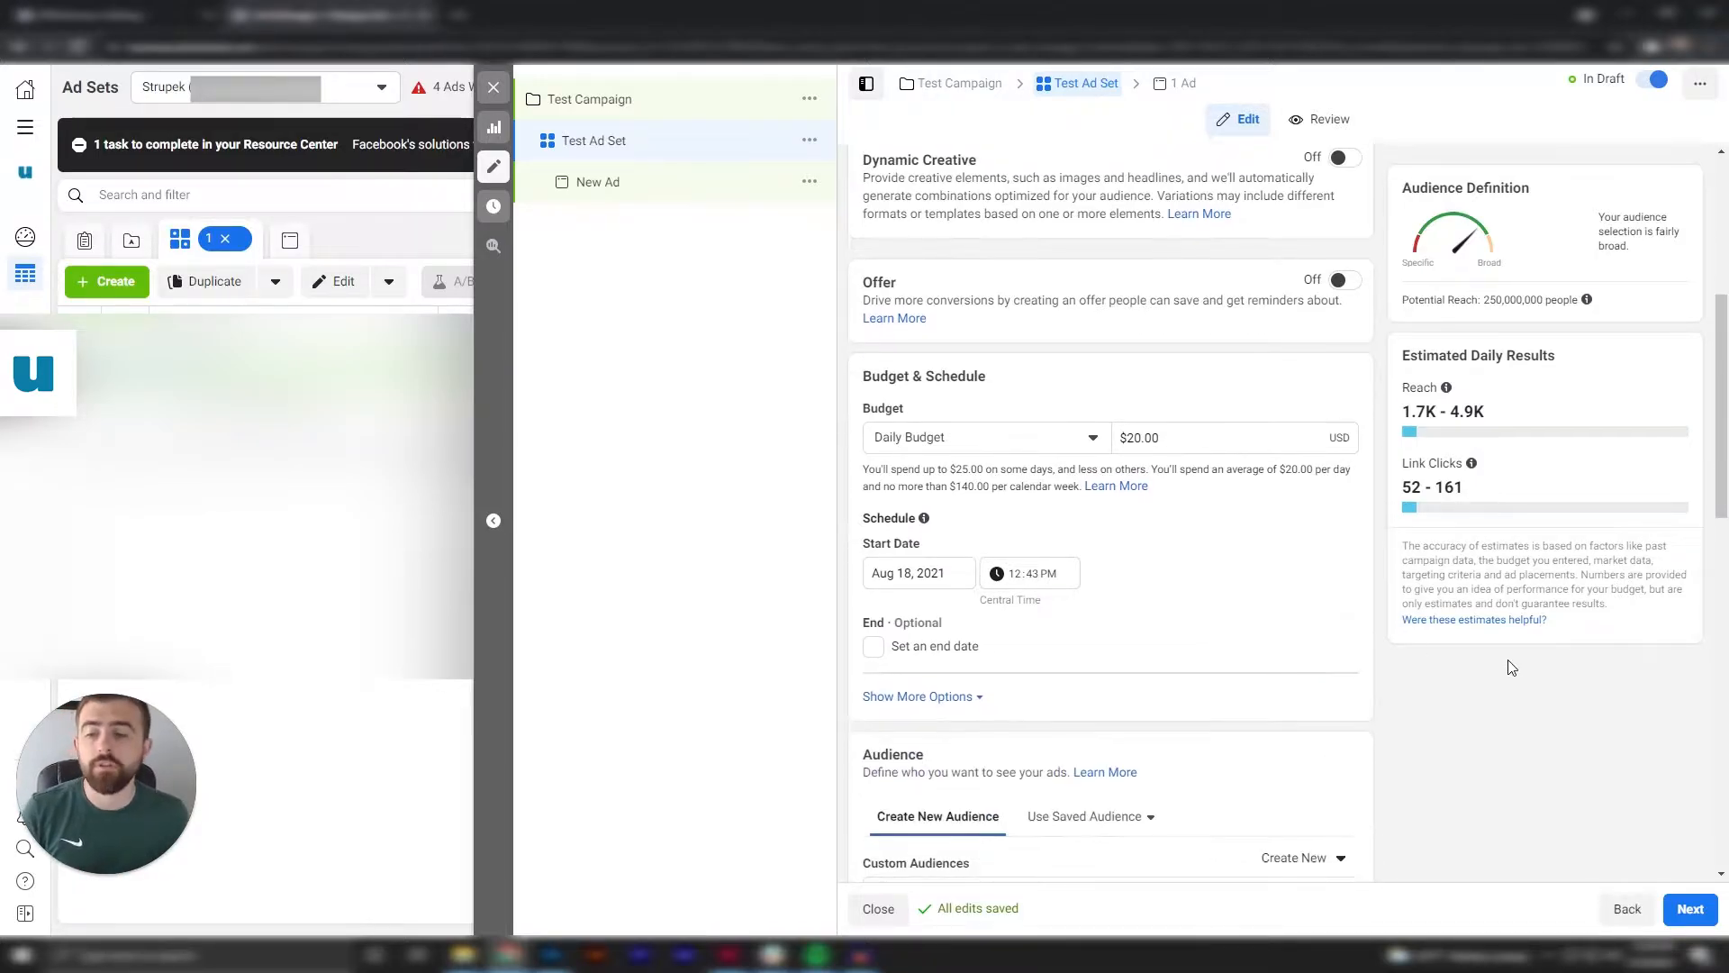
scroll(1509, 667, "up", 1)
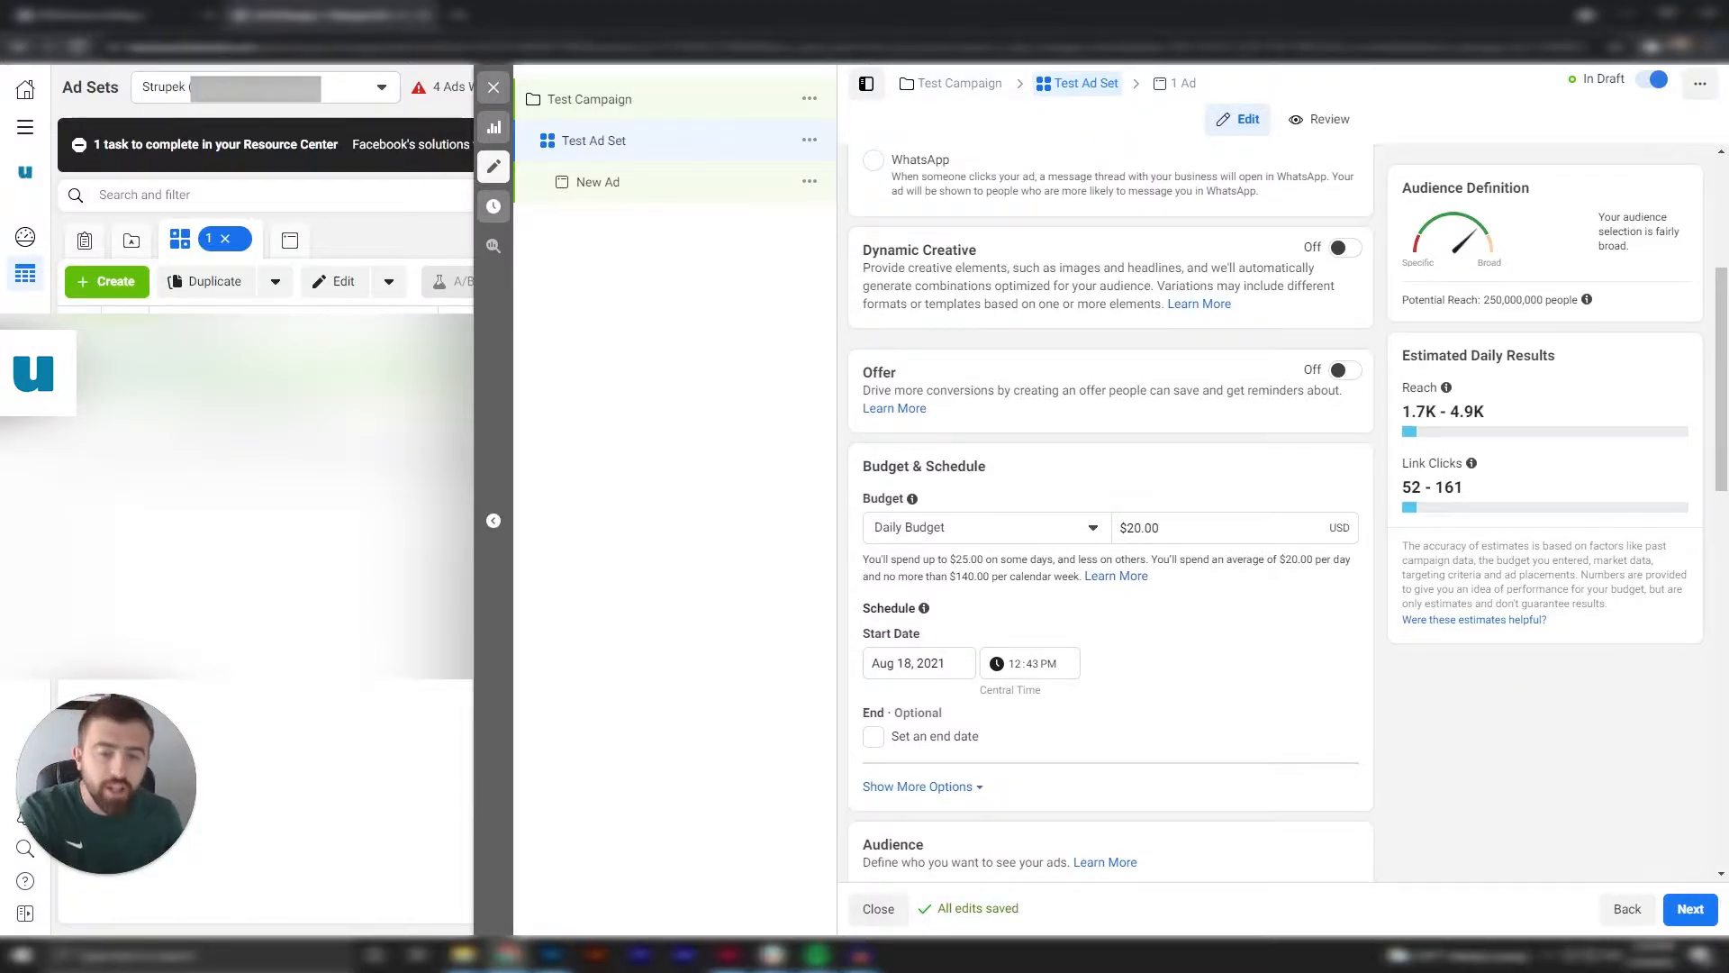
scroll(1208, 547, "down", 4)
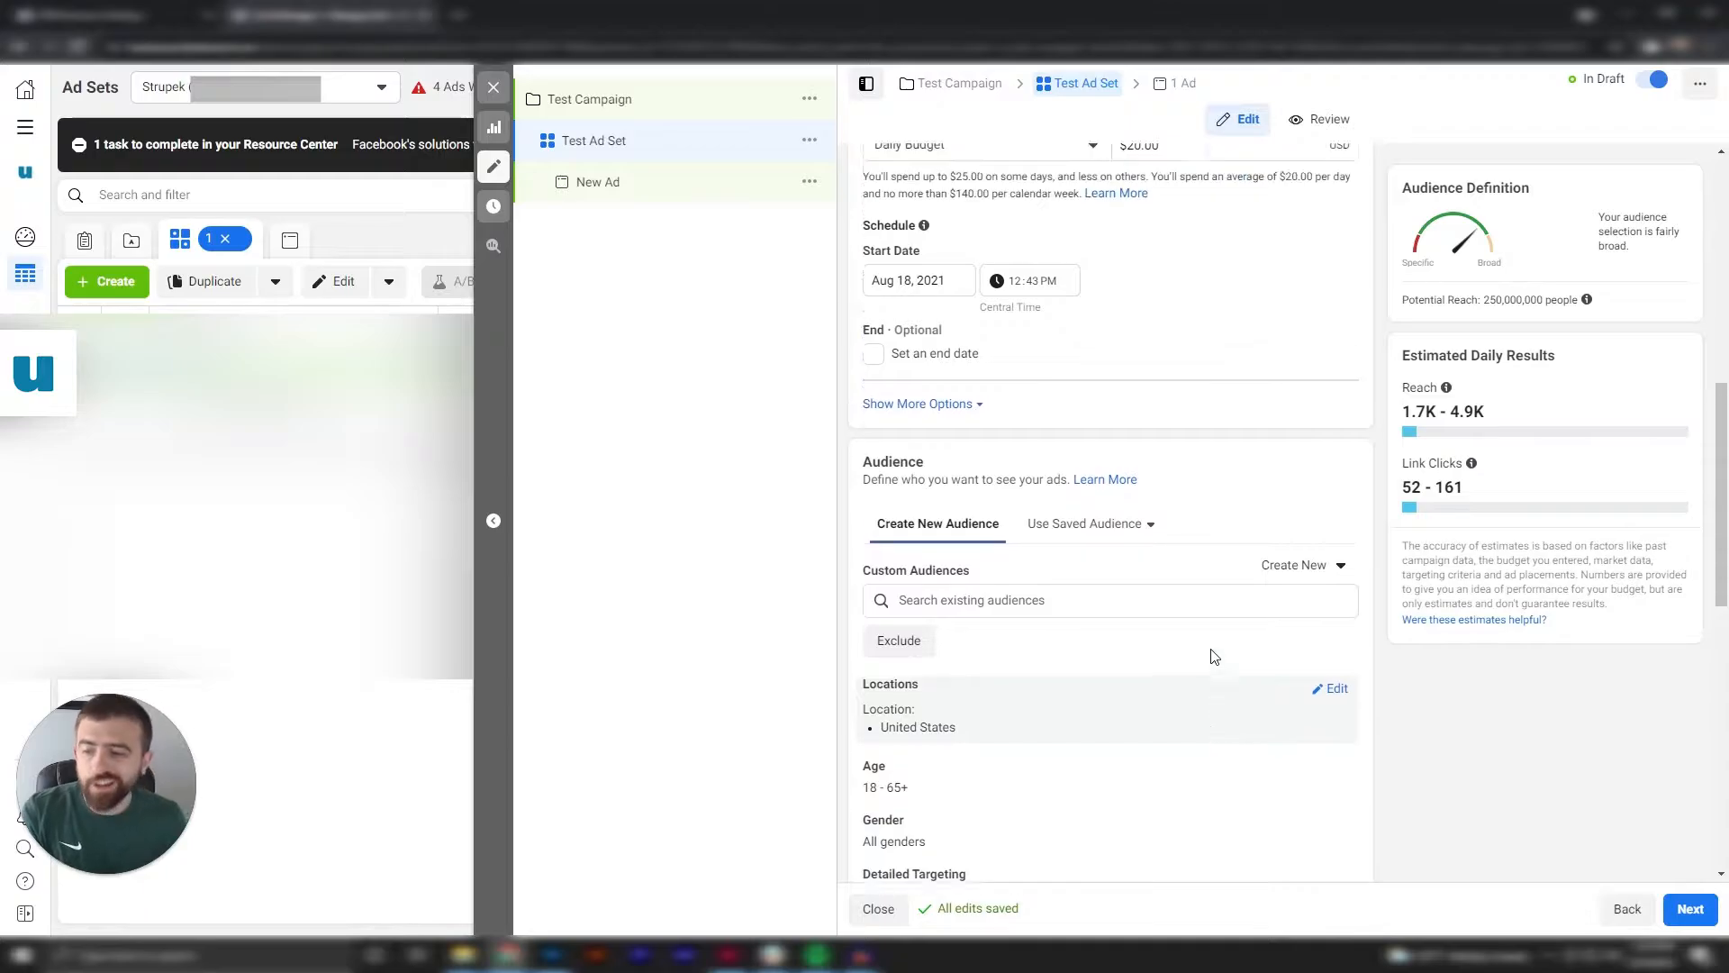
scroll(1211, 653, "up", 4)
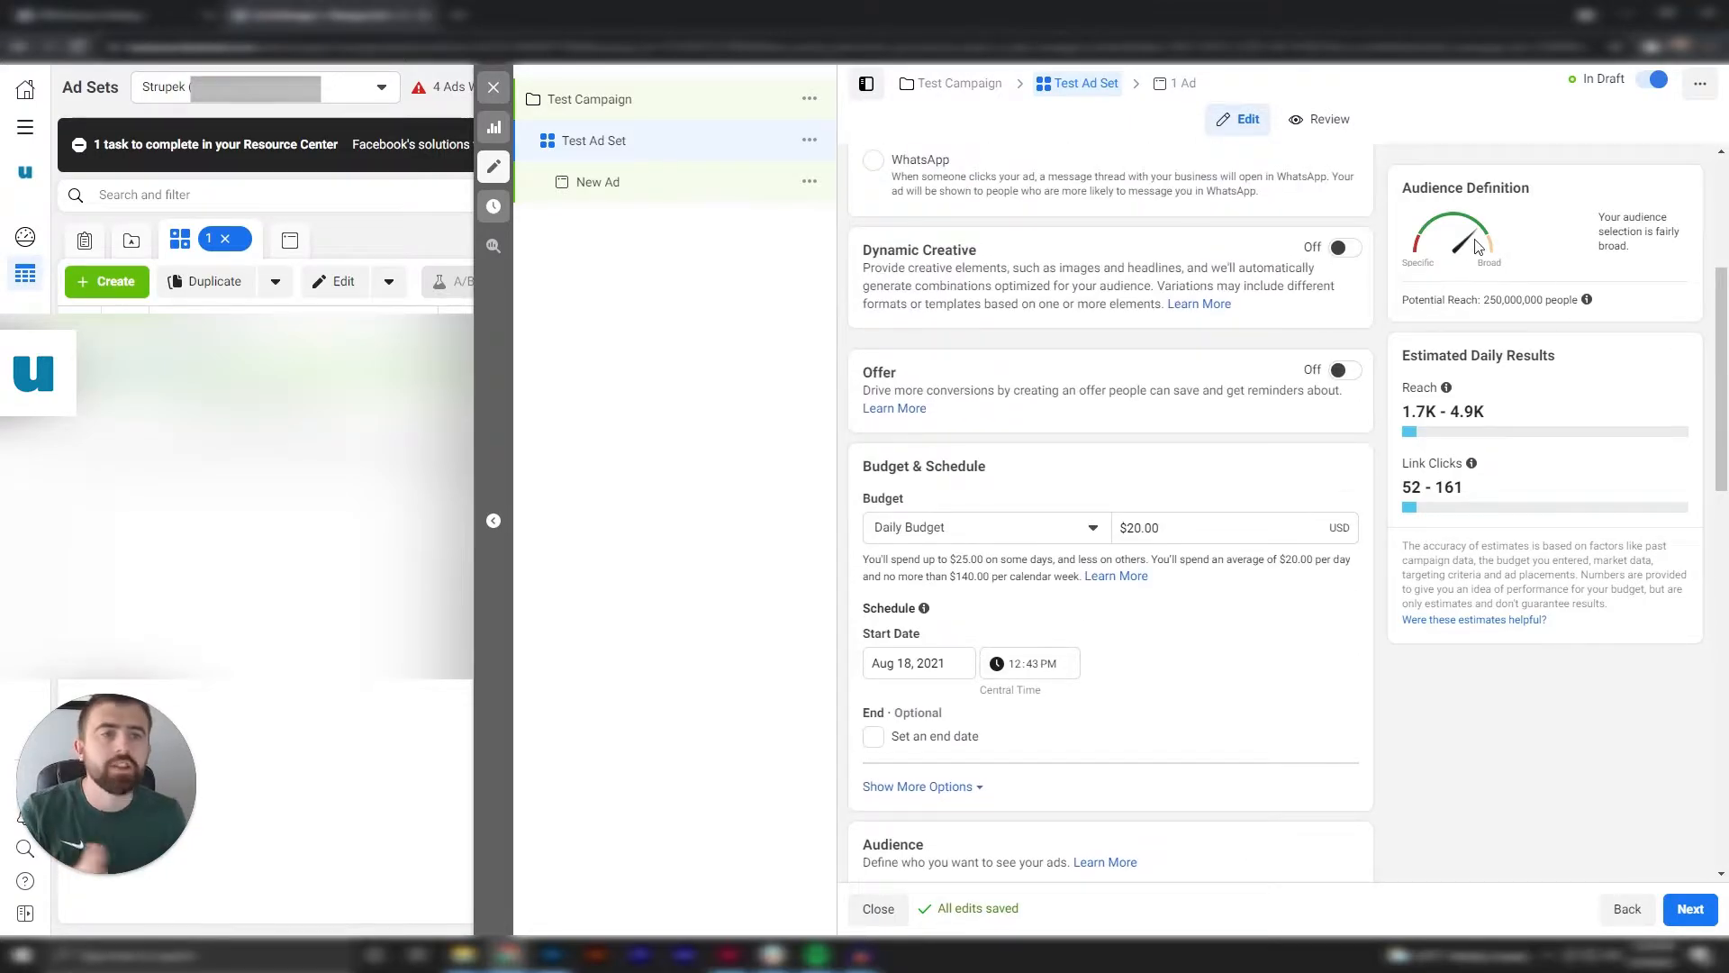
scroll(1171, 533, "up", 4)
scroll(1189, 535, "down", 3)
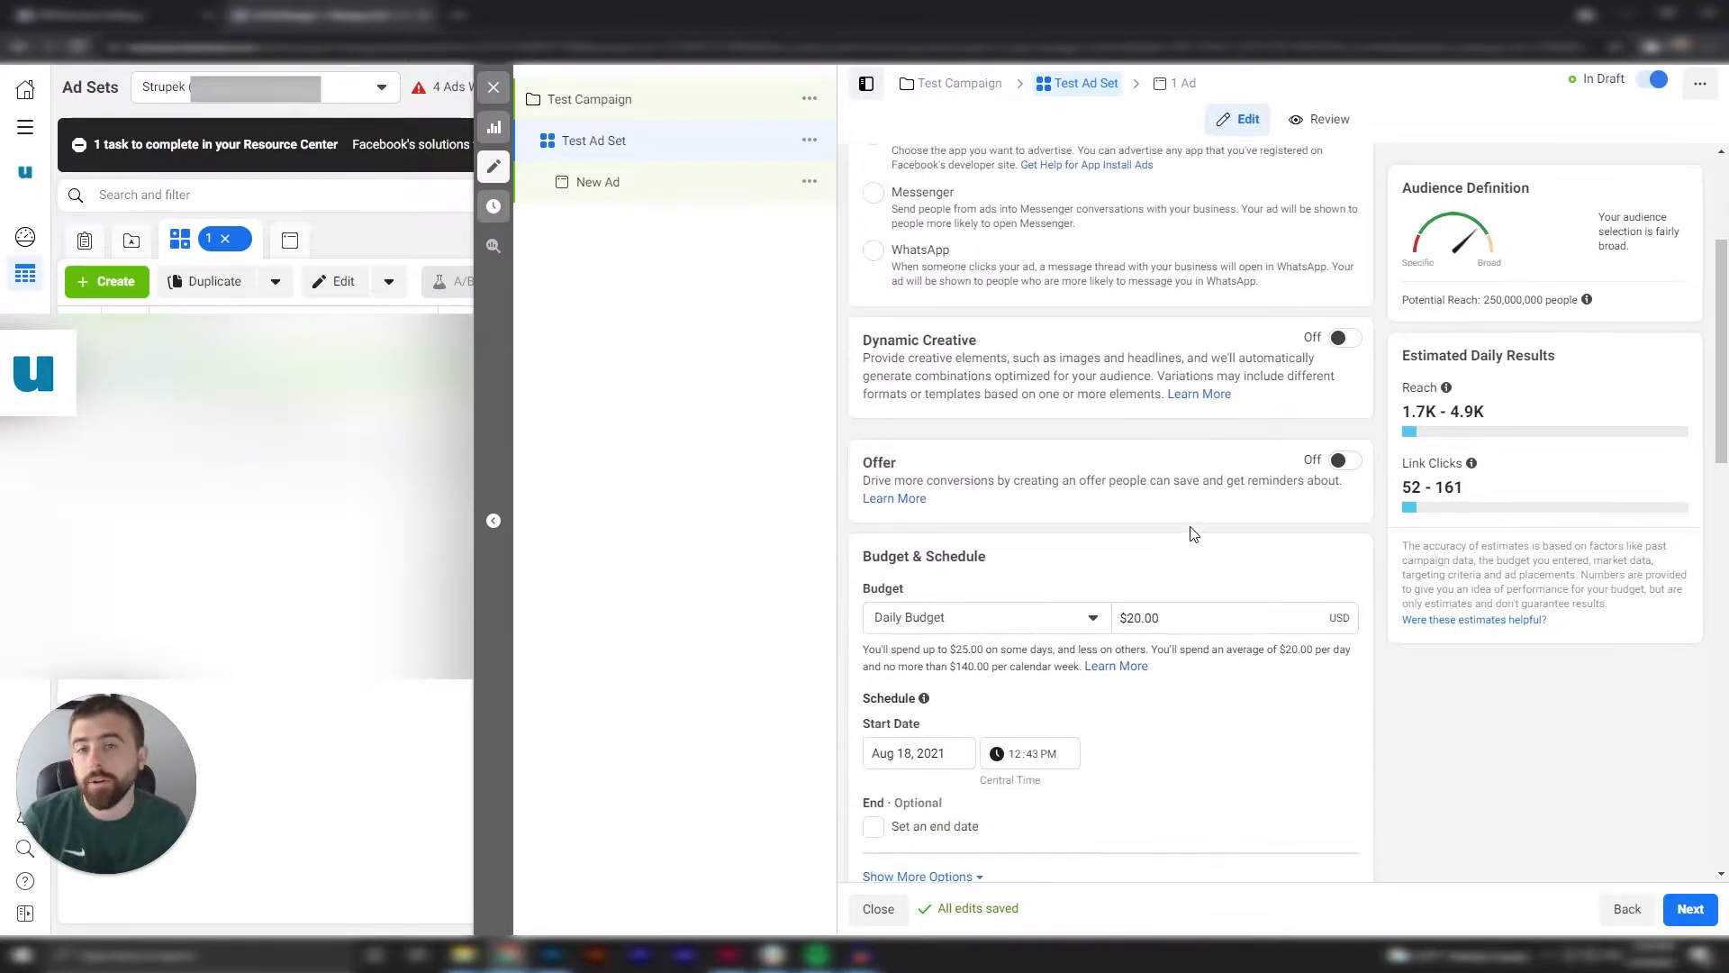
scroll(1187, 531, "down", 1)
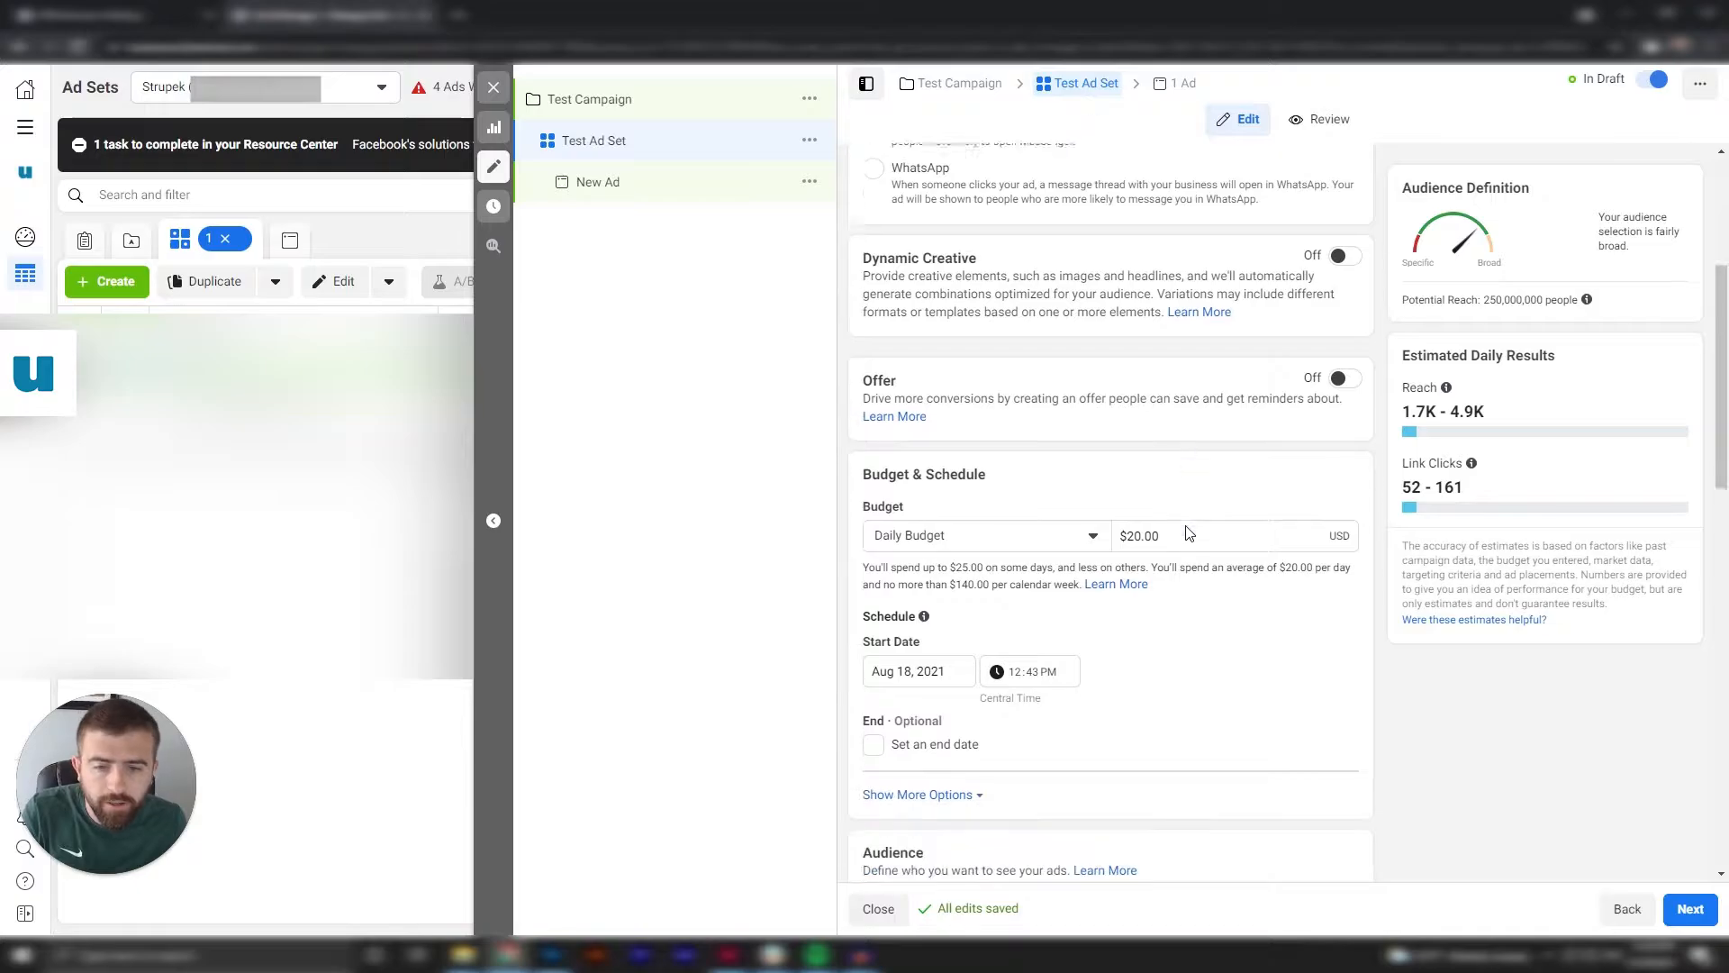
Try Lifetime Budget as the ad set's budget type and switch it back to Daily Budget.
left_click(1094, 530)
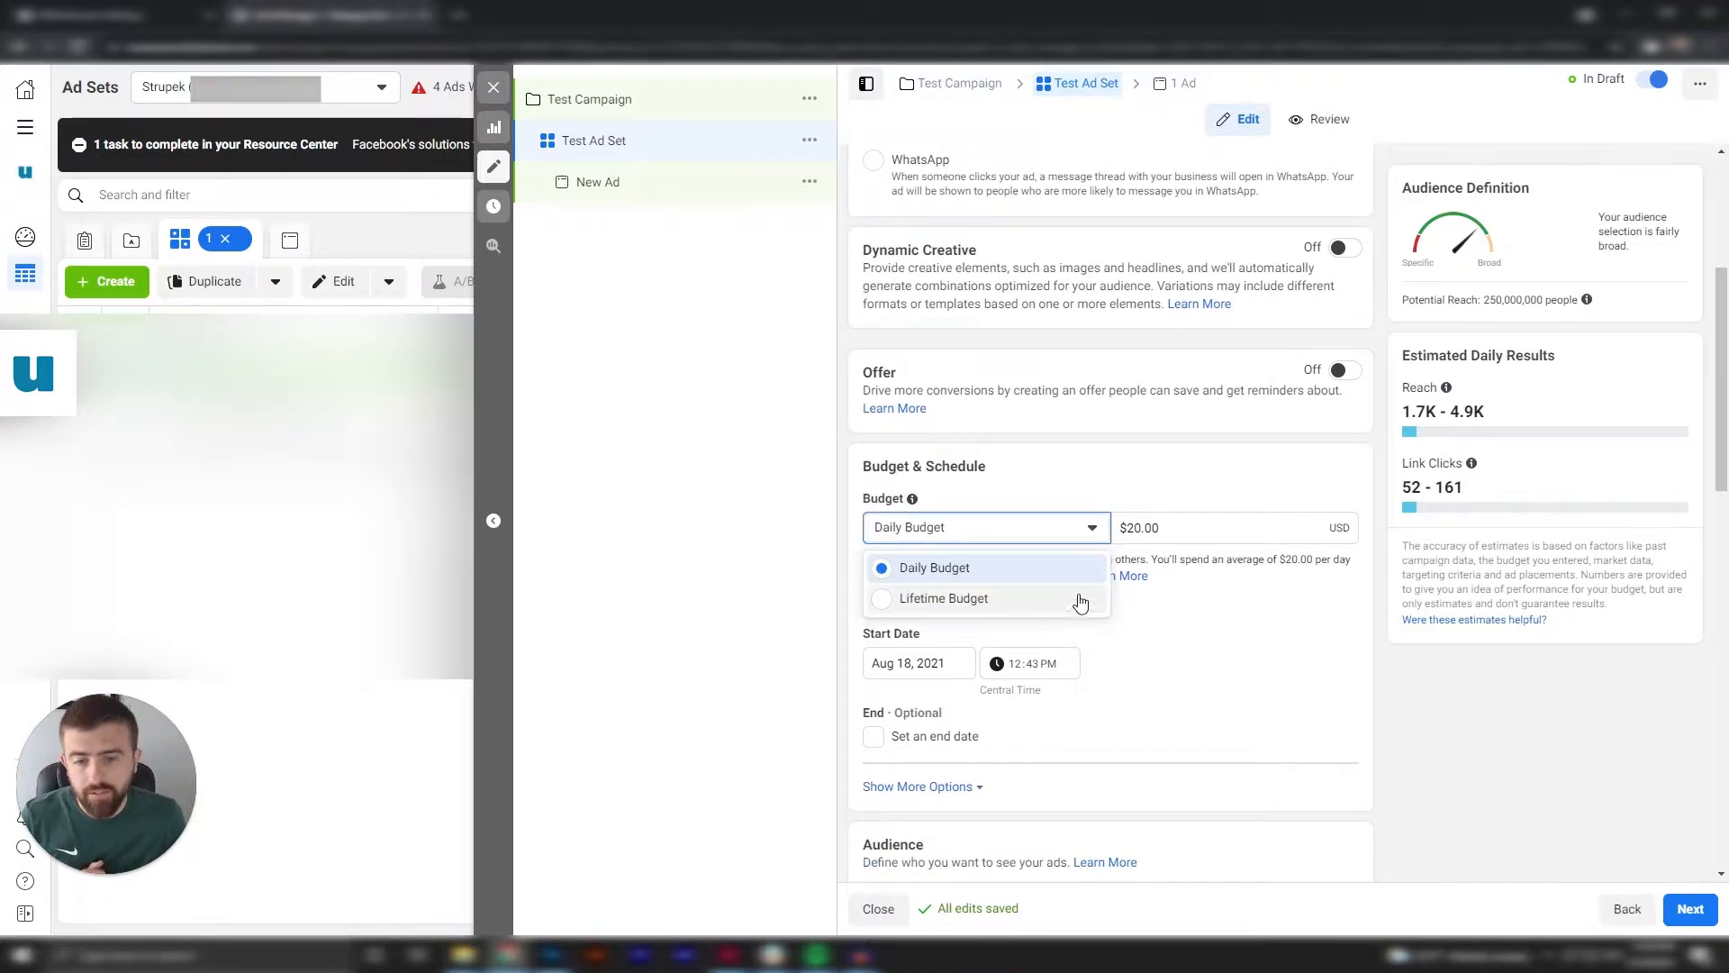
left_click(1252, 645)
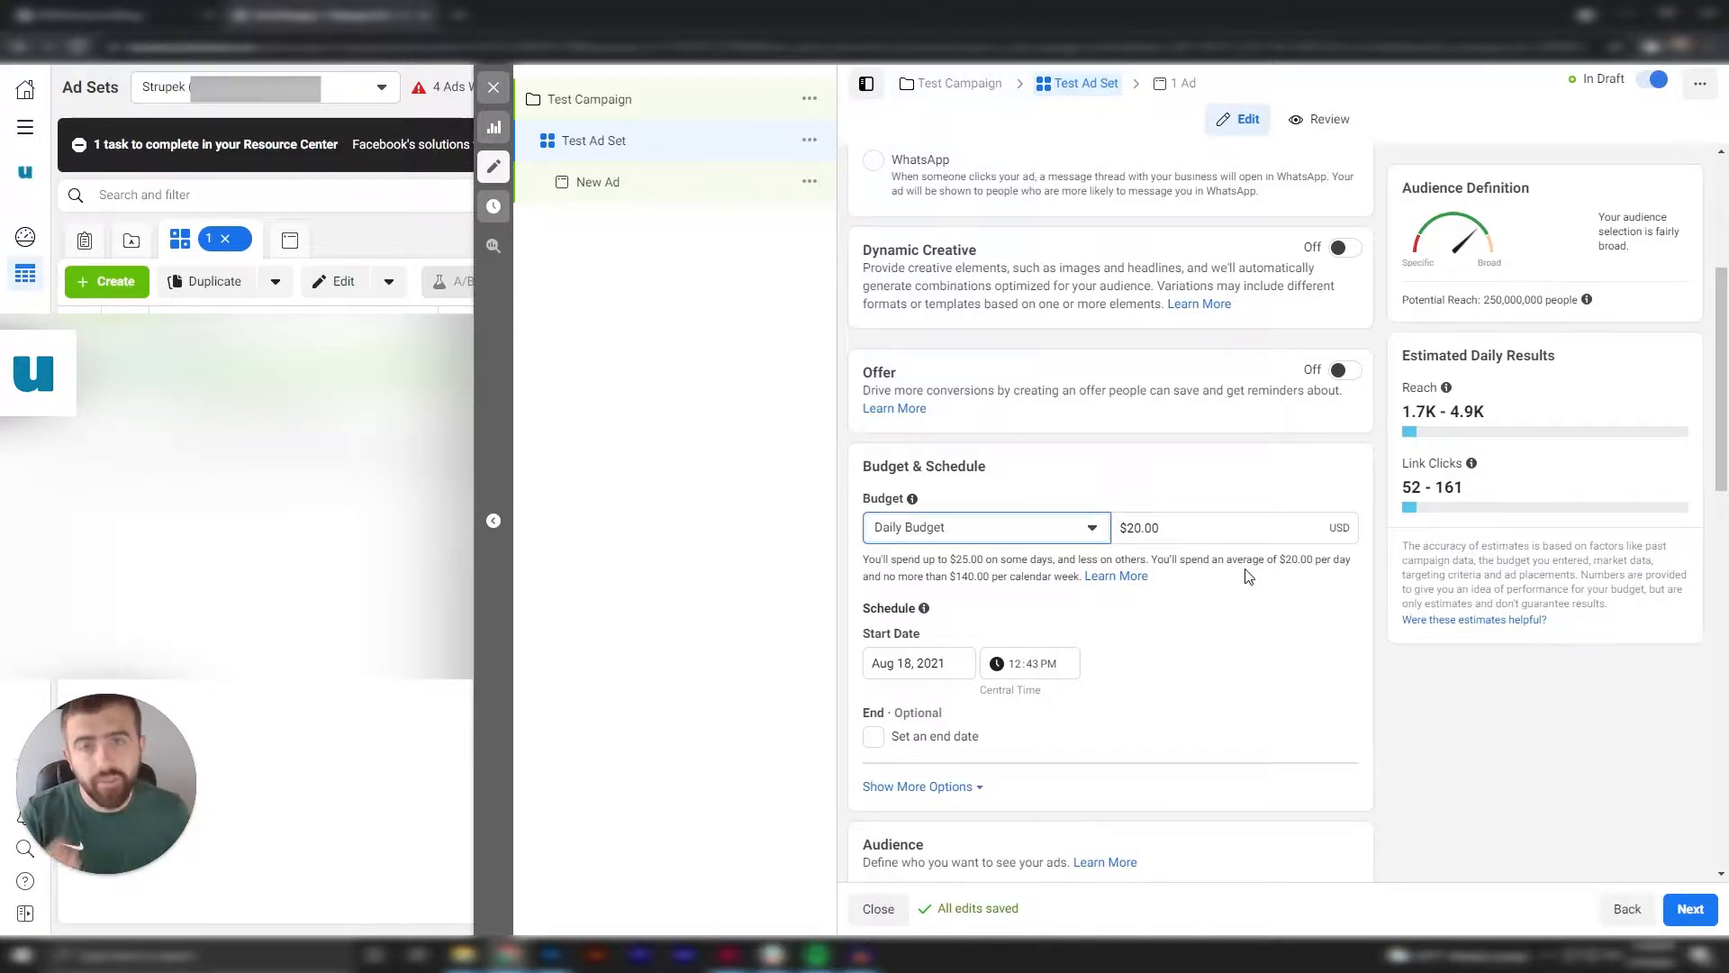
left_click(1244, 594)
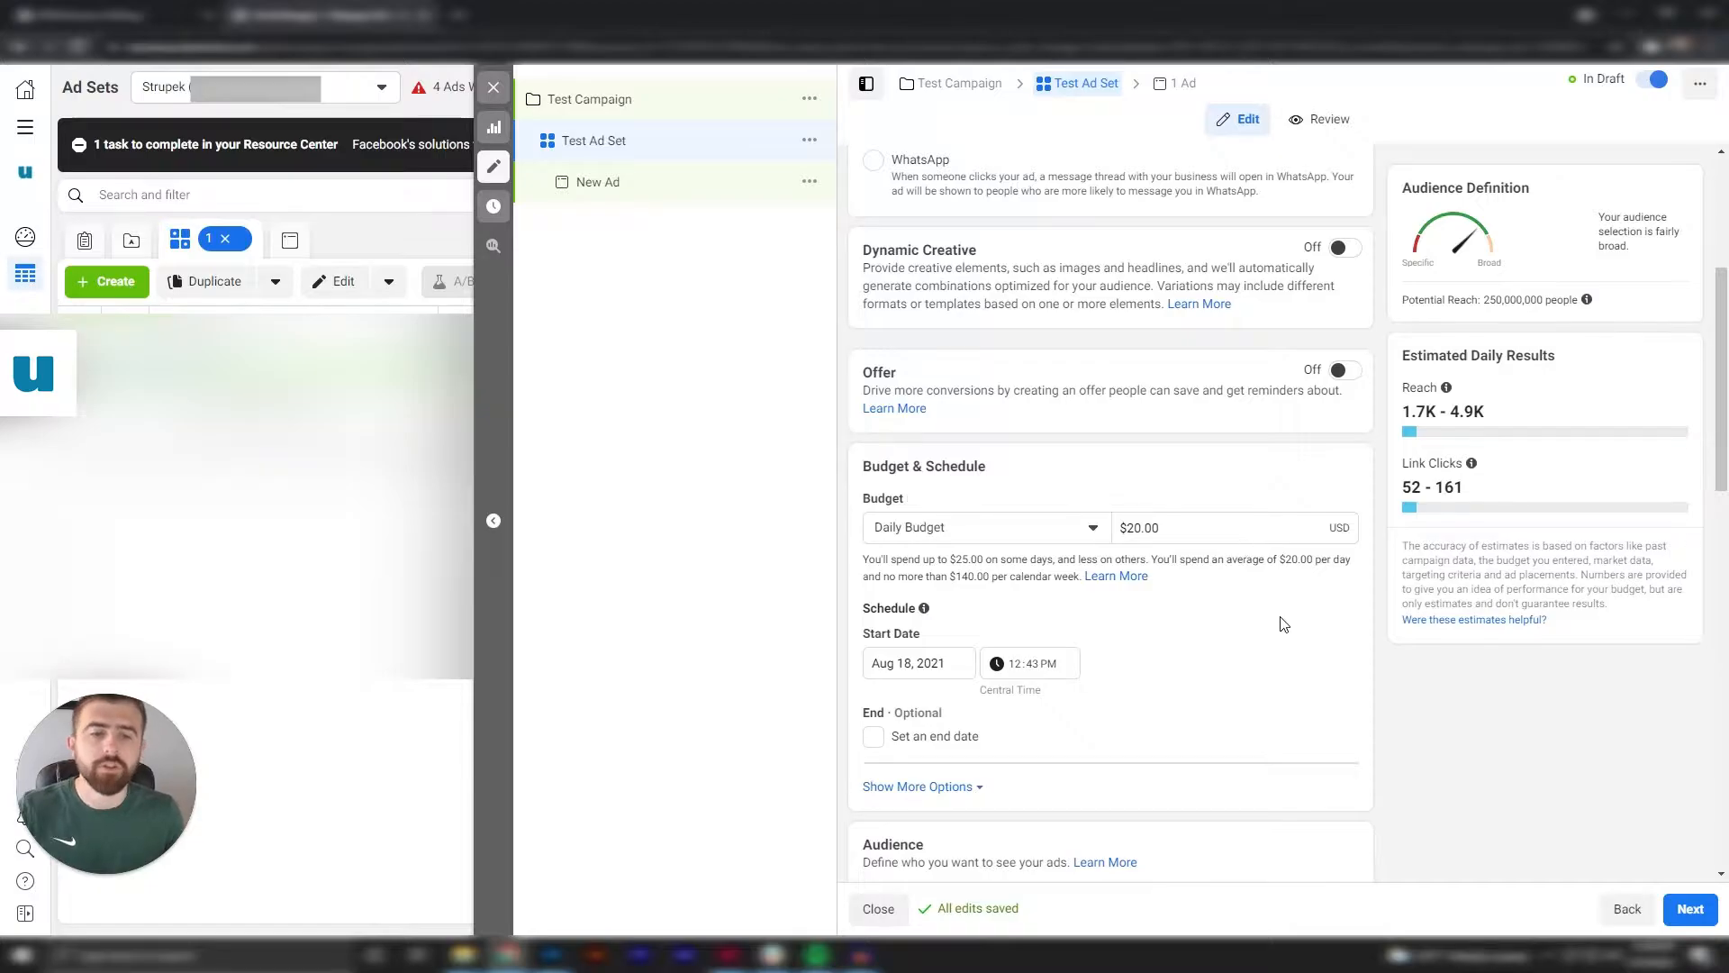
scroll(1283, 622, "down", 1)
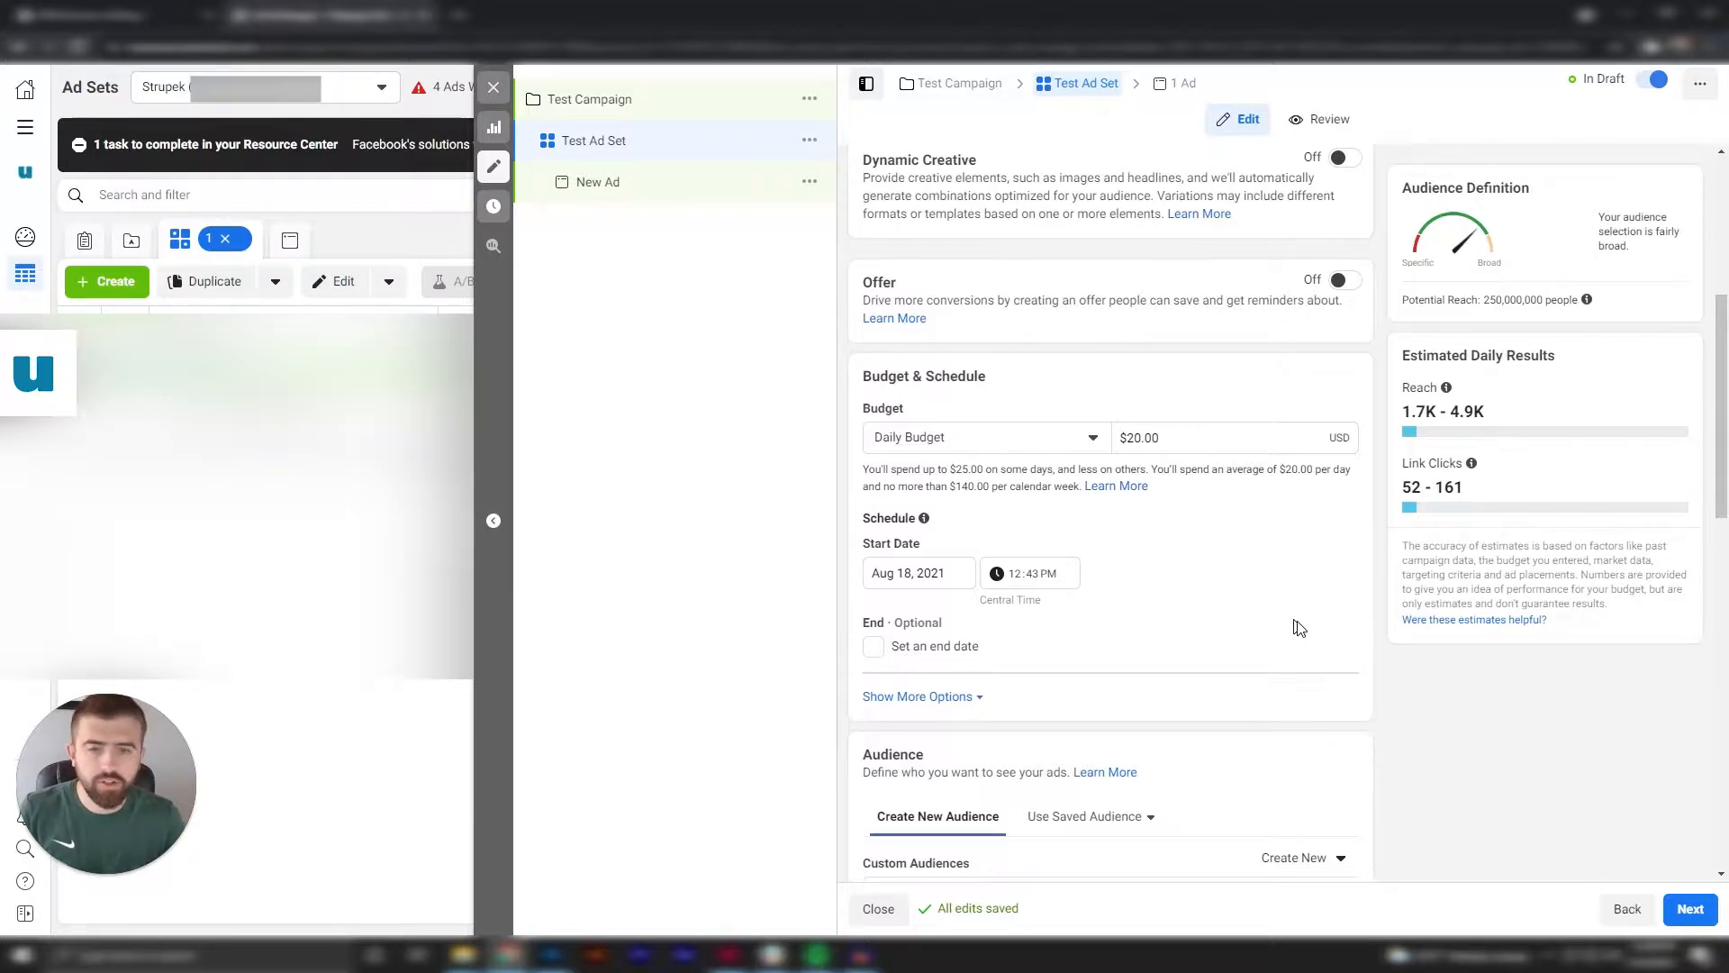
left_click(1101, 441)
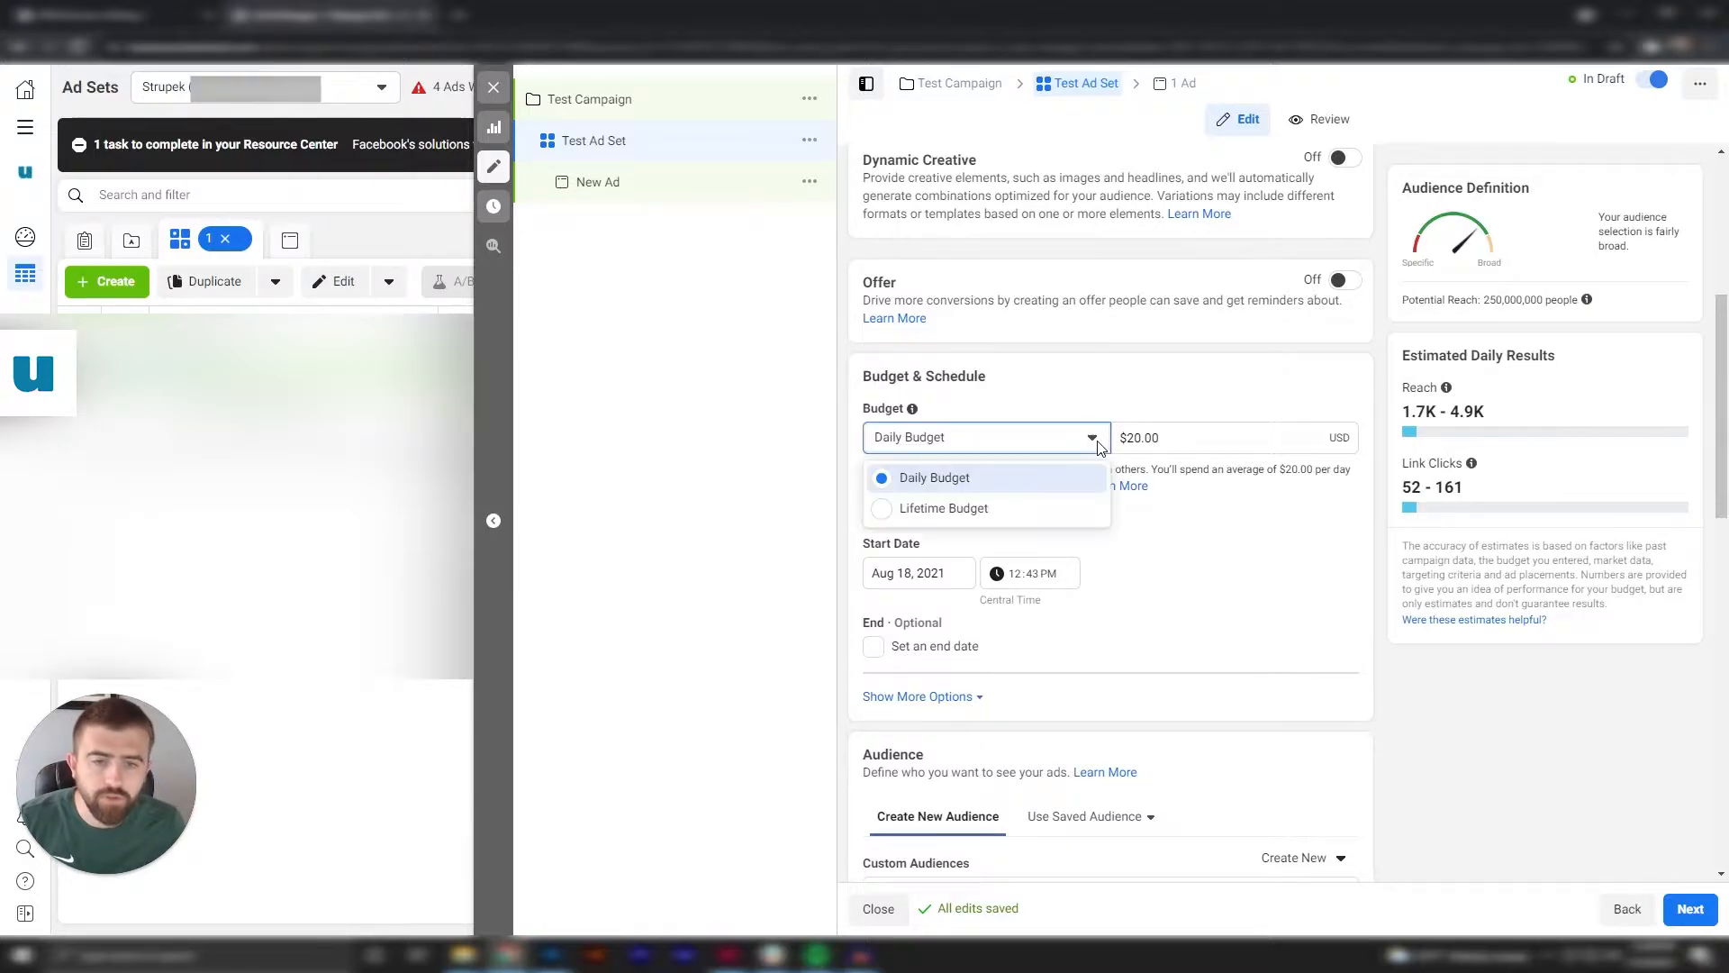
left_click(1057, 516)
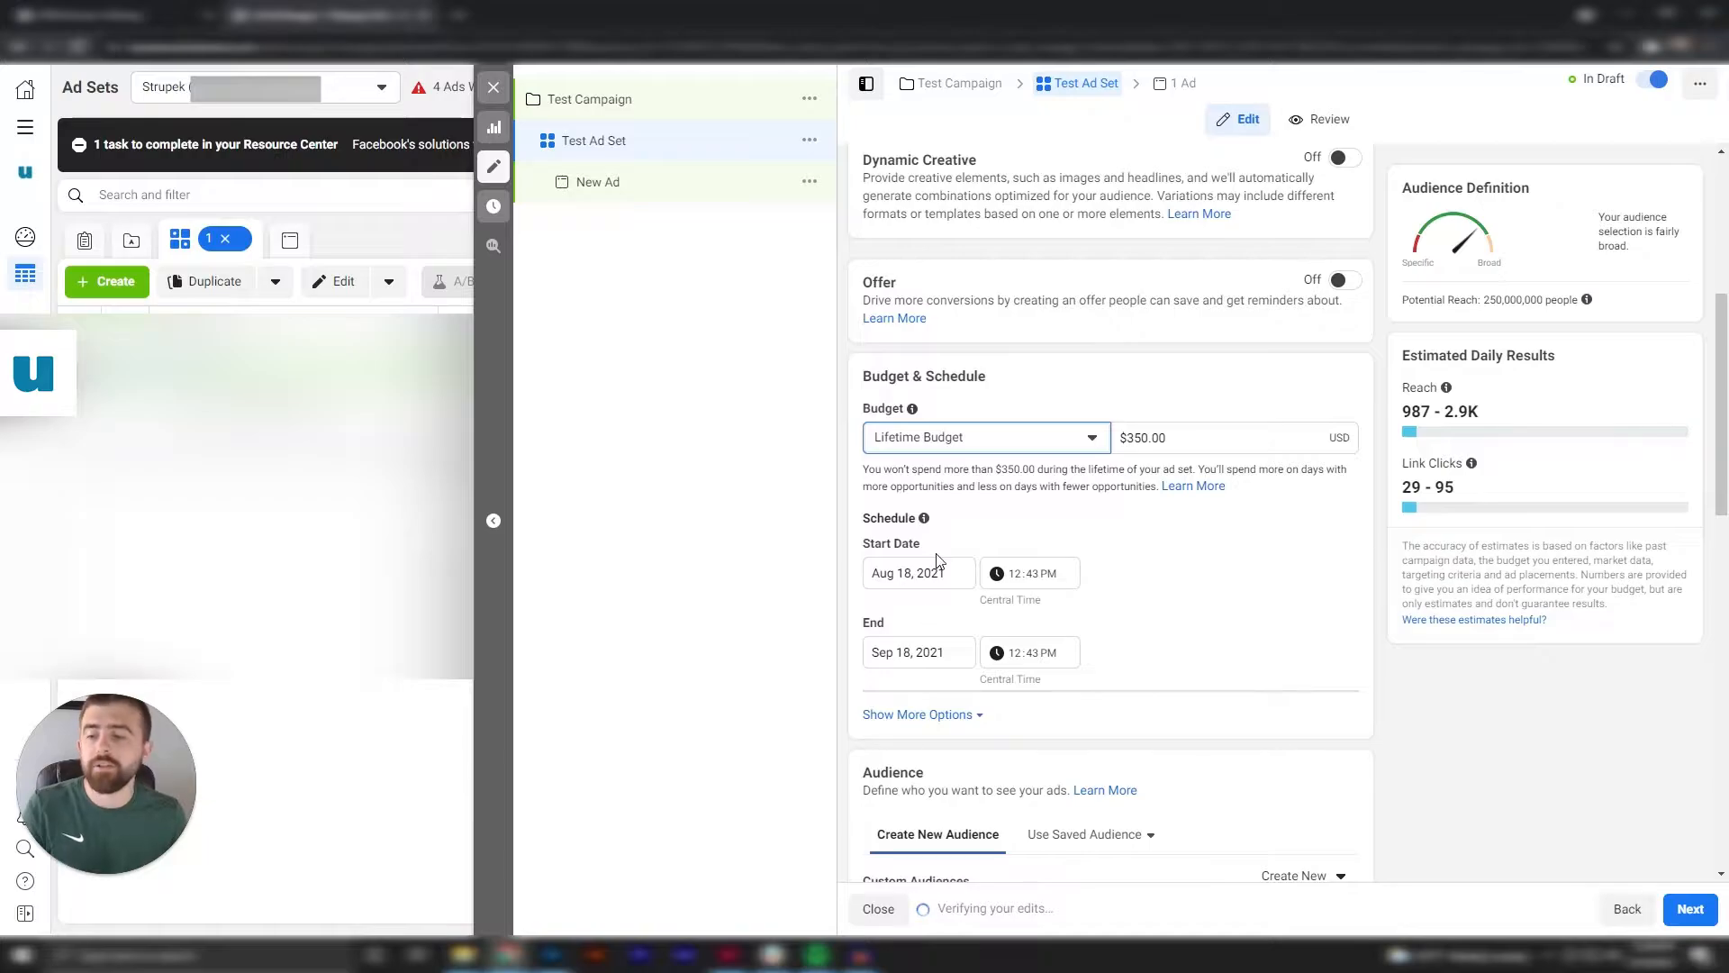
left_click(1236, 600)
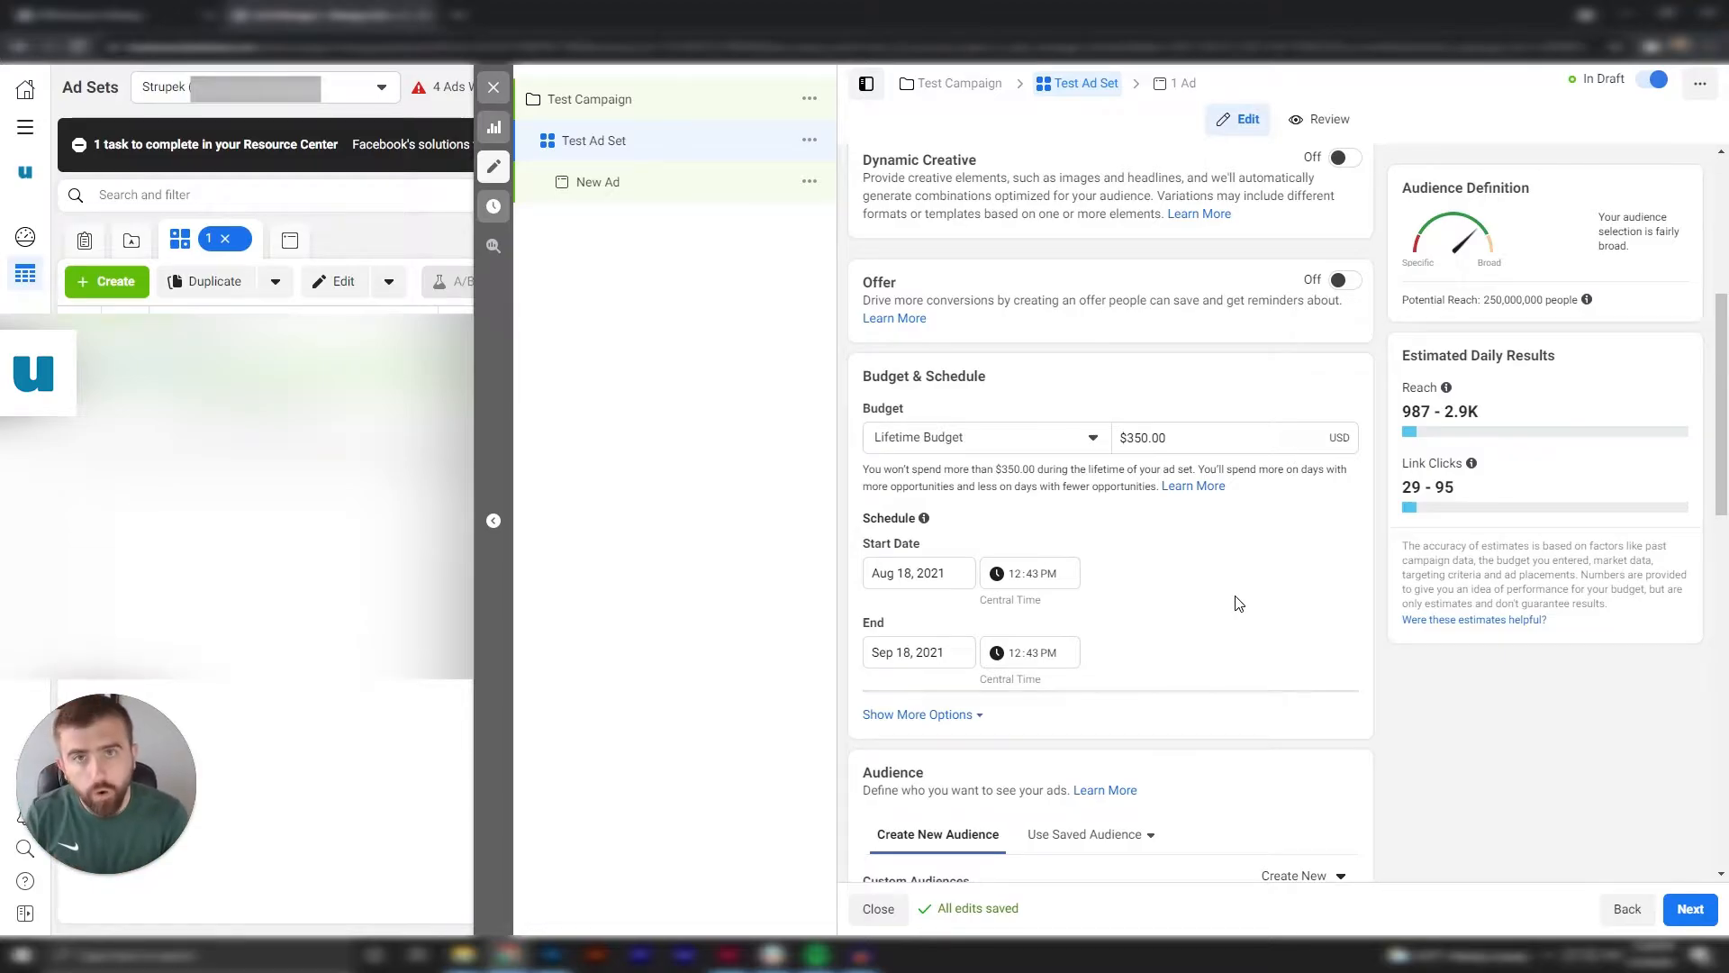
left_click(1076, 437)
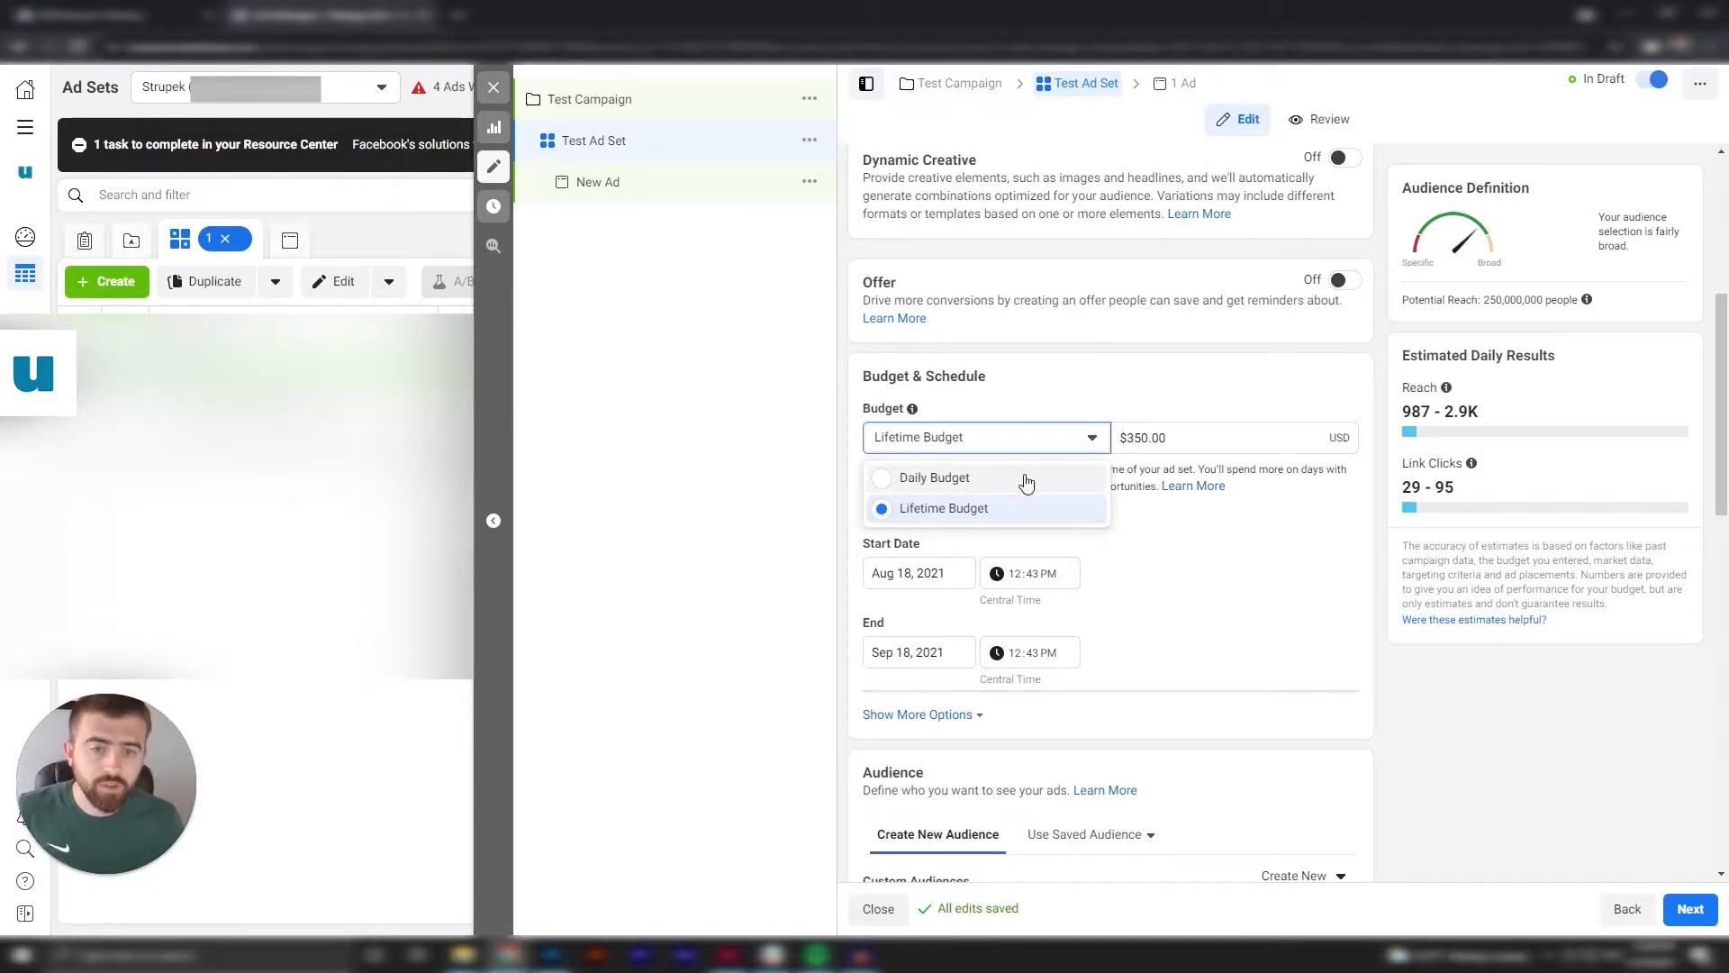
left_click(955, 478)
Set the ad set's start time to 3:00 PM and remove its end date.
left_click(1020, 578)
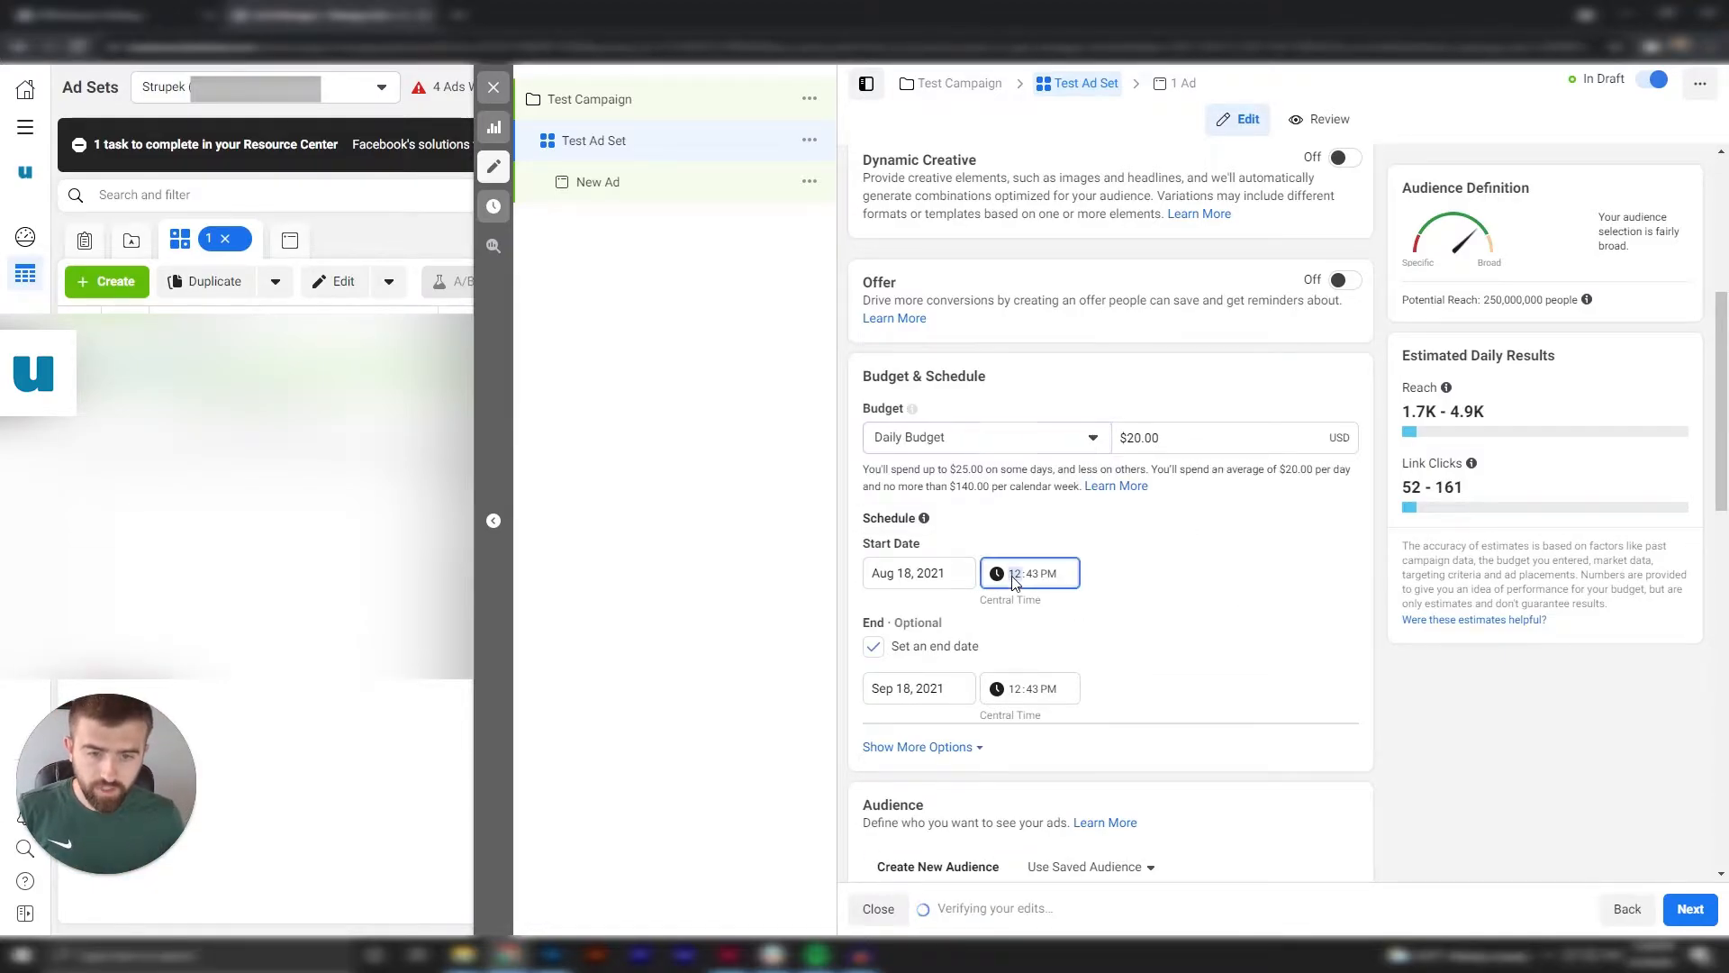
type("3")
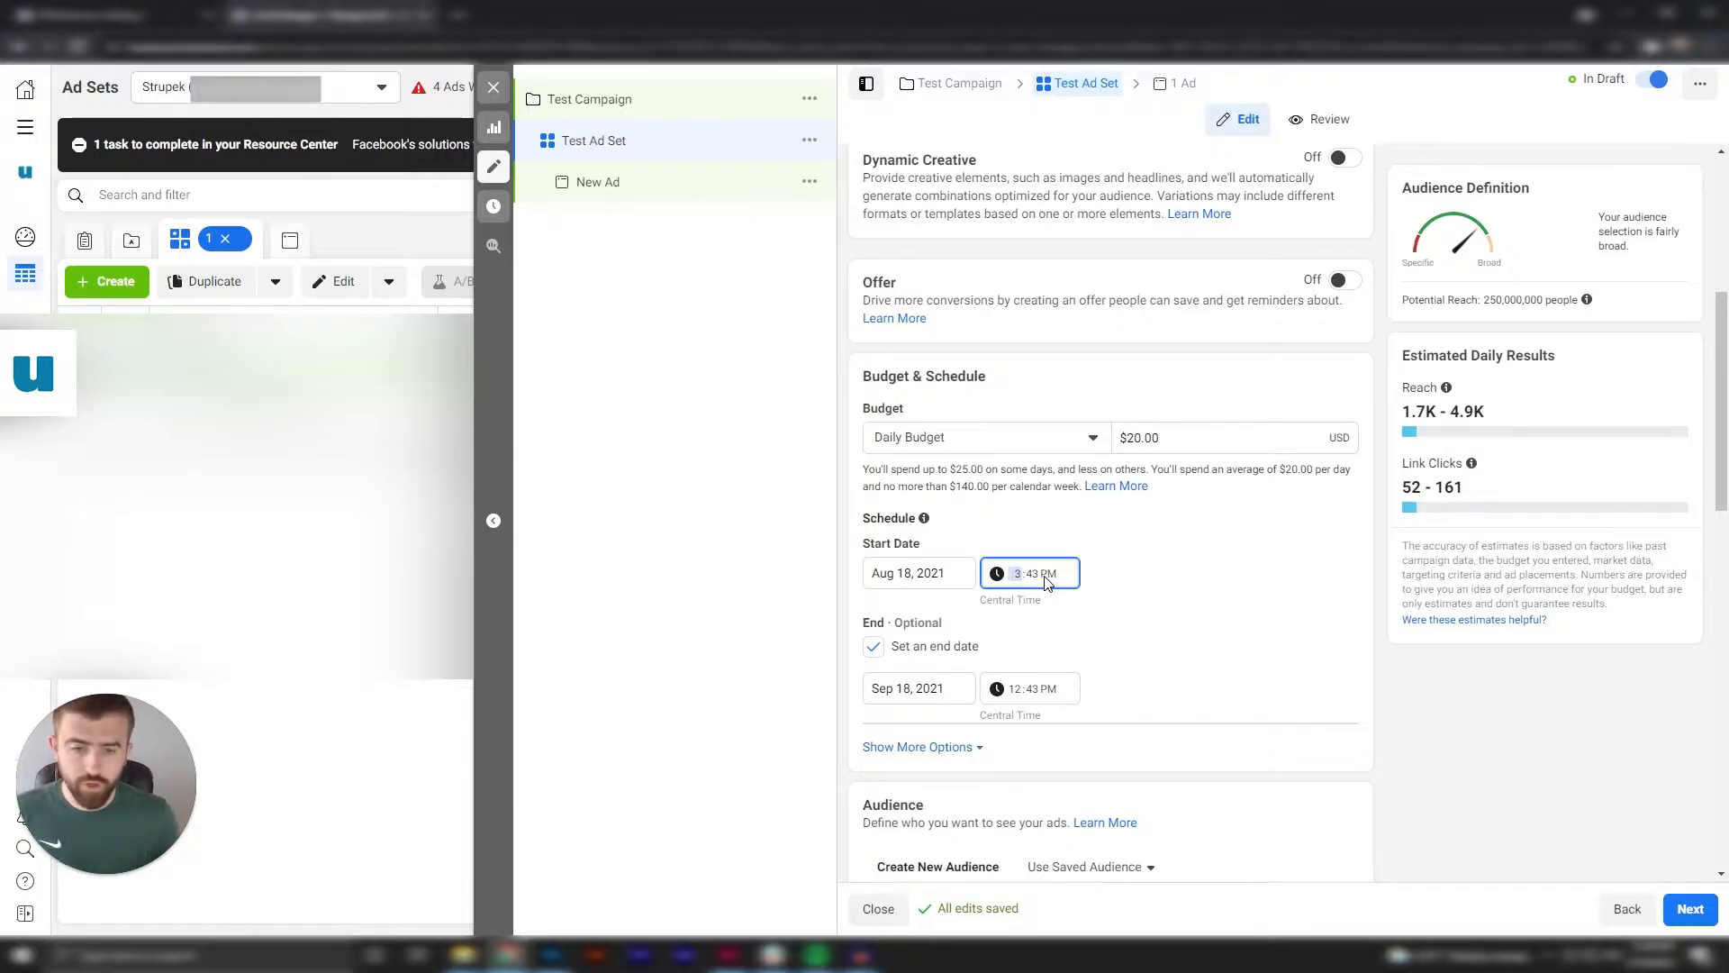
left_click(1035, 579)
type("00")
left_click(1256, 636)
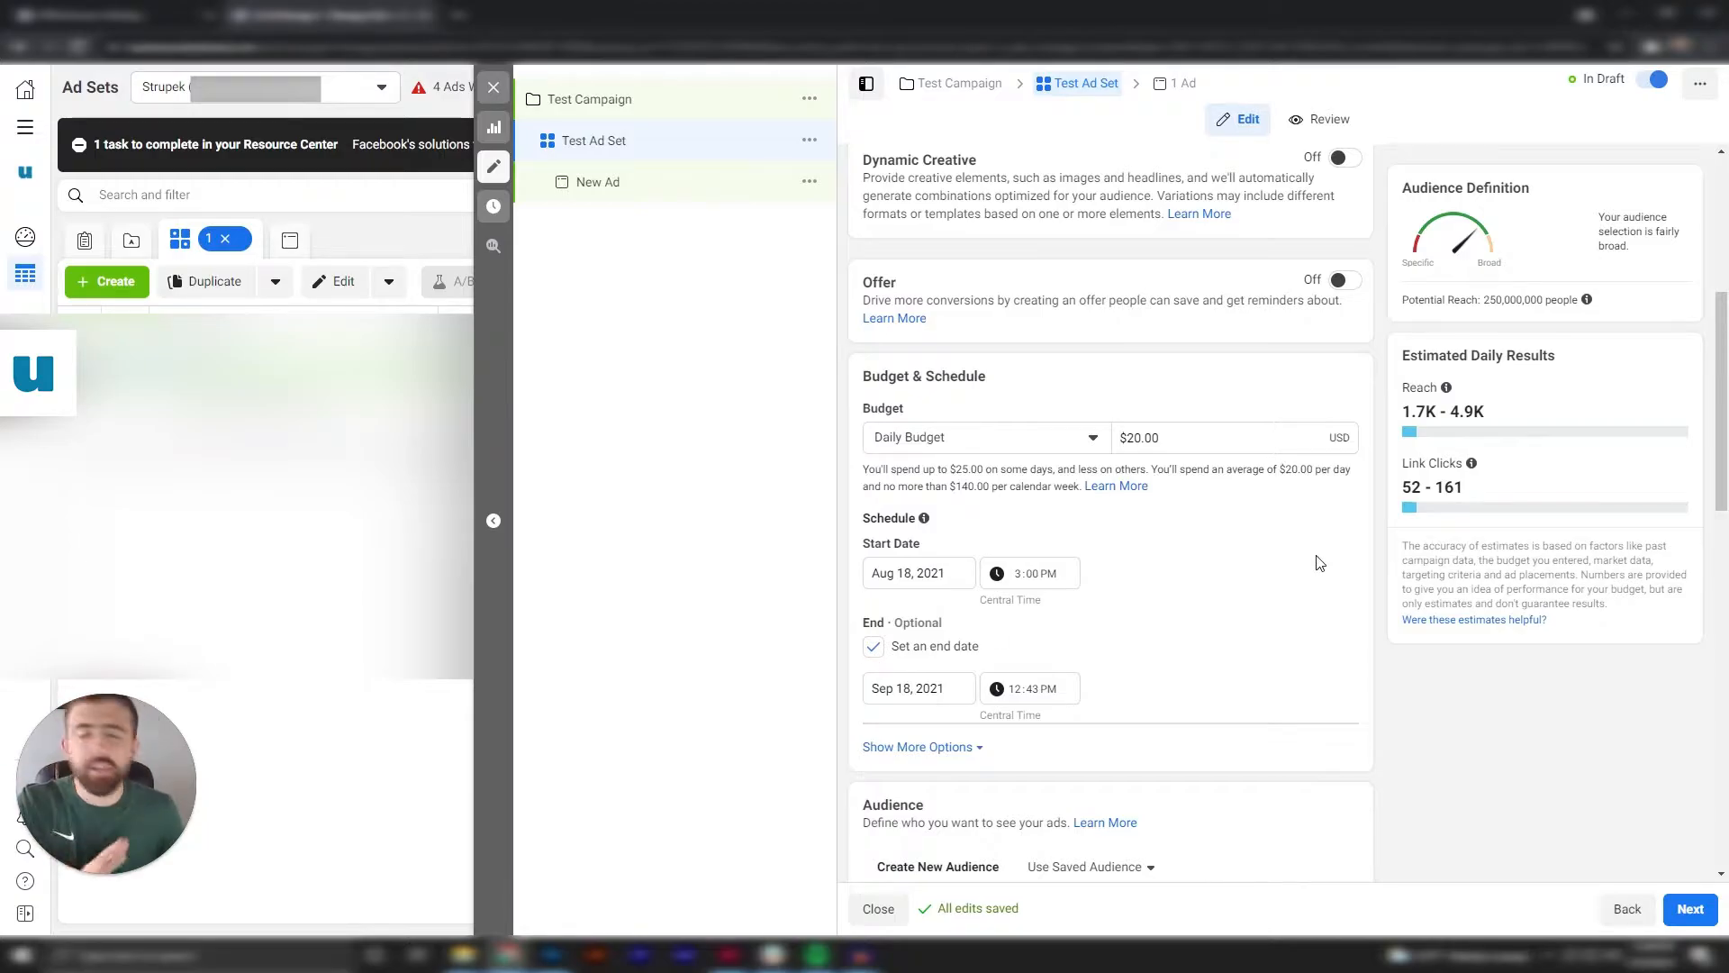
scroll(1325, 569, "down", 1)
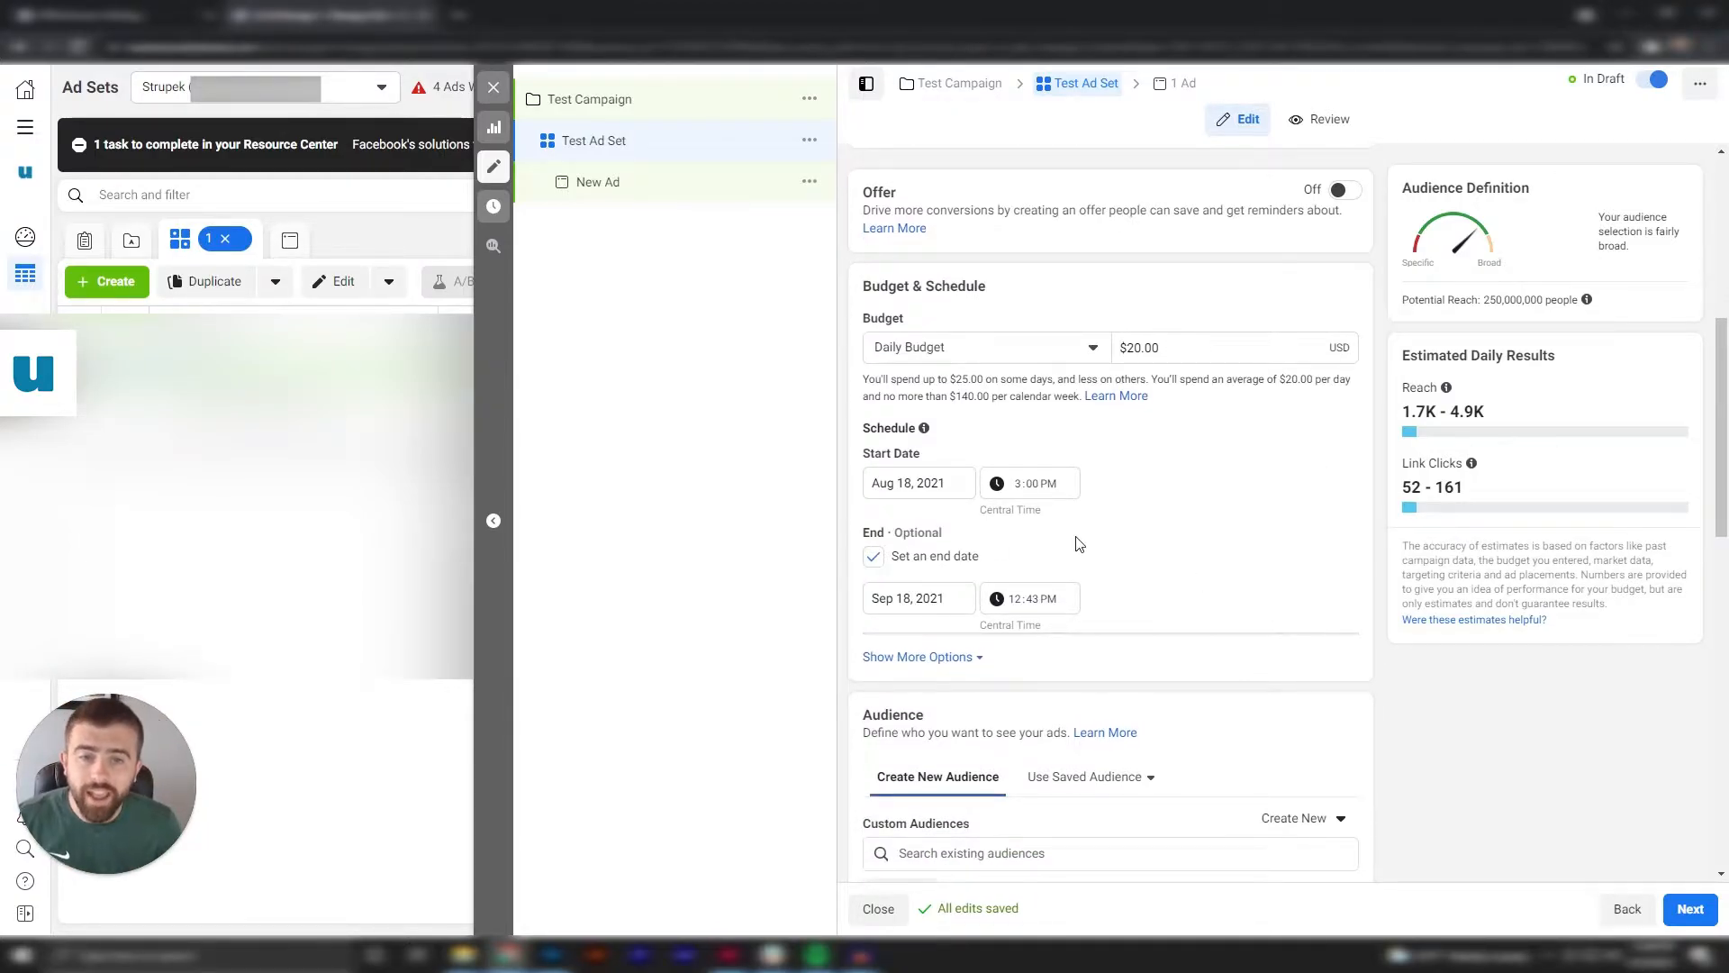
left_click(874, 557)
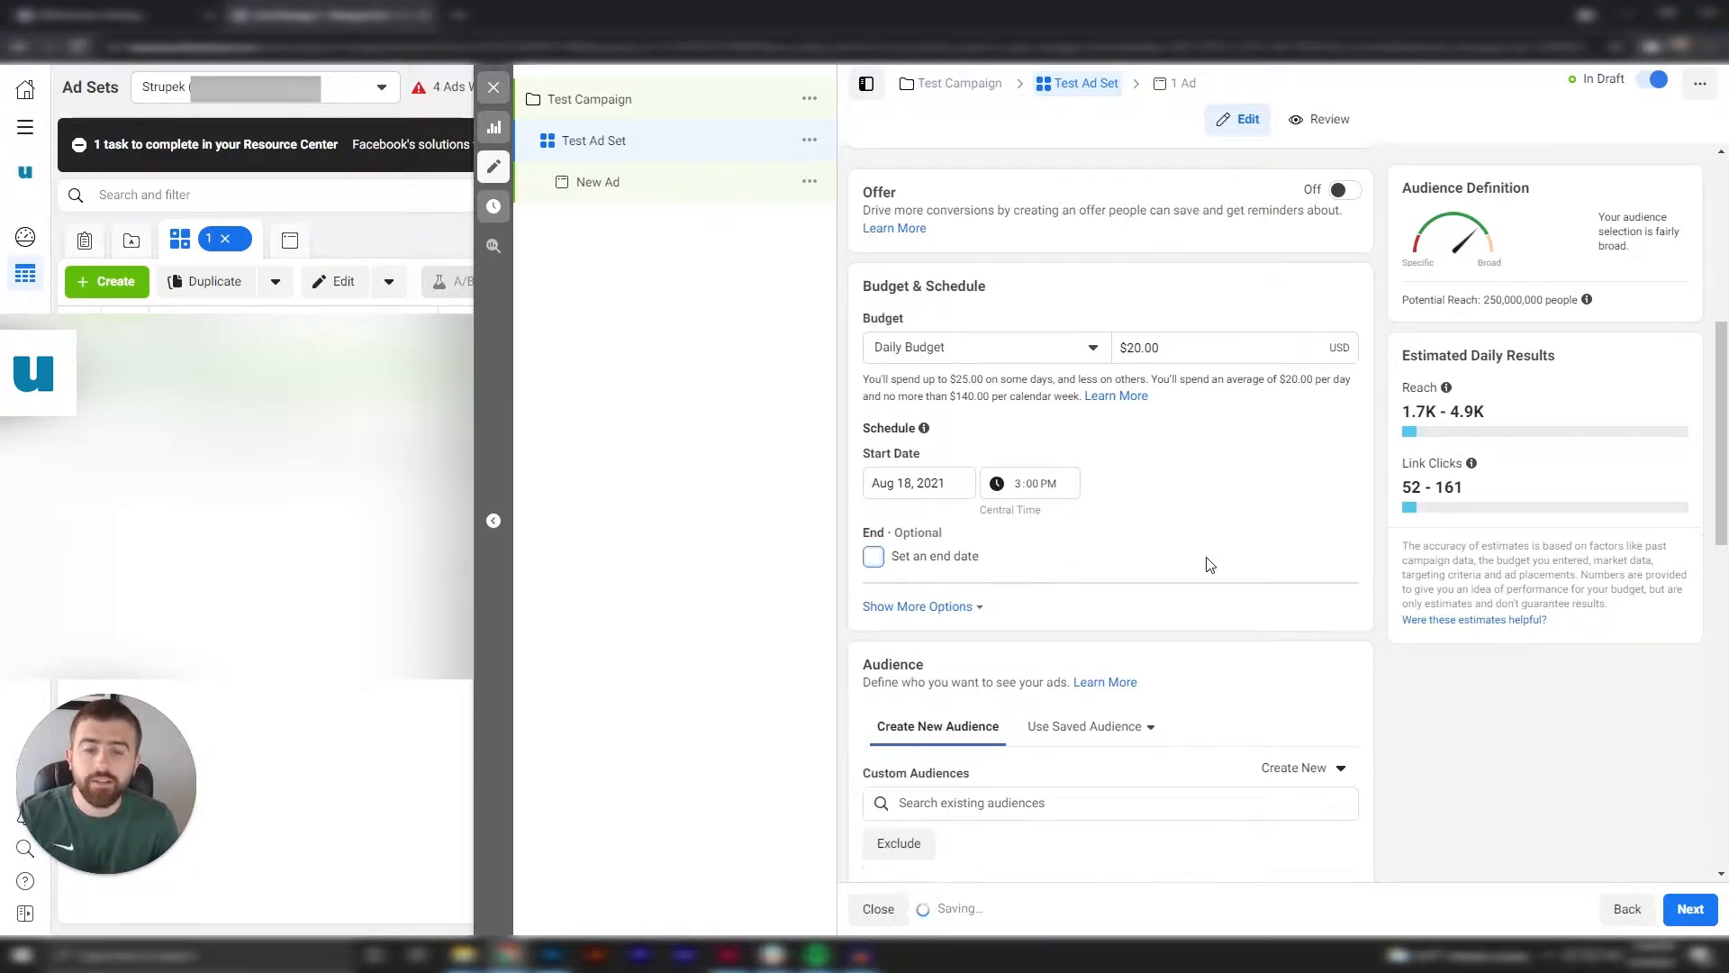
View the saved audiences available to the ad set.
scroll(1247, 261, "down", 5)
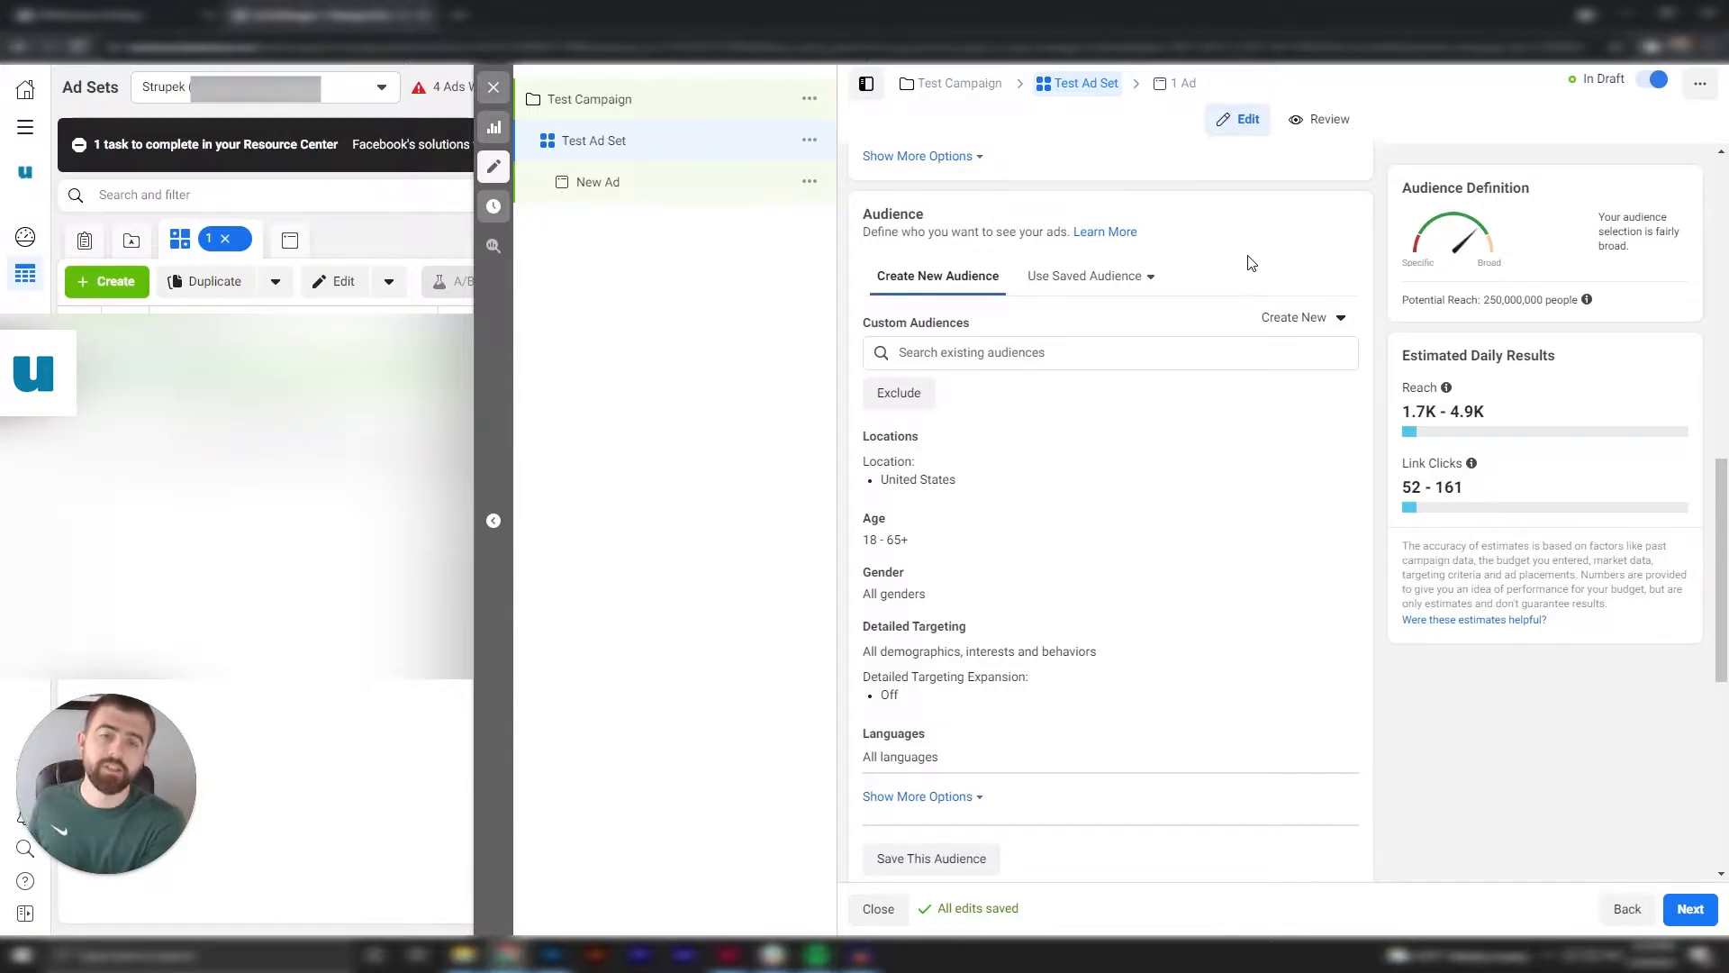
left_click(1115, 277)
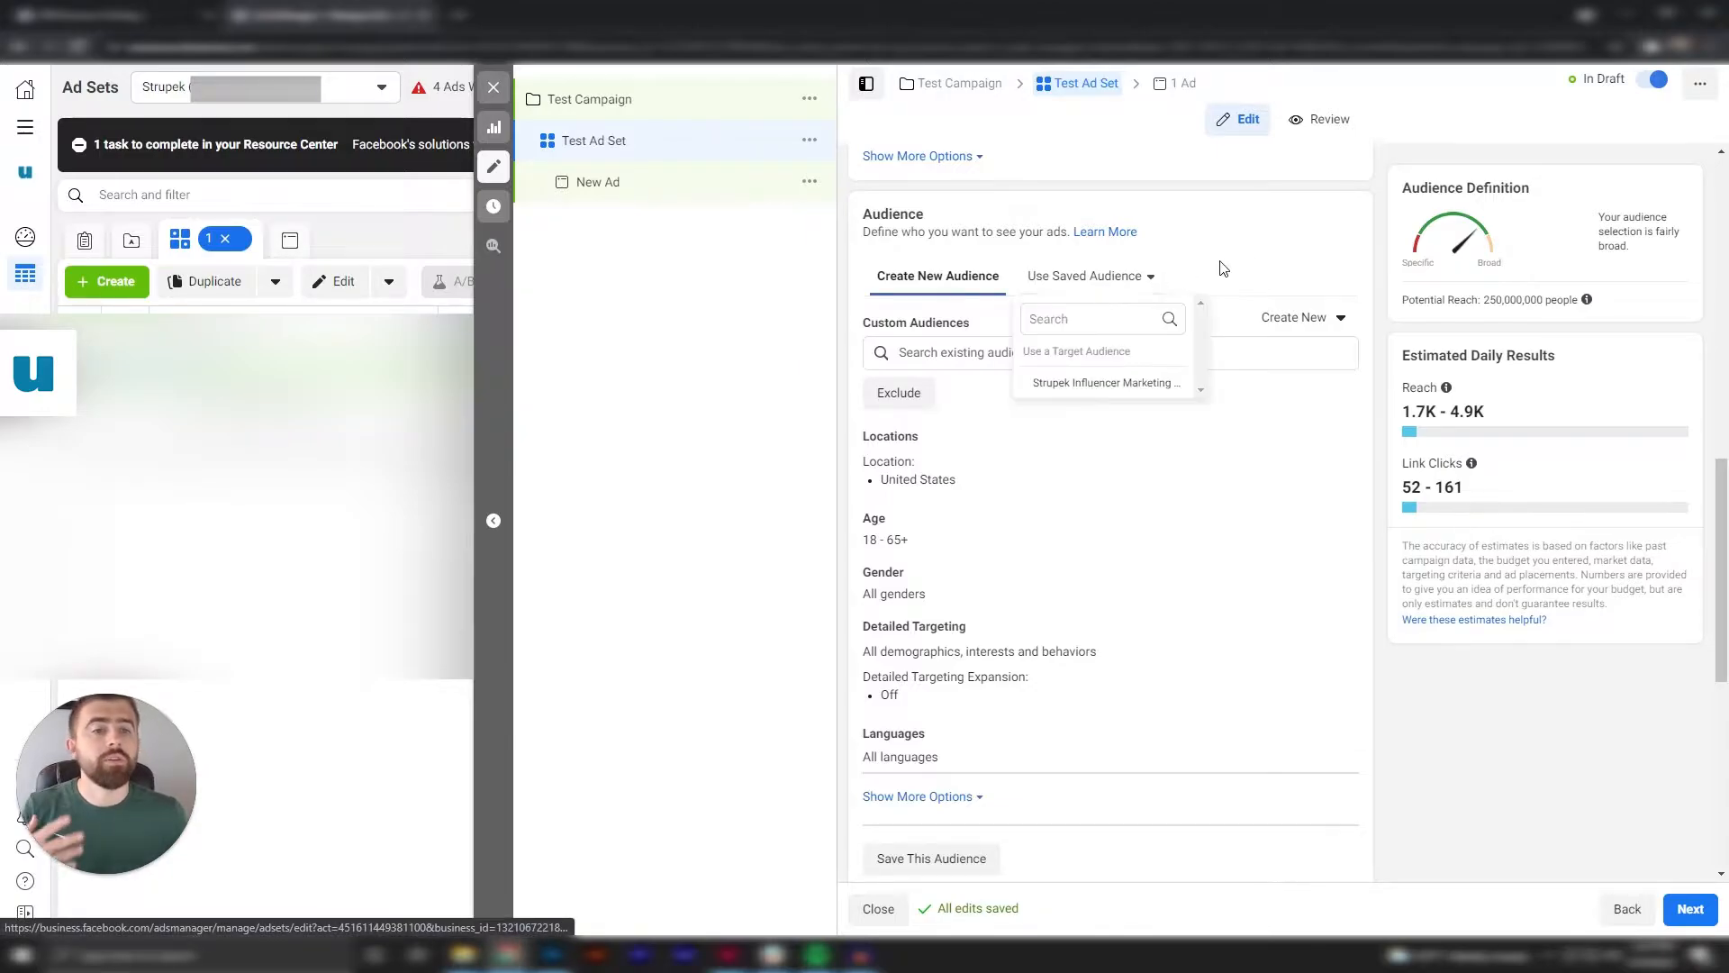
left_click(1223, 269)
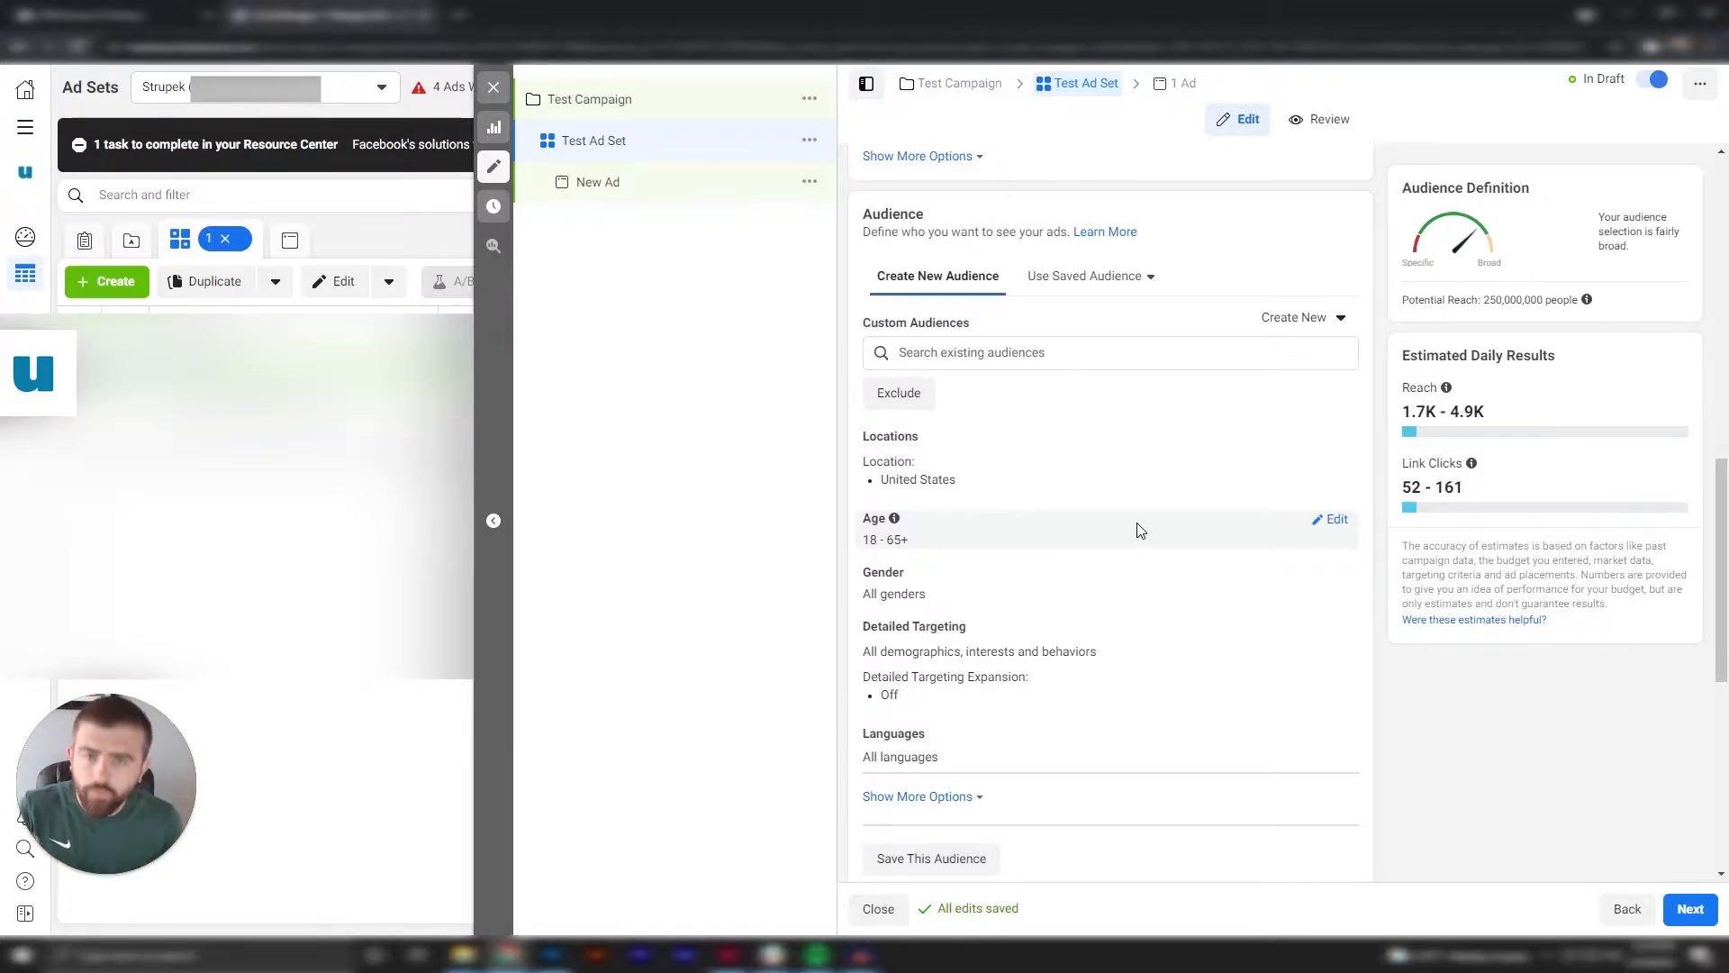
Edit the audience locations, looking up Illinois before targeting the ZIP code 90210 in Los Angeles, California.
scroll(1156, 554, "down", 1)
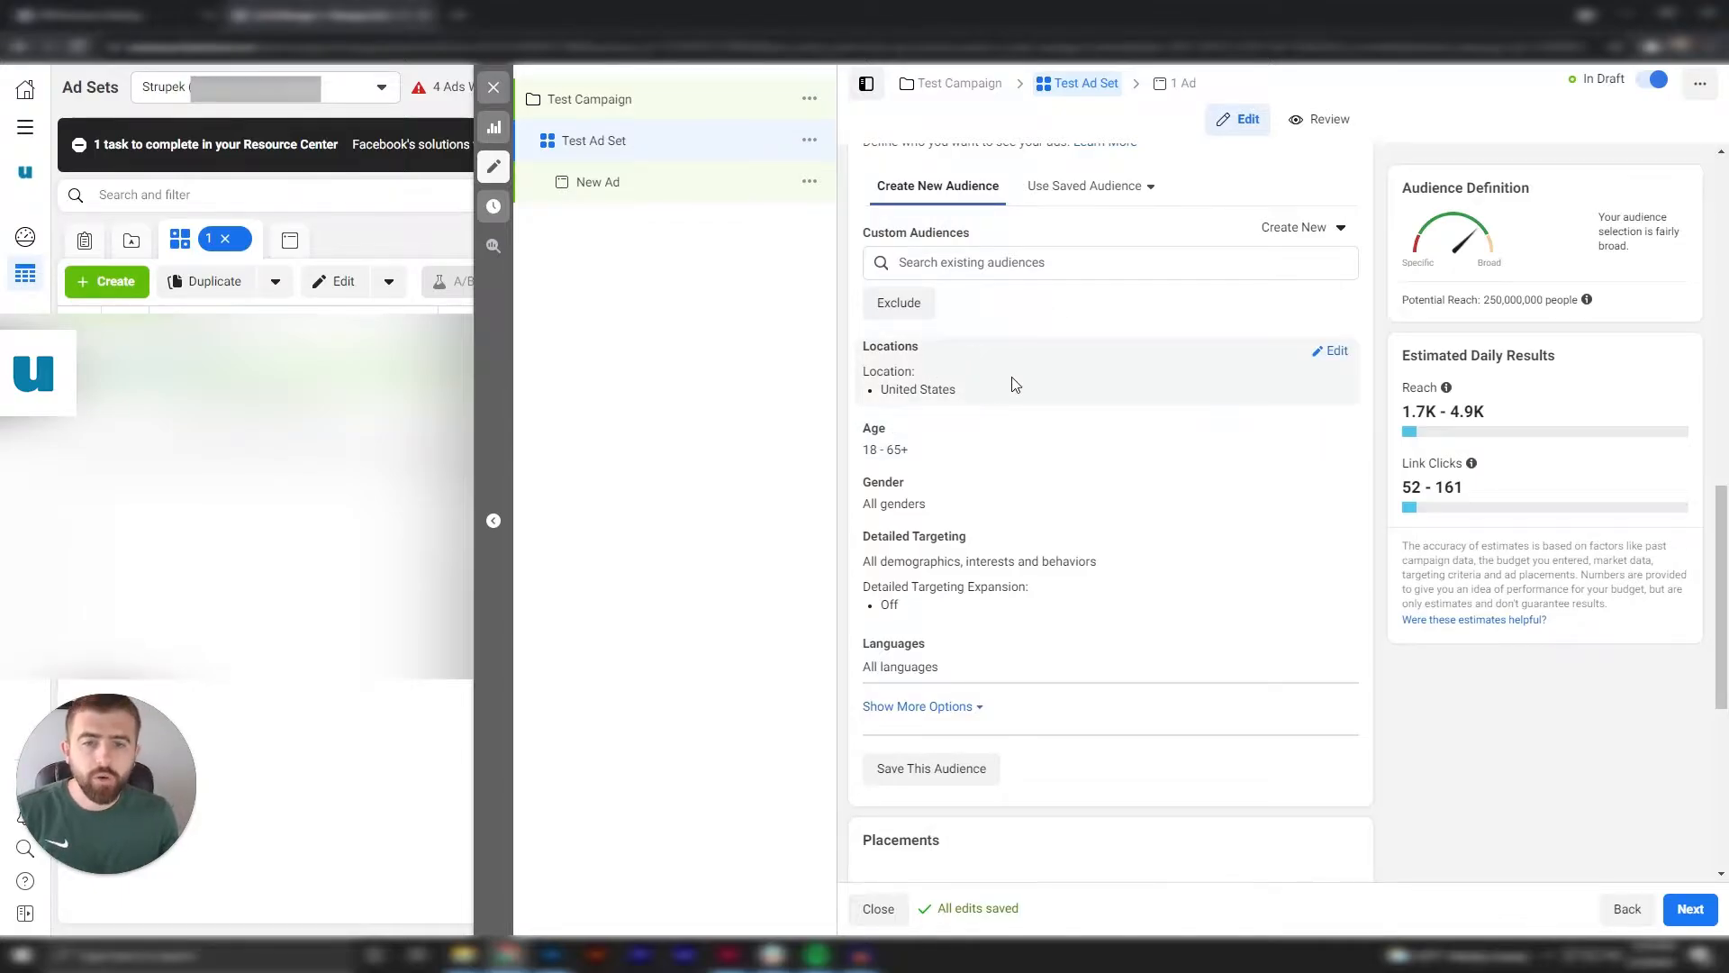
left_click(1332, 352)
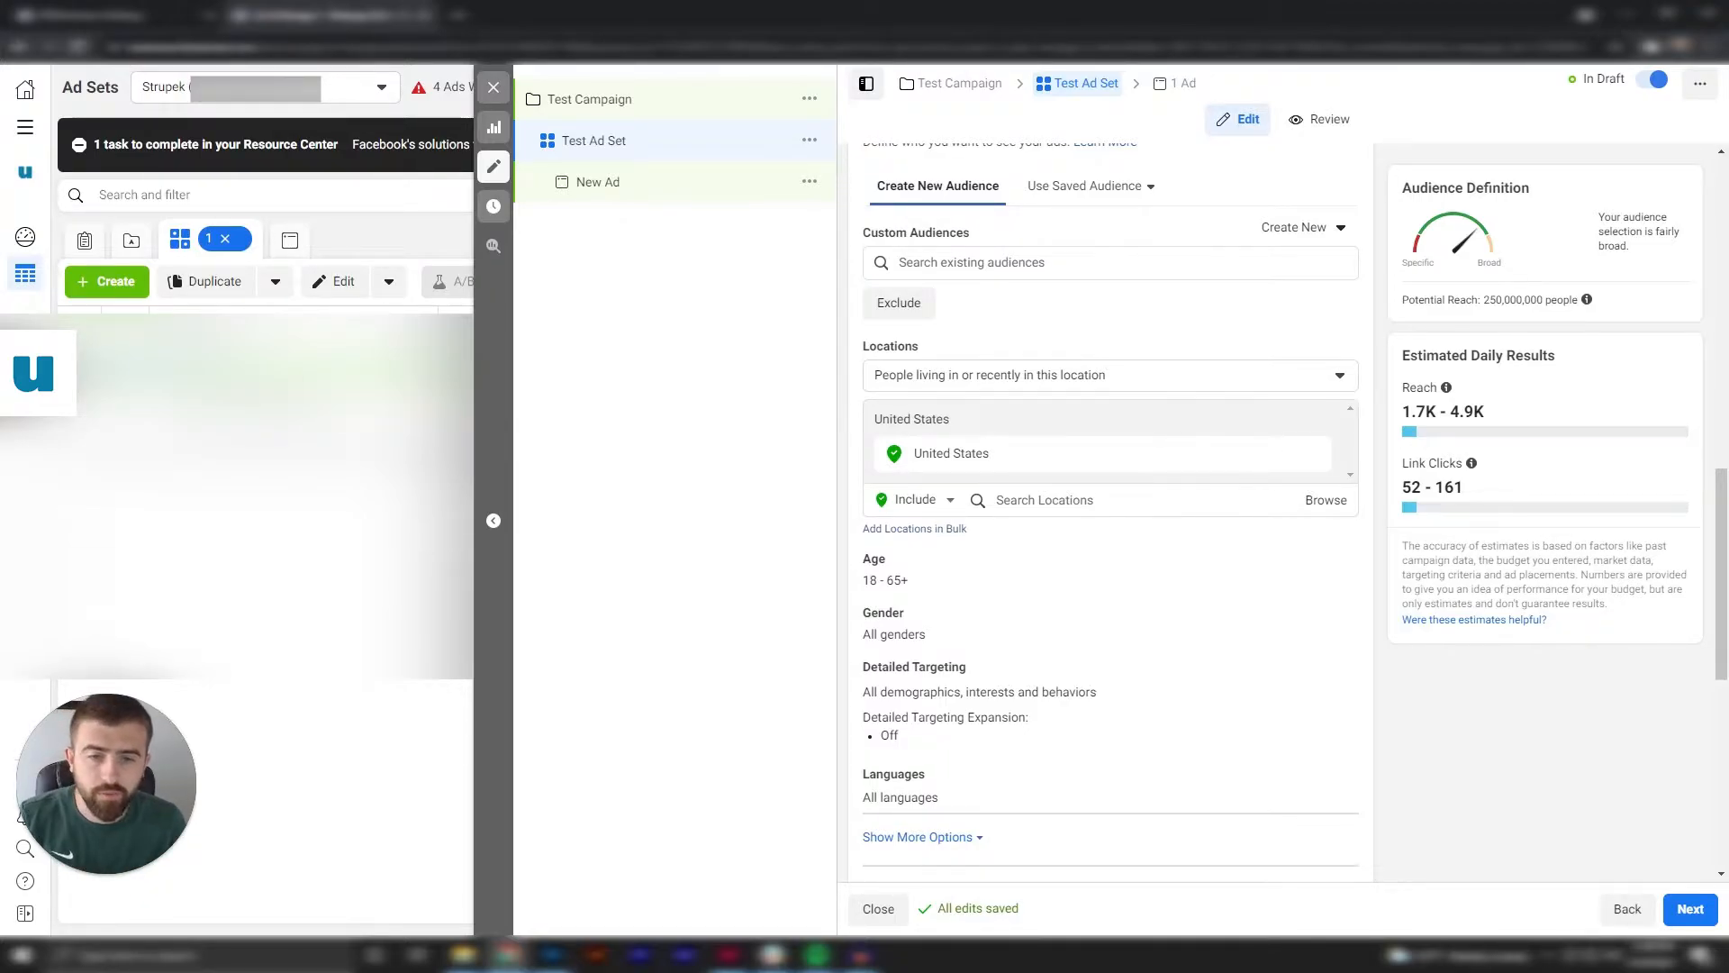
left_click(1074, 500)
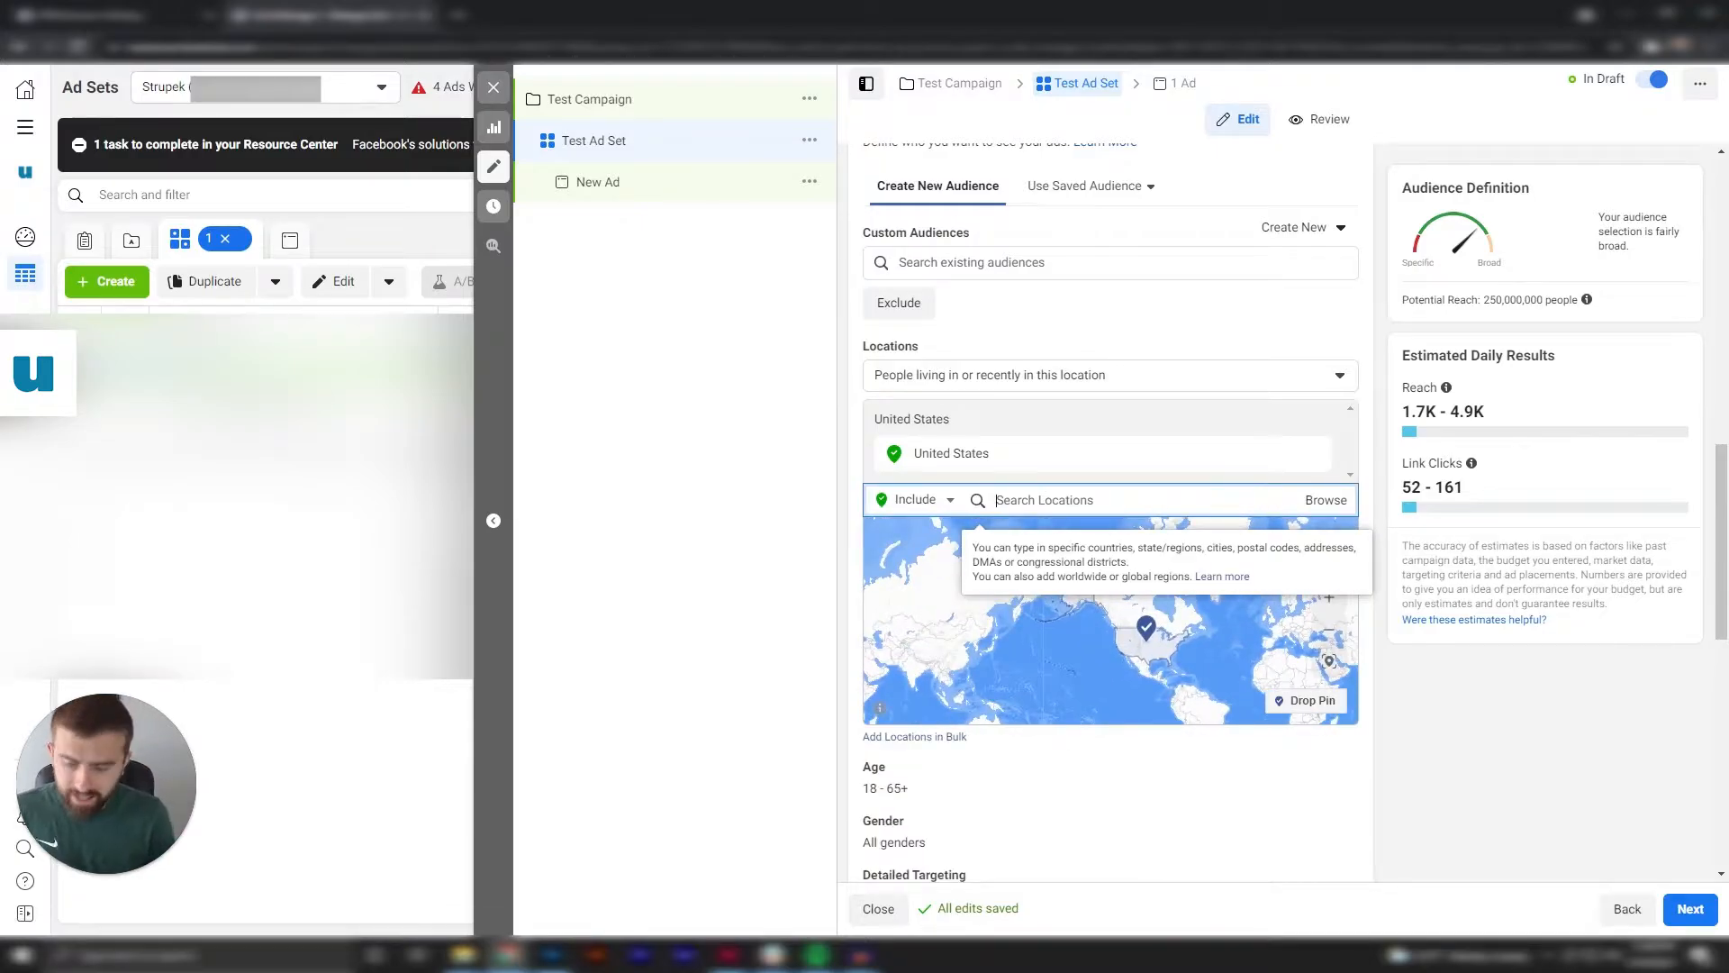
type("Illinois")
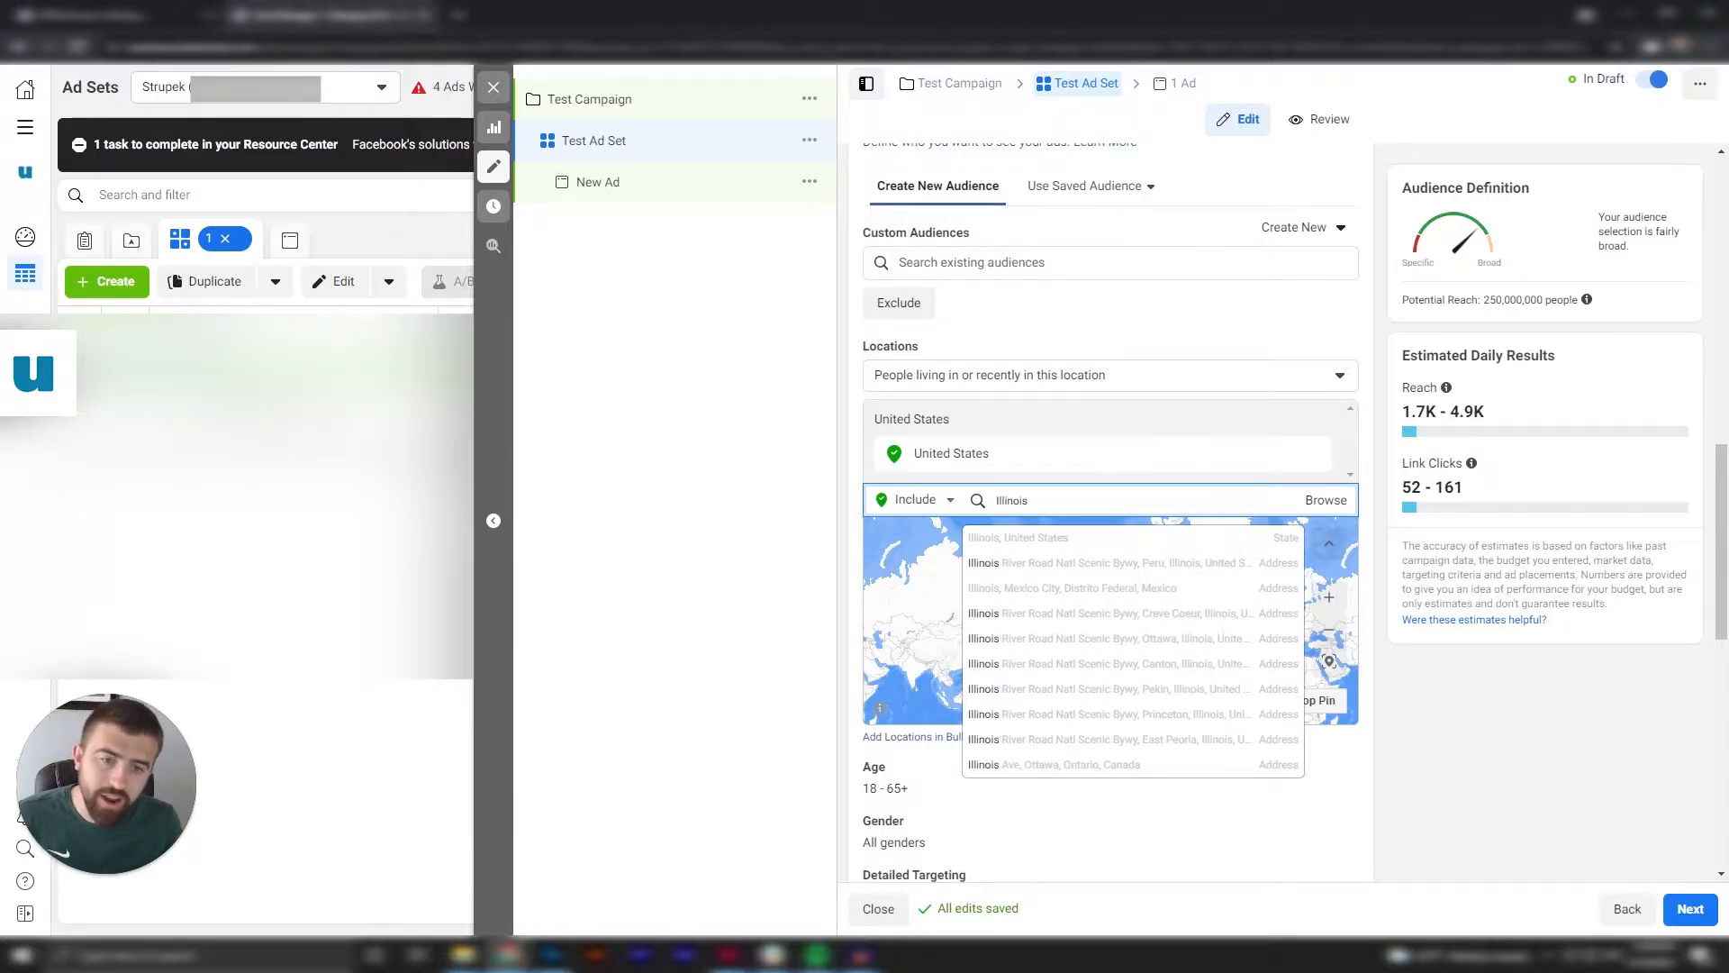
key("ctrl+a")
key("BackSpace")
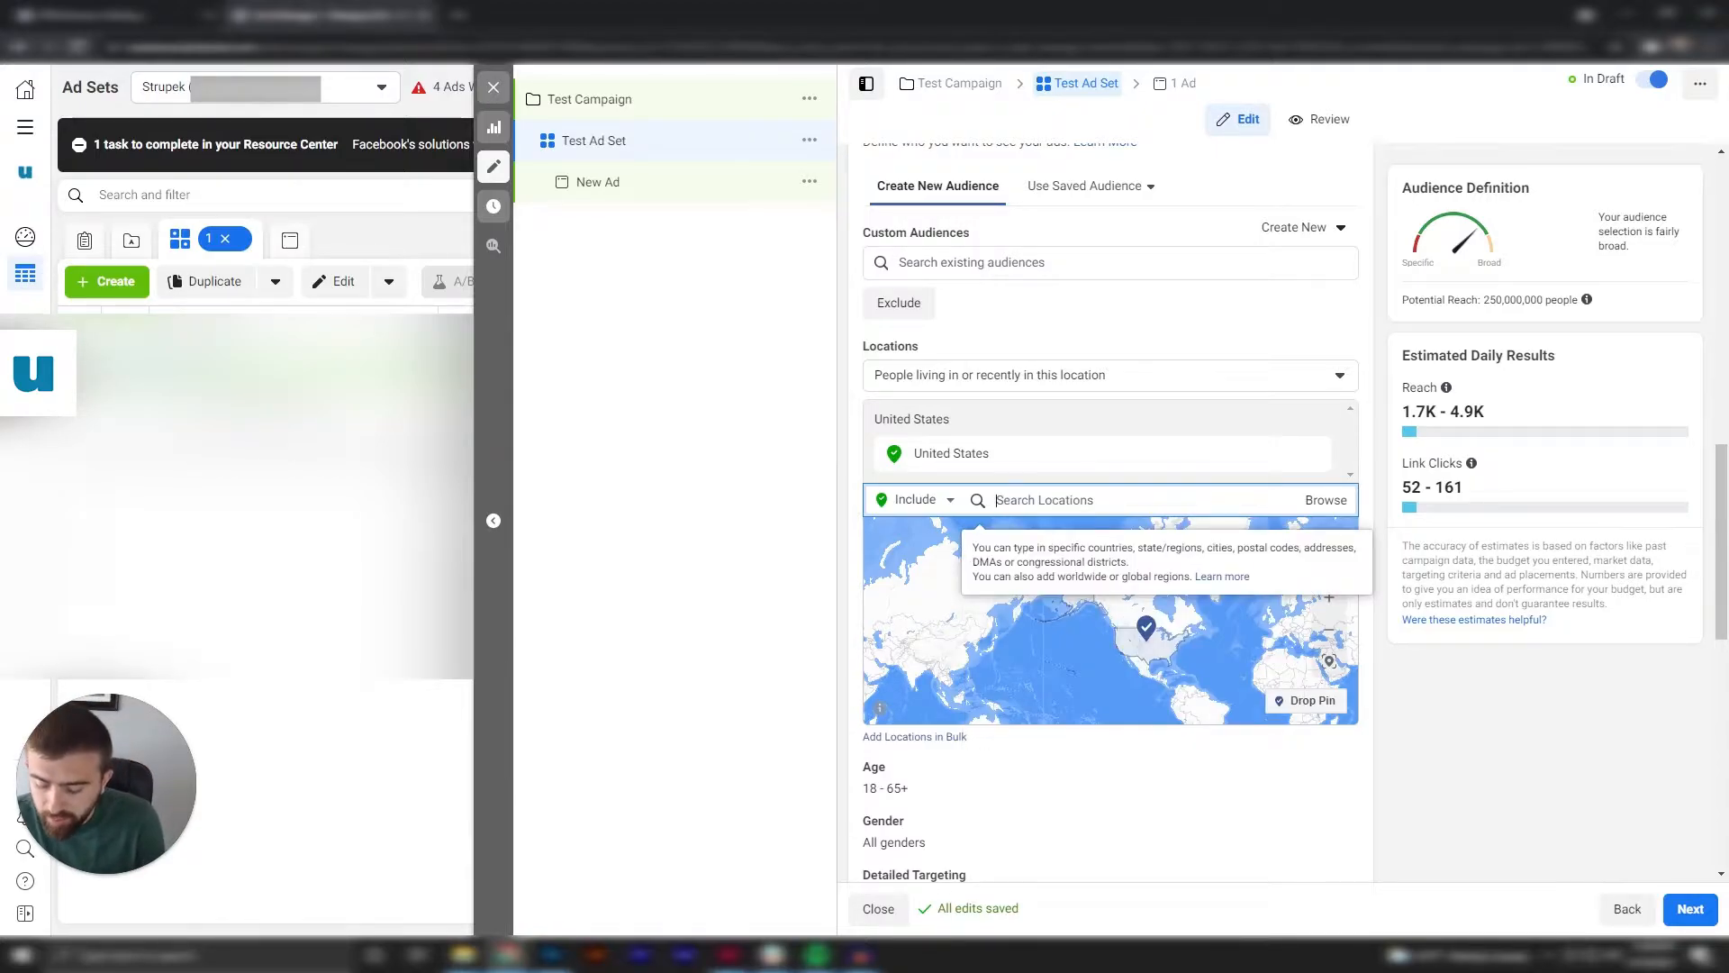
type("90210")
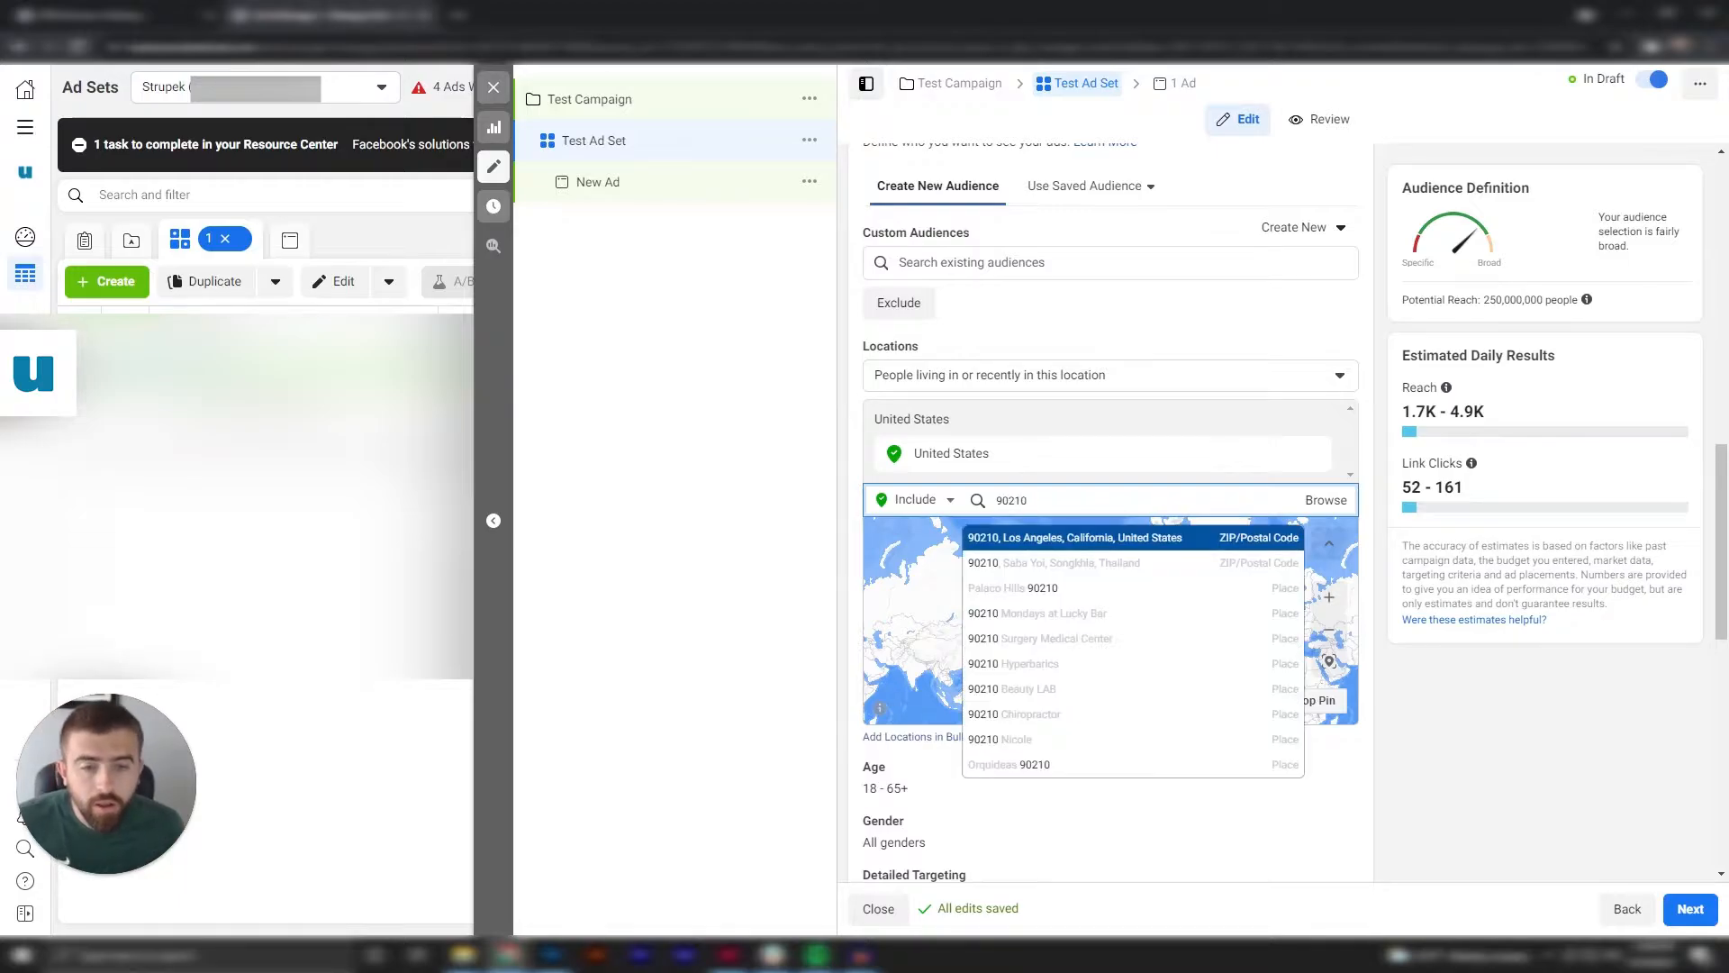
left_click(1148, 539)
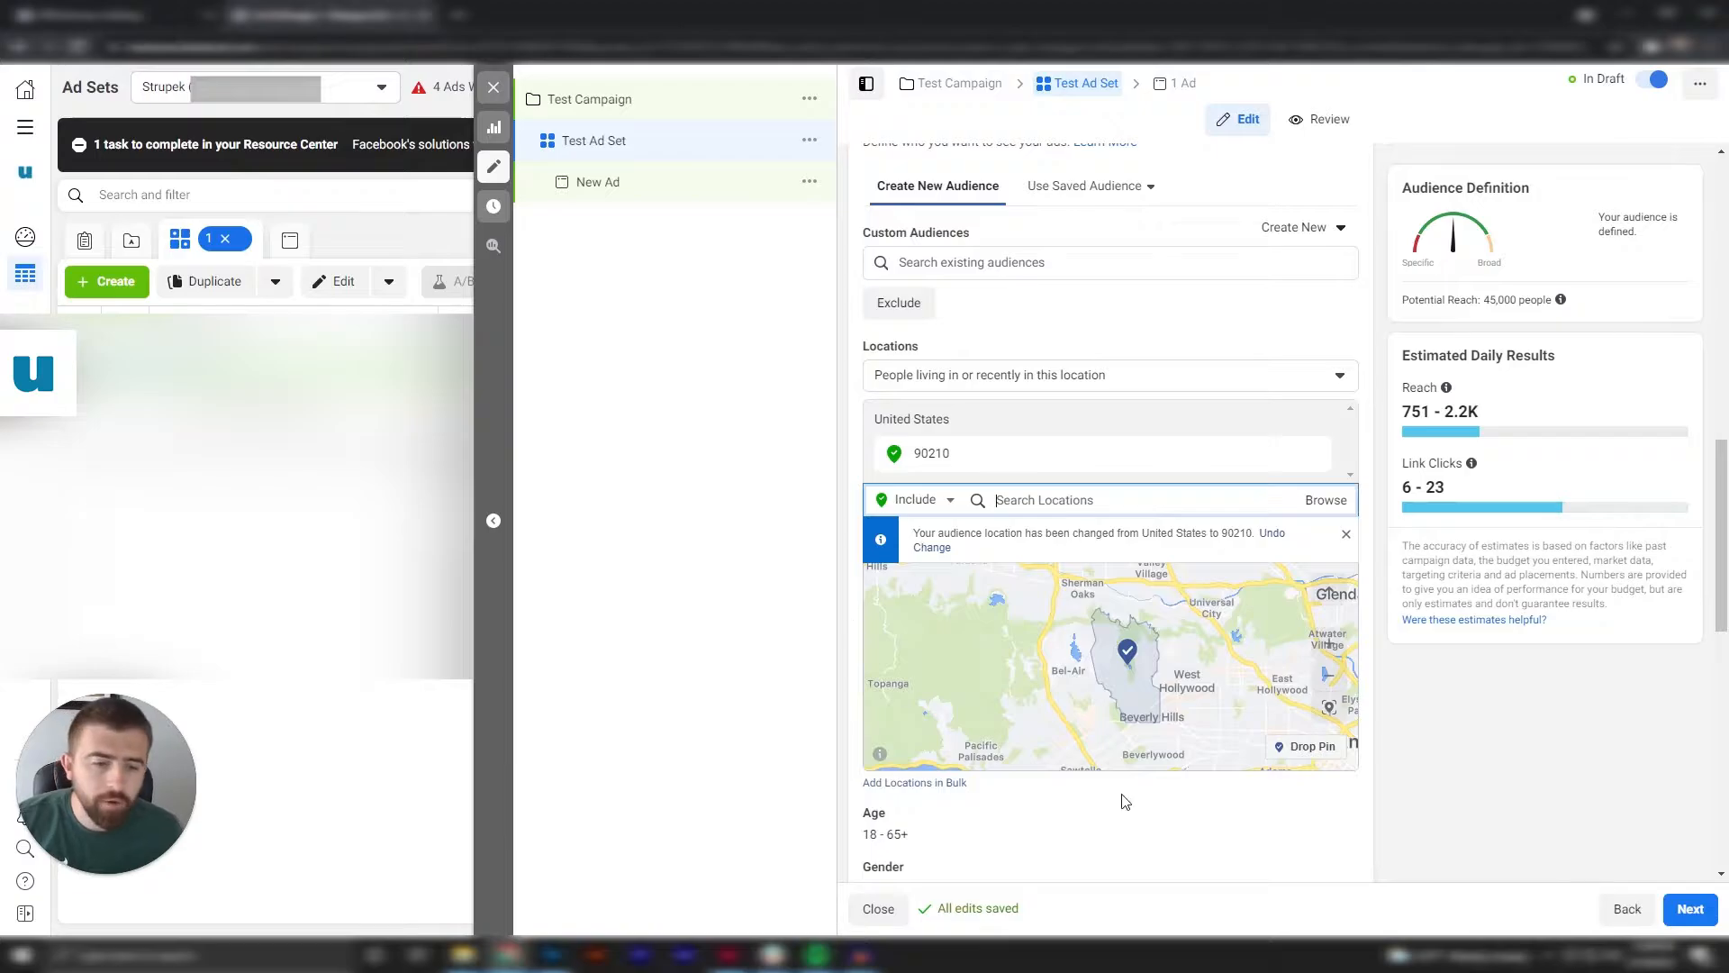
scroll(1148, 802, "down", 2)
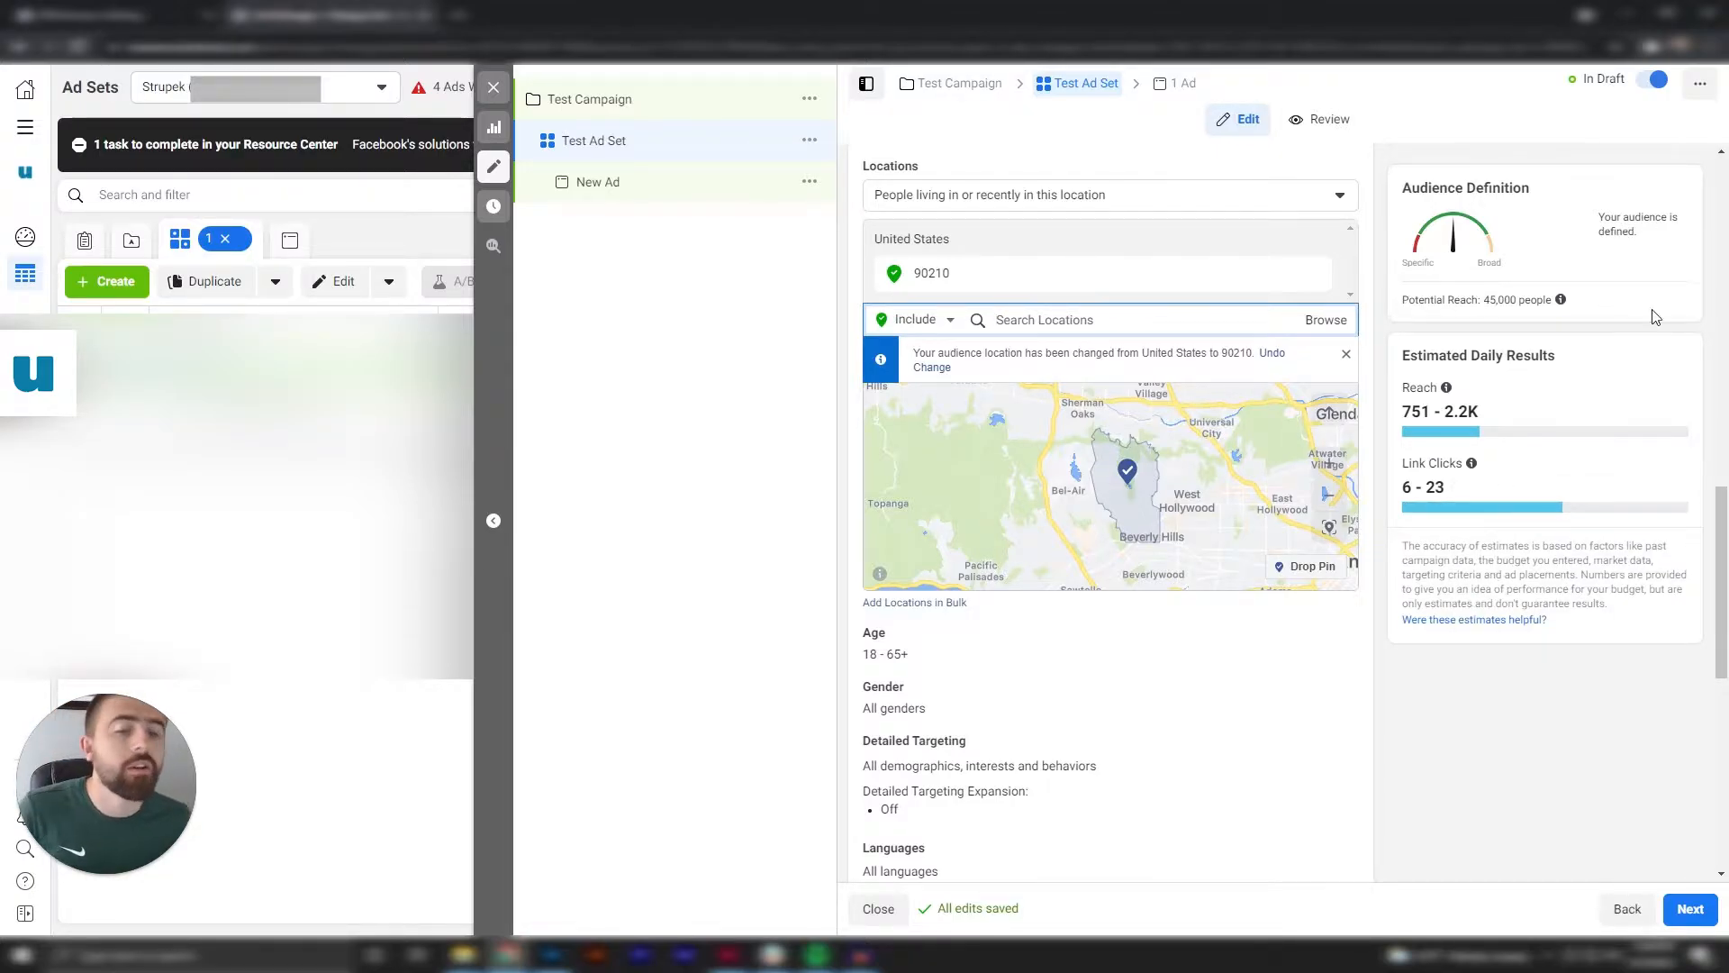
Open the audience's age and gender settings, keeping the minimum age of 18 and all genders.
scroll(1498, 621, "down", 1)
left_click(1343, 555)
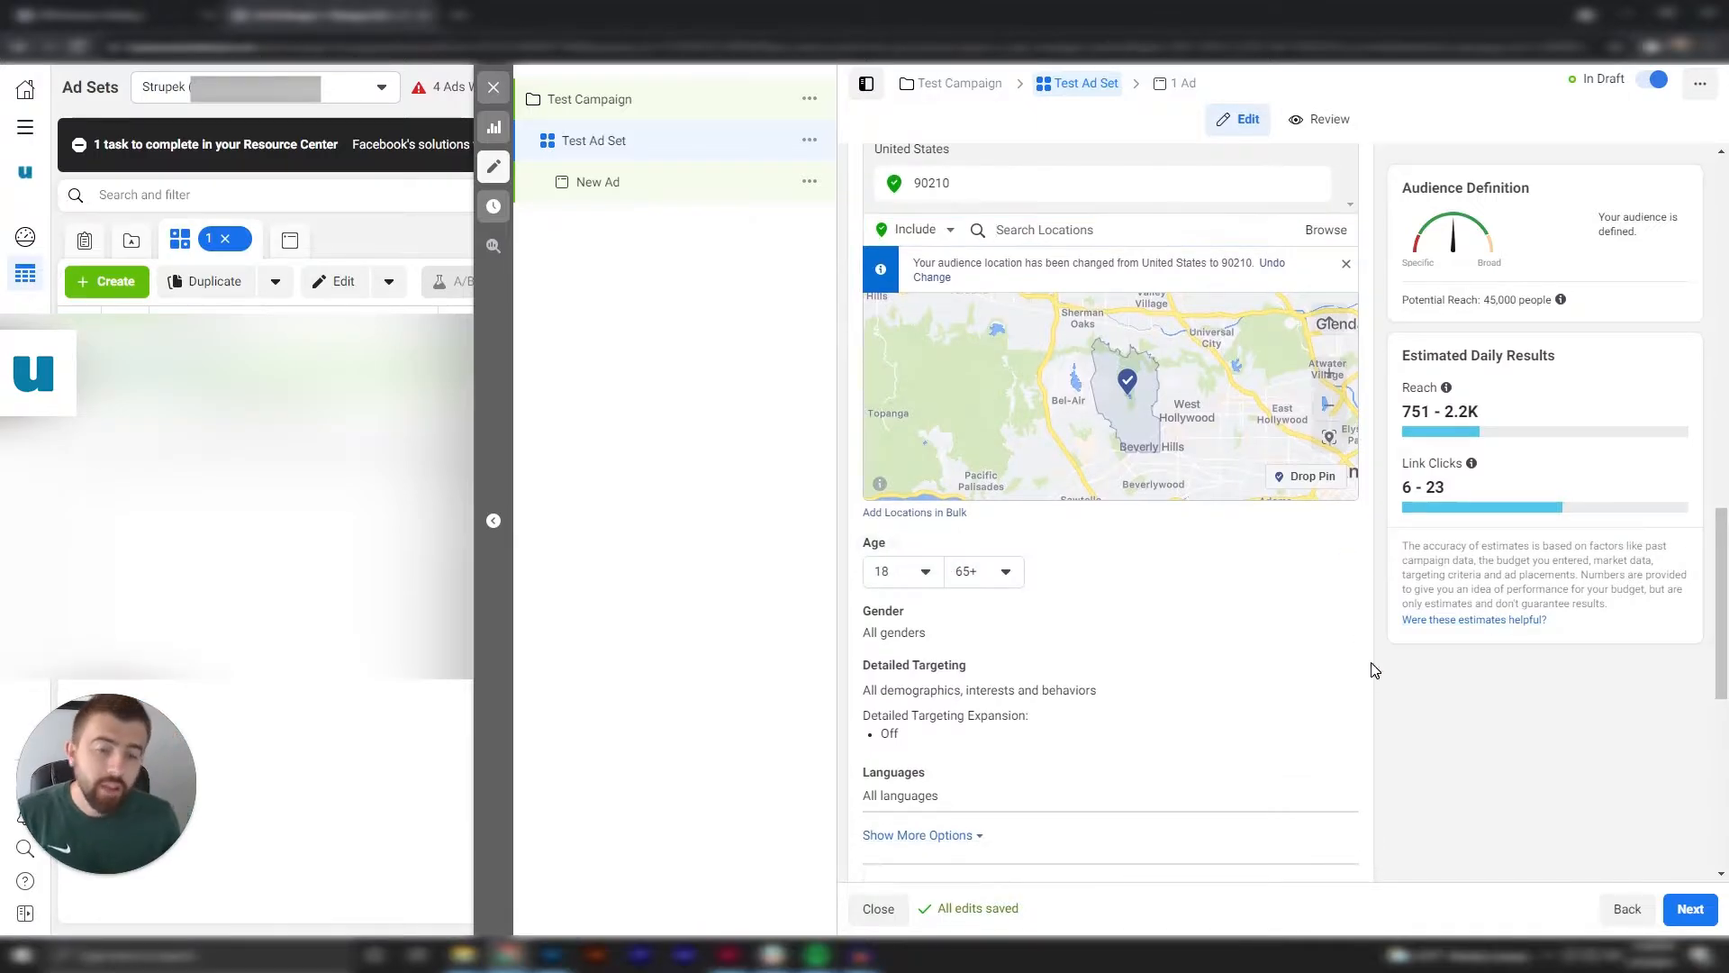
left_click(929, 574)
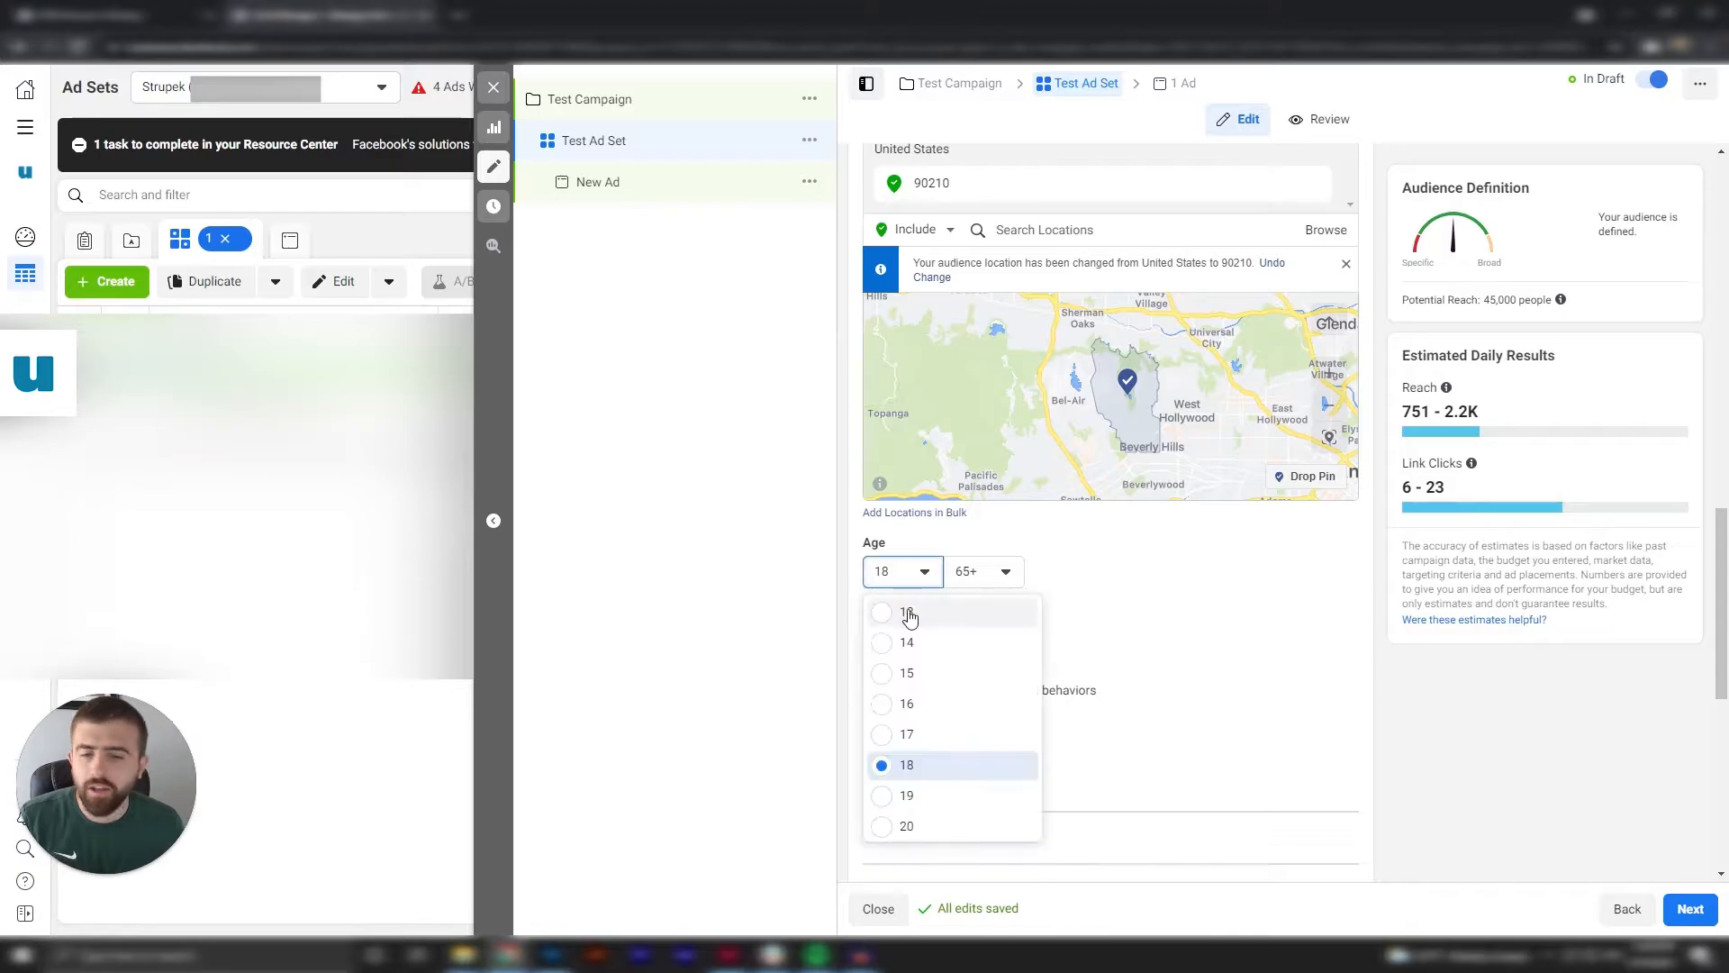
left_click(1119, 587)
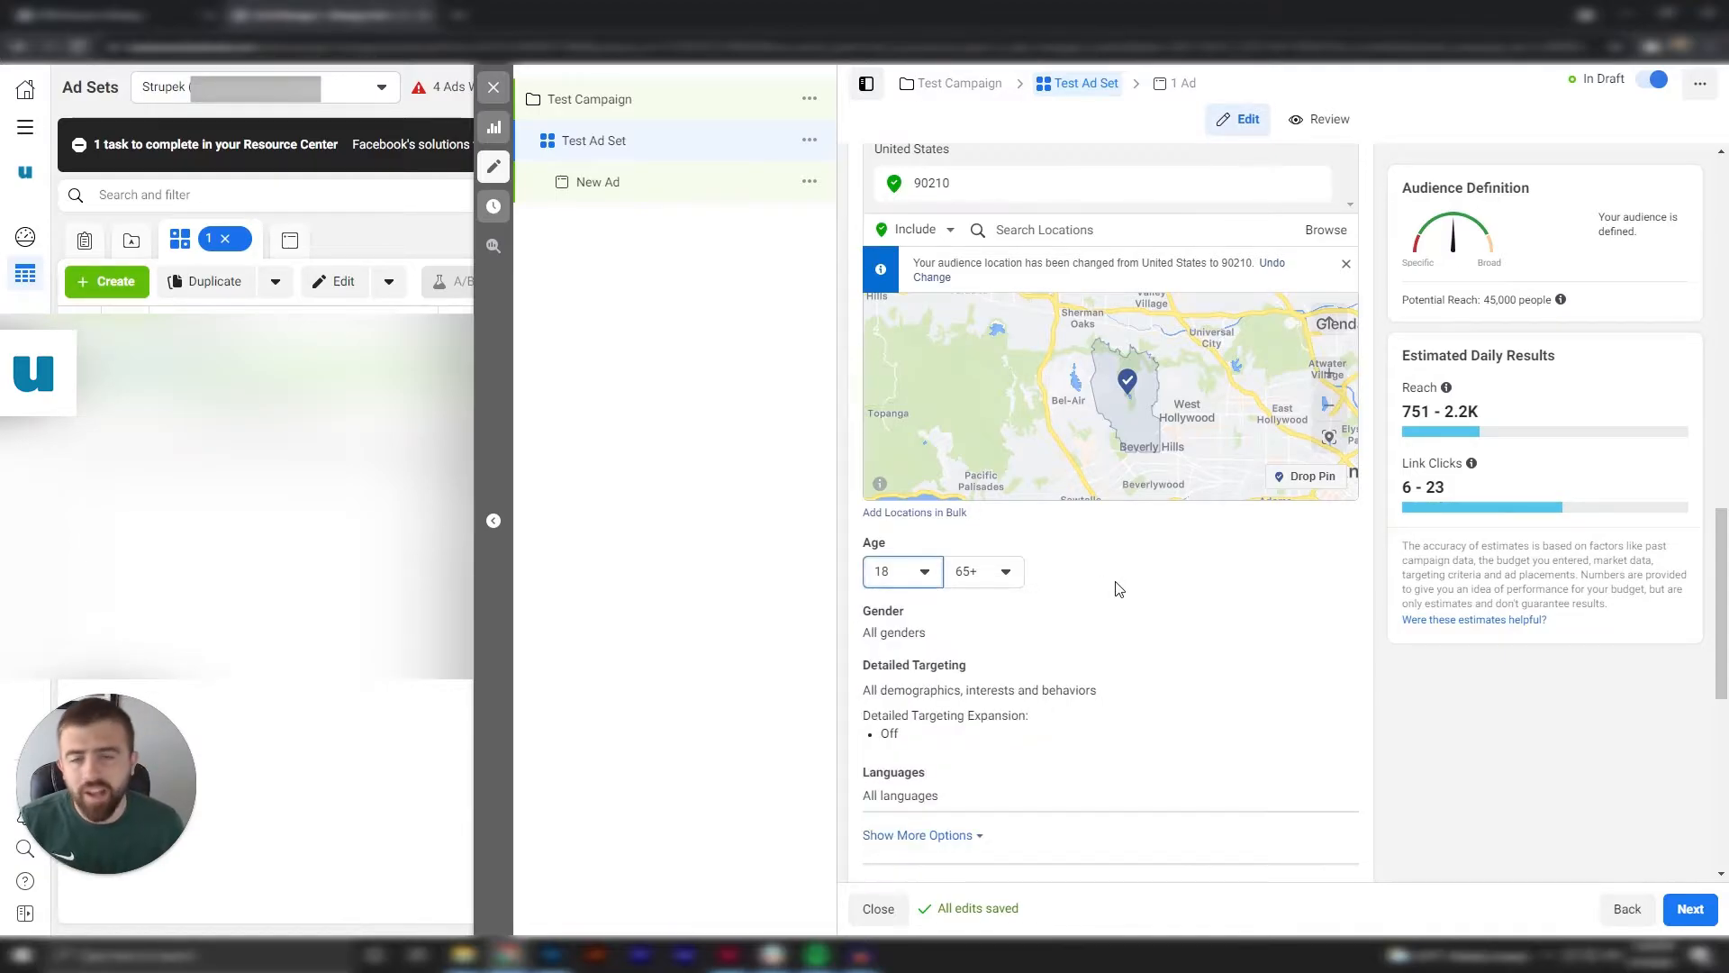
scroll(1120, 589, "down", 1)
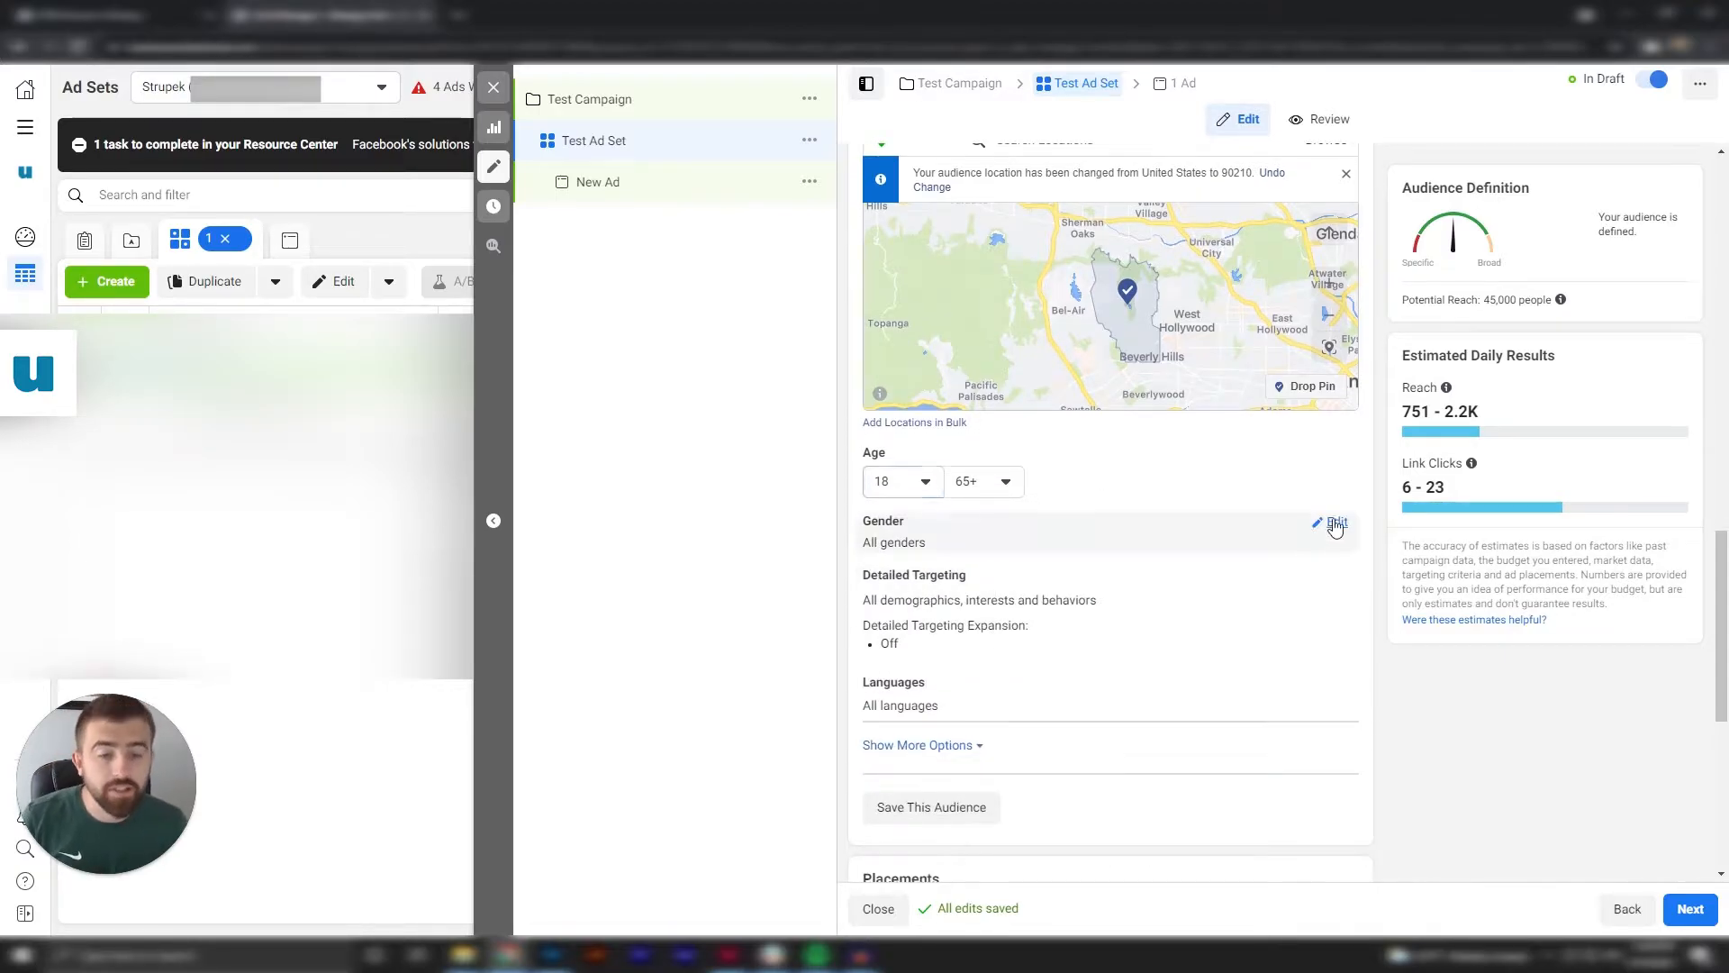
left_click(1326, 528)
mouse_move(966, 578)
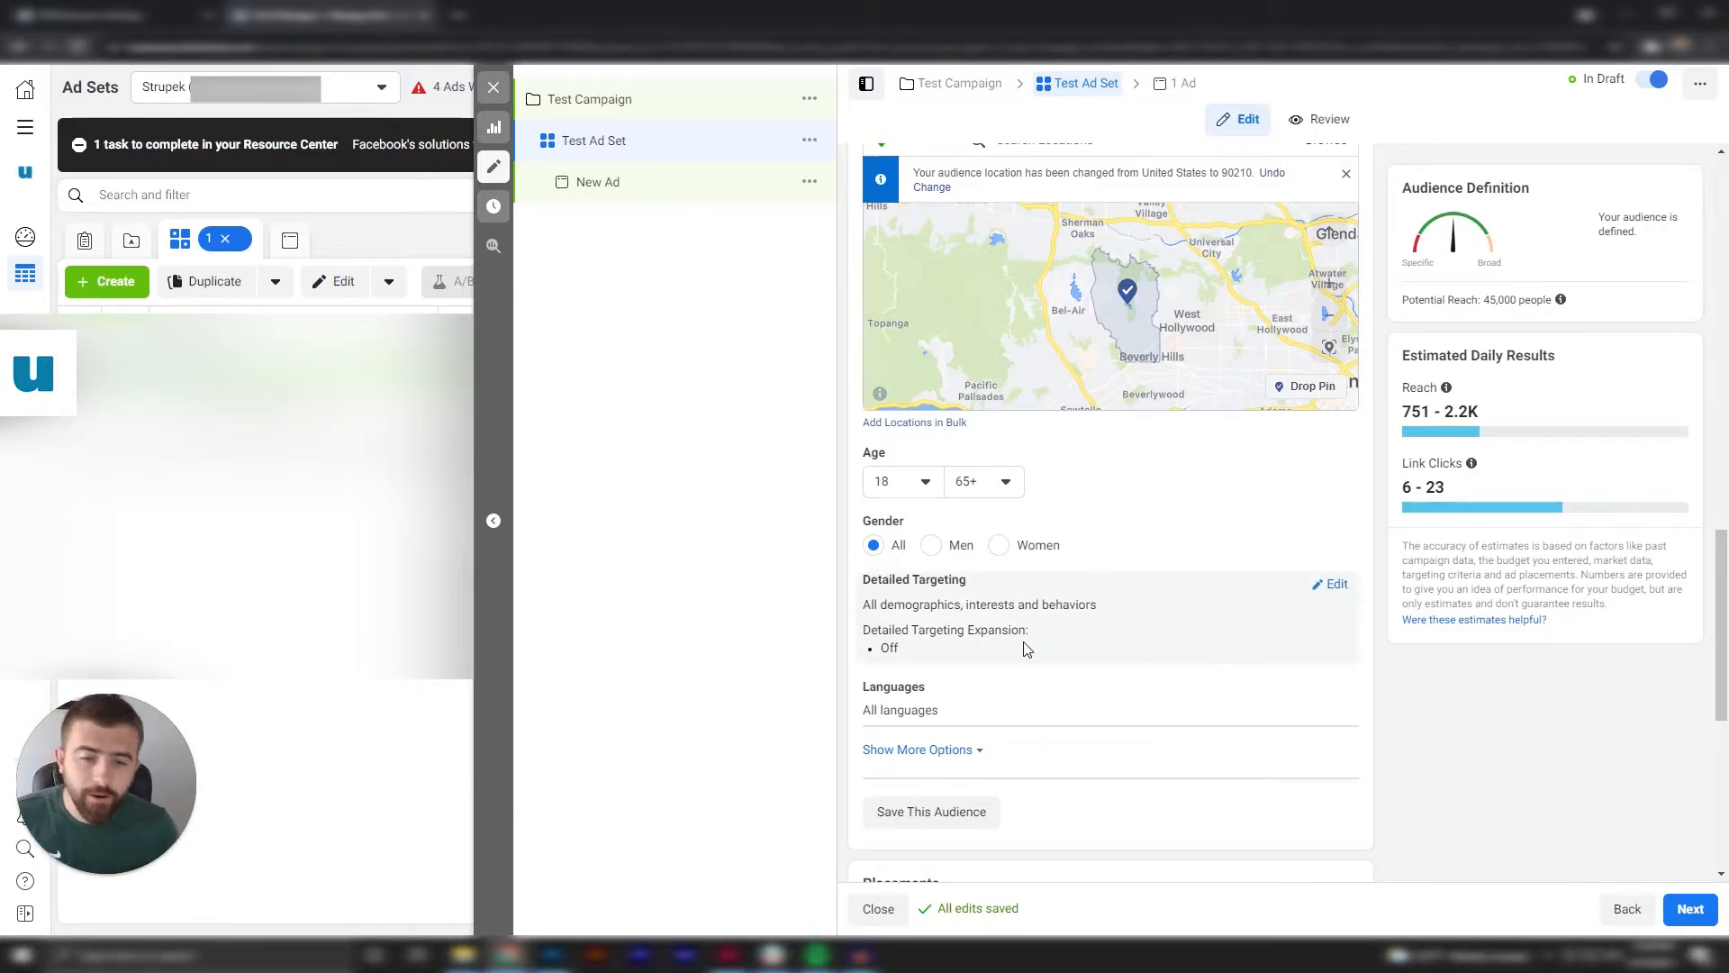
Open the audience's detailed targeting for editing and search it for "necklace".
left_click(1324, 588)
scroll(1248, 763, "down", 1)
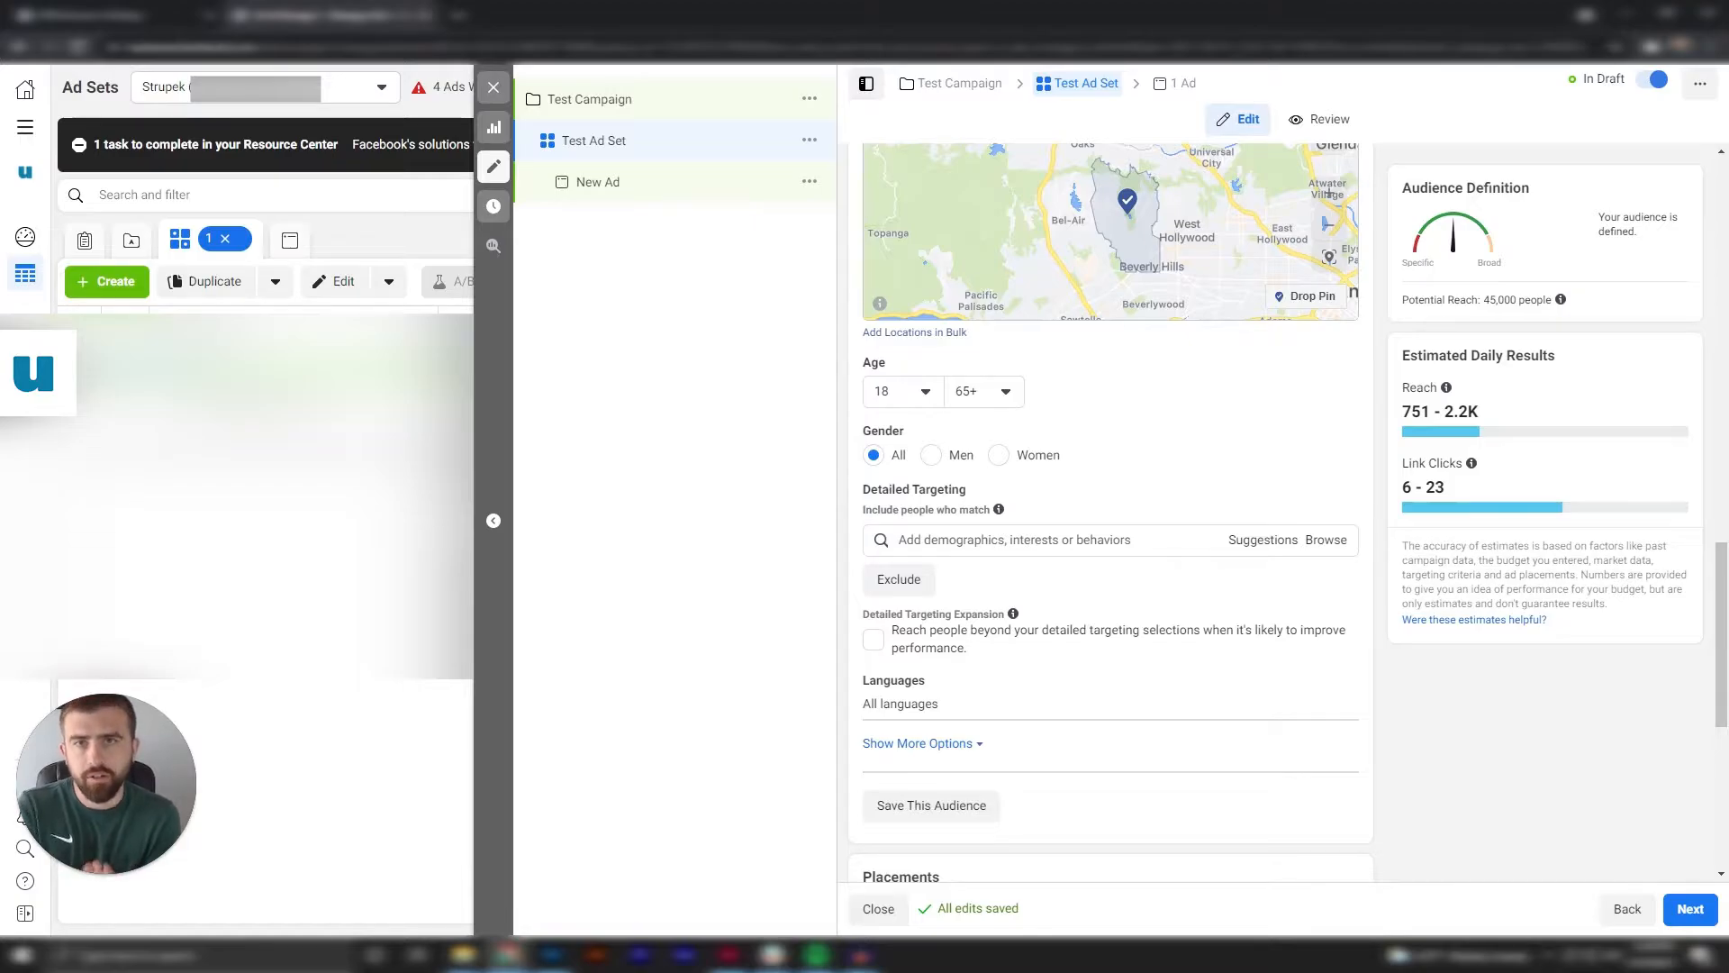
left_click(1158, 532)
left_click(1164, 503)
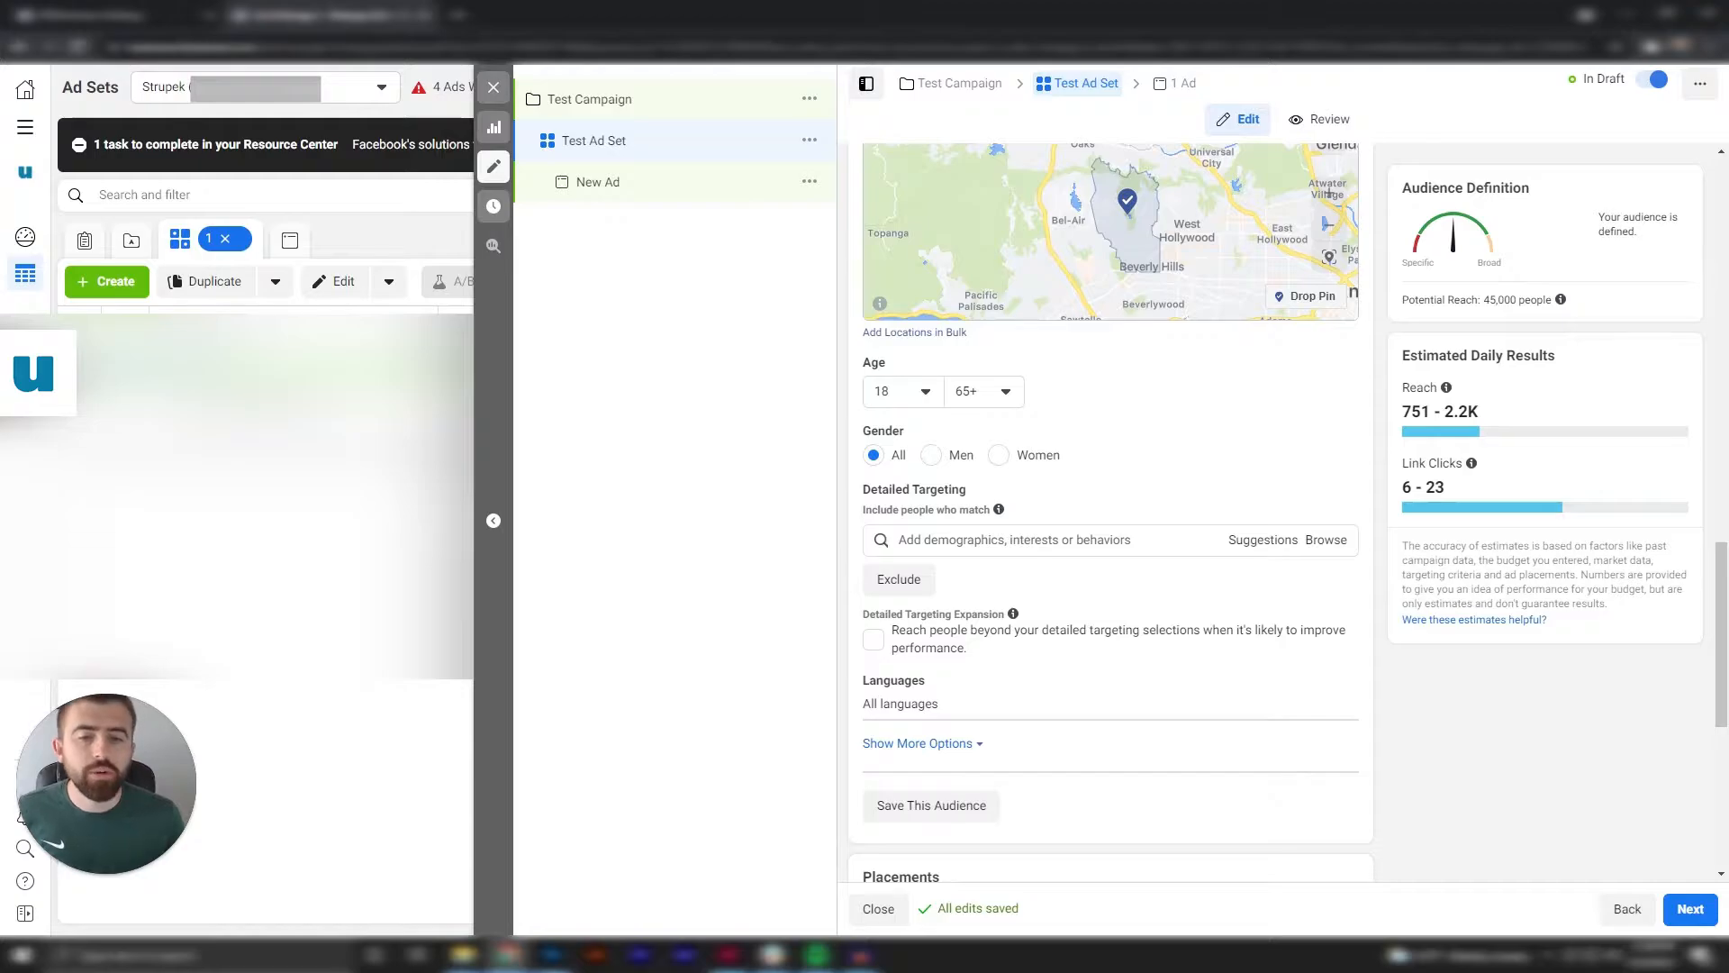
left_click(1112, 539)
type("necklace")
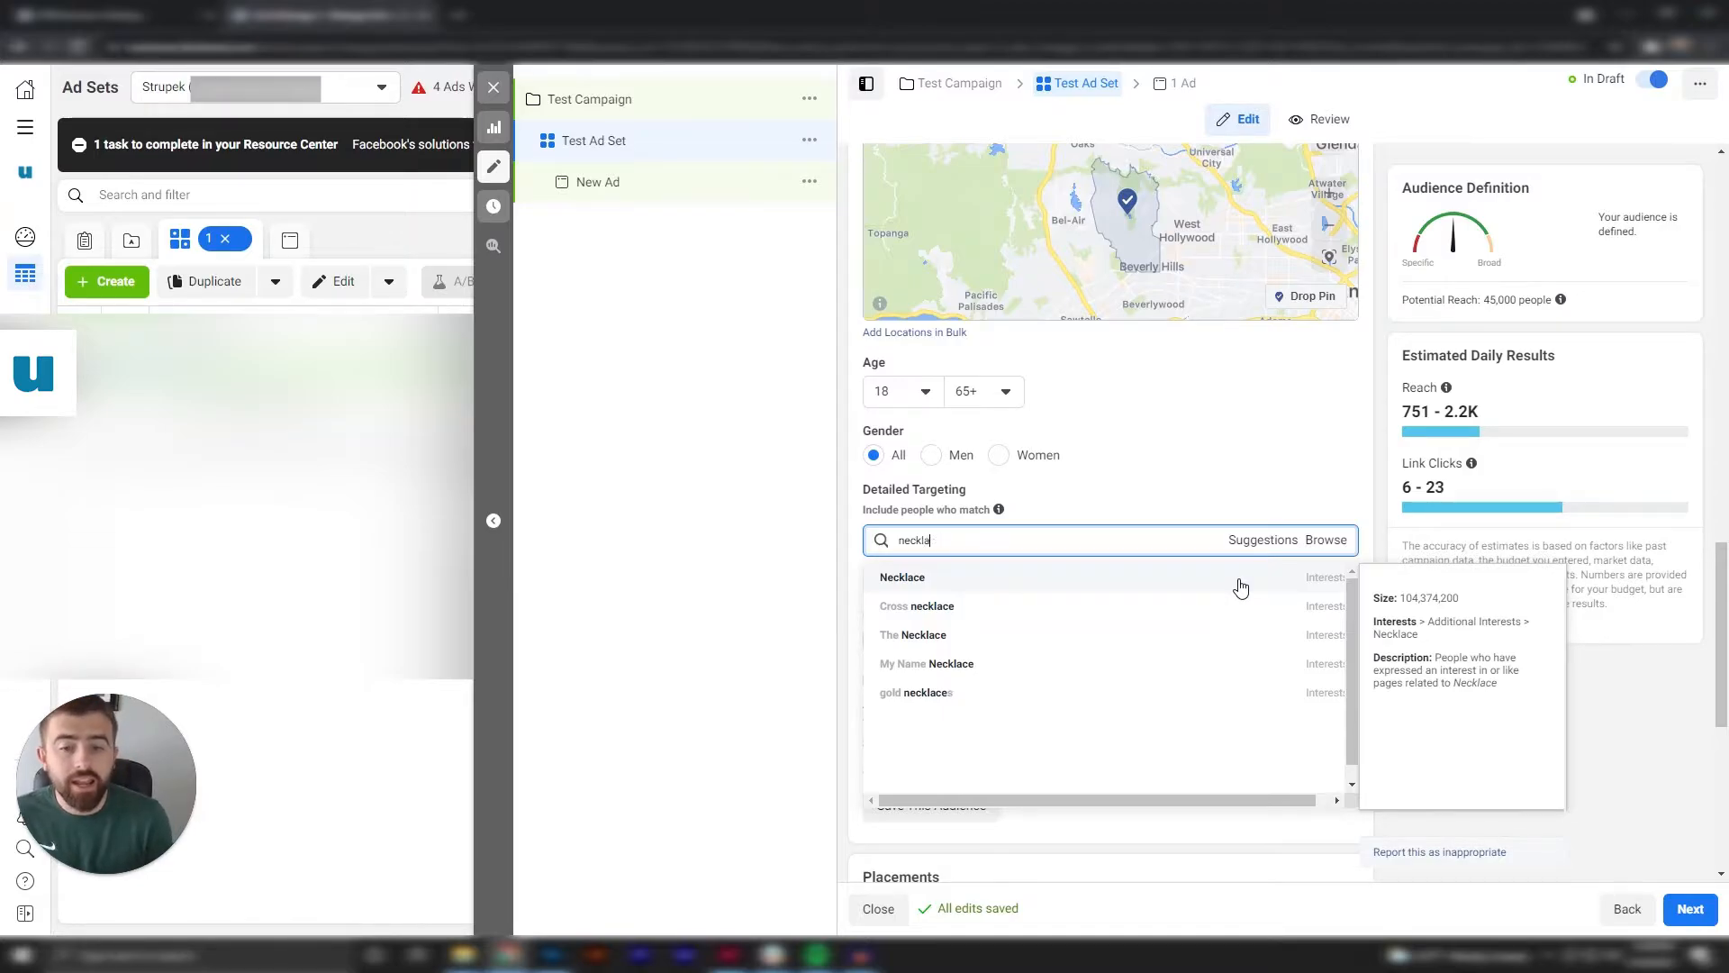
Search the detailed targeting for "Nike" instead and add the employer Nike Football to the audience.
key("BackSpace")
type("Nike")
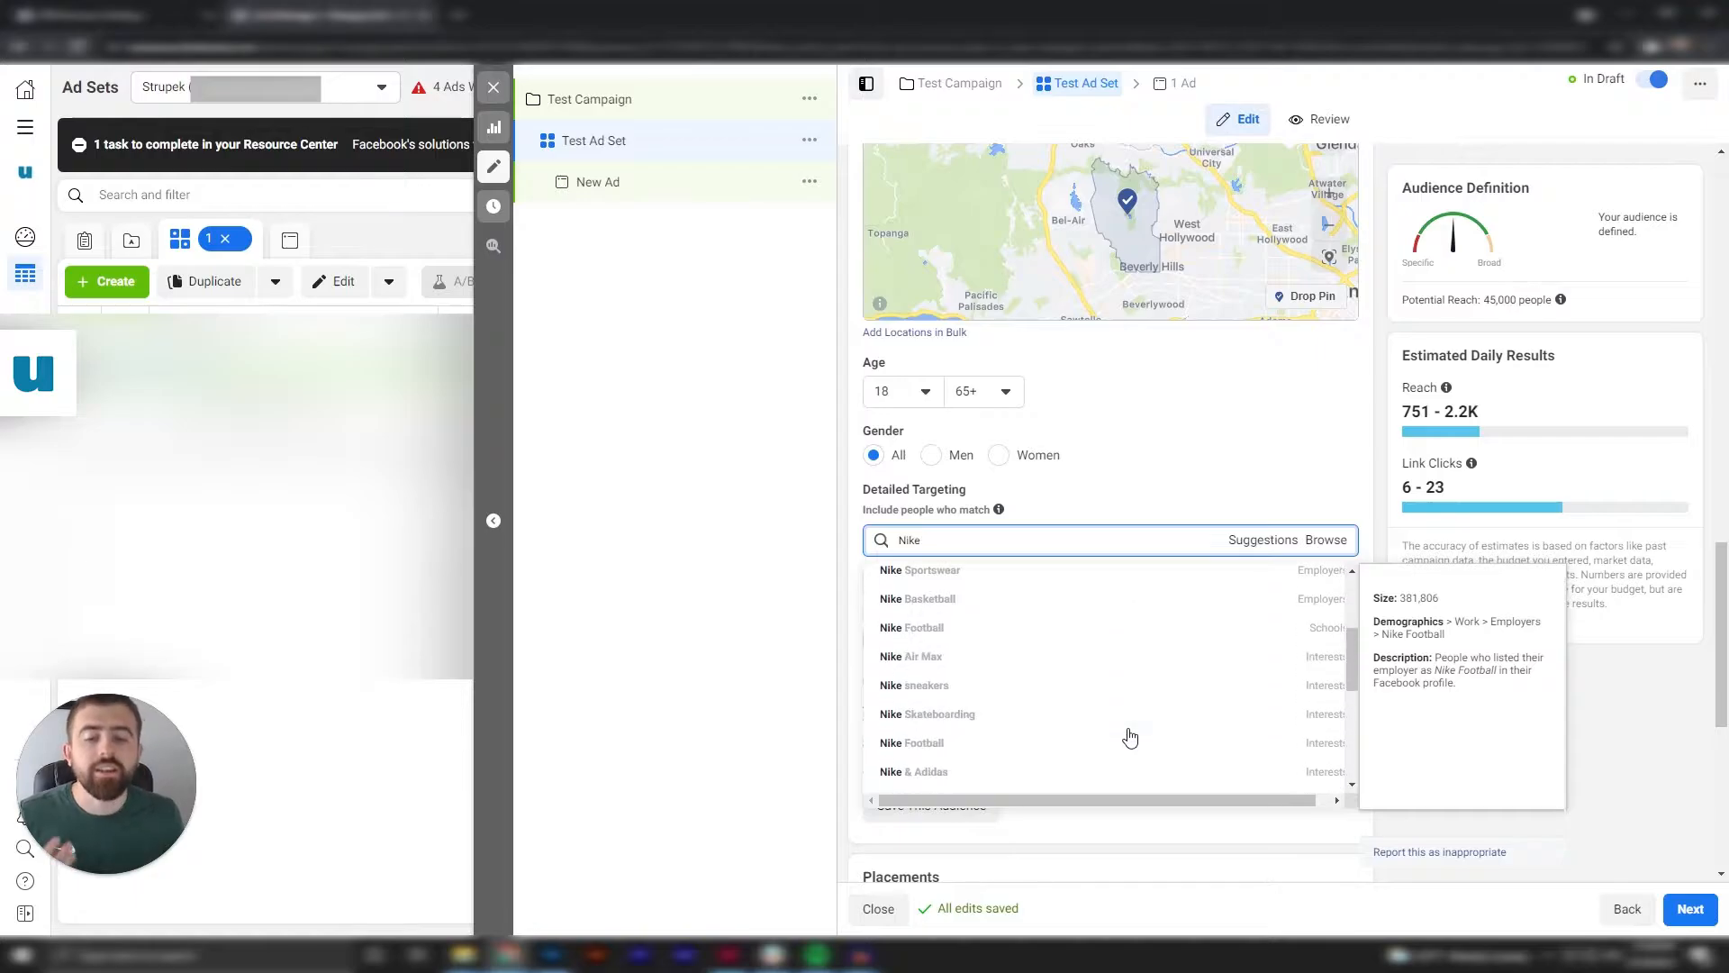
left_click(958, 723)
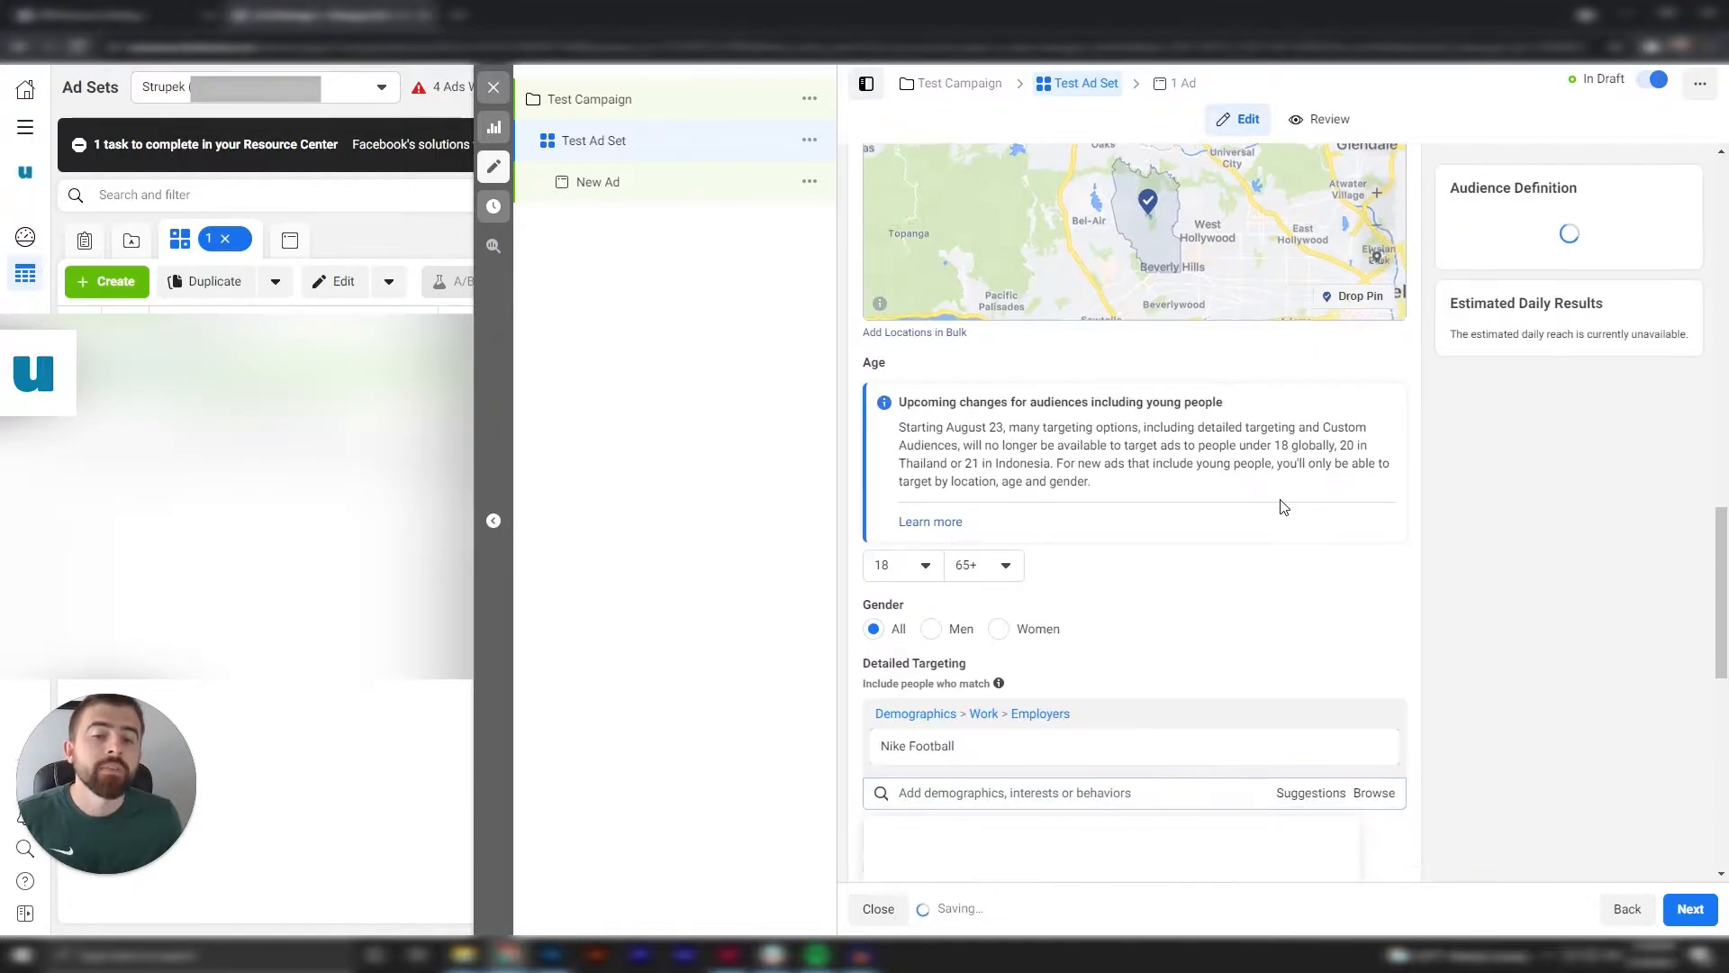
scroll(1272, 636, "down", 2)
scroll(1411, 636, "up", 1)
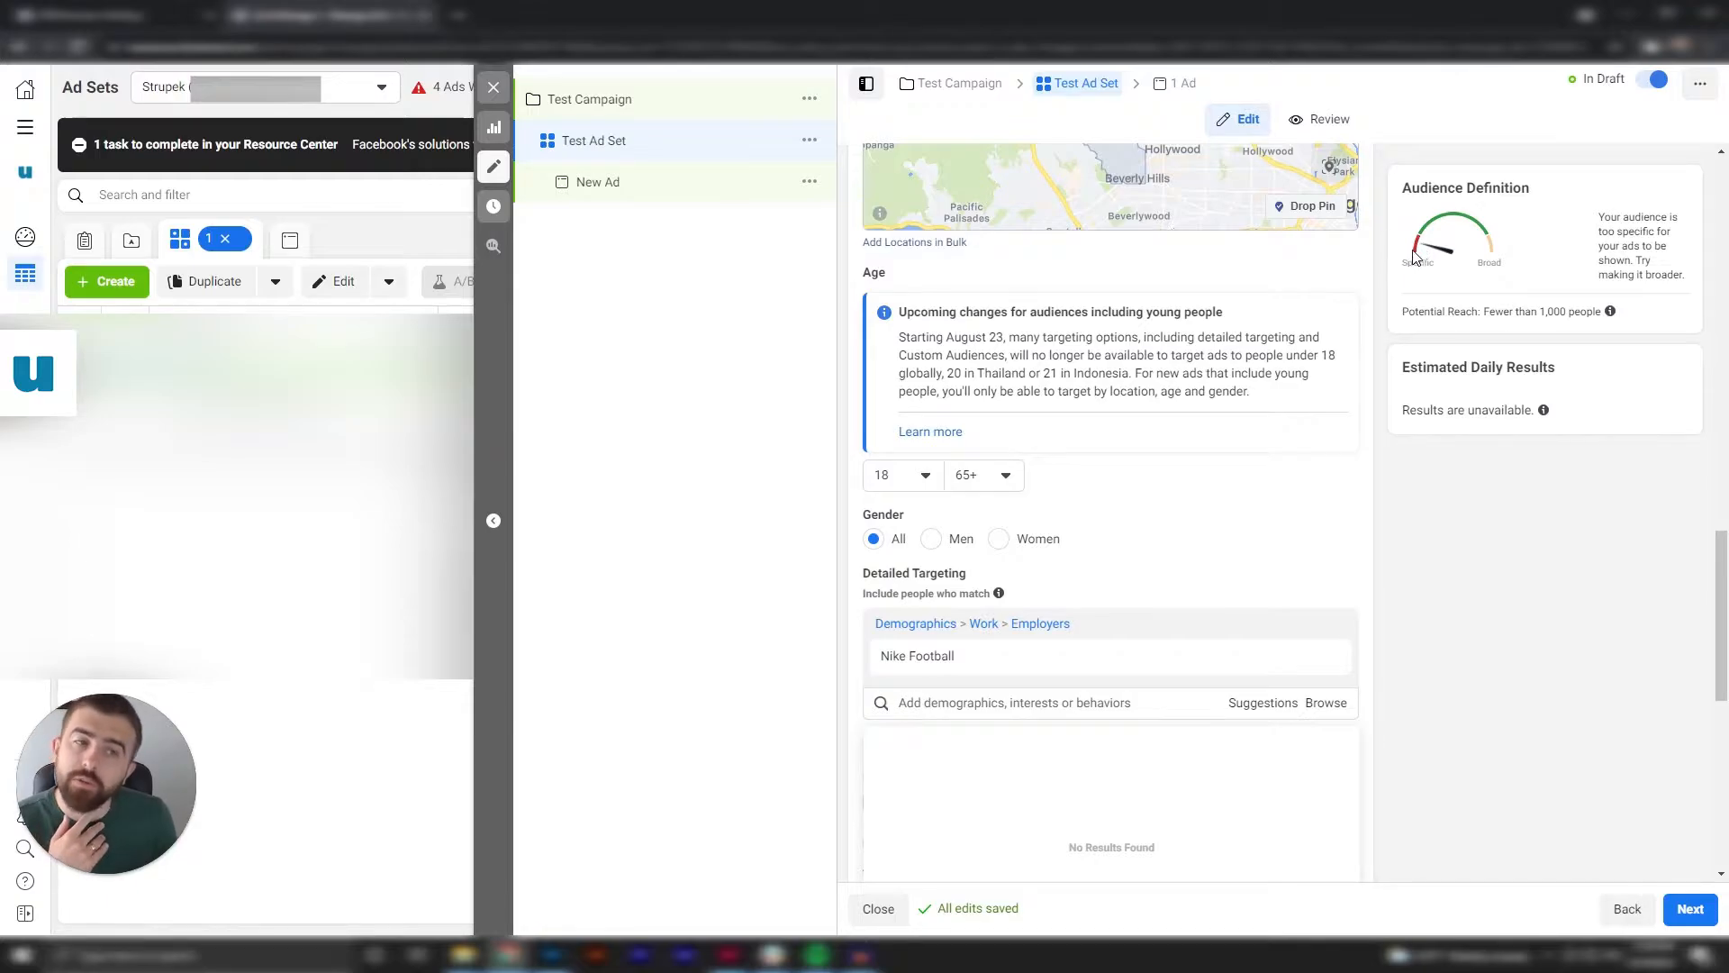
Add the suggested interests Adidas, Vans and Under Armour to the audience's detailed targeting.
mouse_move(1254, 652)
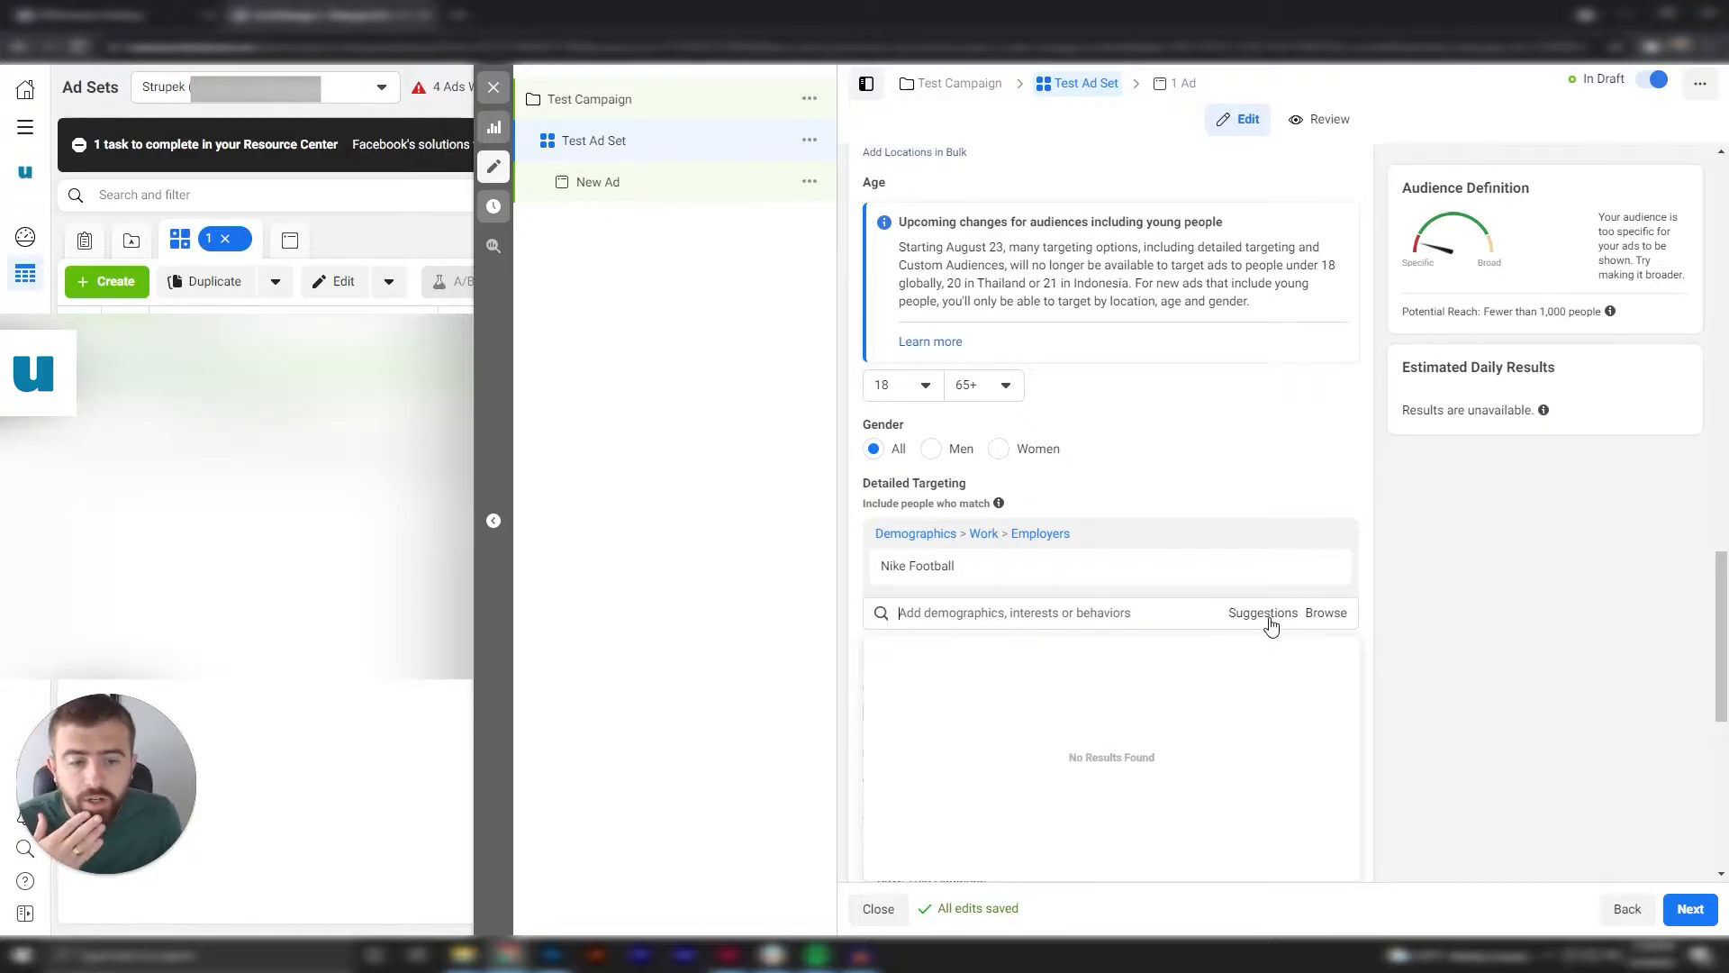
left_click(1273, 624)
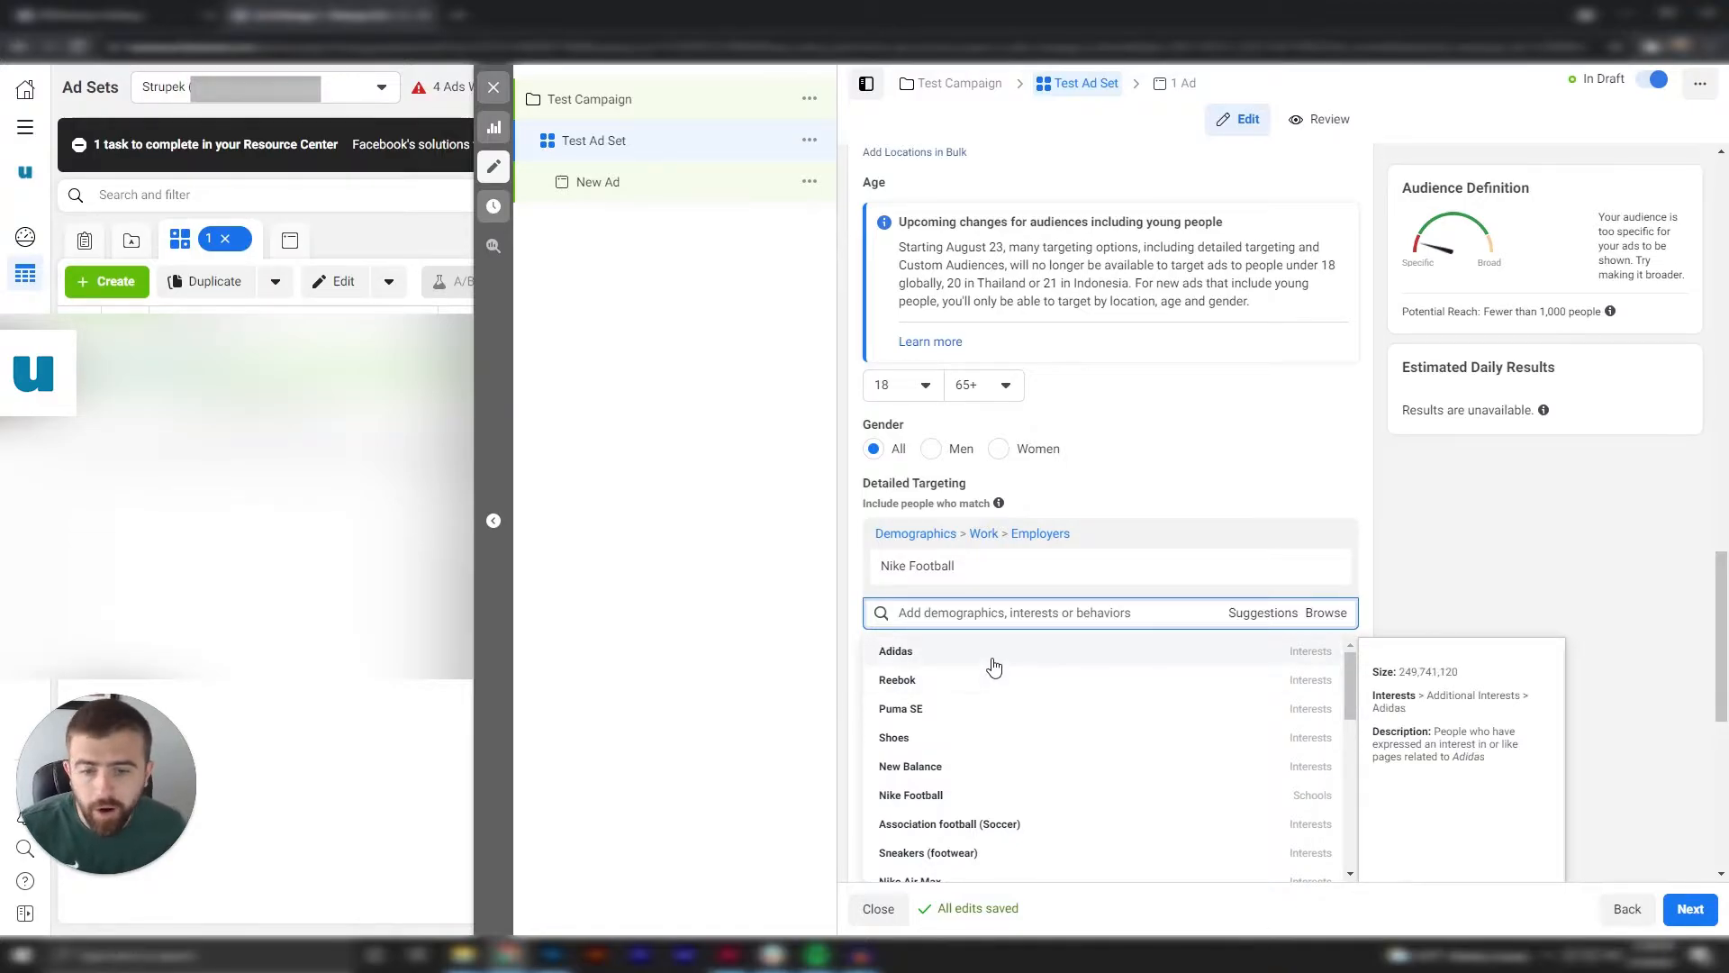
left_click(994, 666)
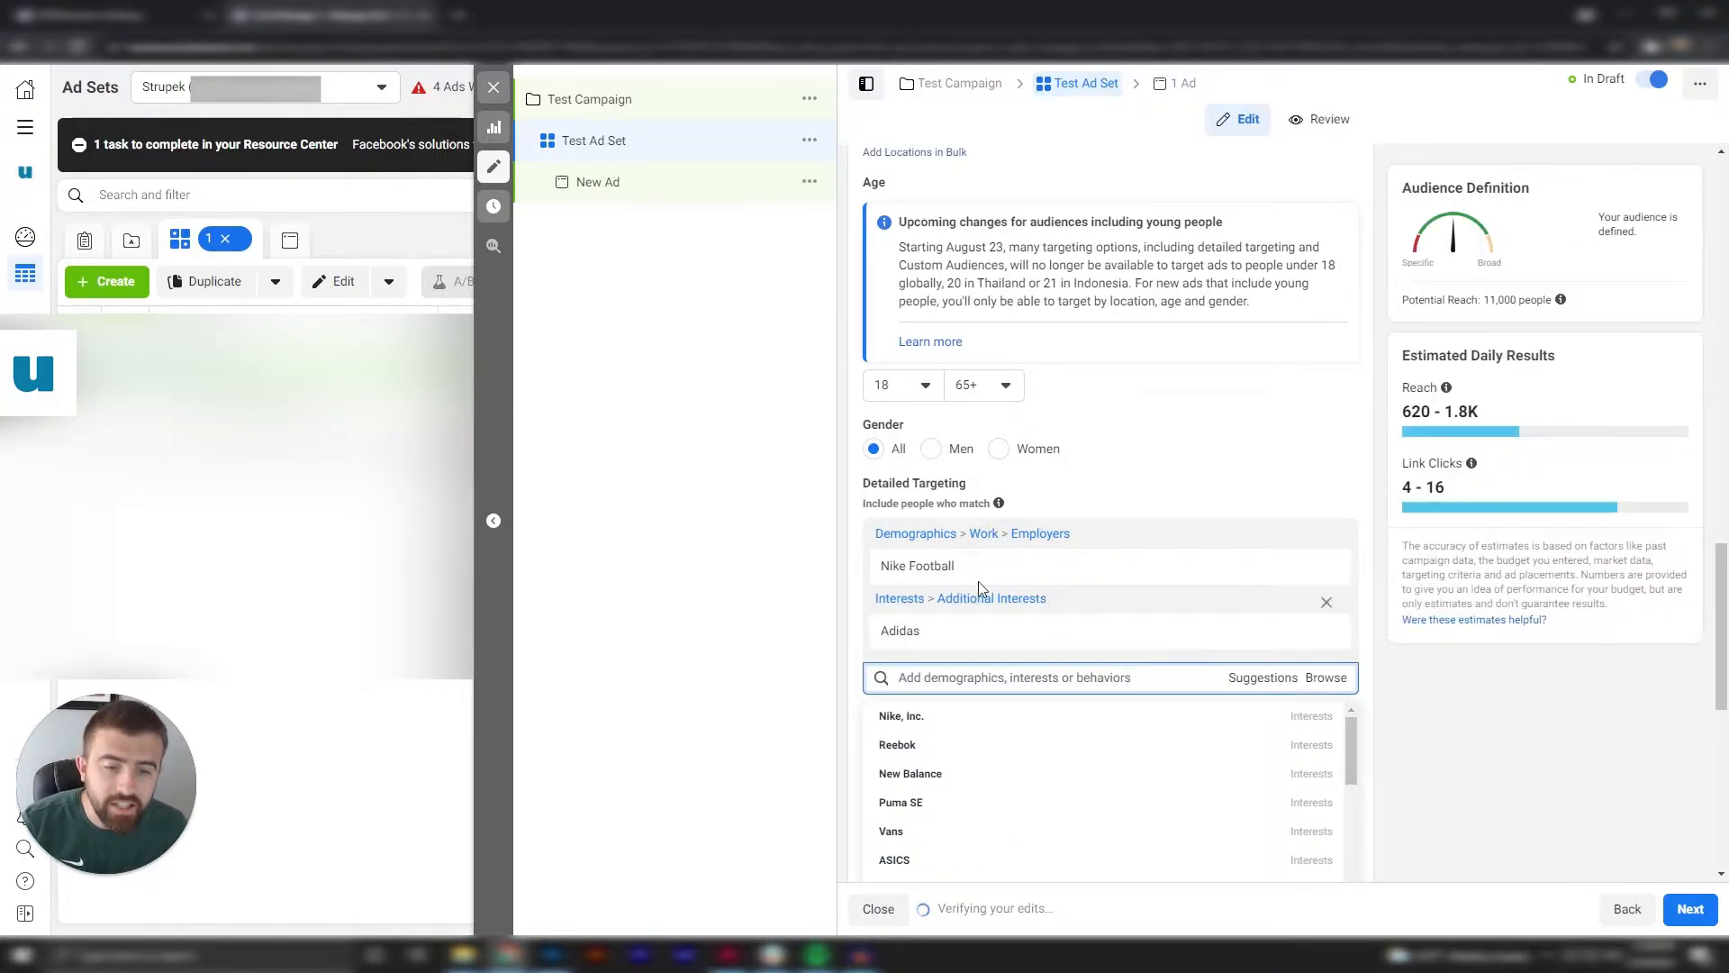
mouse_move(905, 566)
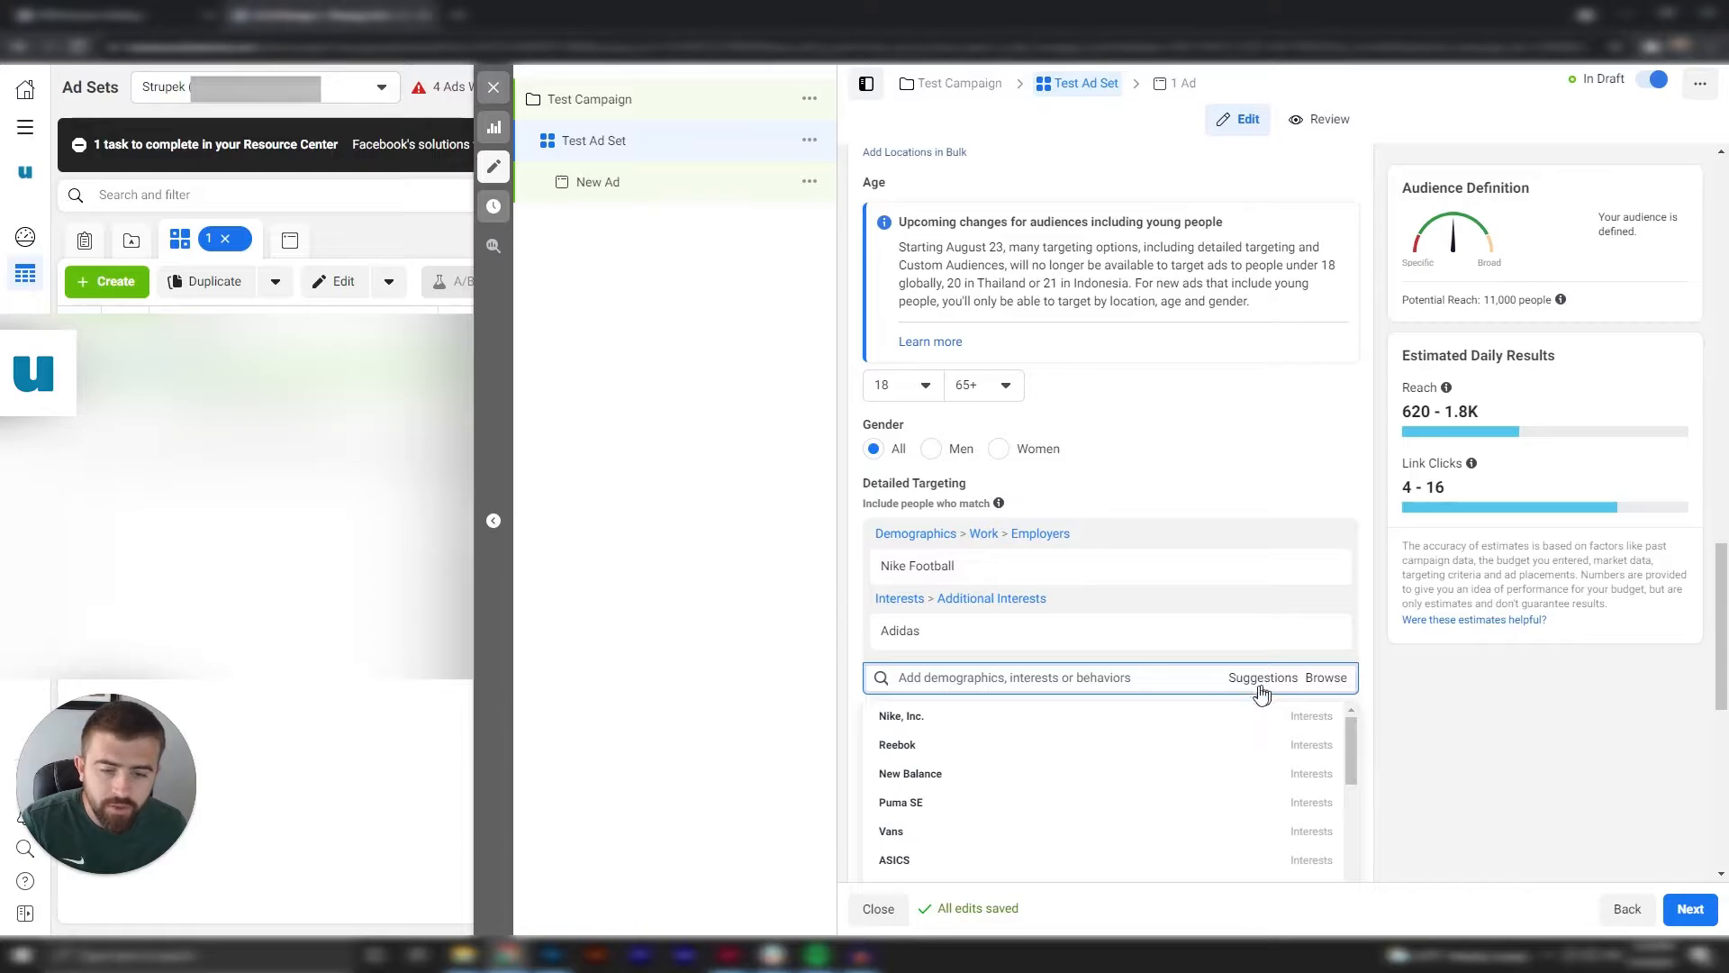
scroll(941, 724, "down", 1)
left_click(938, 741)
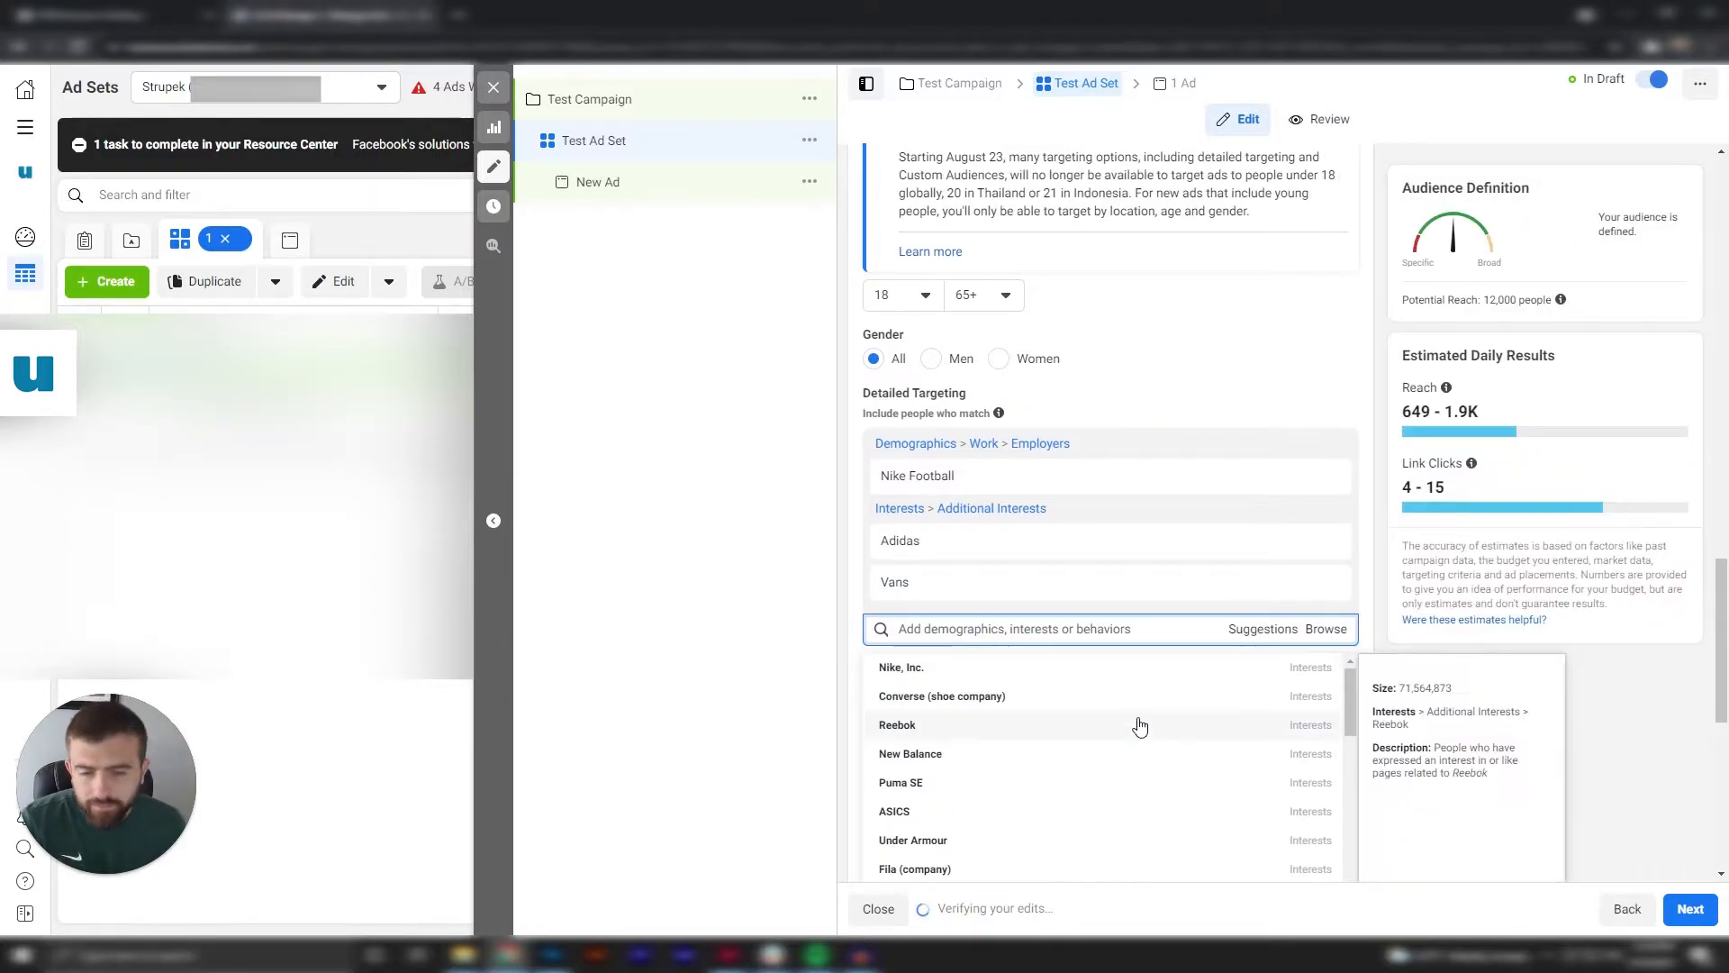
scroll(927, 757, "down", 1)
left_click(927, 754)
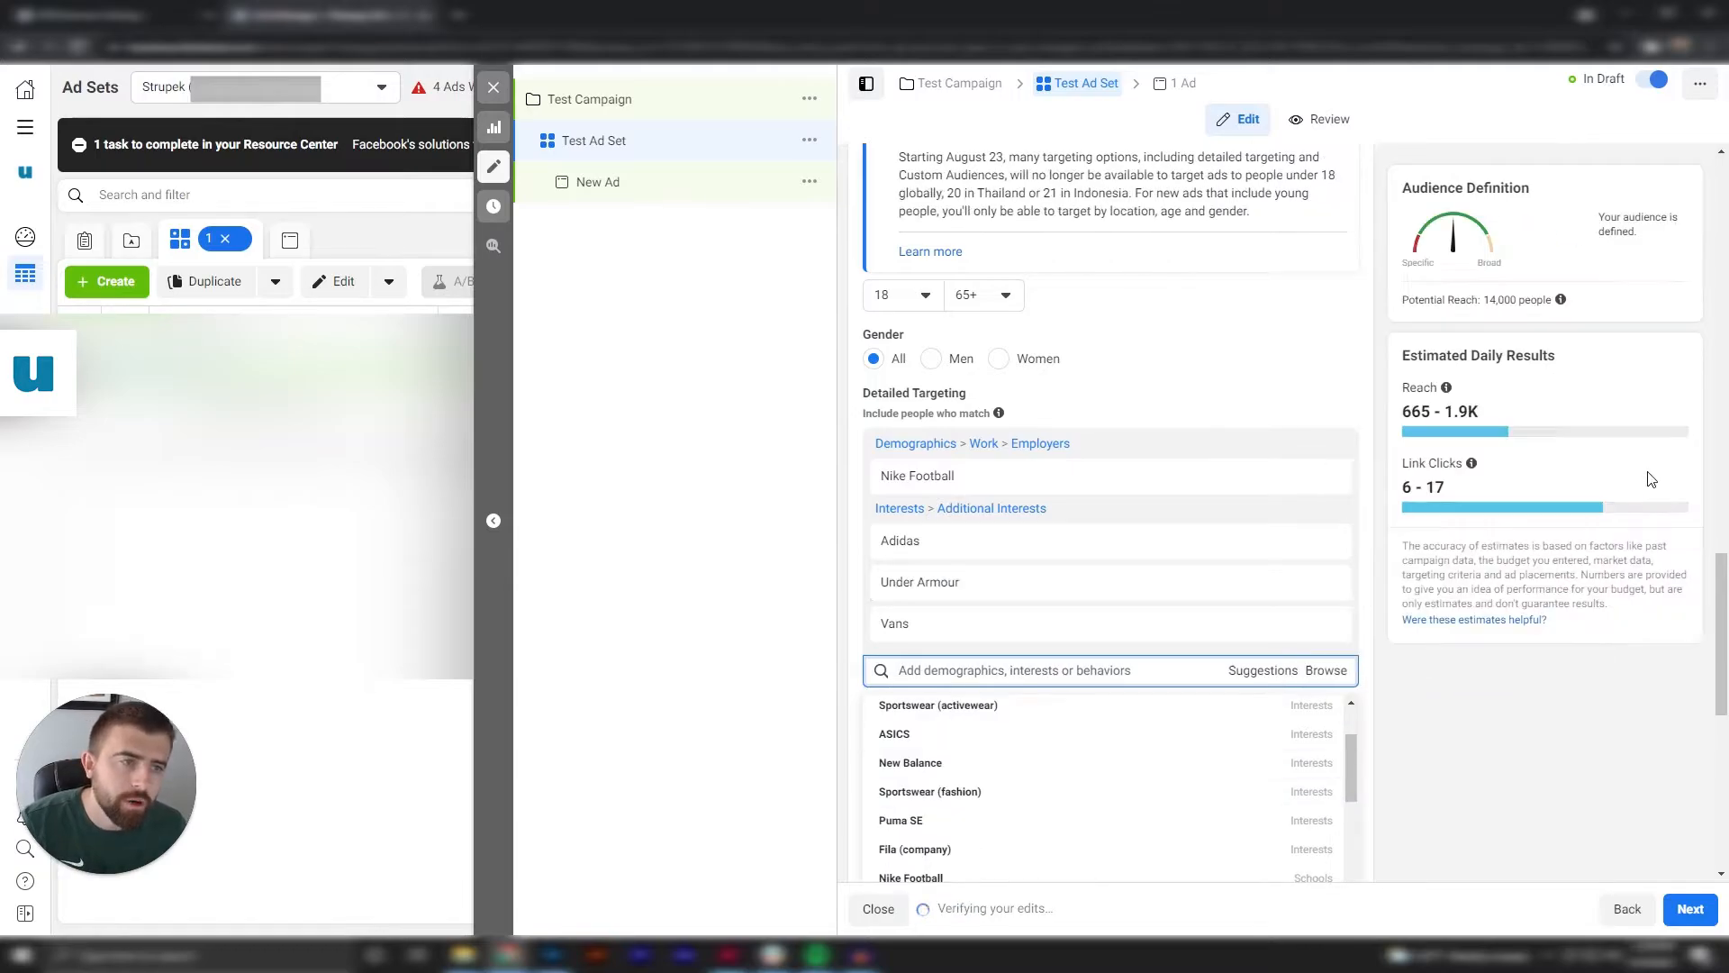
scroll(1501, 726, "down", 1)
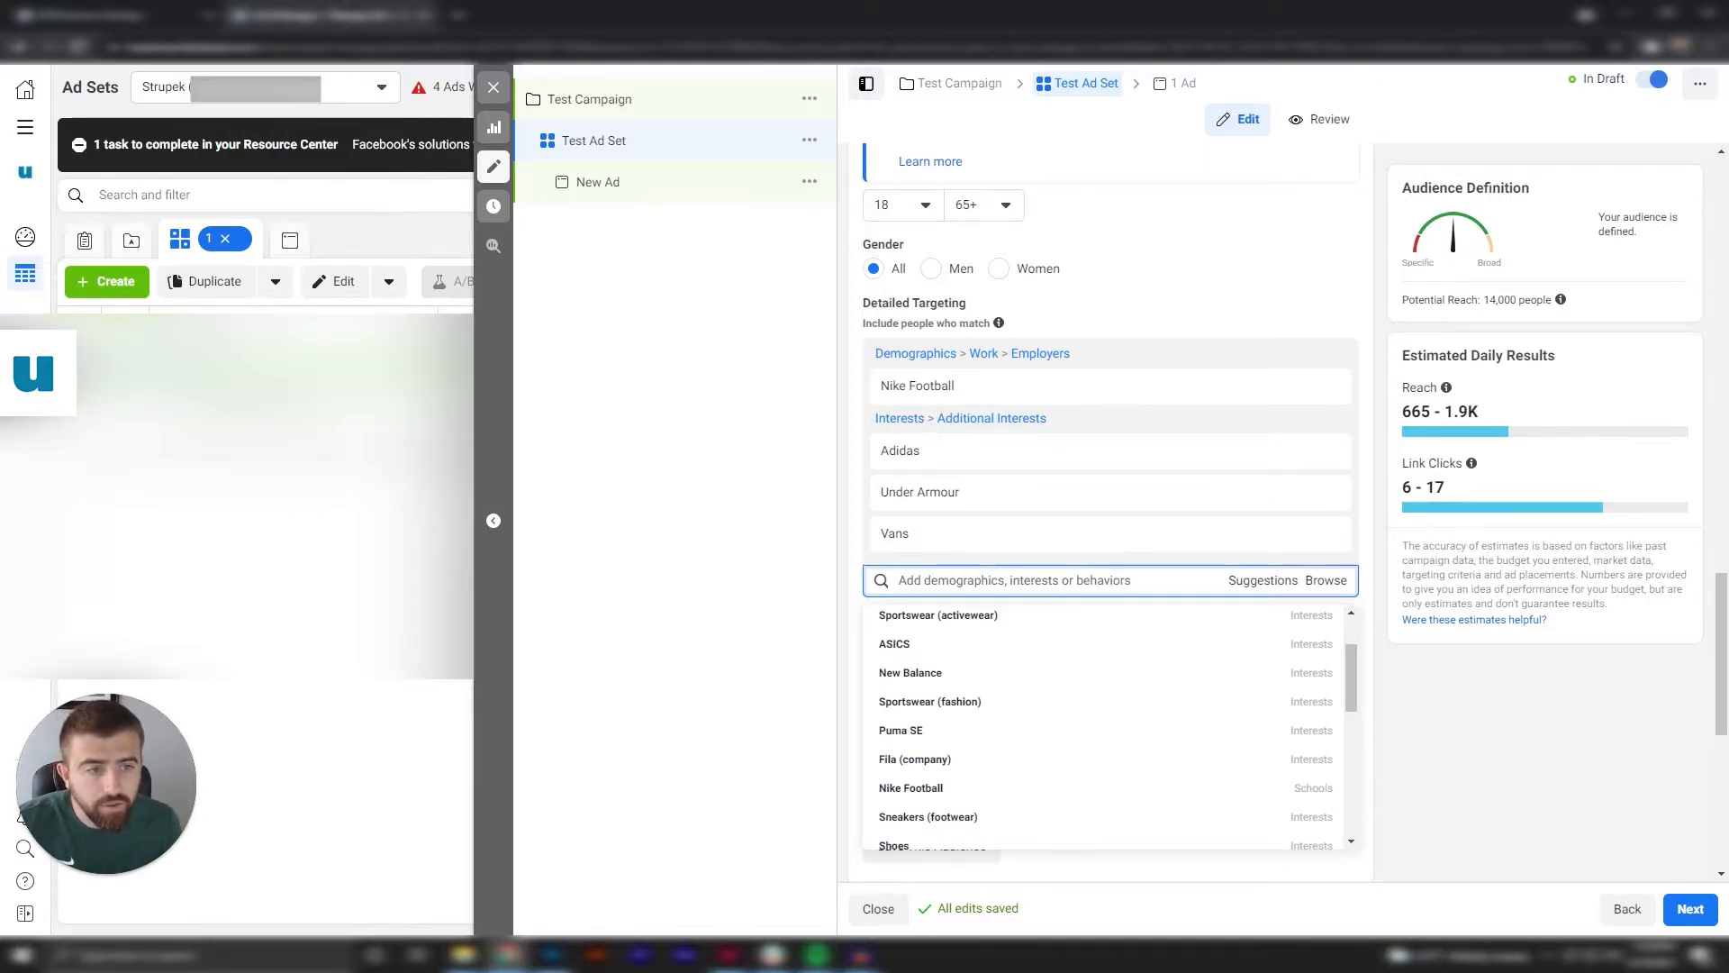
Switch the ad set's placements from automatic to Manual Placements.
mouse_move(1449, 396)
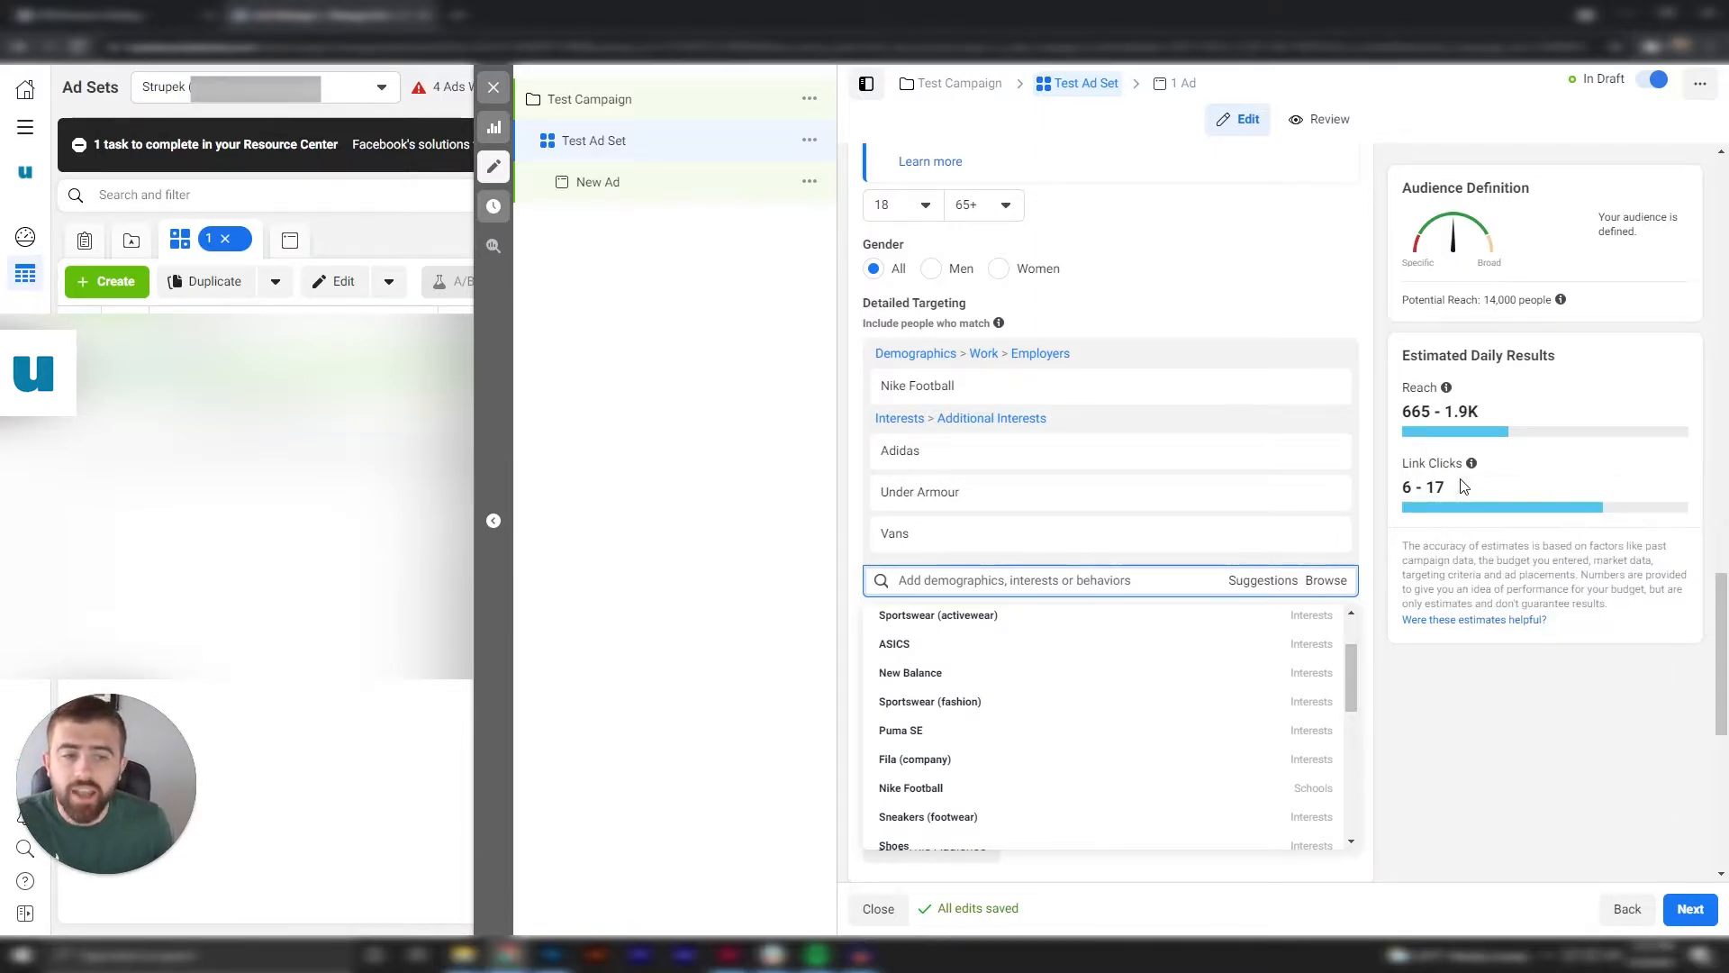
scroll(1111, 504, "down", 6)
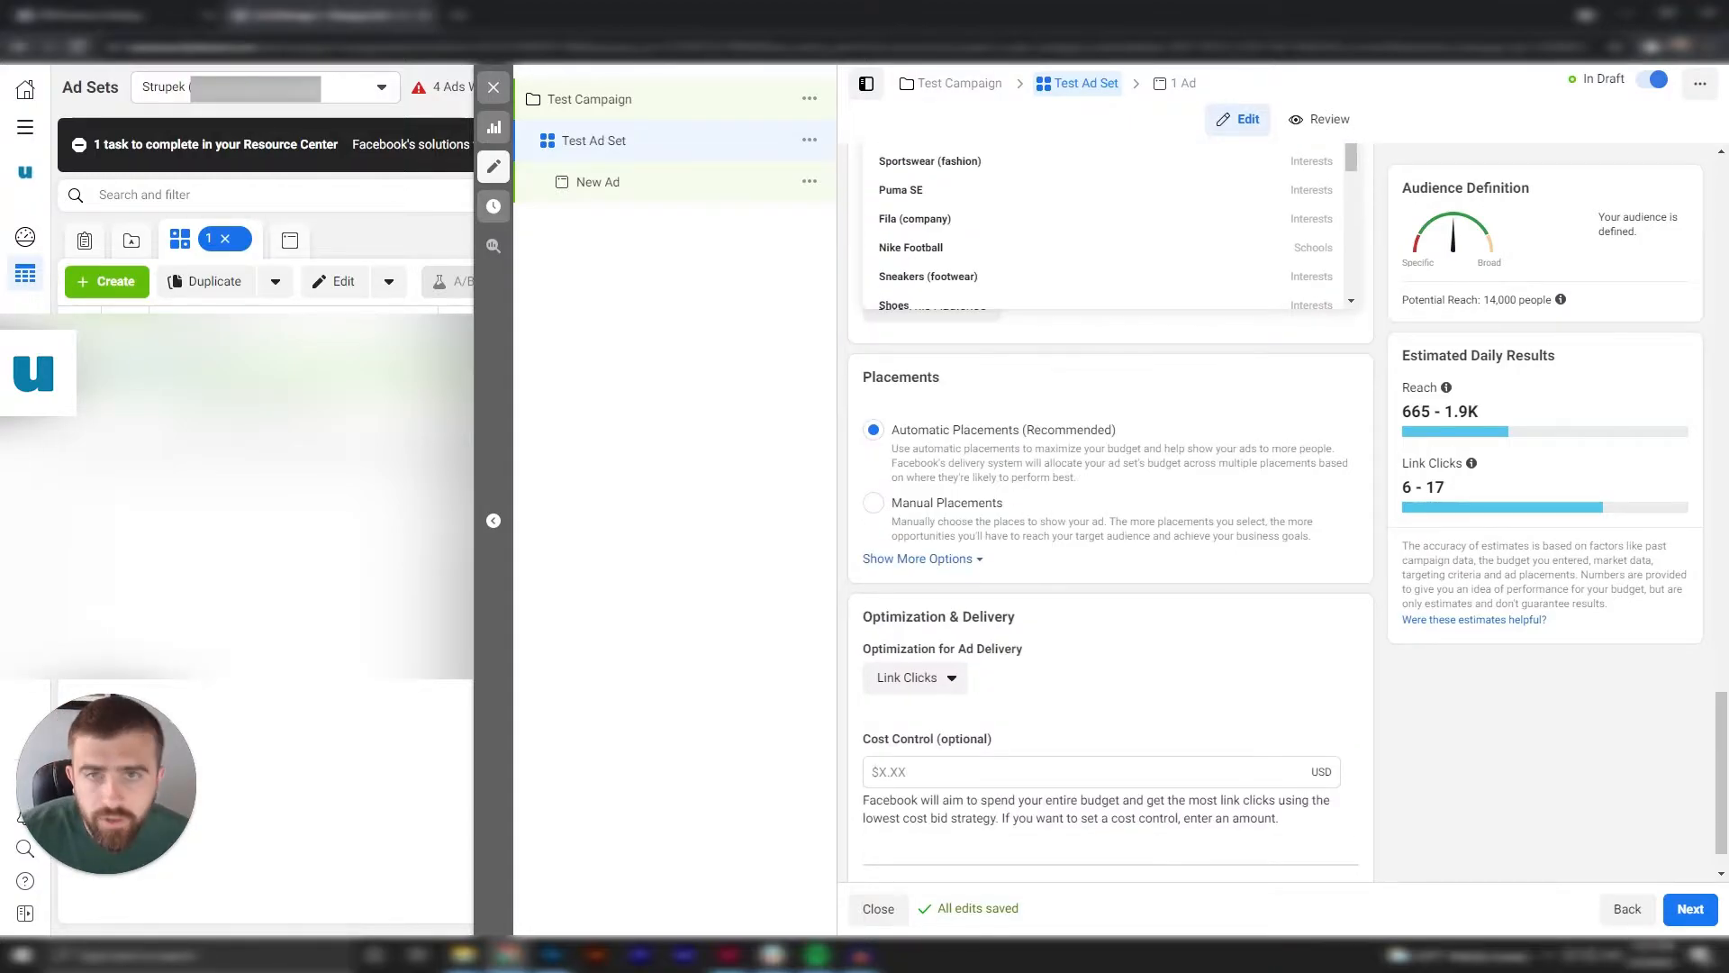
scroll(1110, 504, "down", 1)
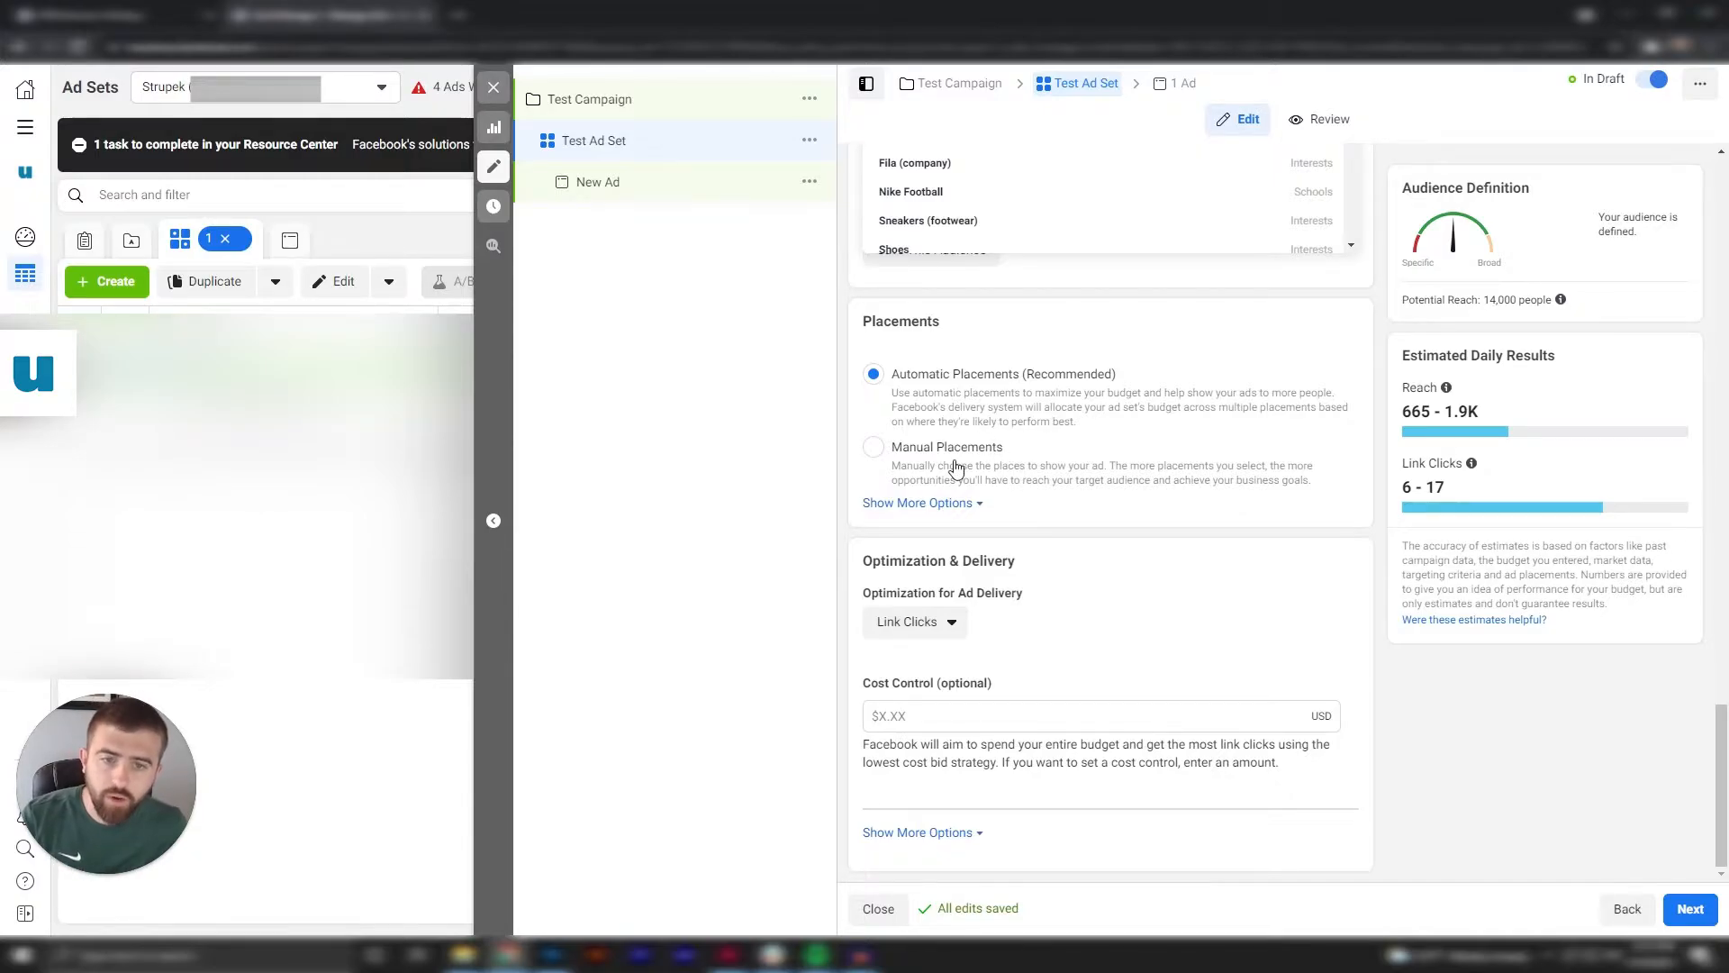
left_click(1129, 484)
scroll(1126, 513, "down", 2)
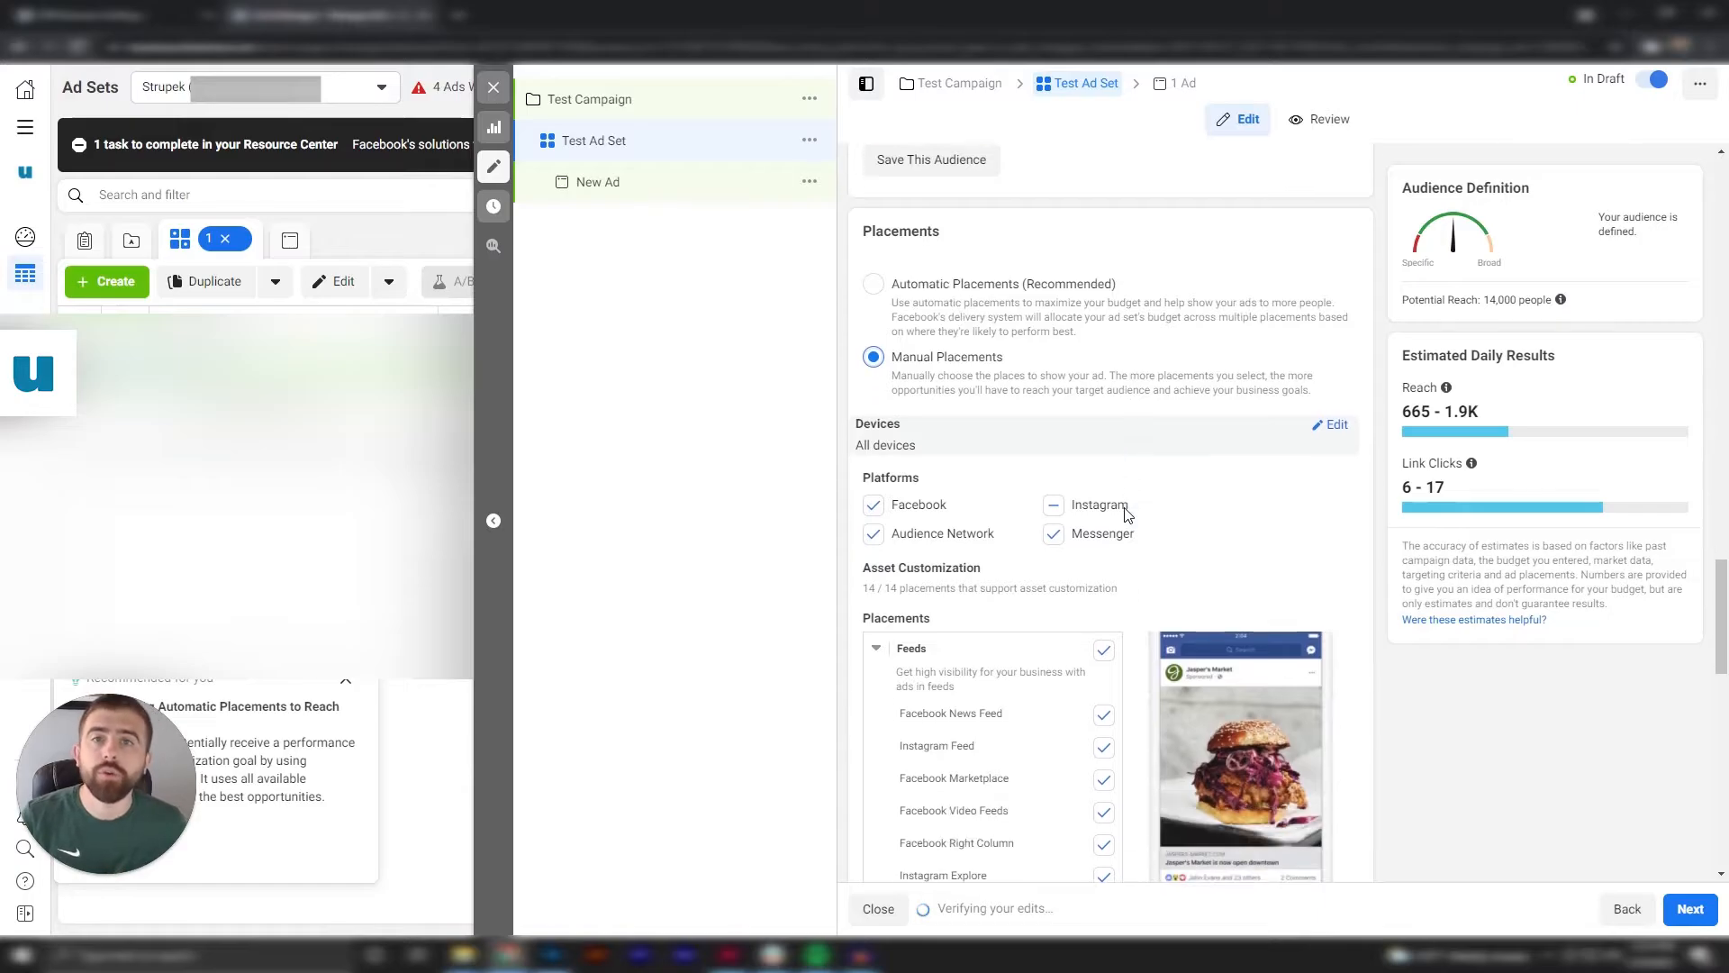
Examine the manual placement options, from feeds, stories and reels to in-stream, search, in-article, and apps and sites.
scroll(1126, 513, "down", 4)
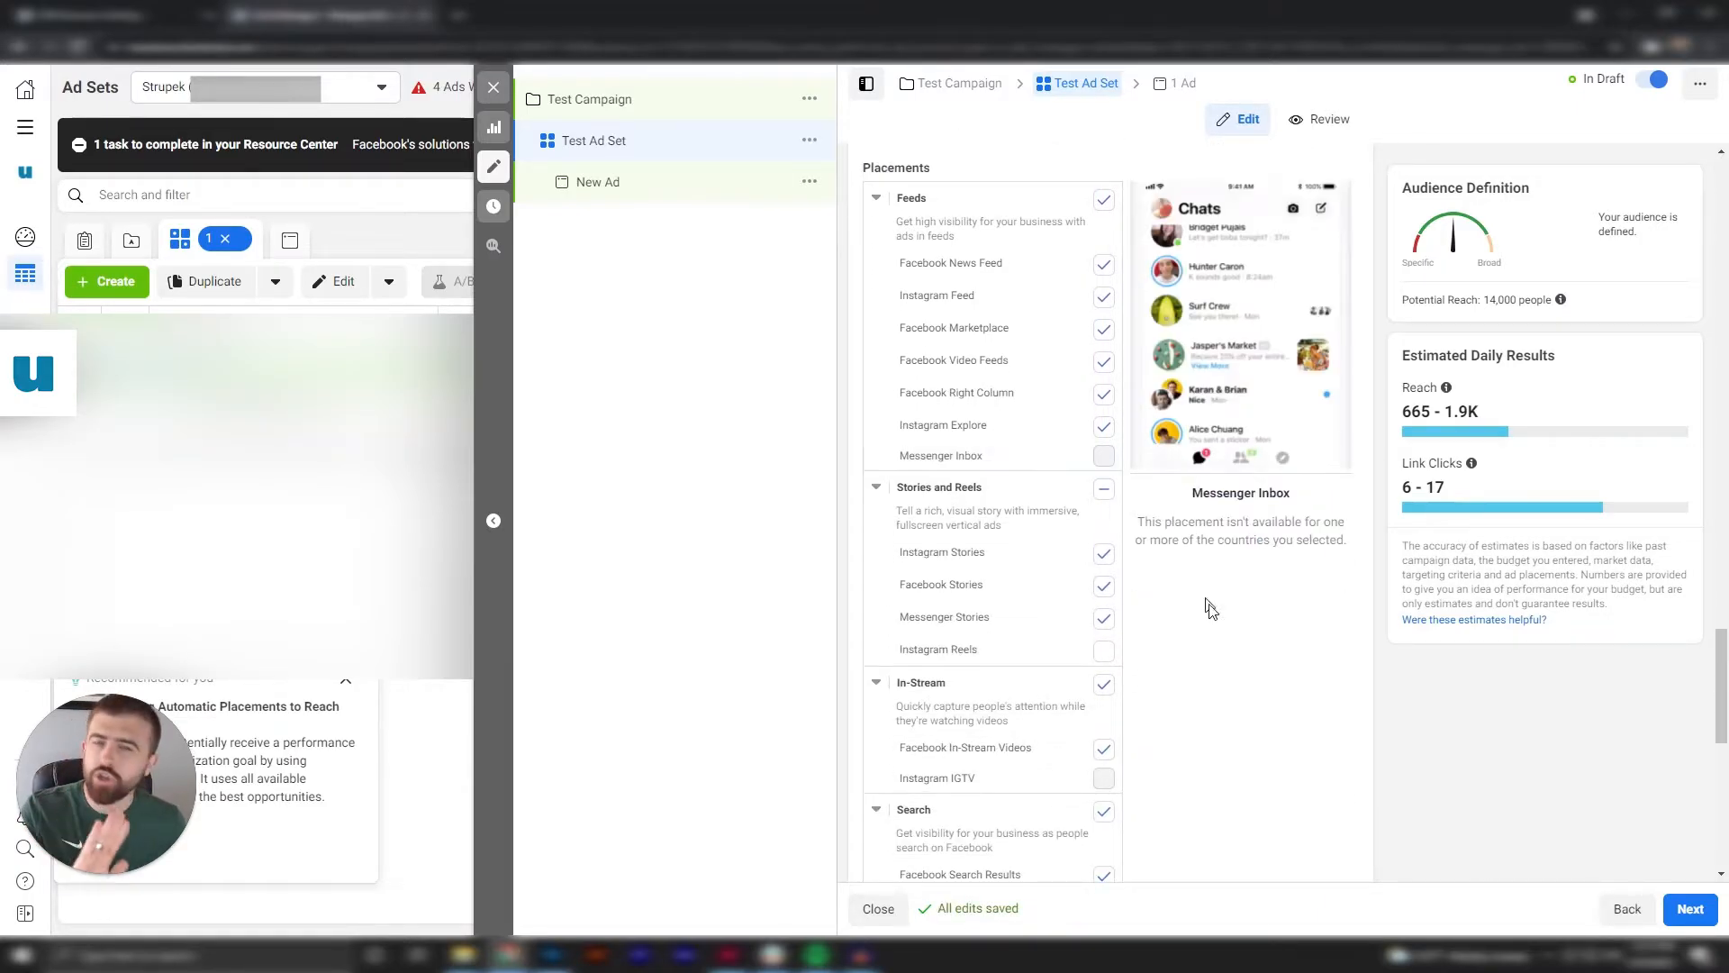
scroll(1230, 662, "down", 1)
scroll(1233, 660, "up", 6)
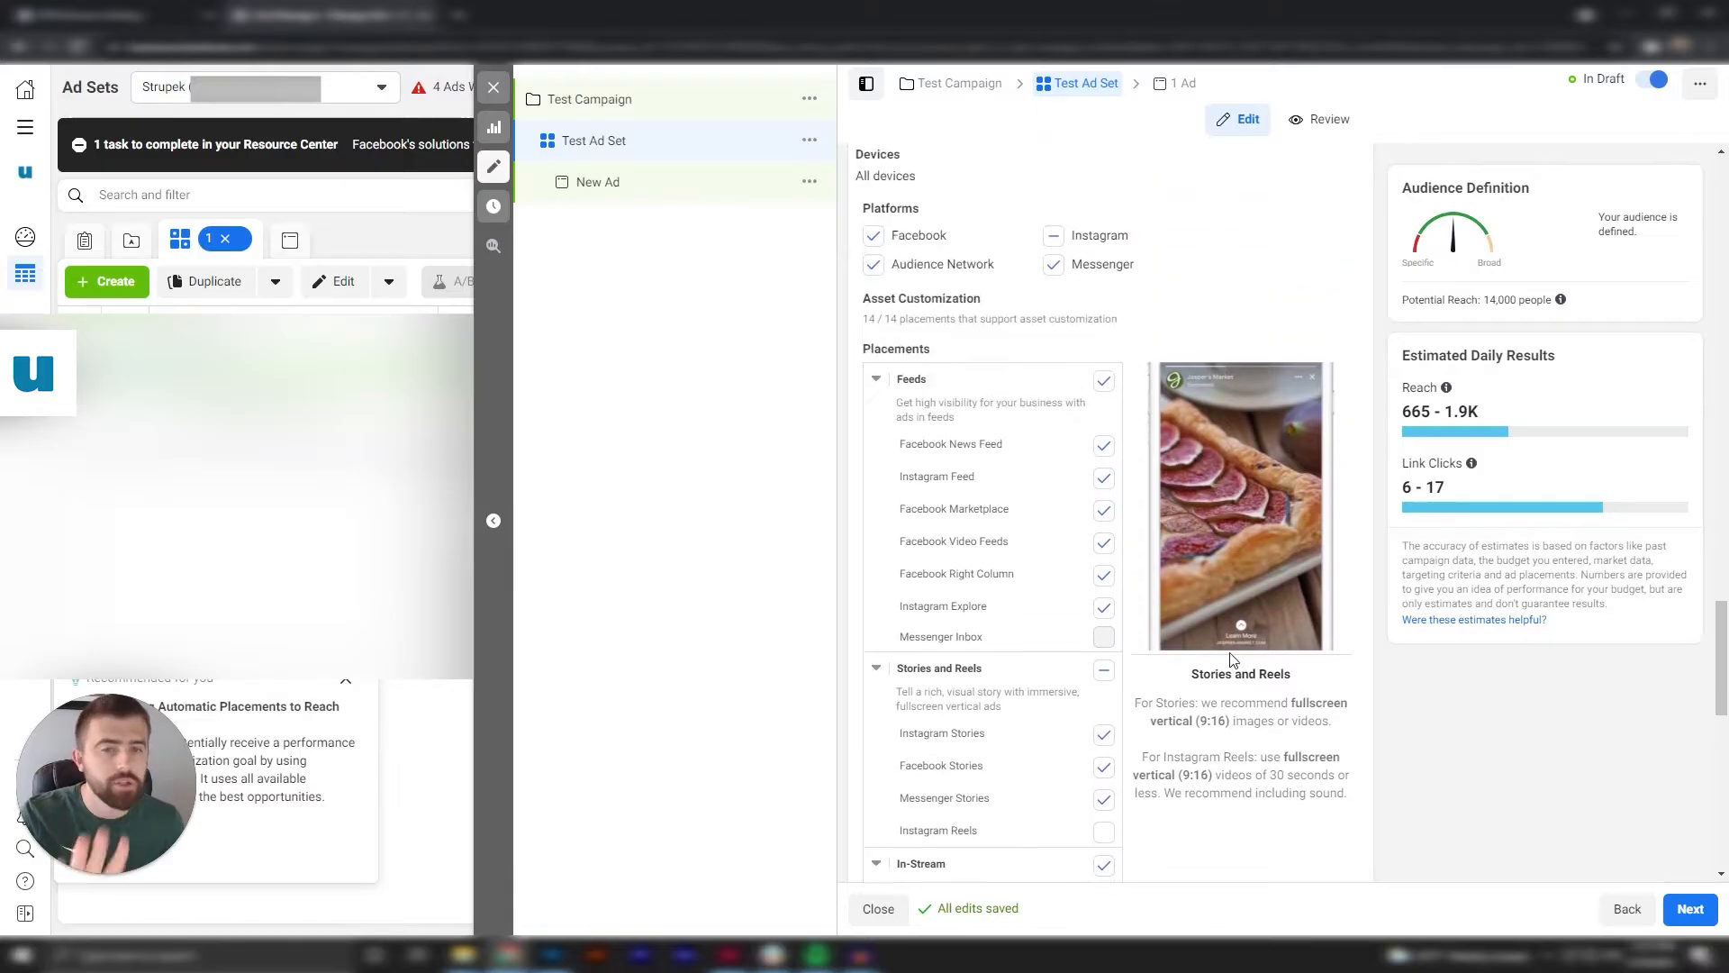
scroll(1245, 415, "down", 4)
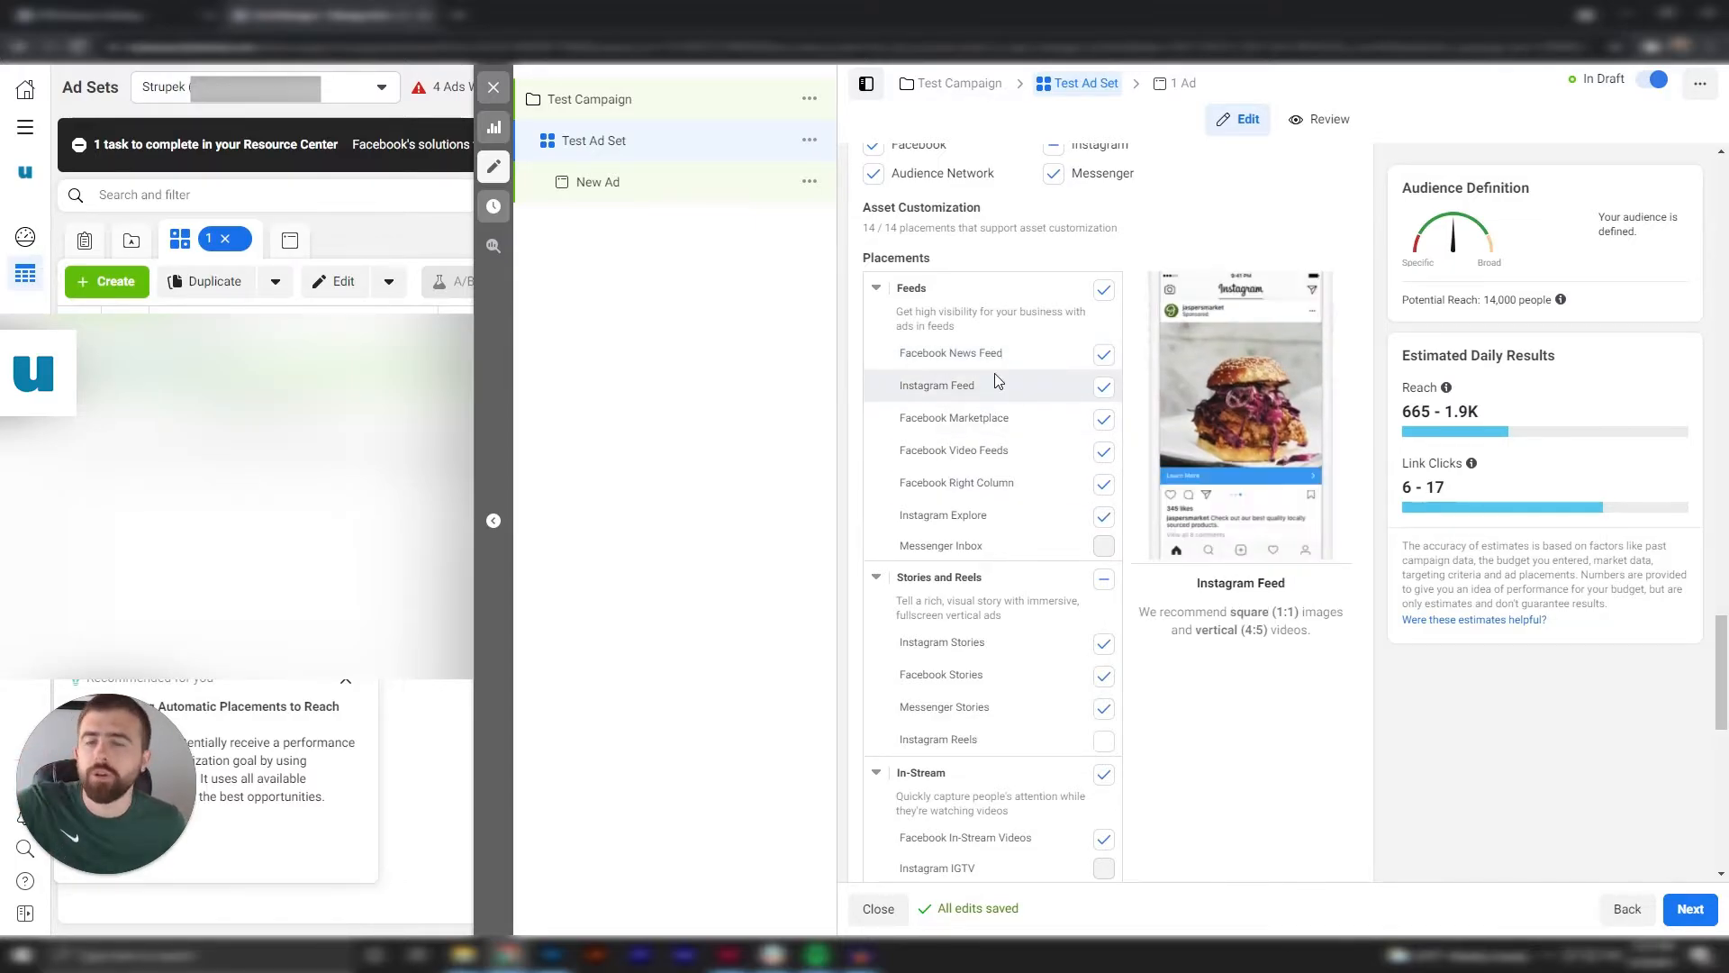
scroll(1036, 450, "down", 1)
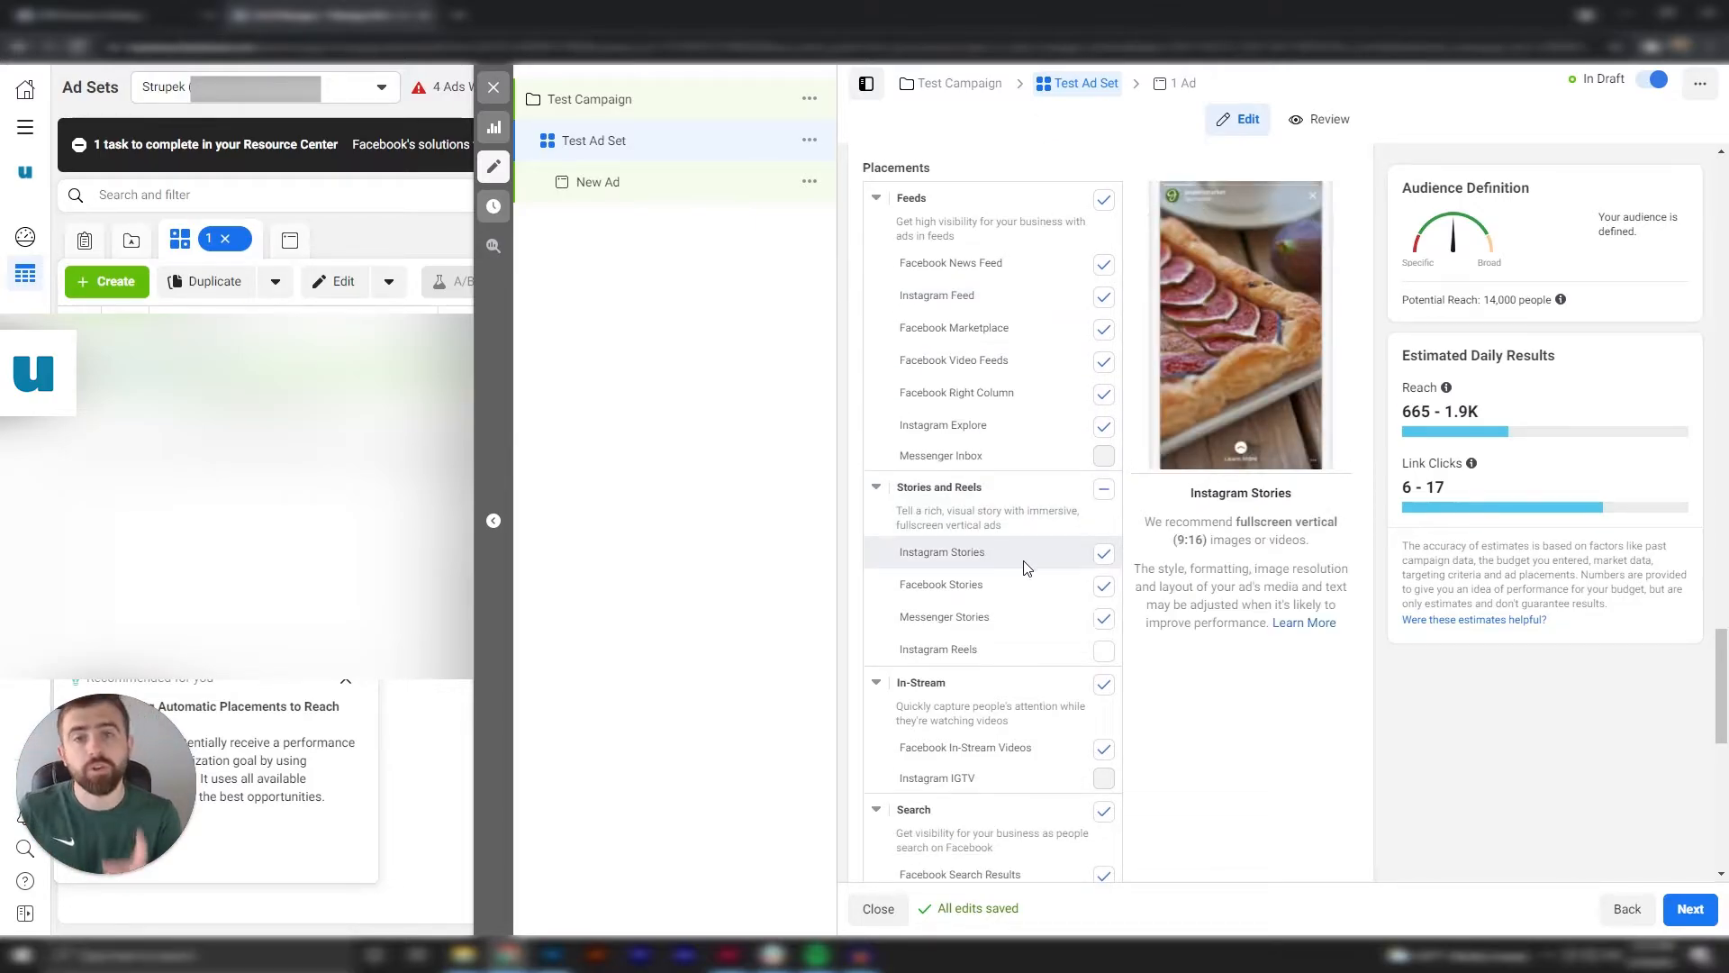
scroll(1023, 559, "down", 1)
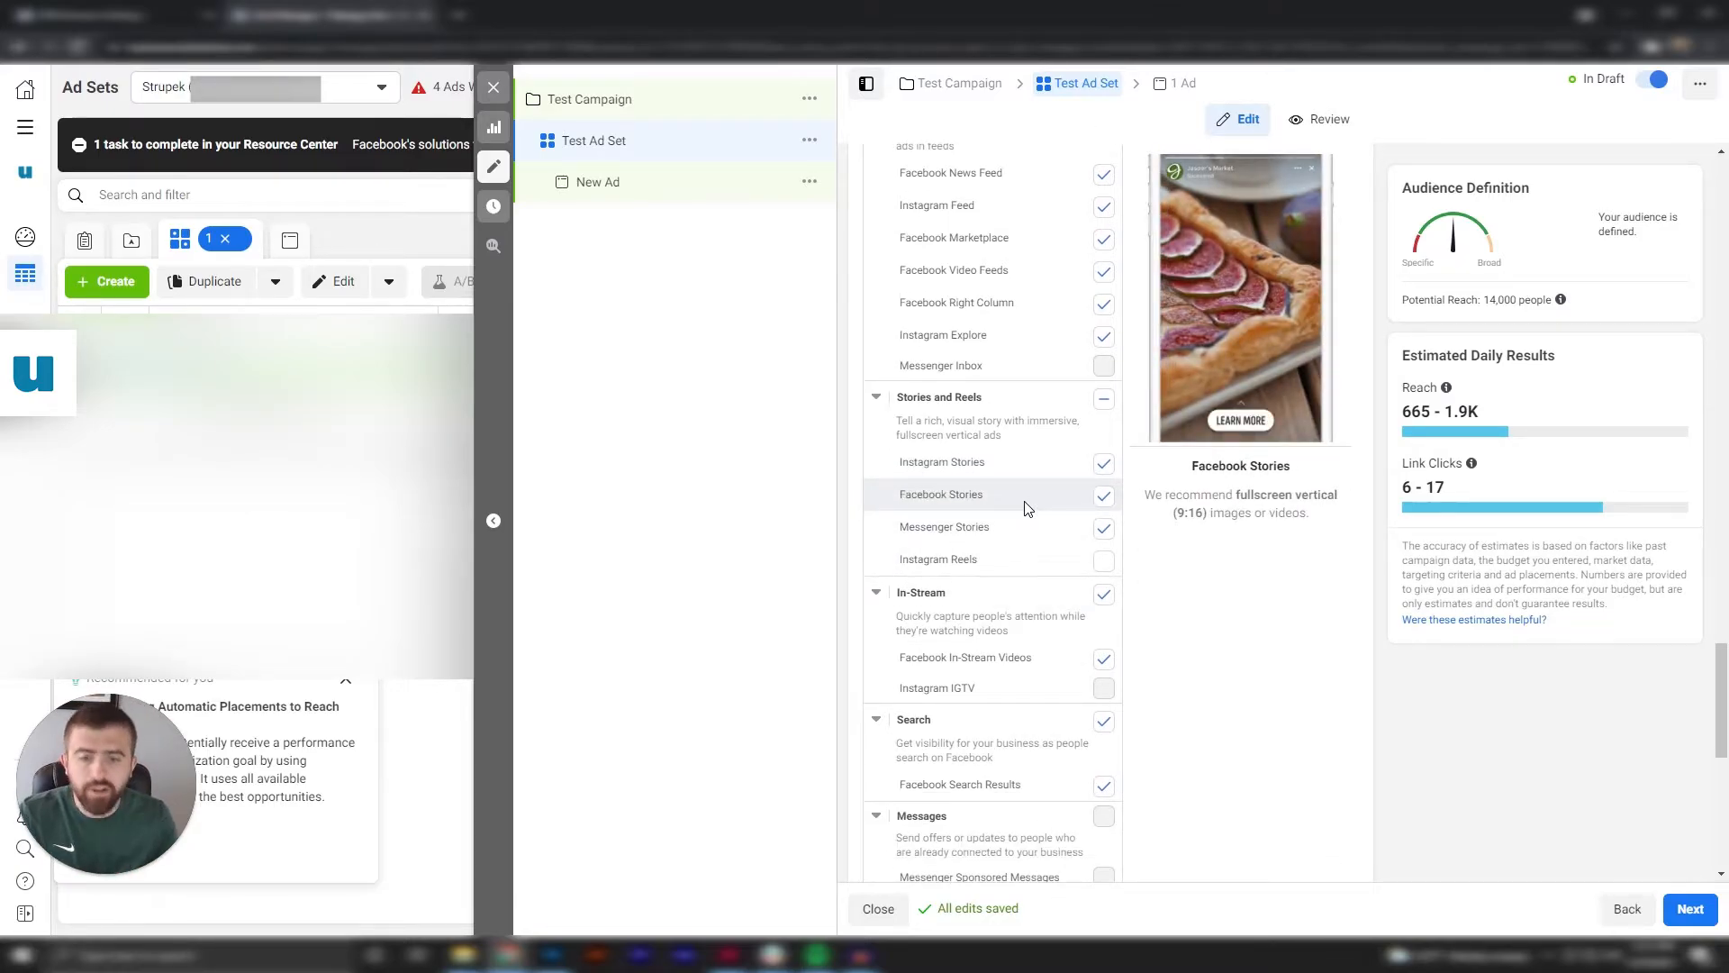
scroll(1024, 509, "down", 2)
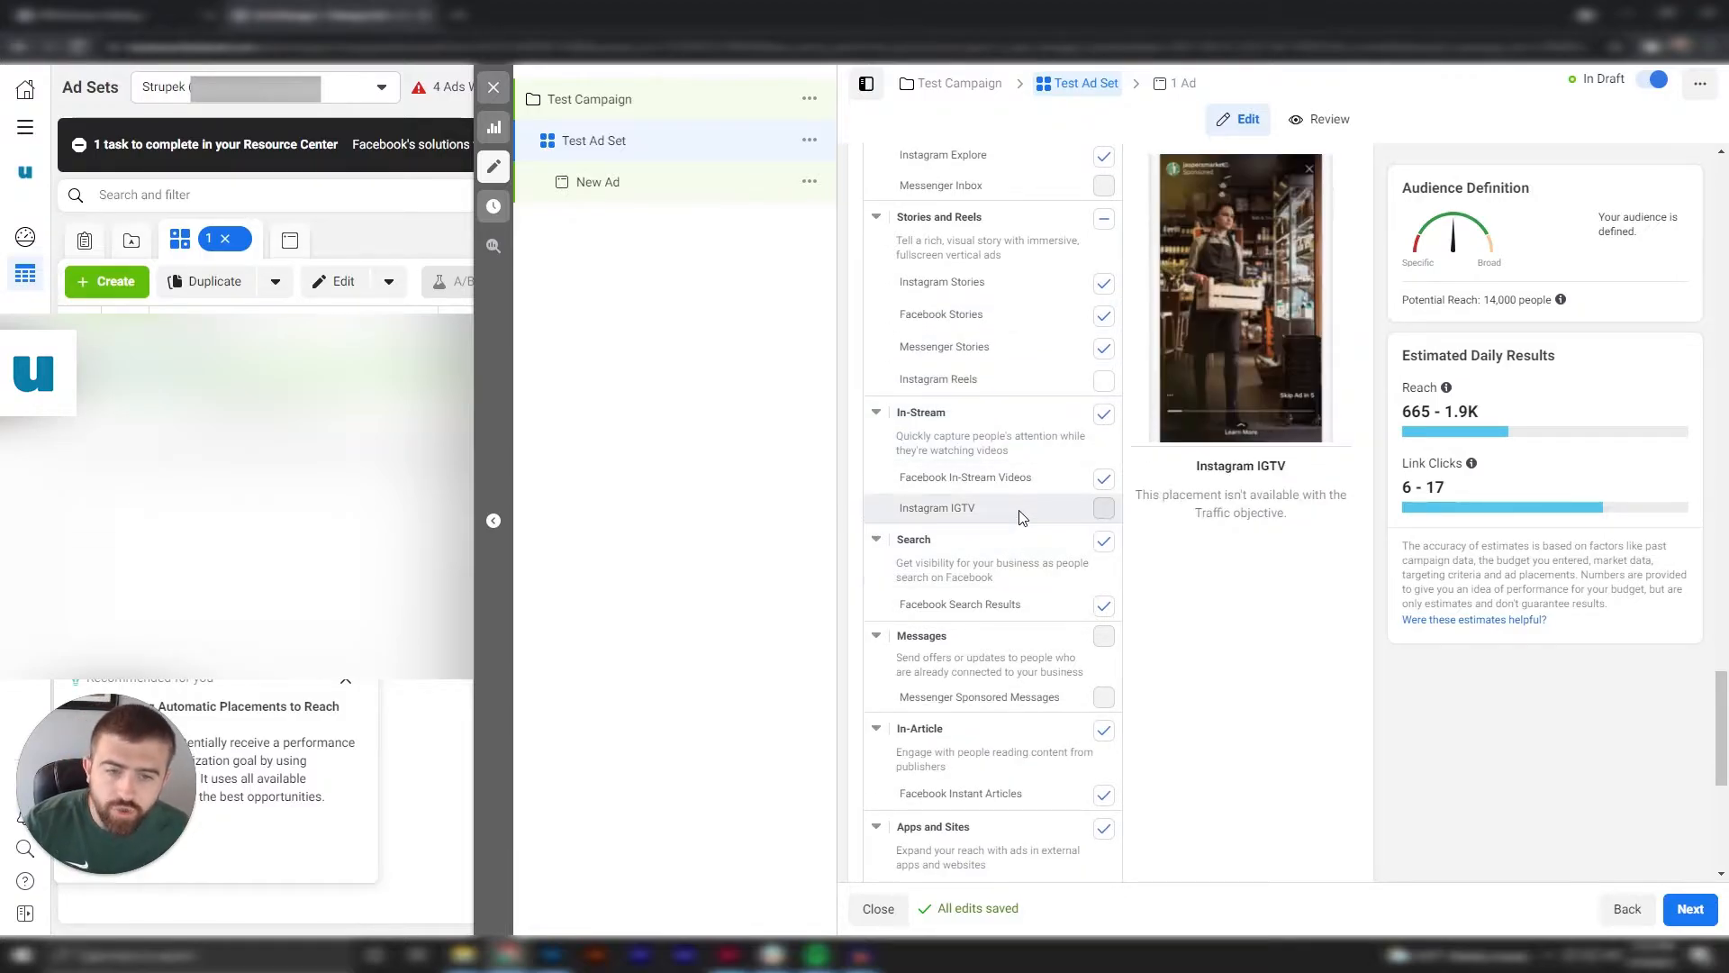
scroll(1022, 520, "down", 4)
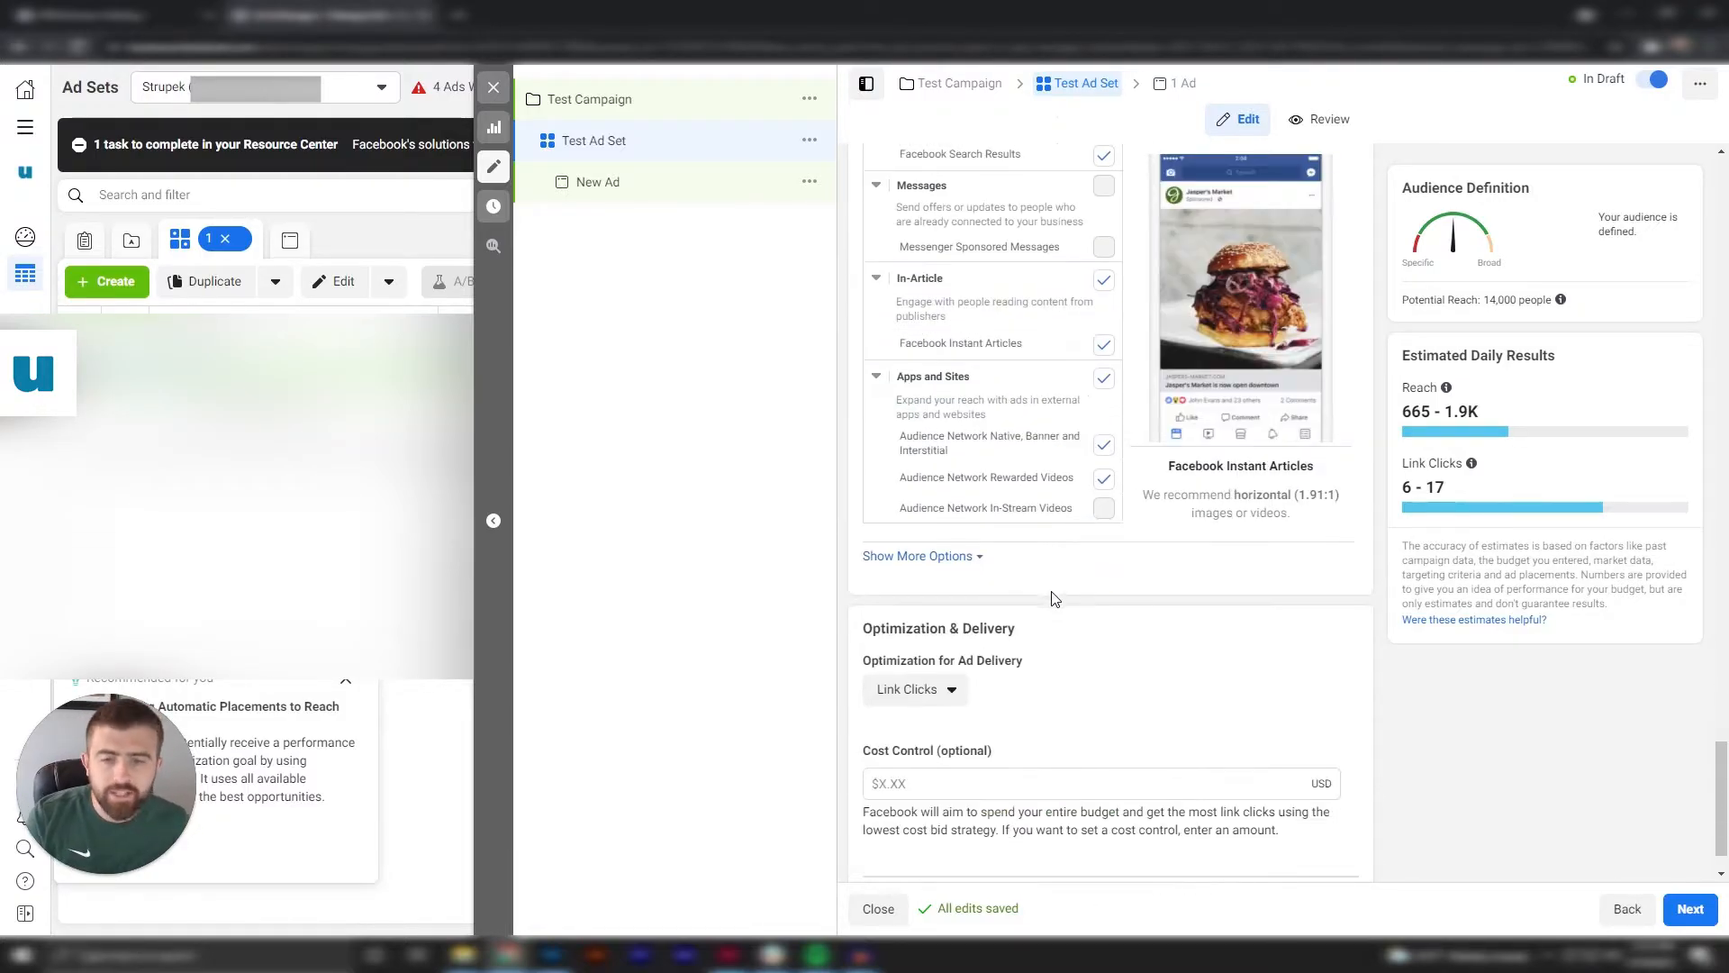
scroll(1054, 599, "up", 6)
scroll(1054, 599, "up", 6)
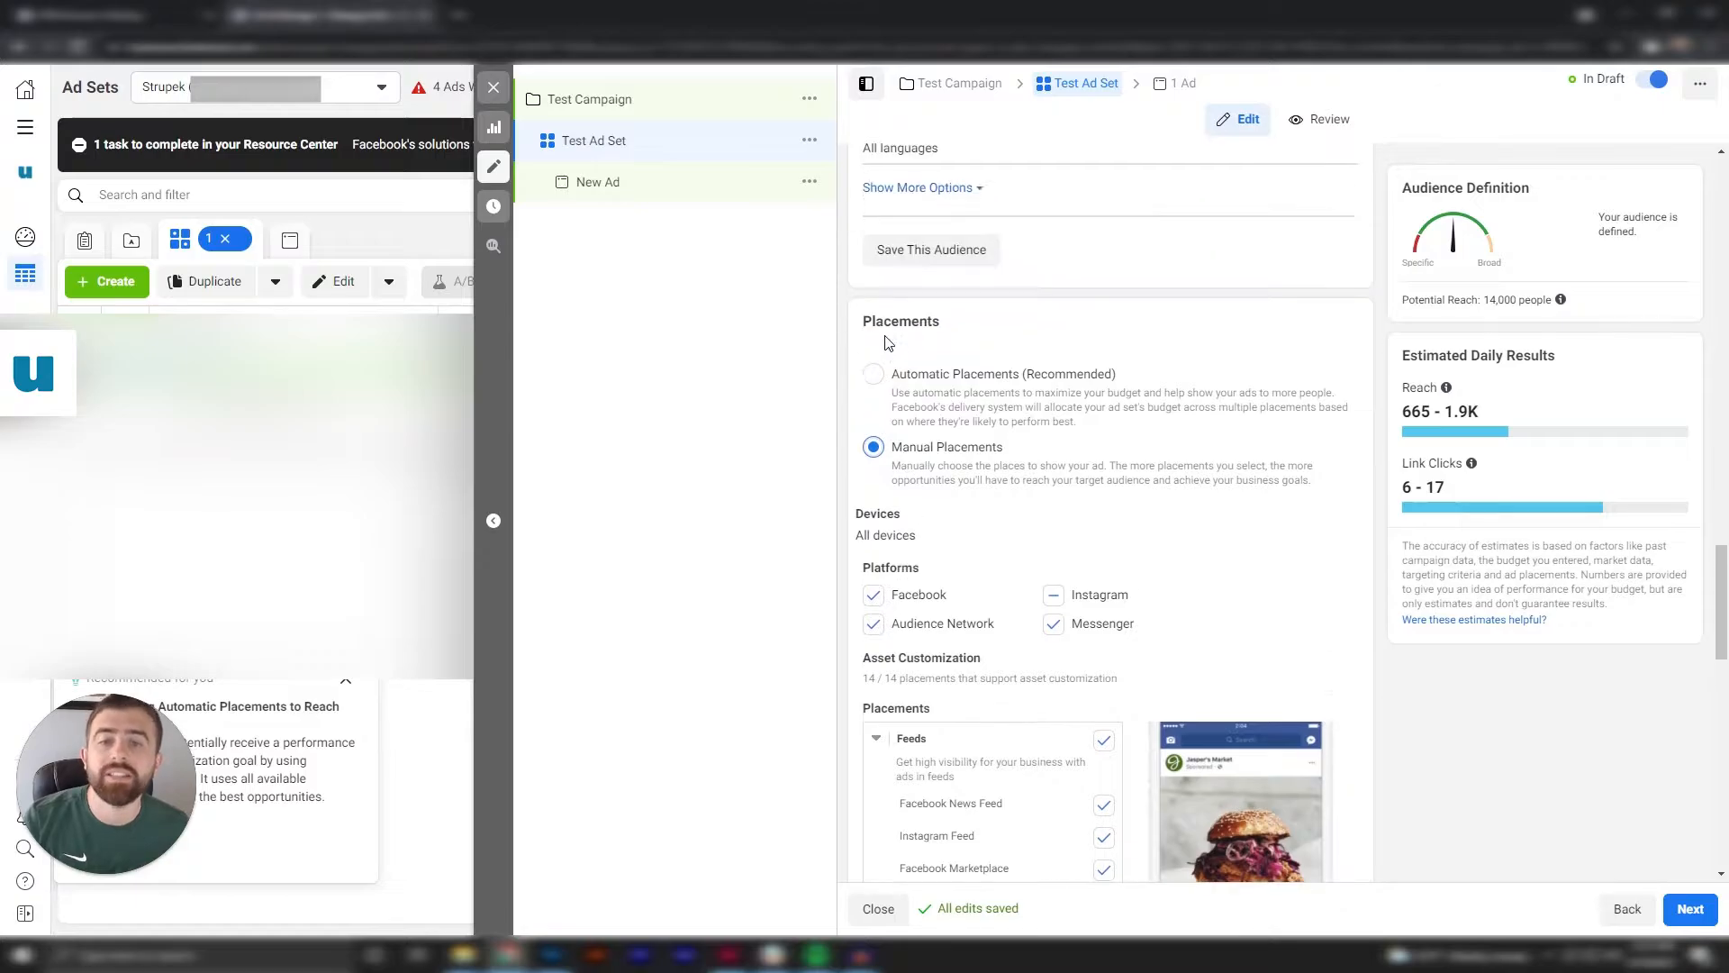
Return the ad set to Automatic Placements and keep Link Clicks as the optimization for ad delivery.
left_click(876, 378)
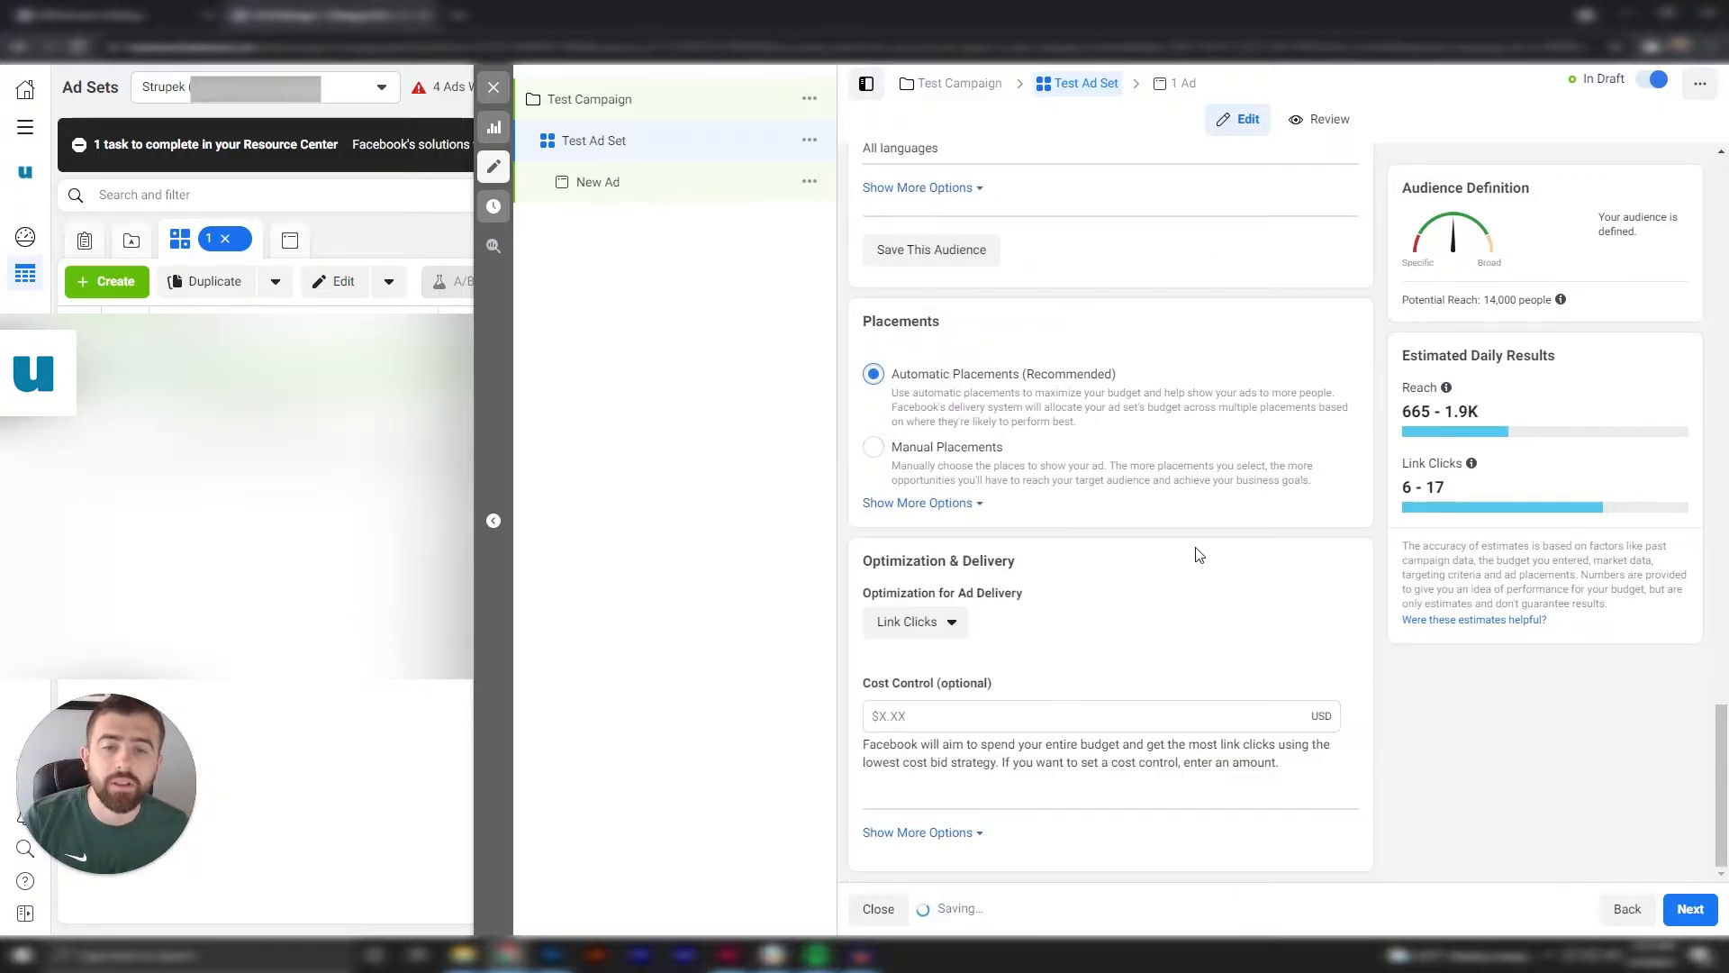
left_click(953, 631)
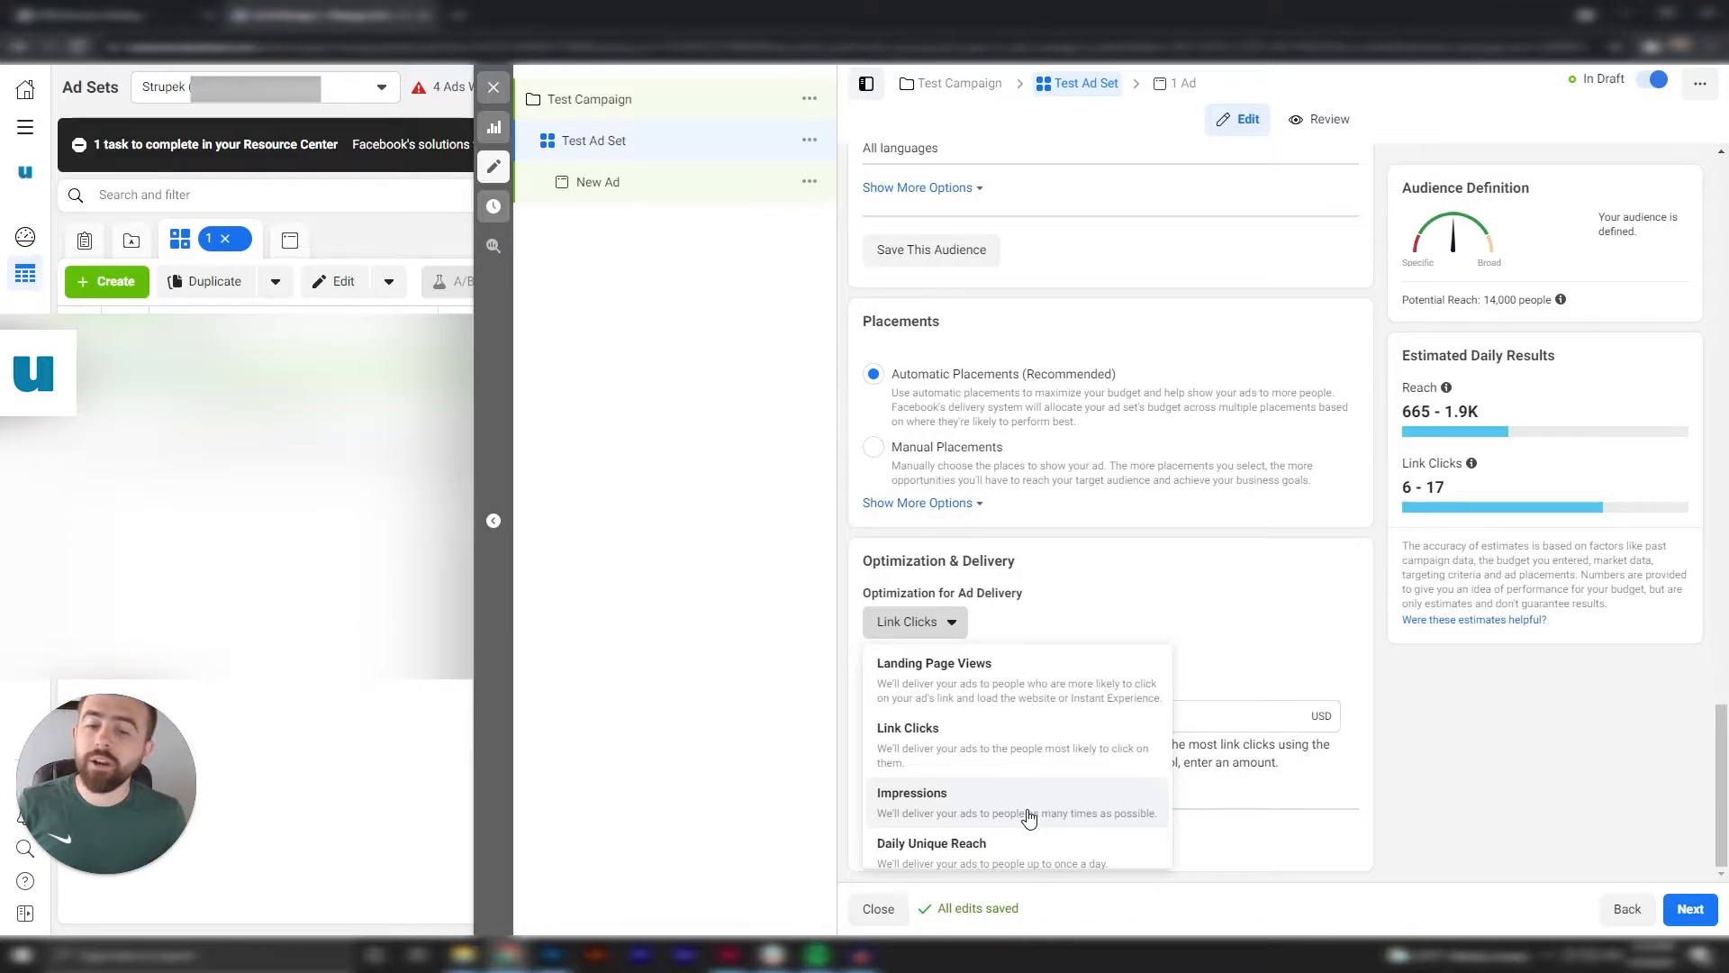
left_click(1044, 764)
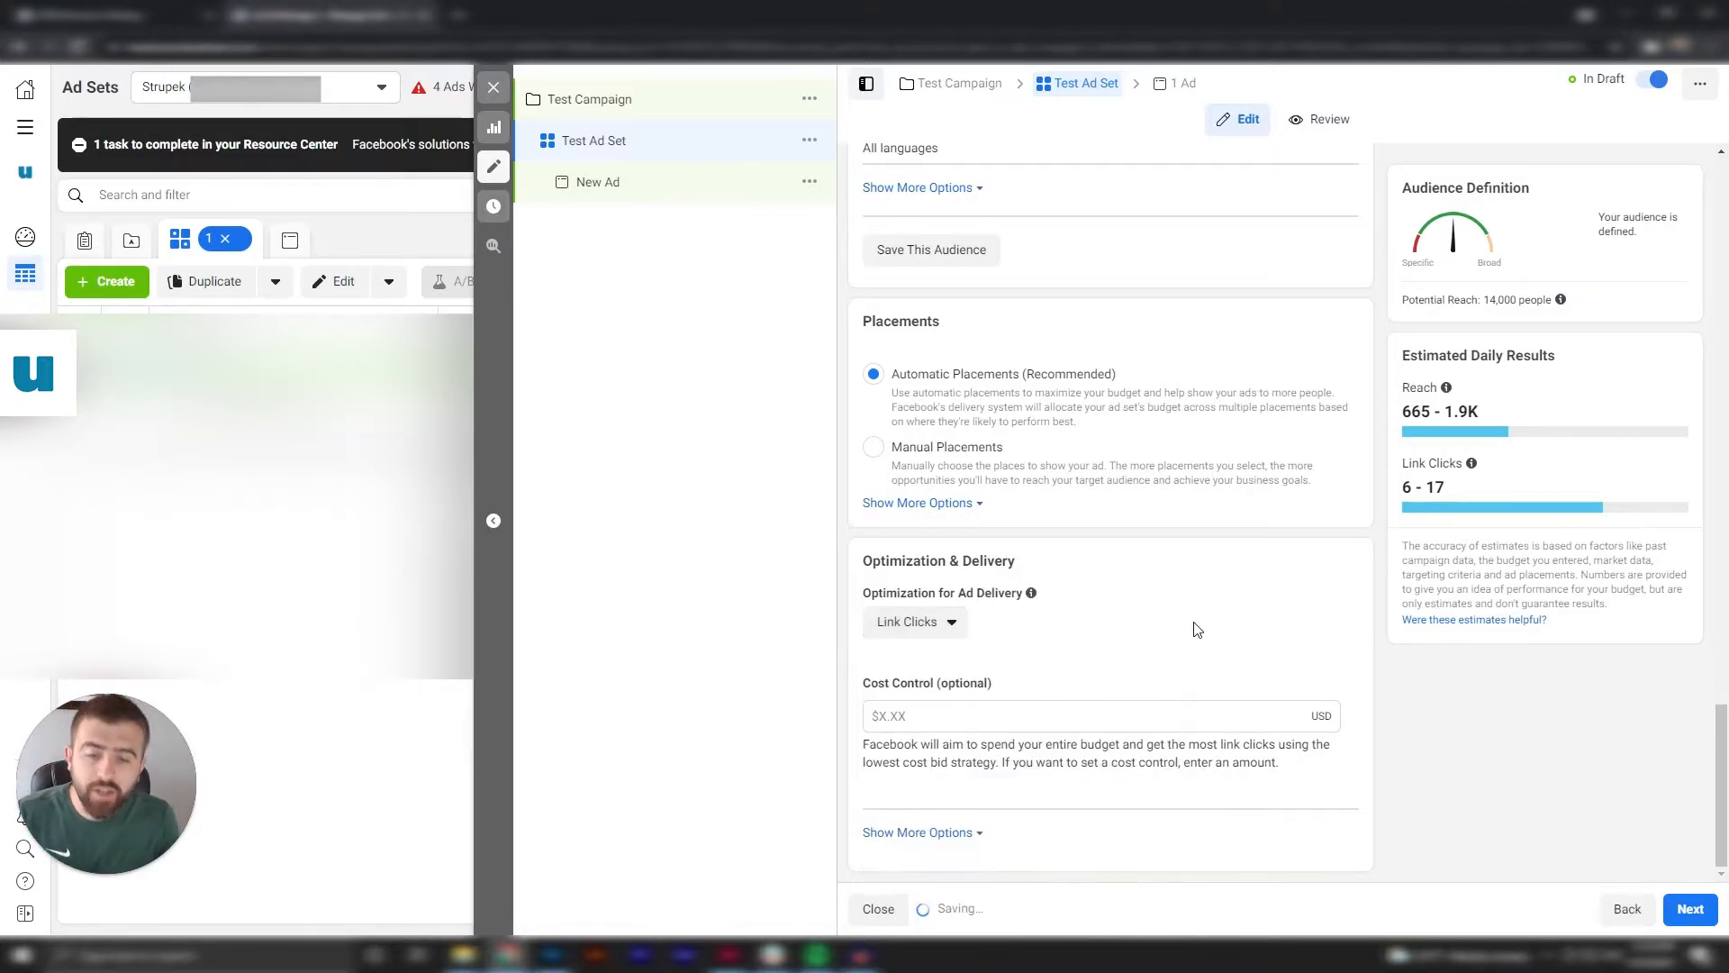
Continue to the ad, name it Test Ad and keep its selected Facebook Page.
left_click(1690, 909)
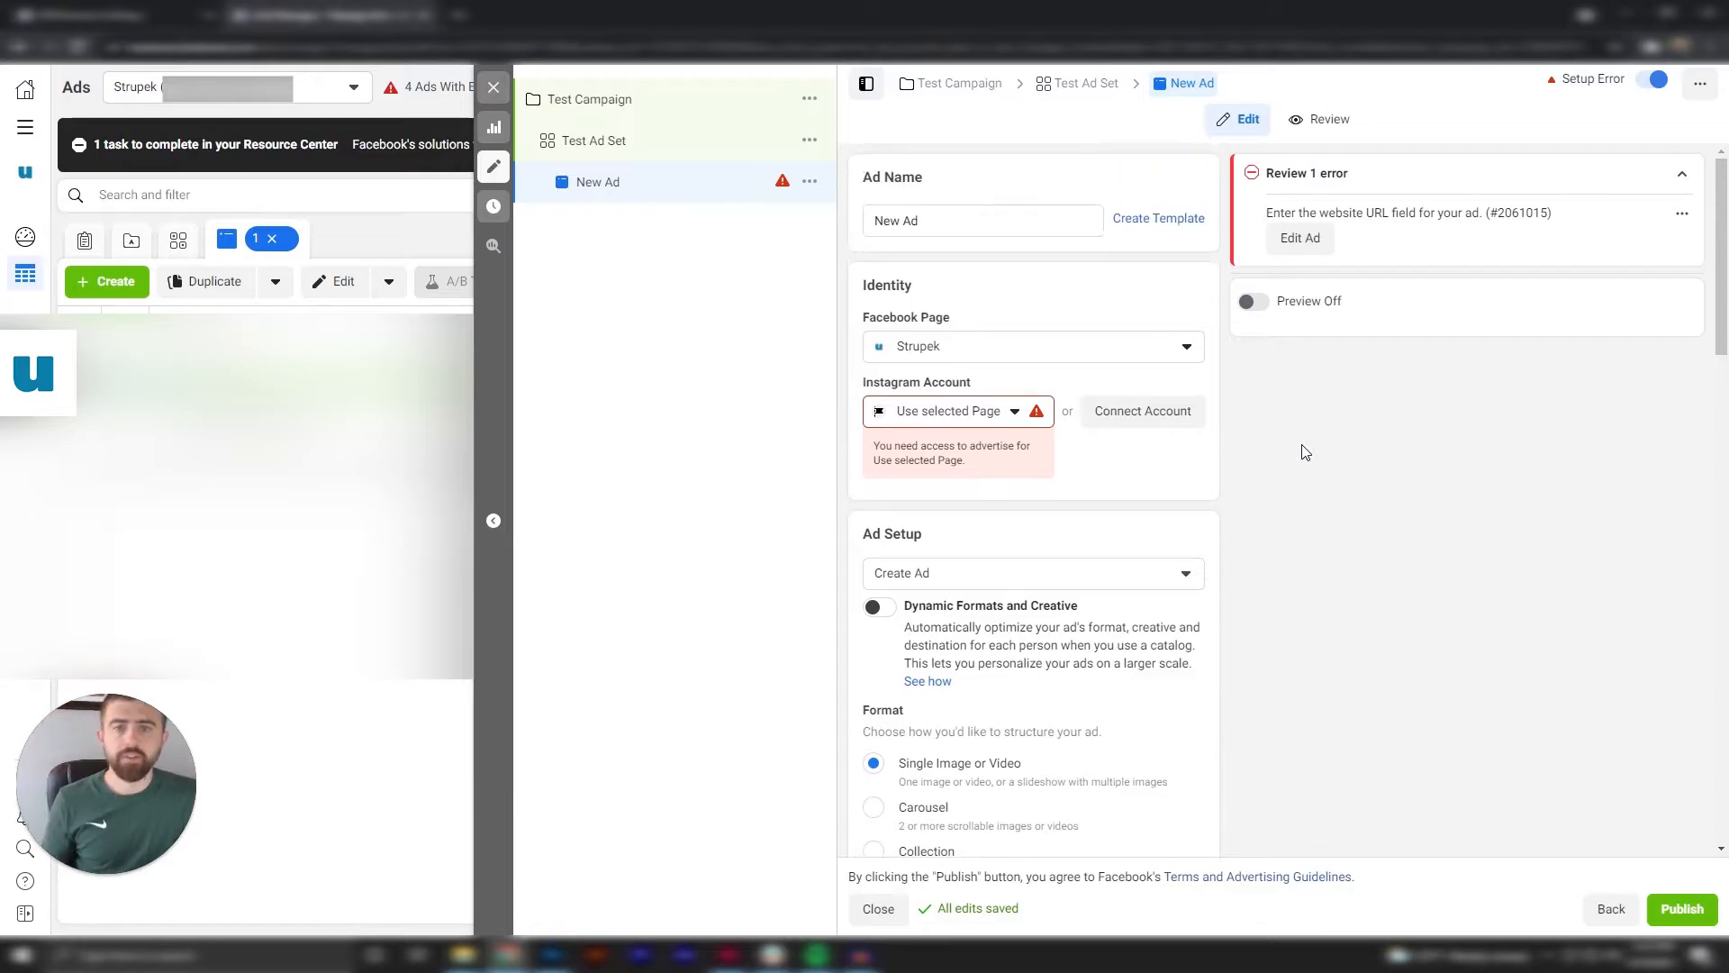
type("Test Ad")
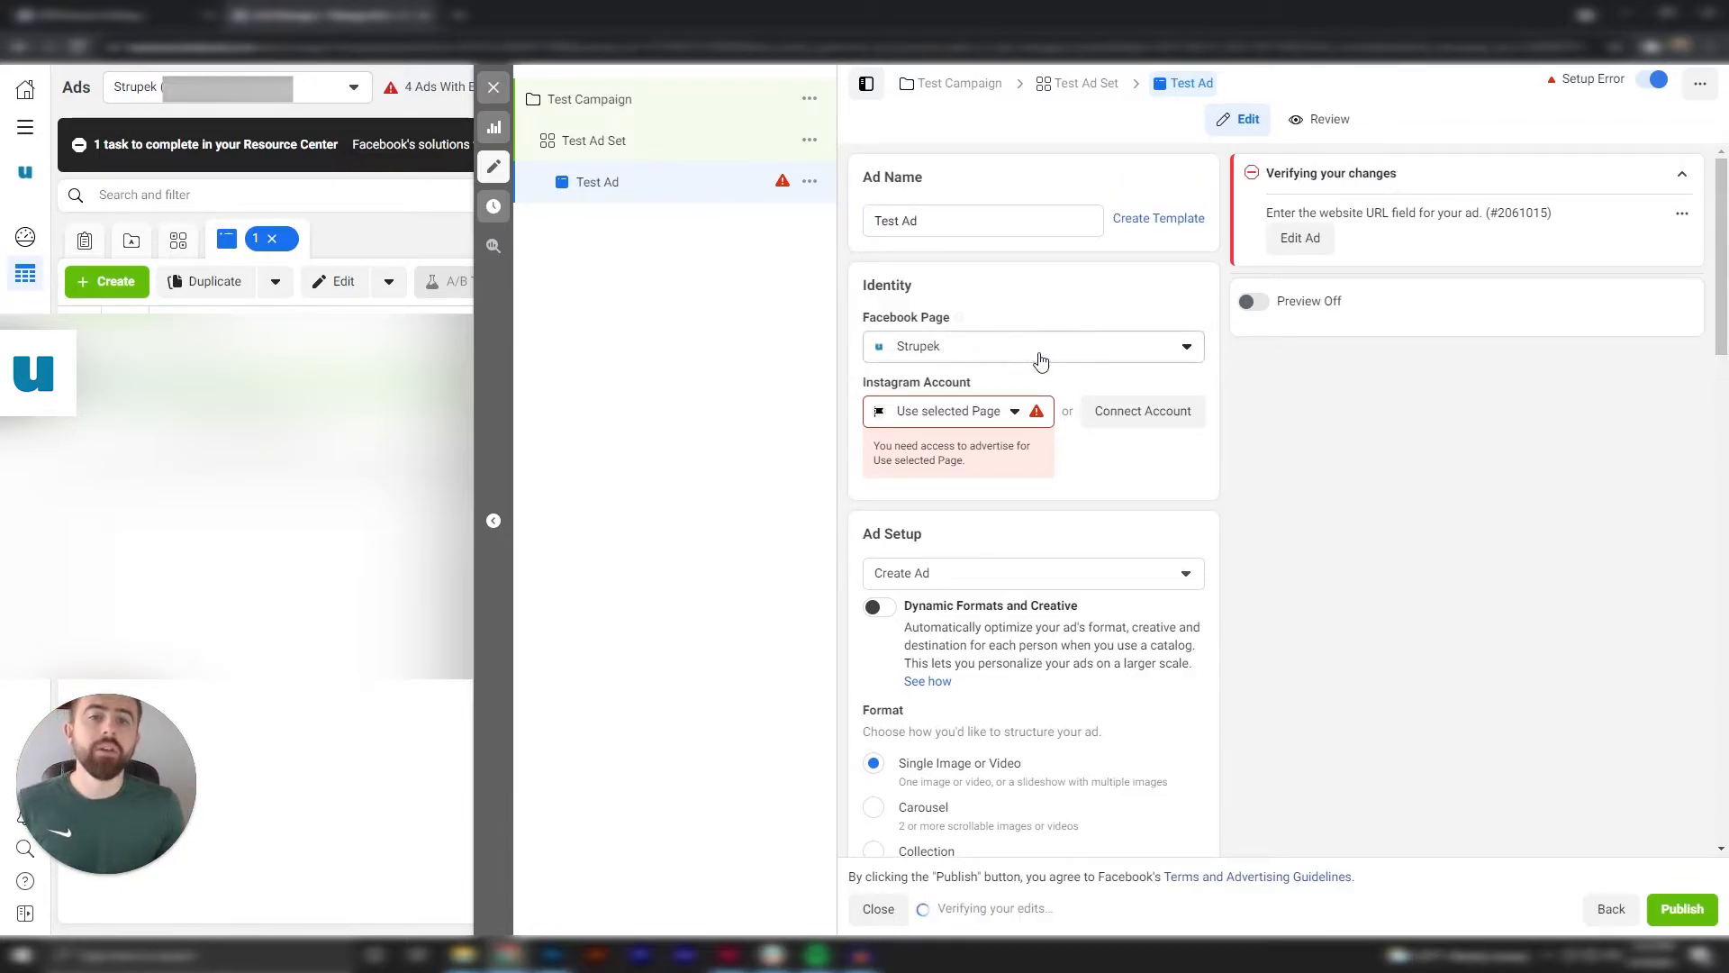
left_click(1077, 358)
left_click(1078, 360)
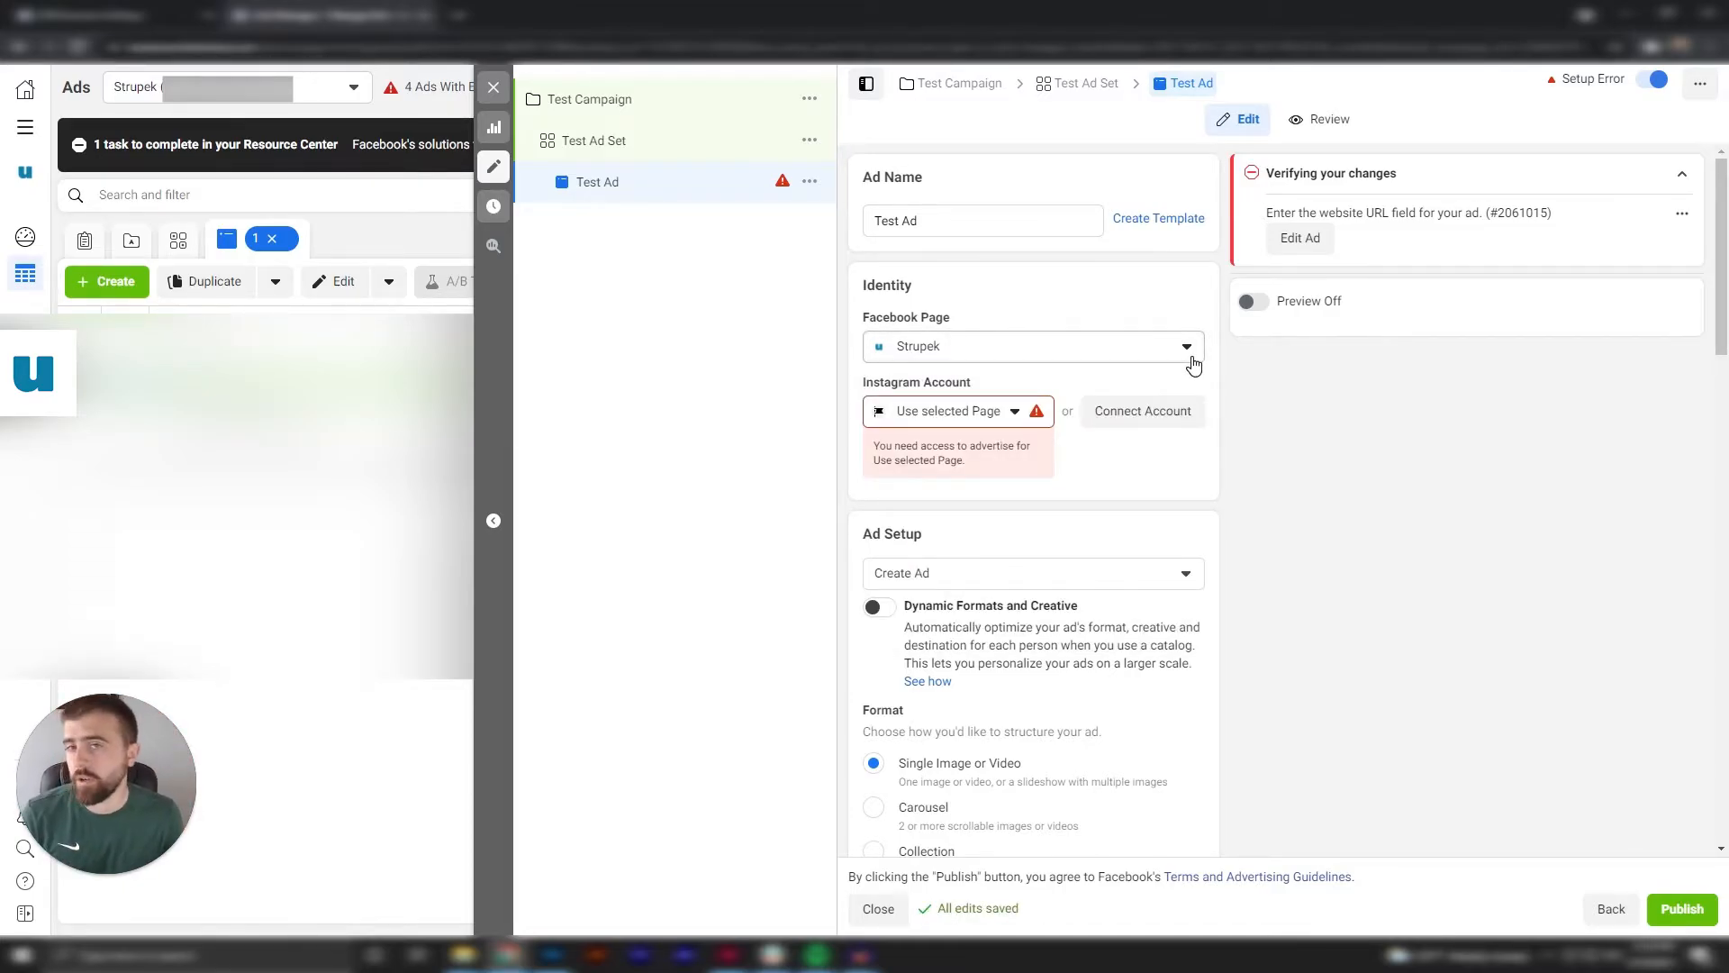
Set the ad's Instagram account to the available personal account instead of the selected Page.
left_click(1012, 417)
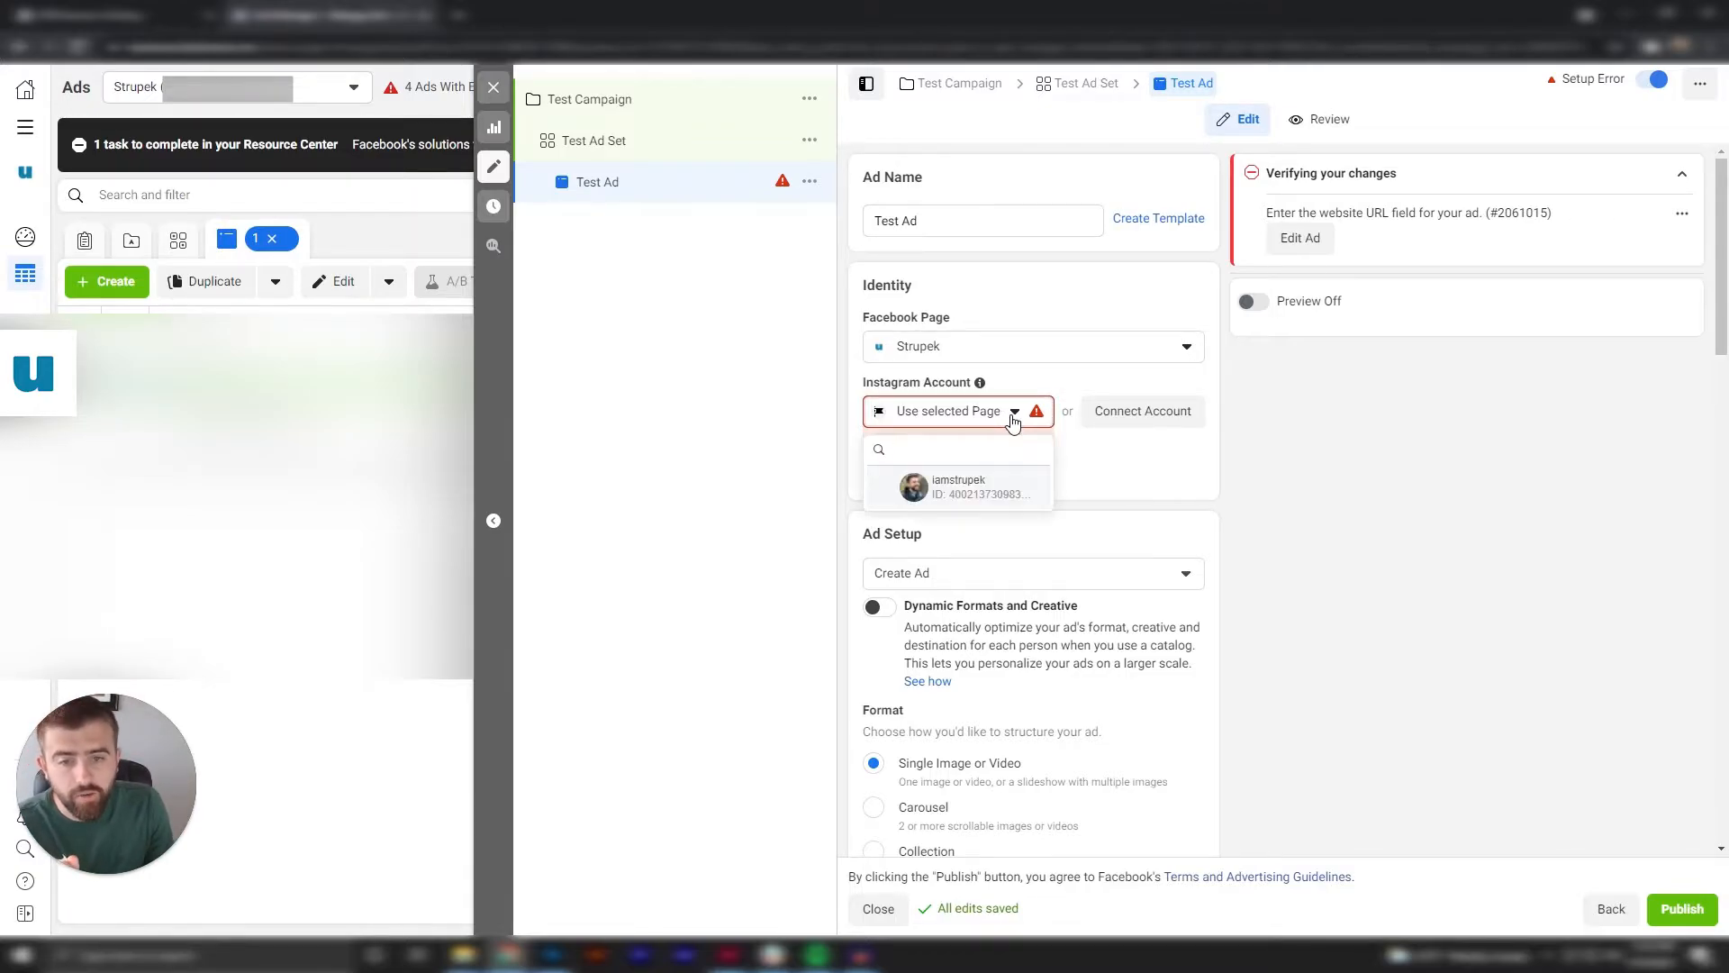
left_click(967, 498)
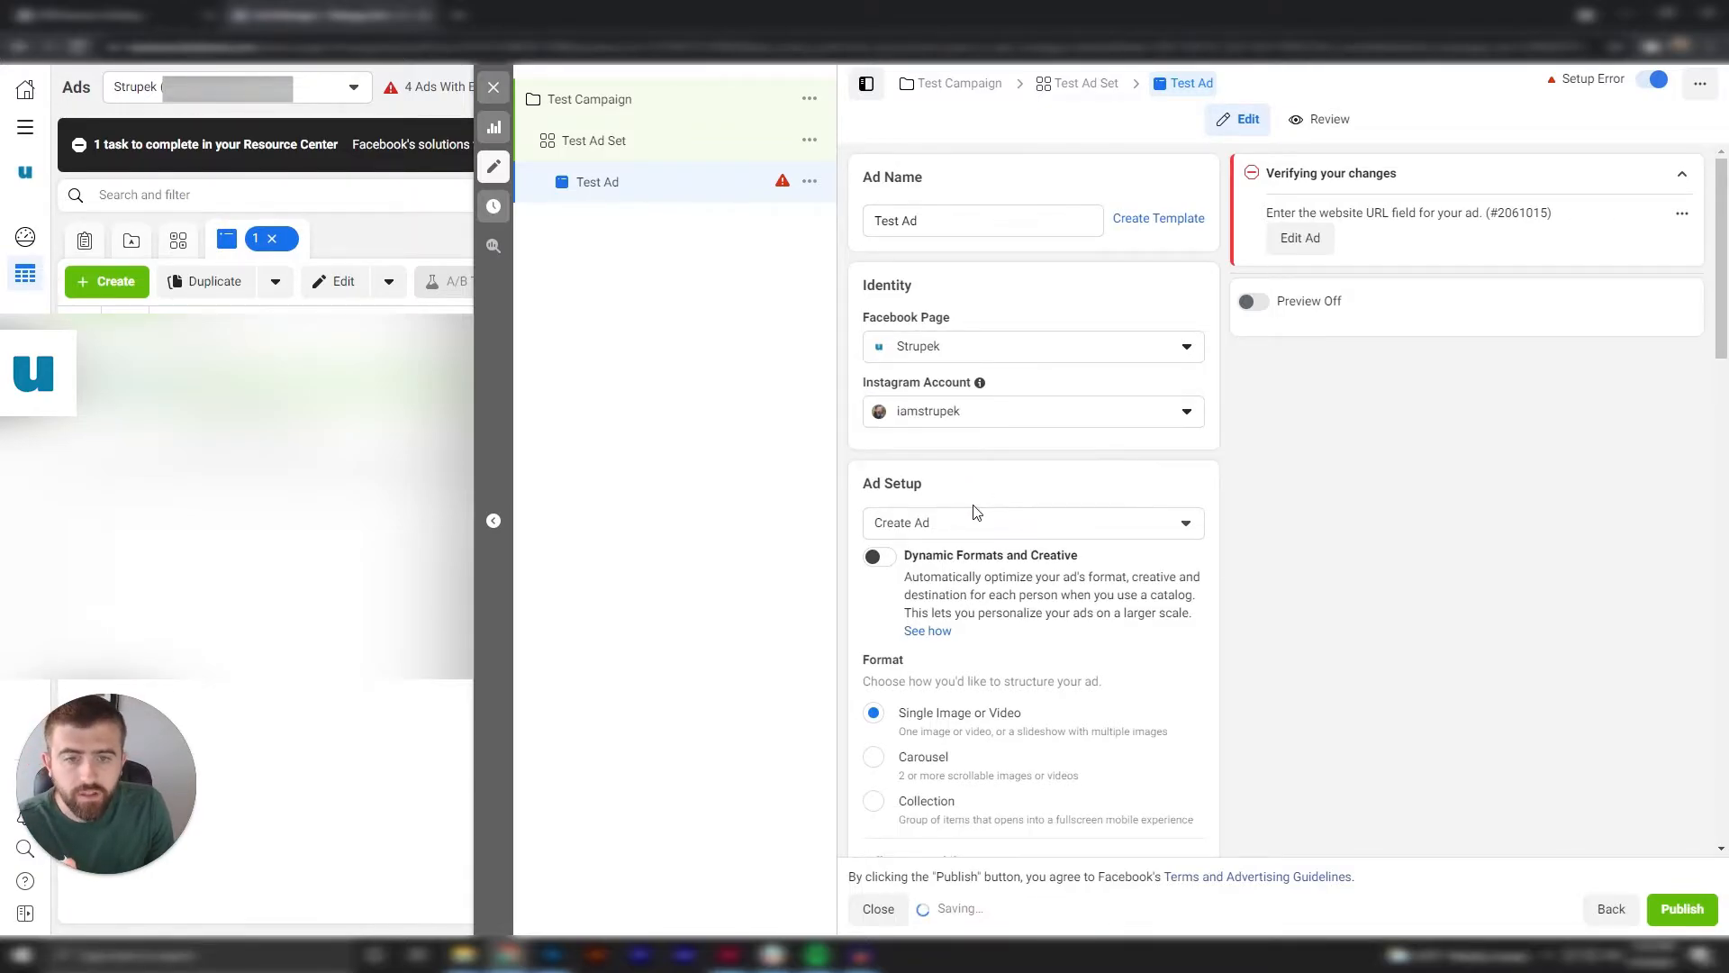
left_click(1106, 420)
left_click(1190, 407)
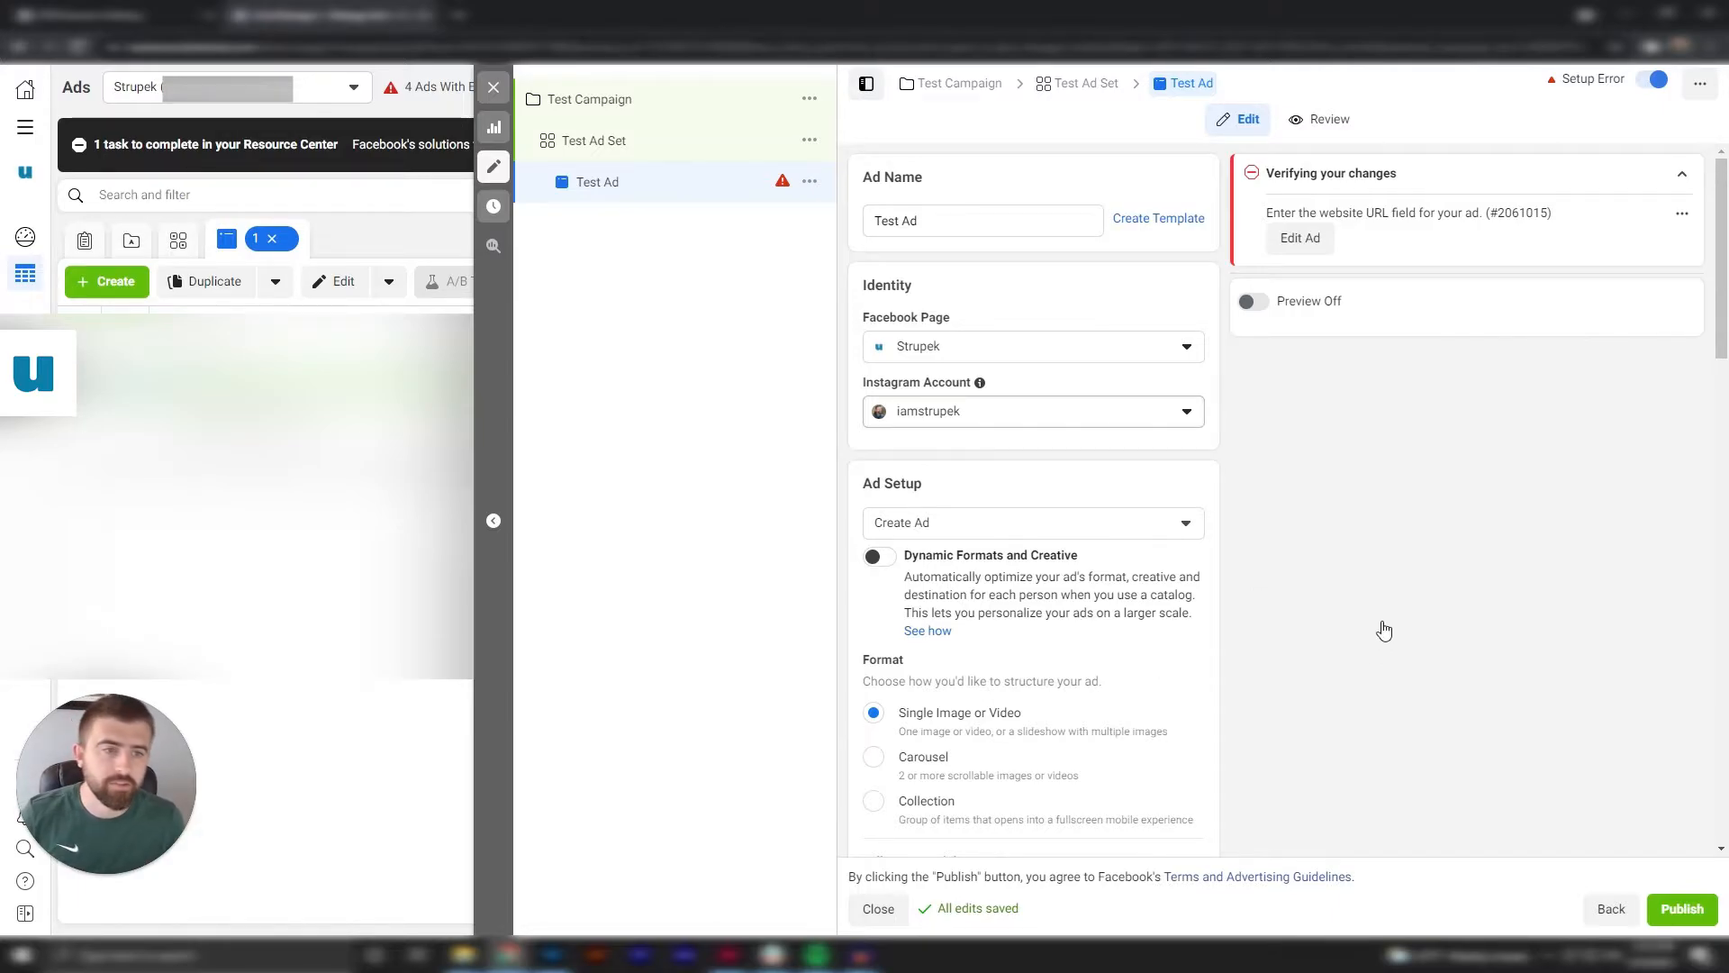
Try the Carousel and Collection ad formats, then return the format to Single Image or Video.
scroll(1384, 631, "down", 4)
scroll(1422, 472, "up", 2)
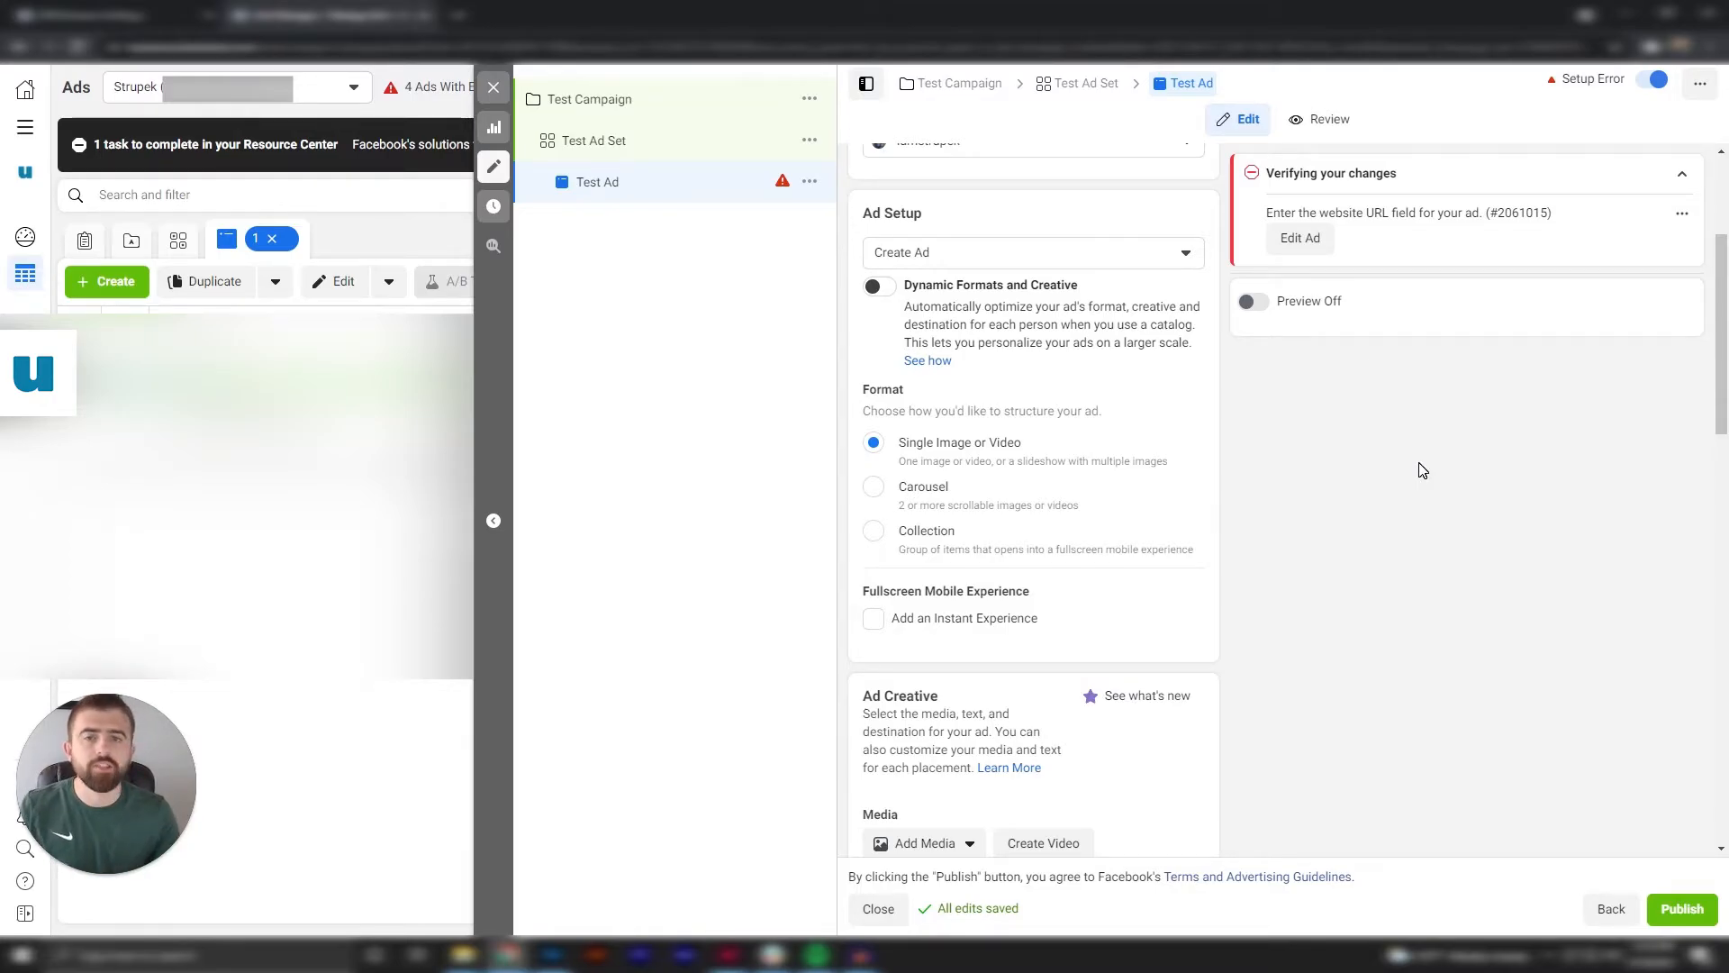
scroll(1442, 469, "down", 1)
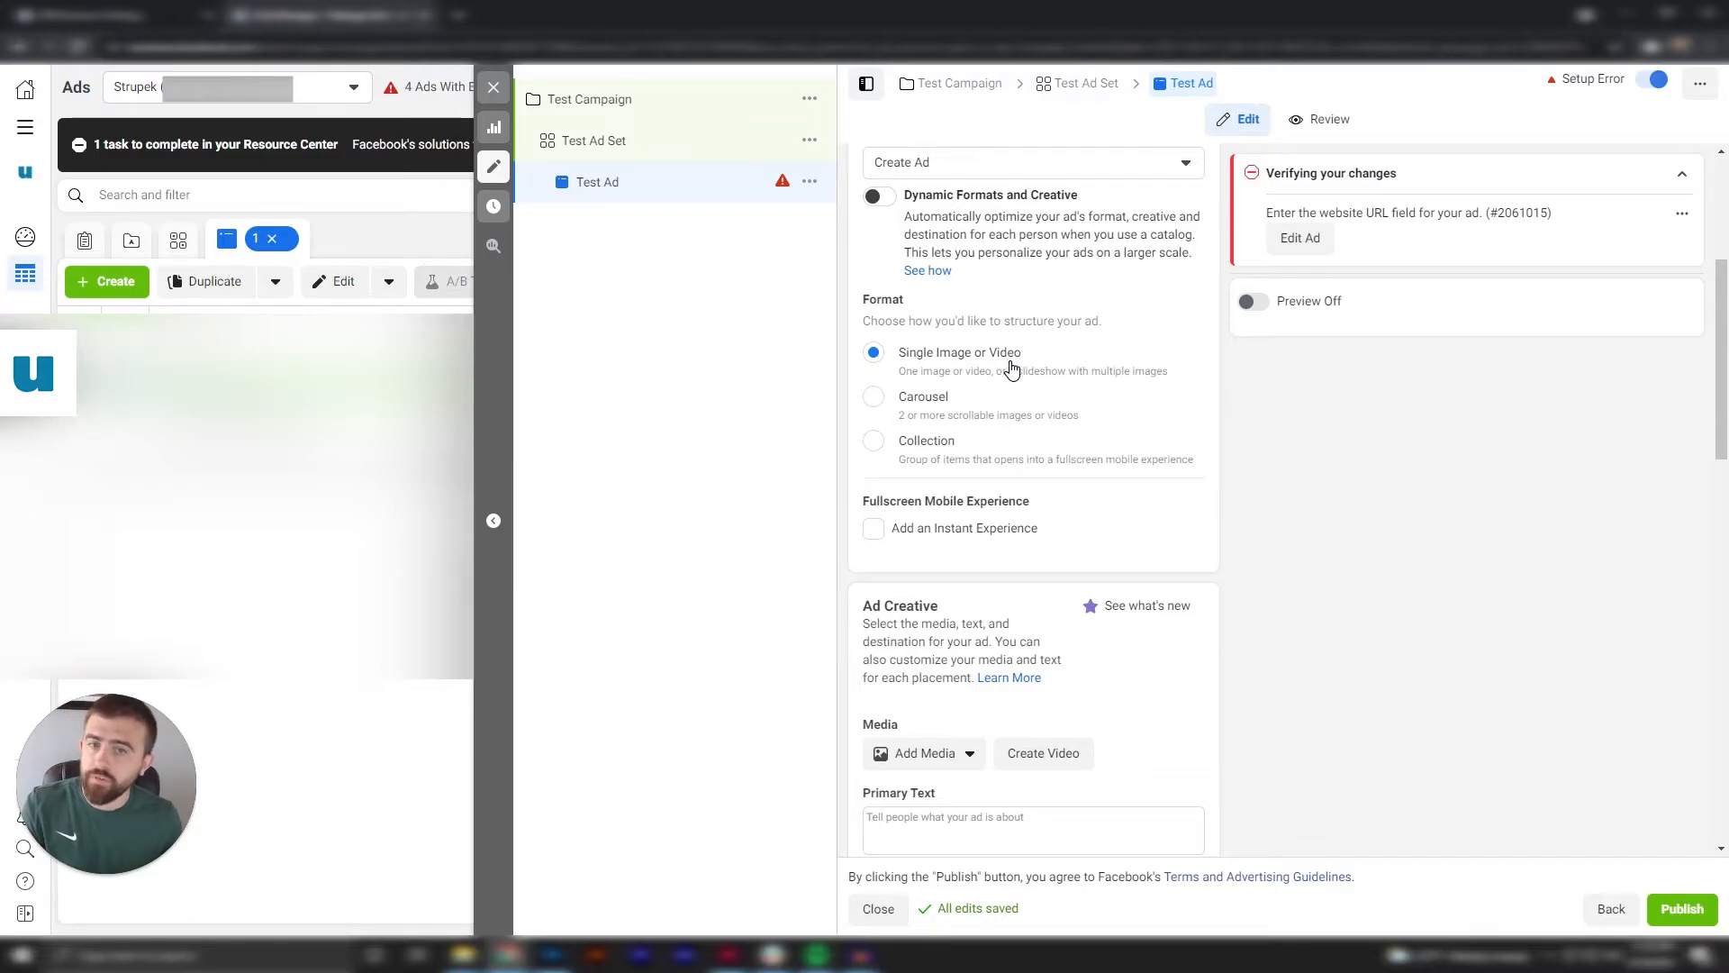
left_click(930, 393)
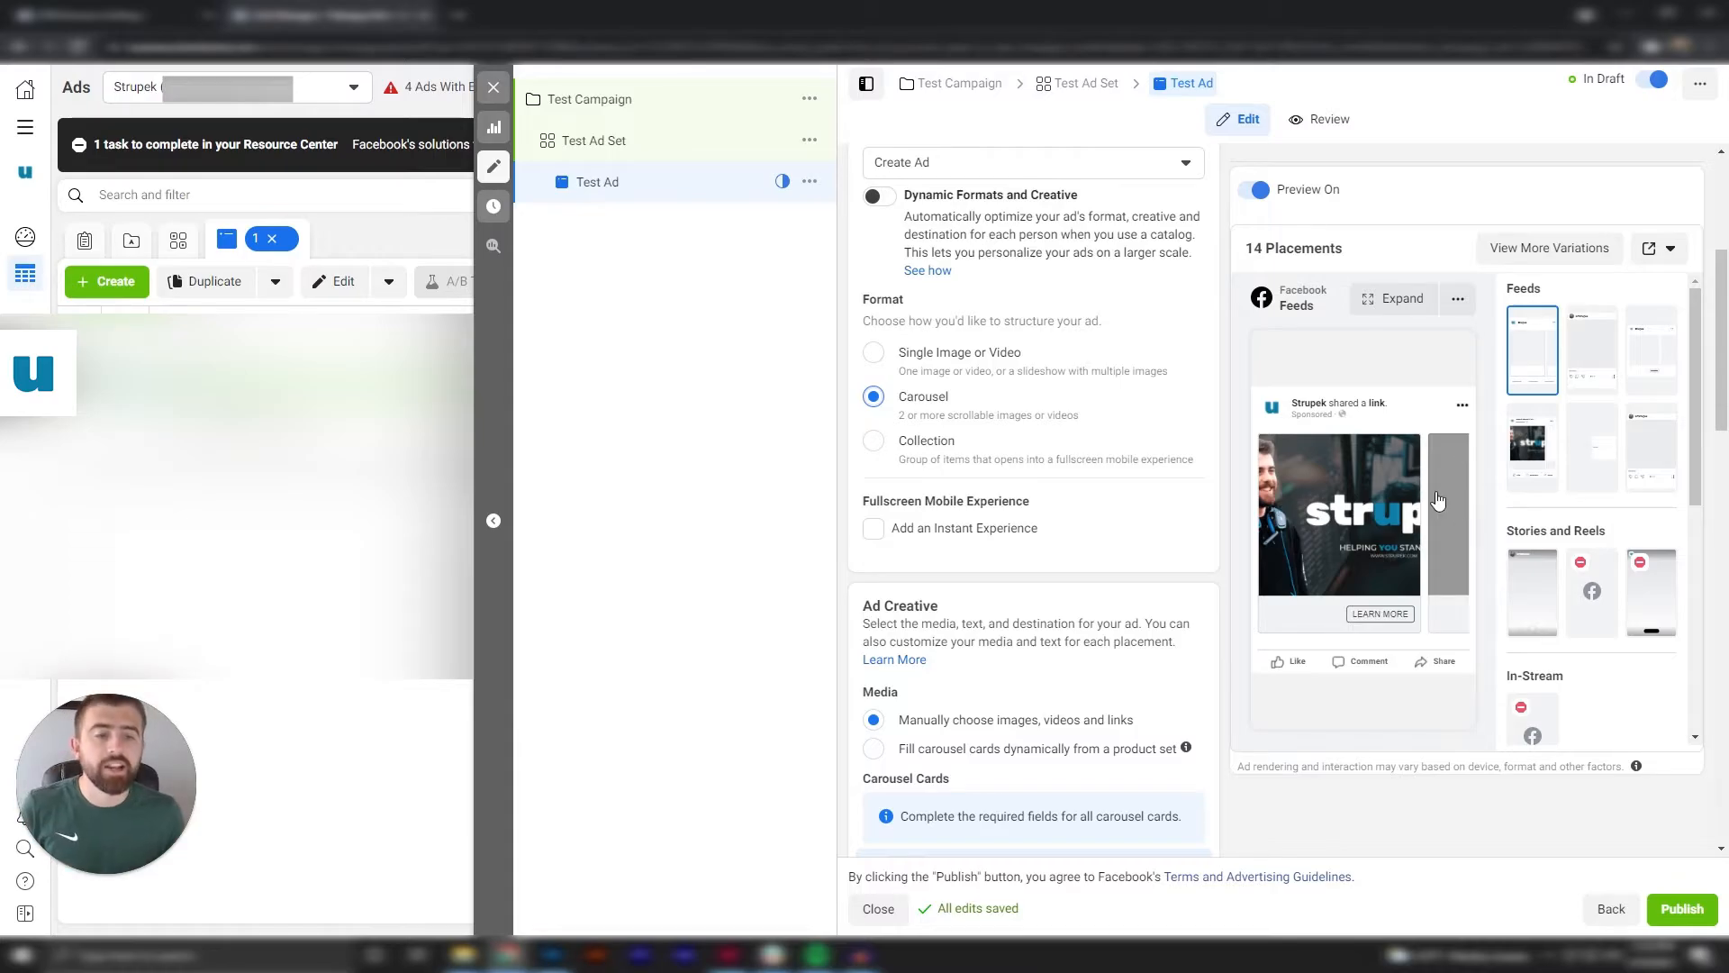
scroll(1081, 548, "down", 1)
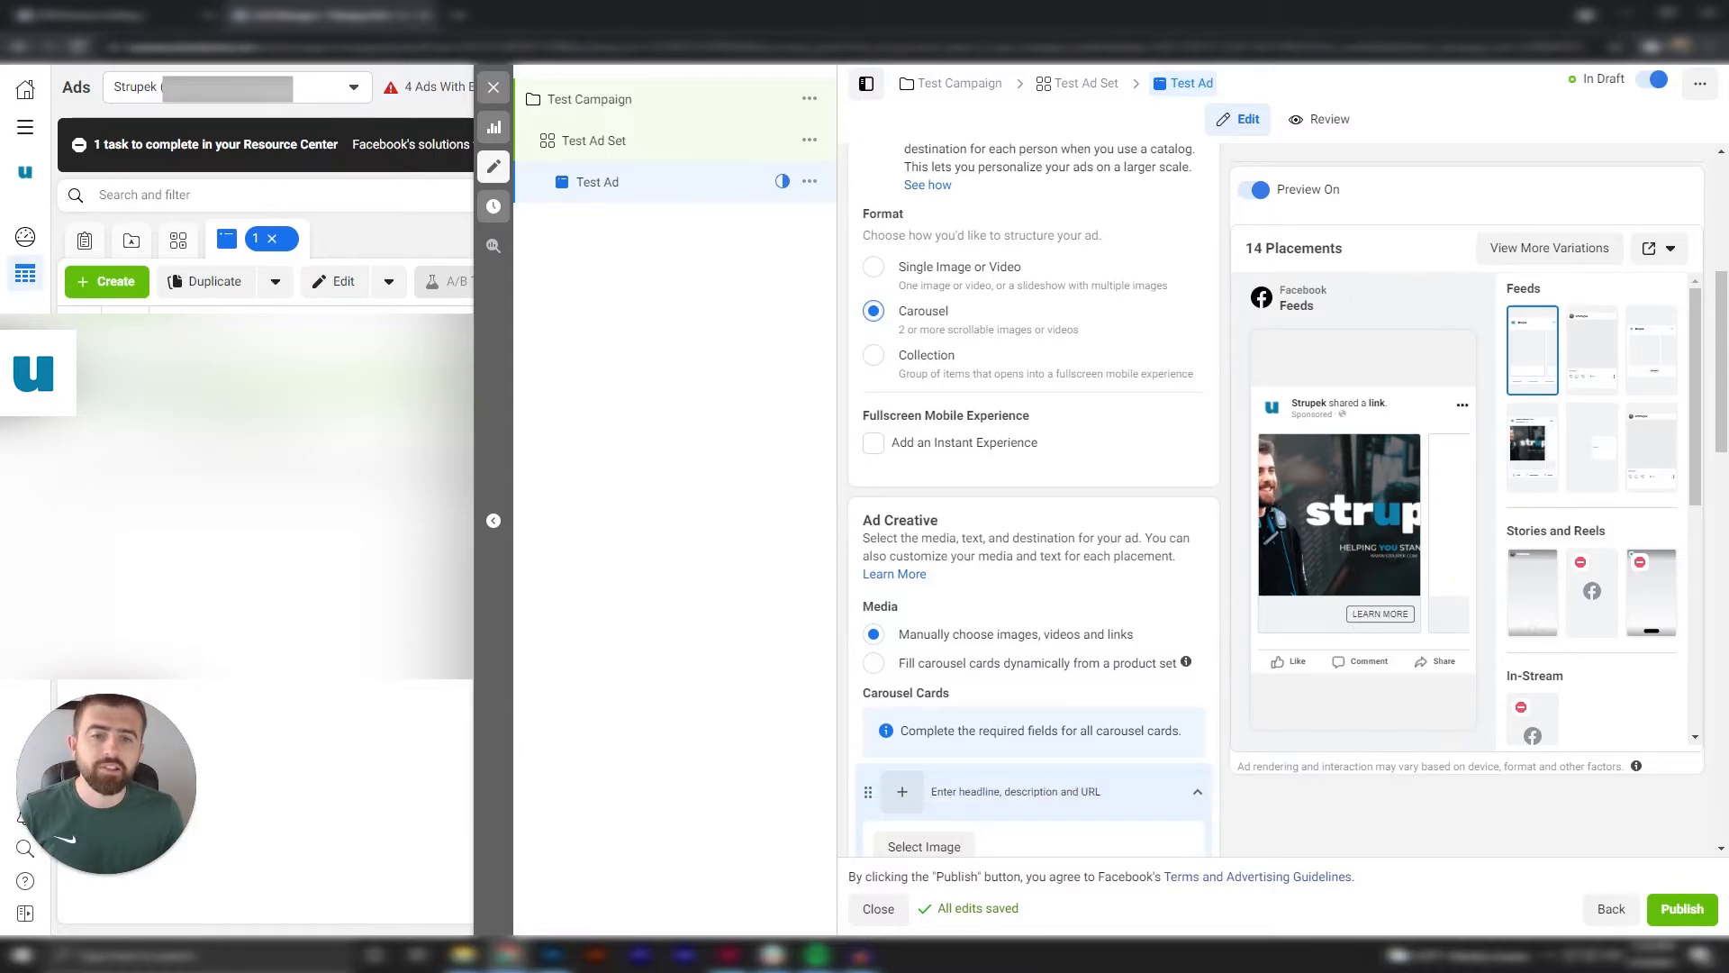
left_click(888, 353)
left_click(873, 307)
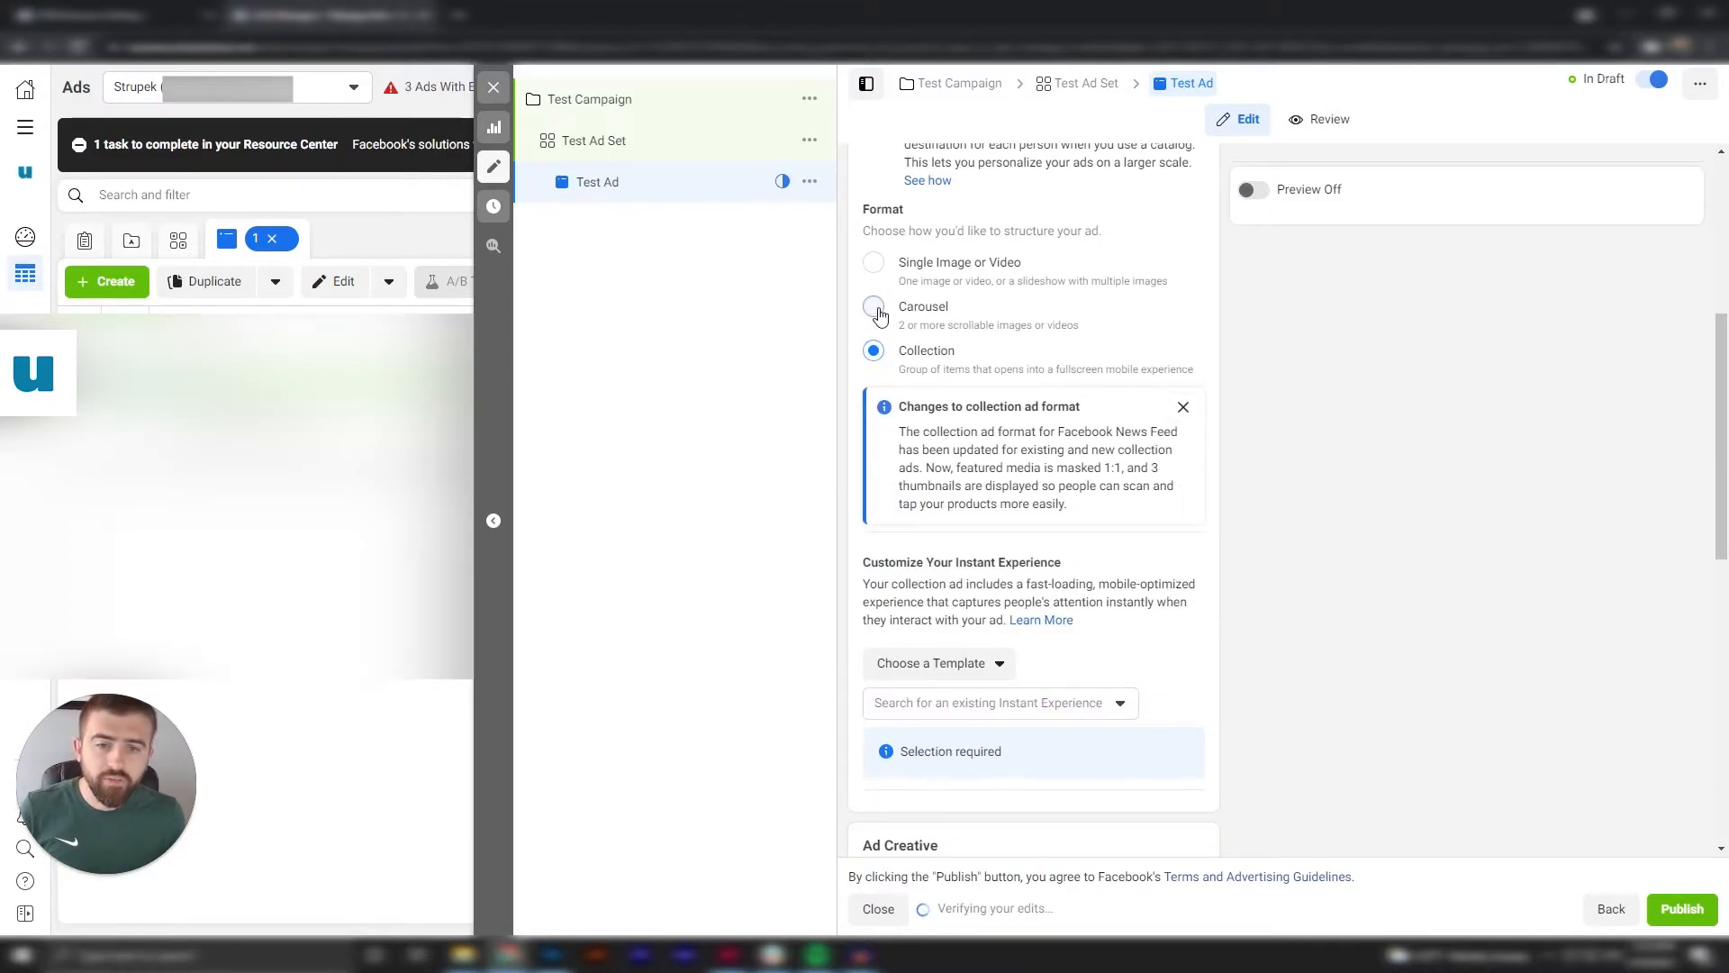
left_click(873, 270)
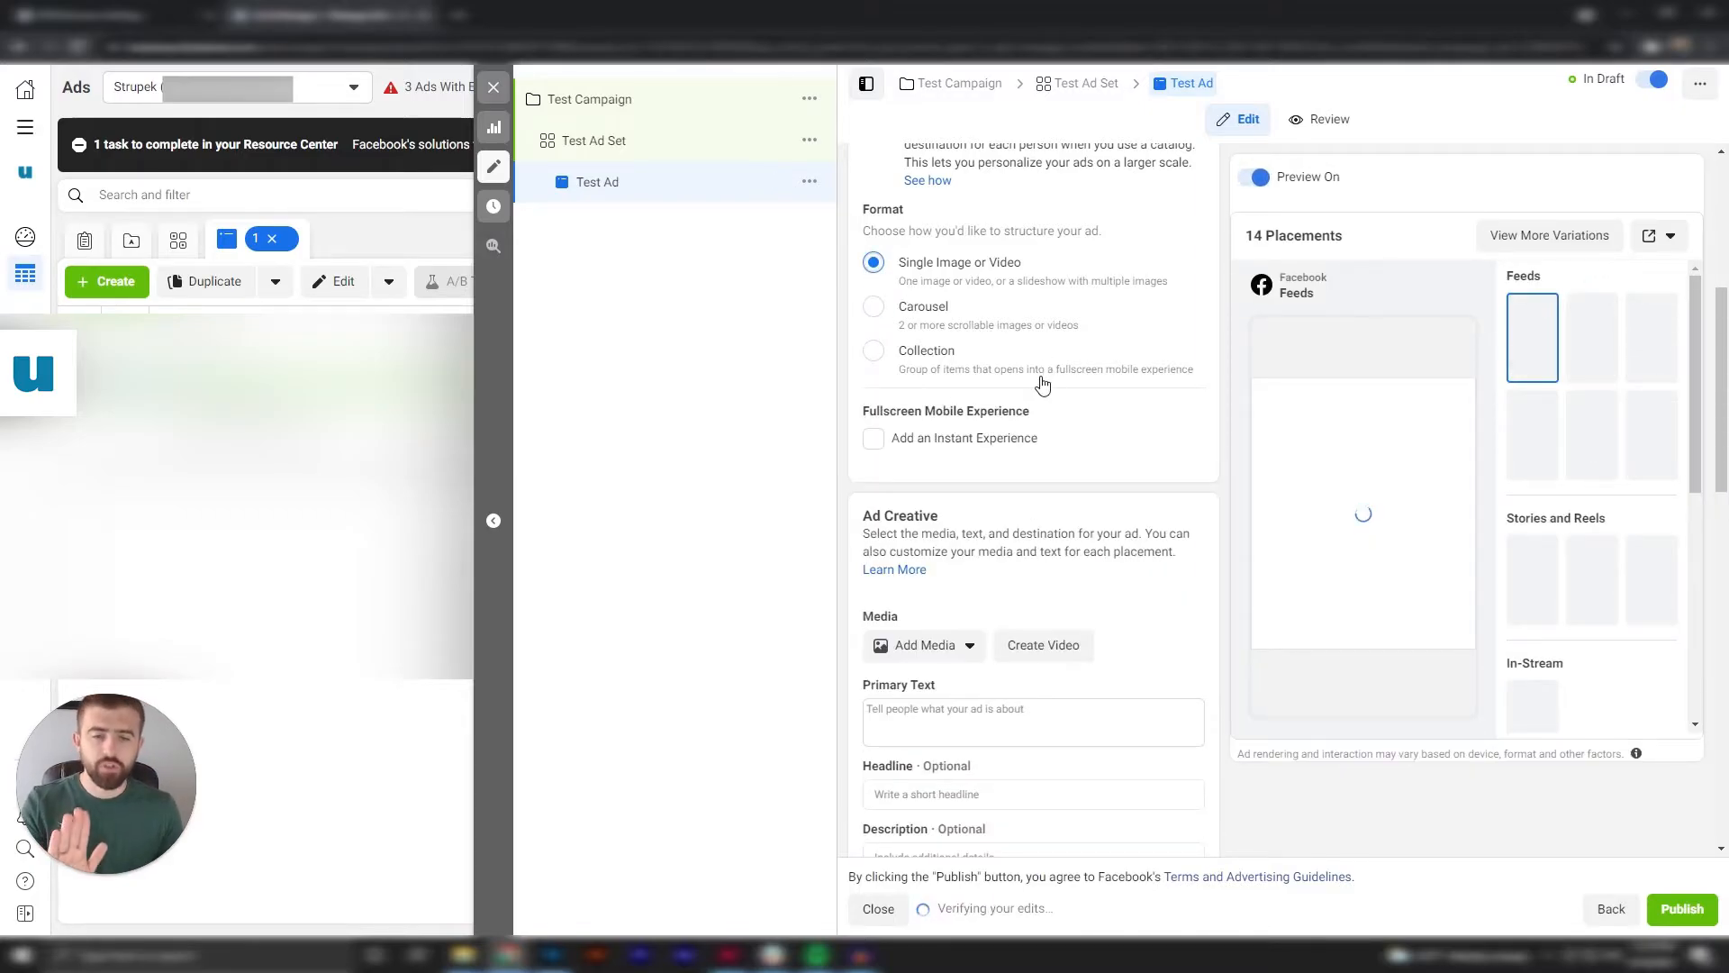
scroll(1063, 387, "down", 1)
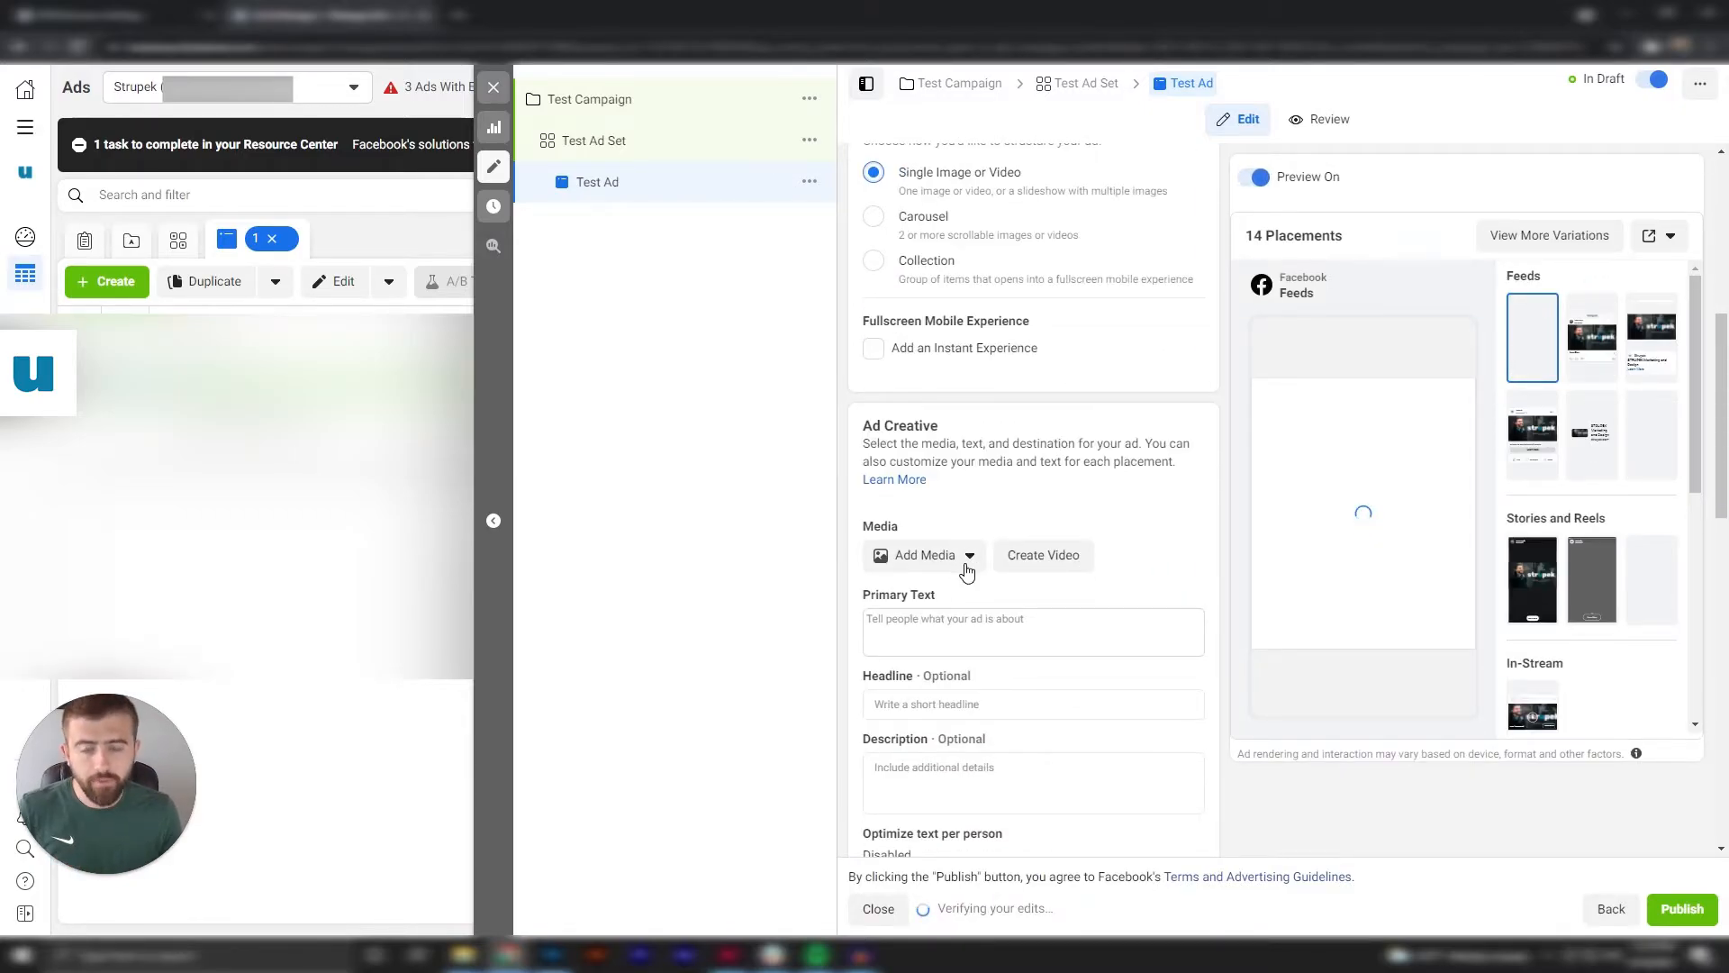
Add the 1200 × 1200 "sales" image from the account images as the ad's media and continue to the placement crops.
scroll(986, 540, "down", 1)
left_click(965, 465)
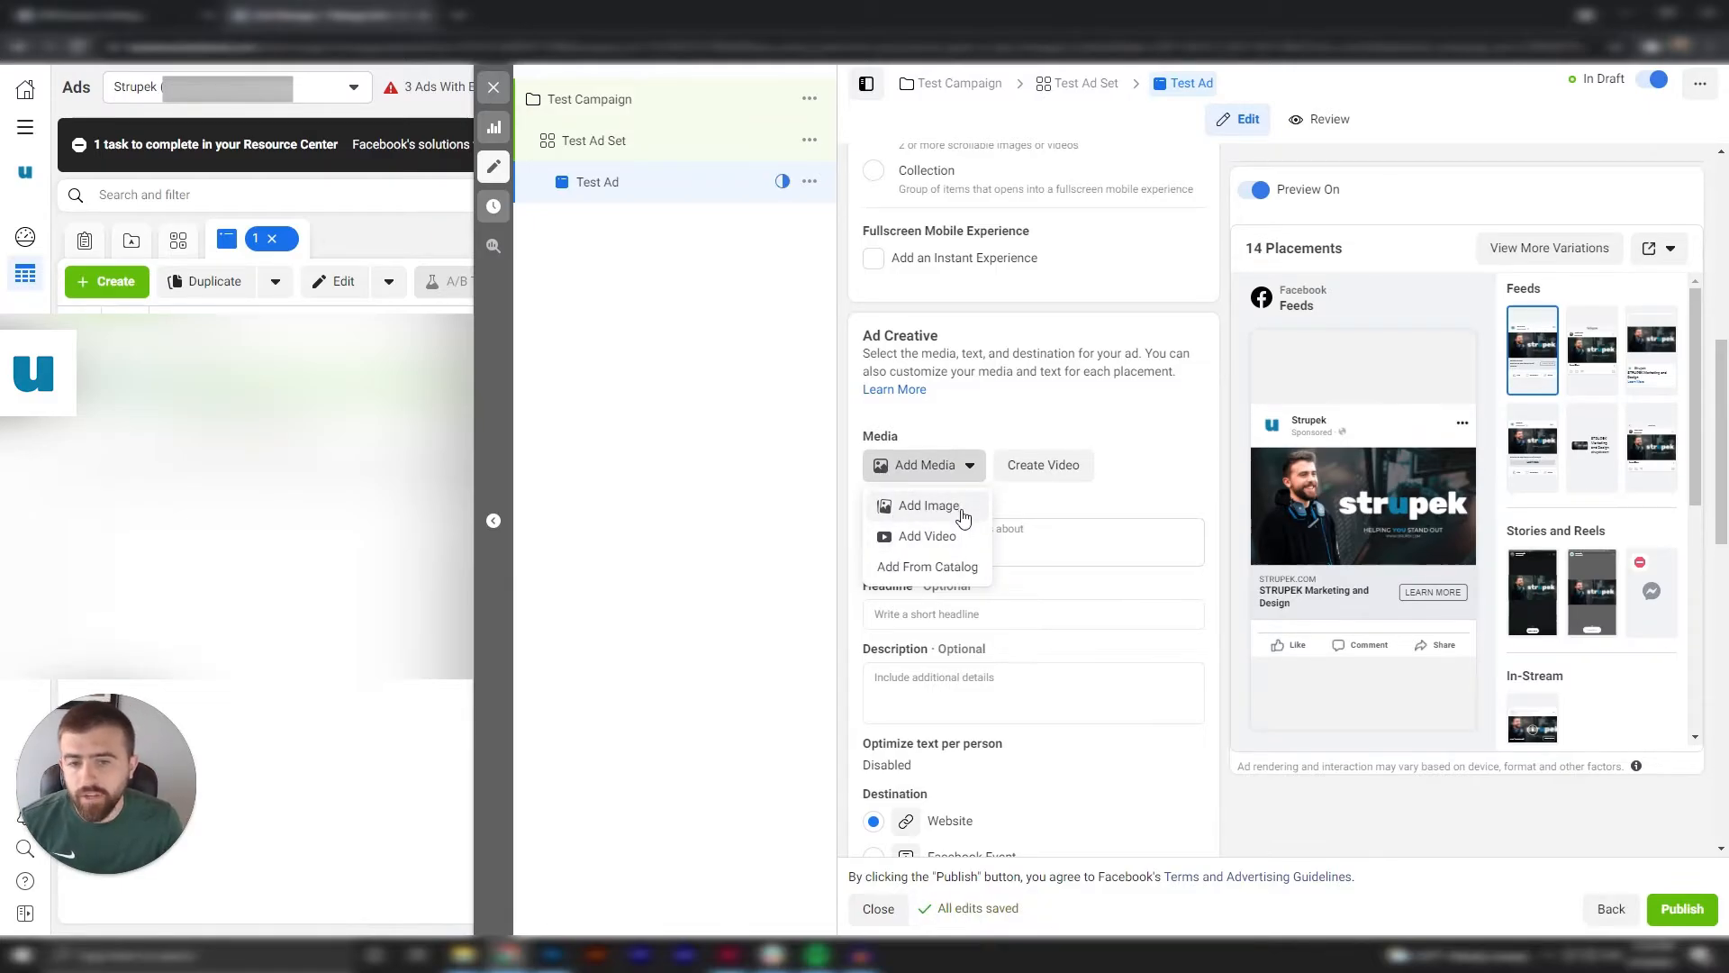
left_click(960, 509)
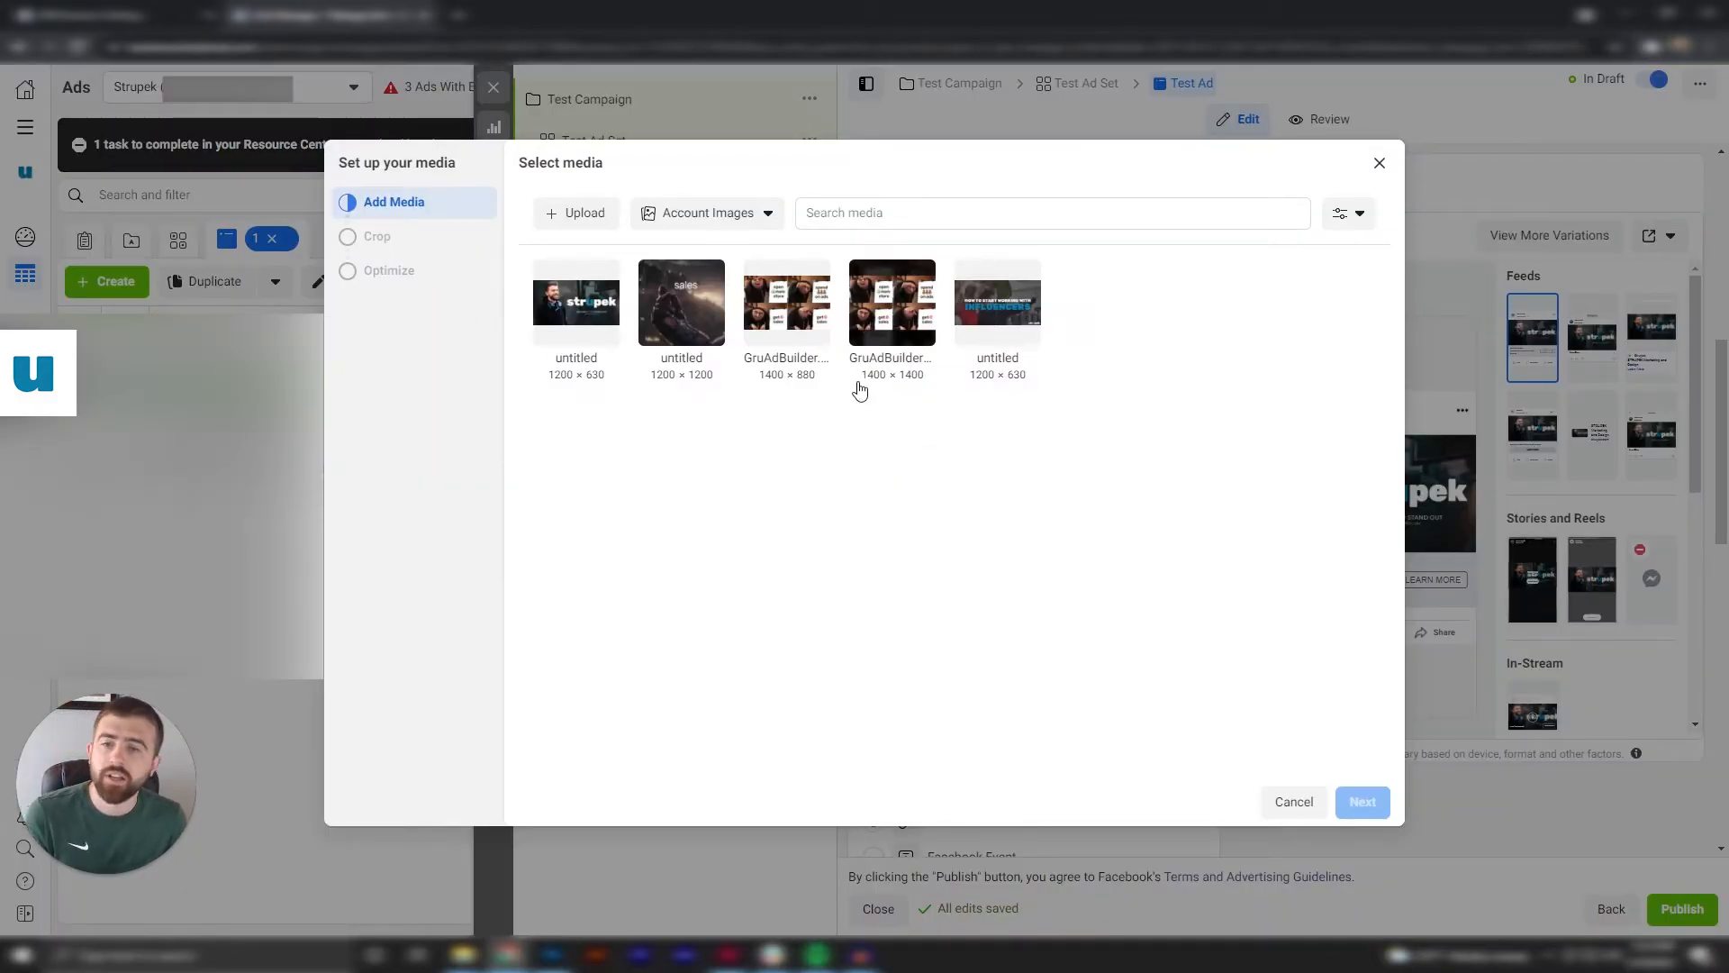
left_click(711, 341)
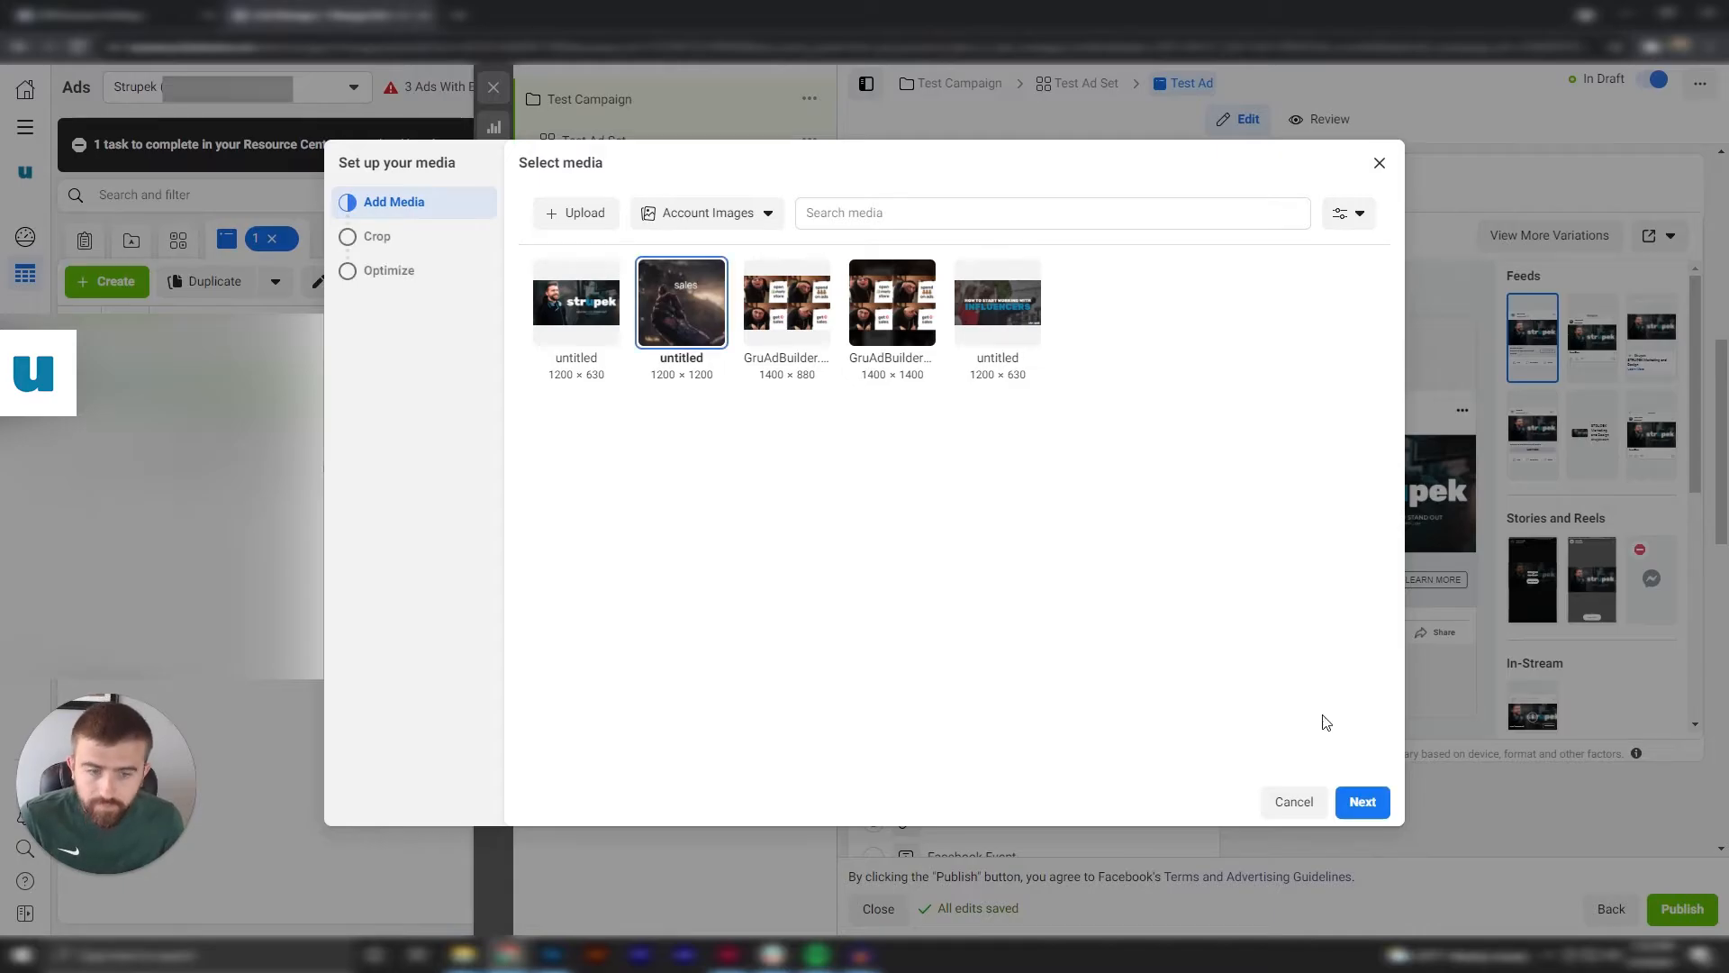
left_click(1363, 802)
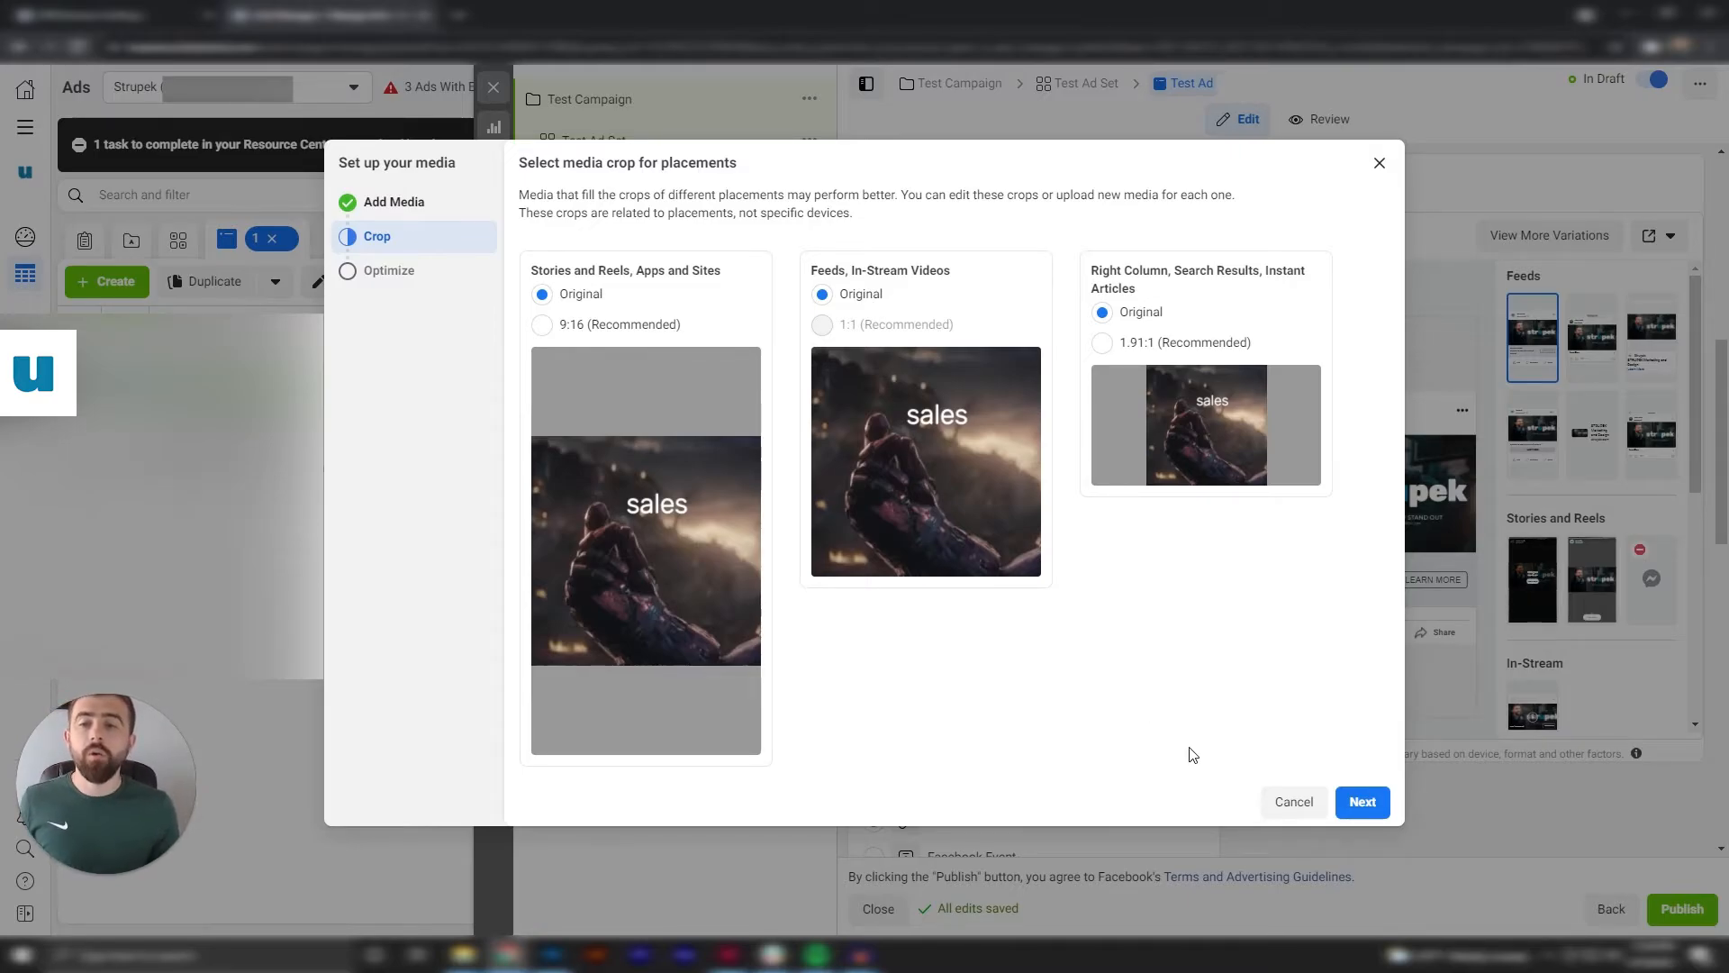
Crop the image to 9:16 for Stories and Reels and 1.91:1 for Right Column placements, keep enhancements allowed, and finish the media setup.
mouse_move(582, 344)
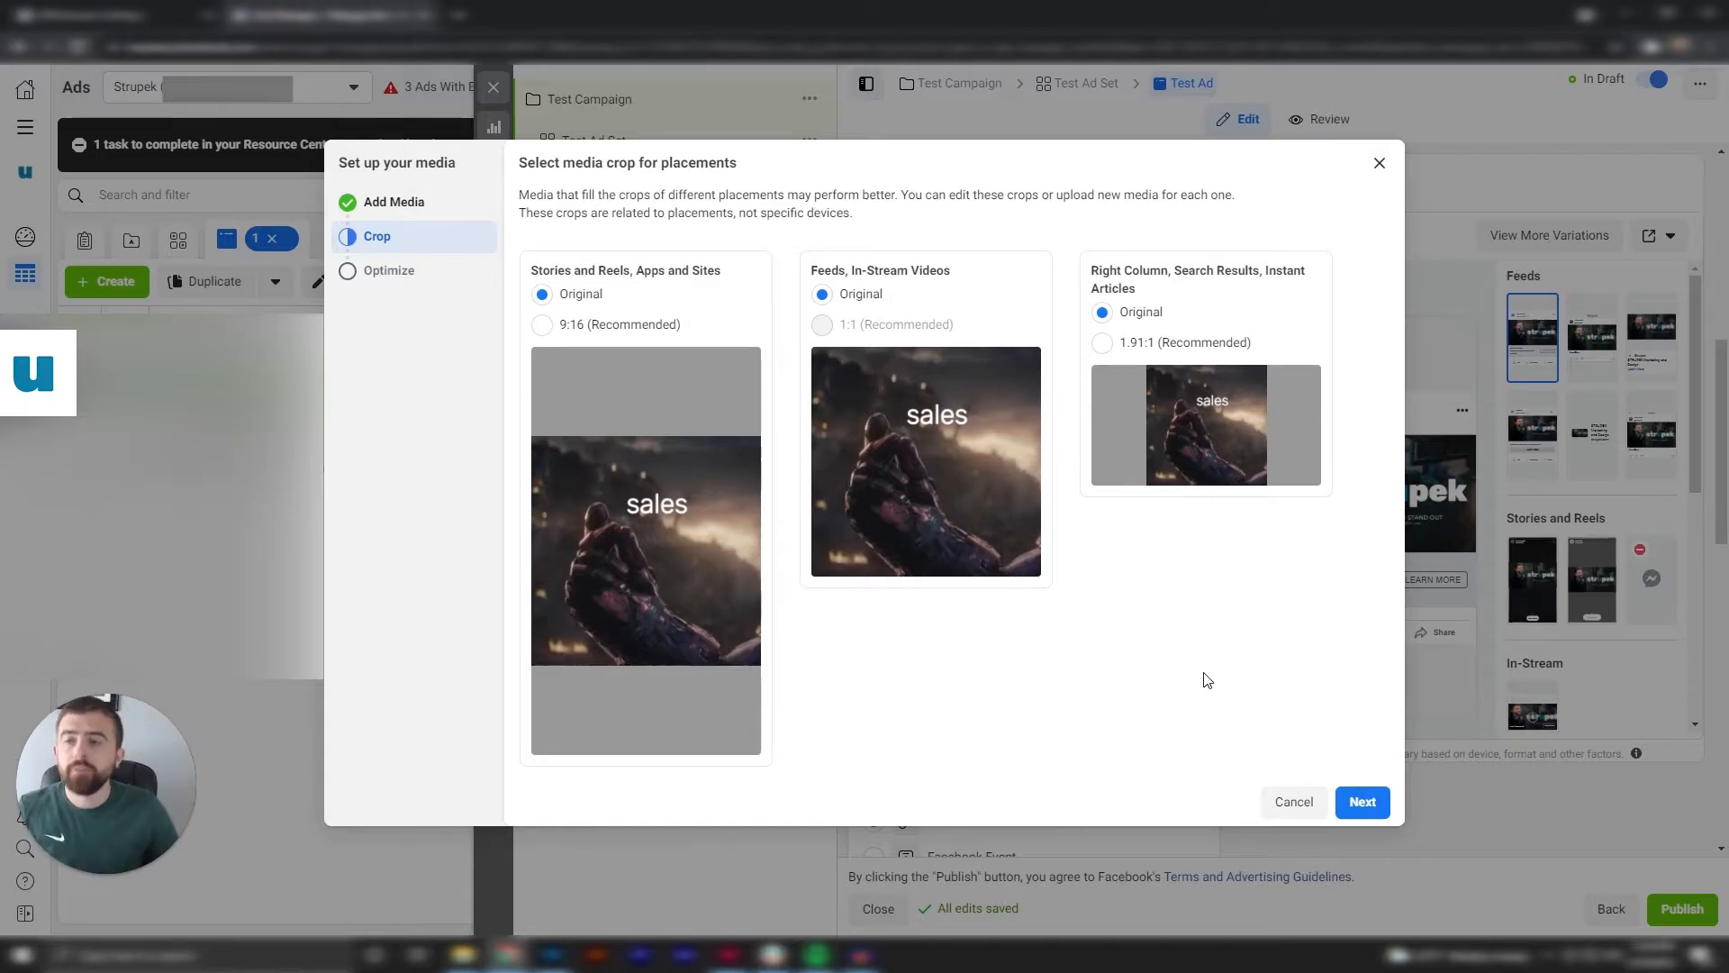
left_click(541, 325)
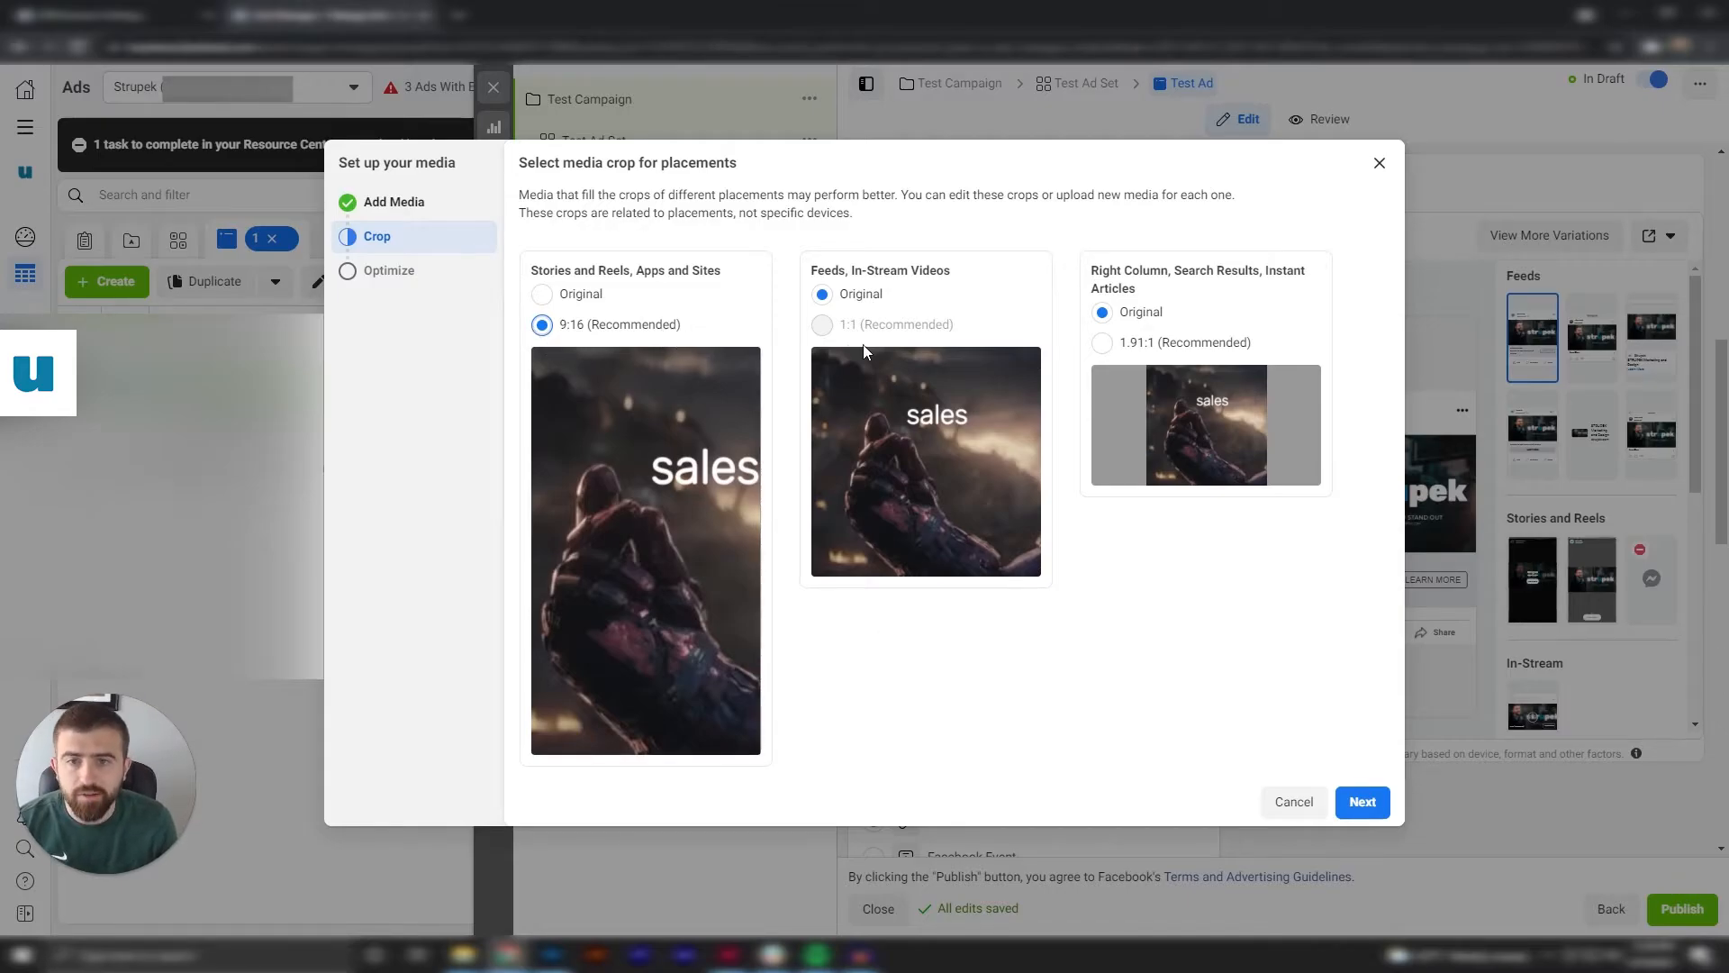
mouse_move(650, 413)
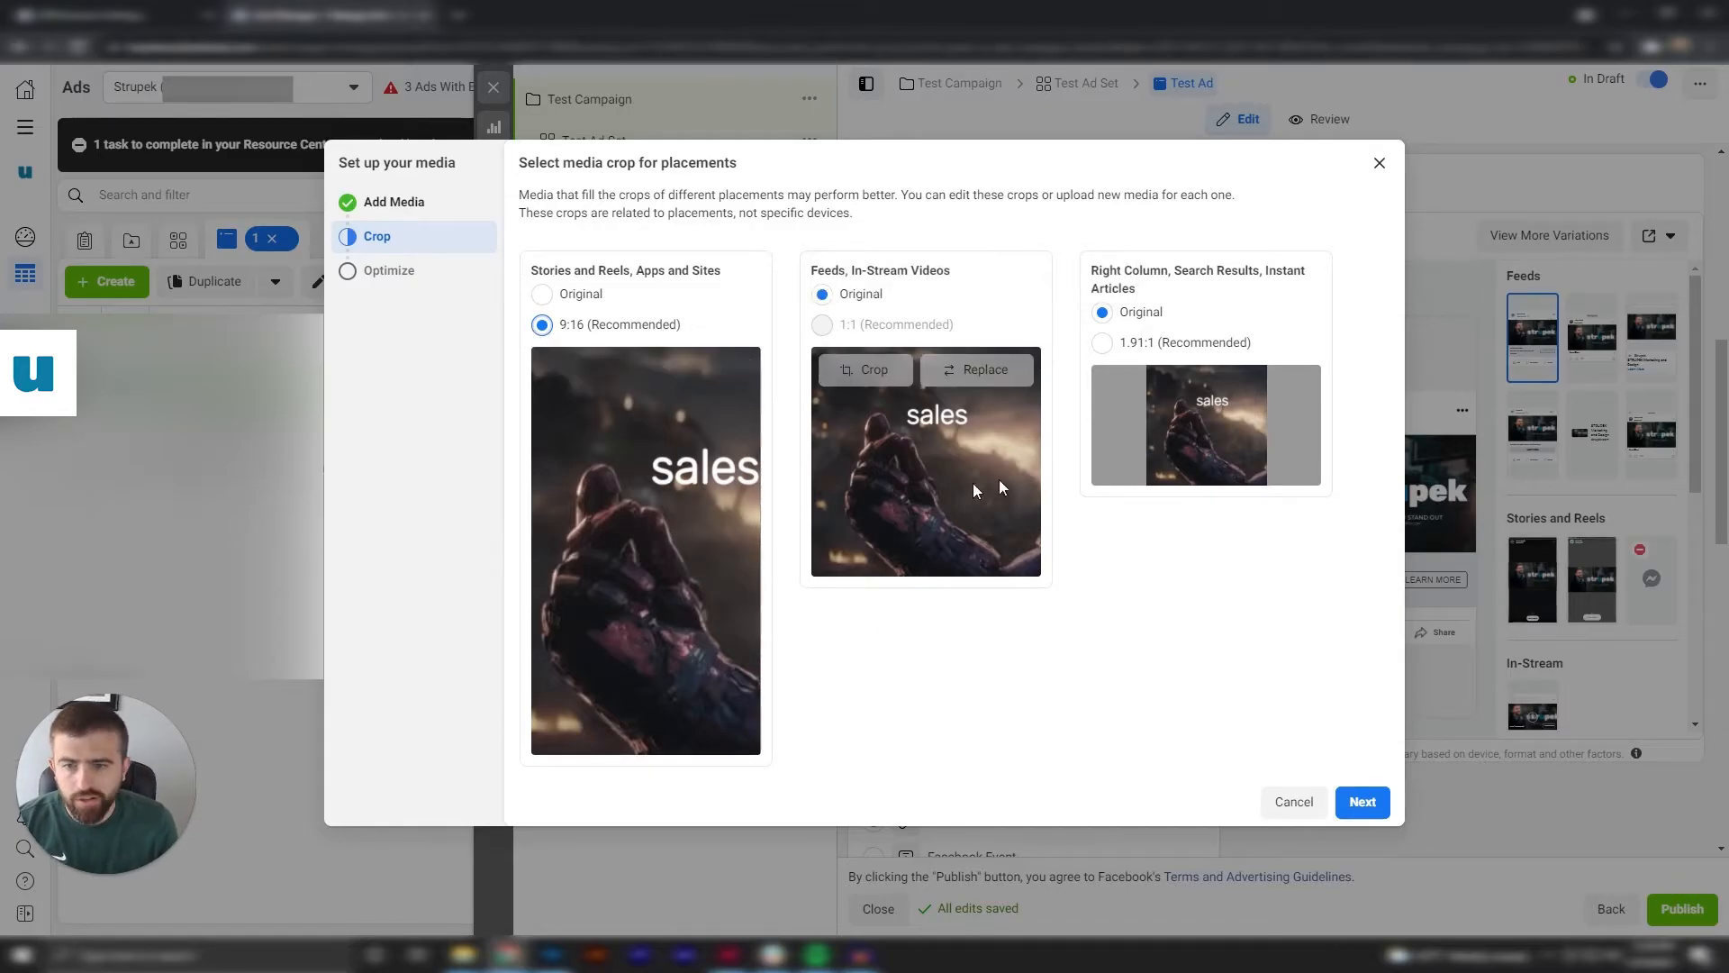
left_click(1102, 344)
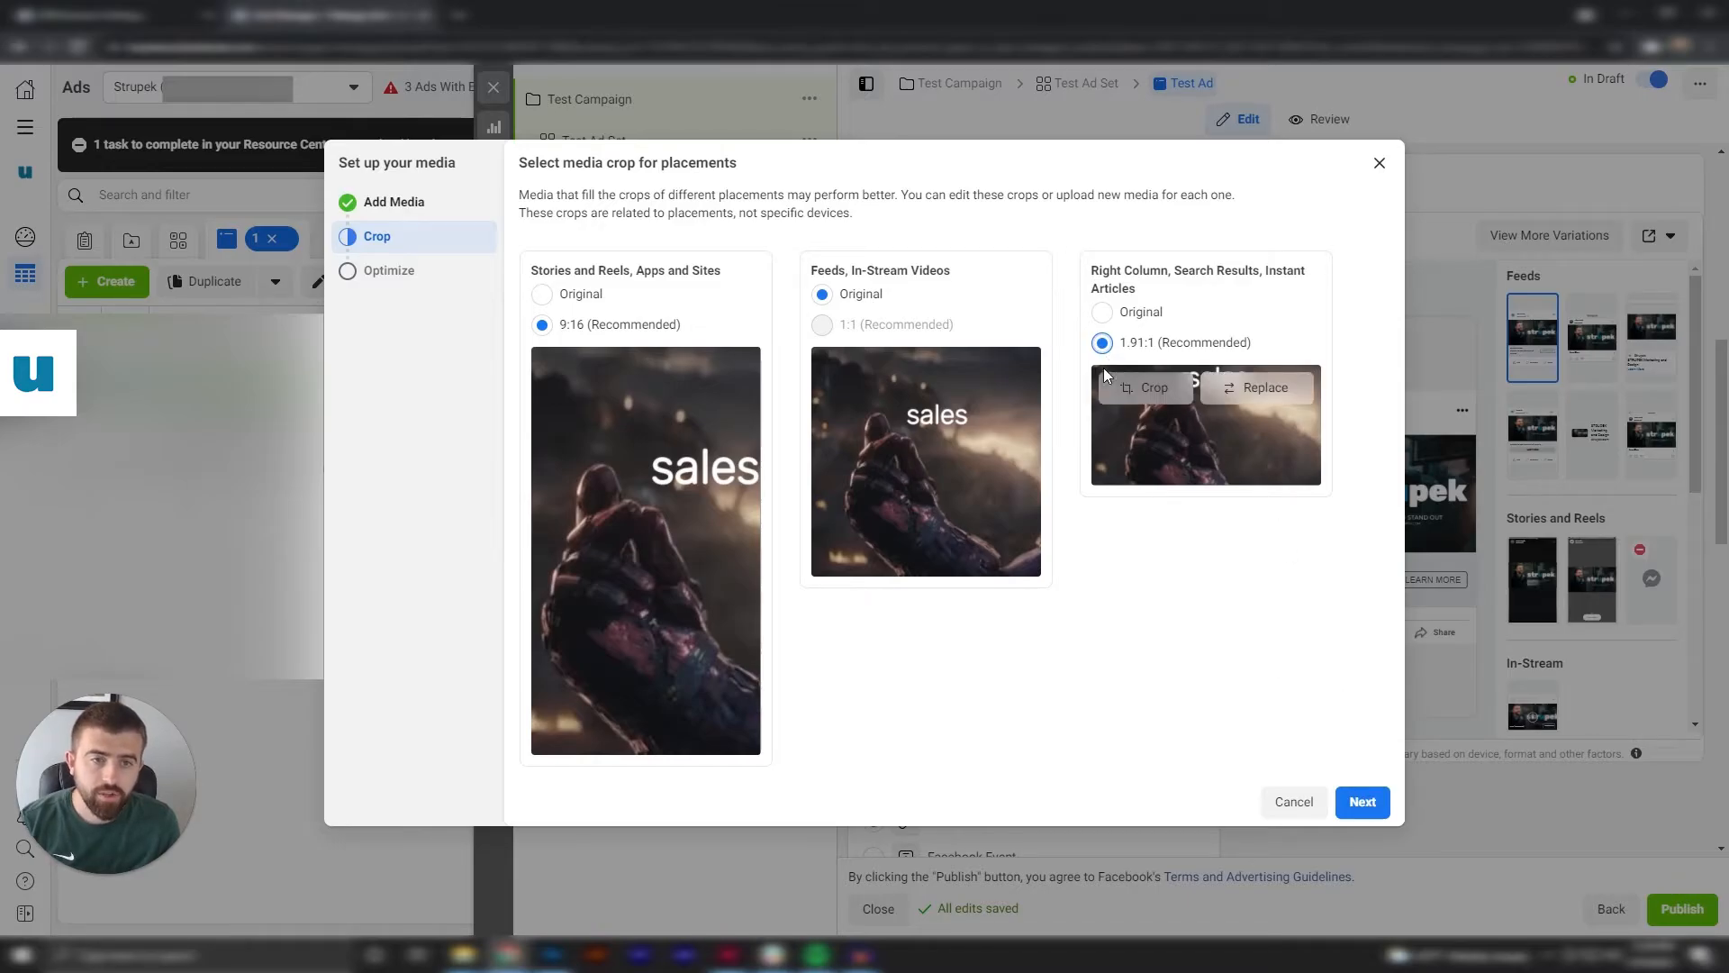
mouse_move(1266, 470)
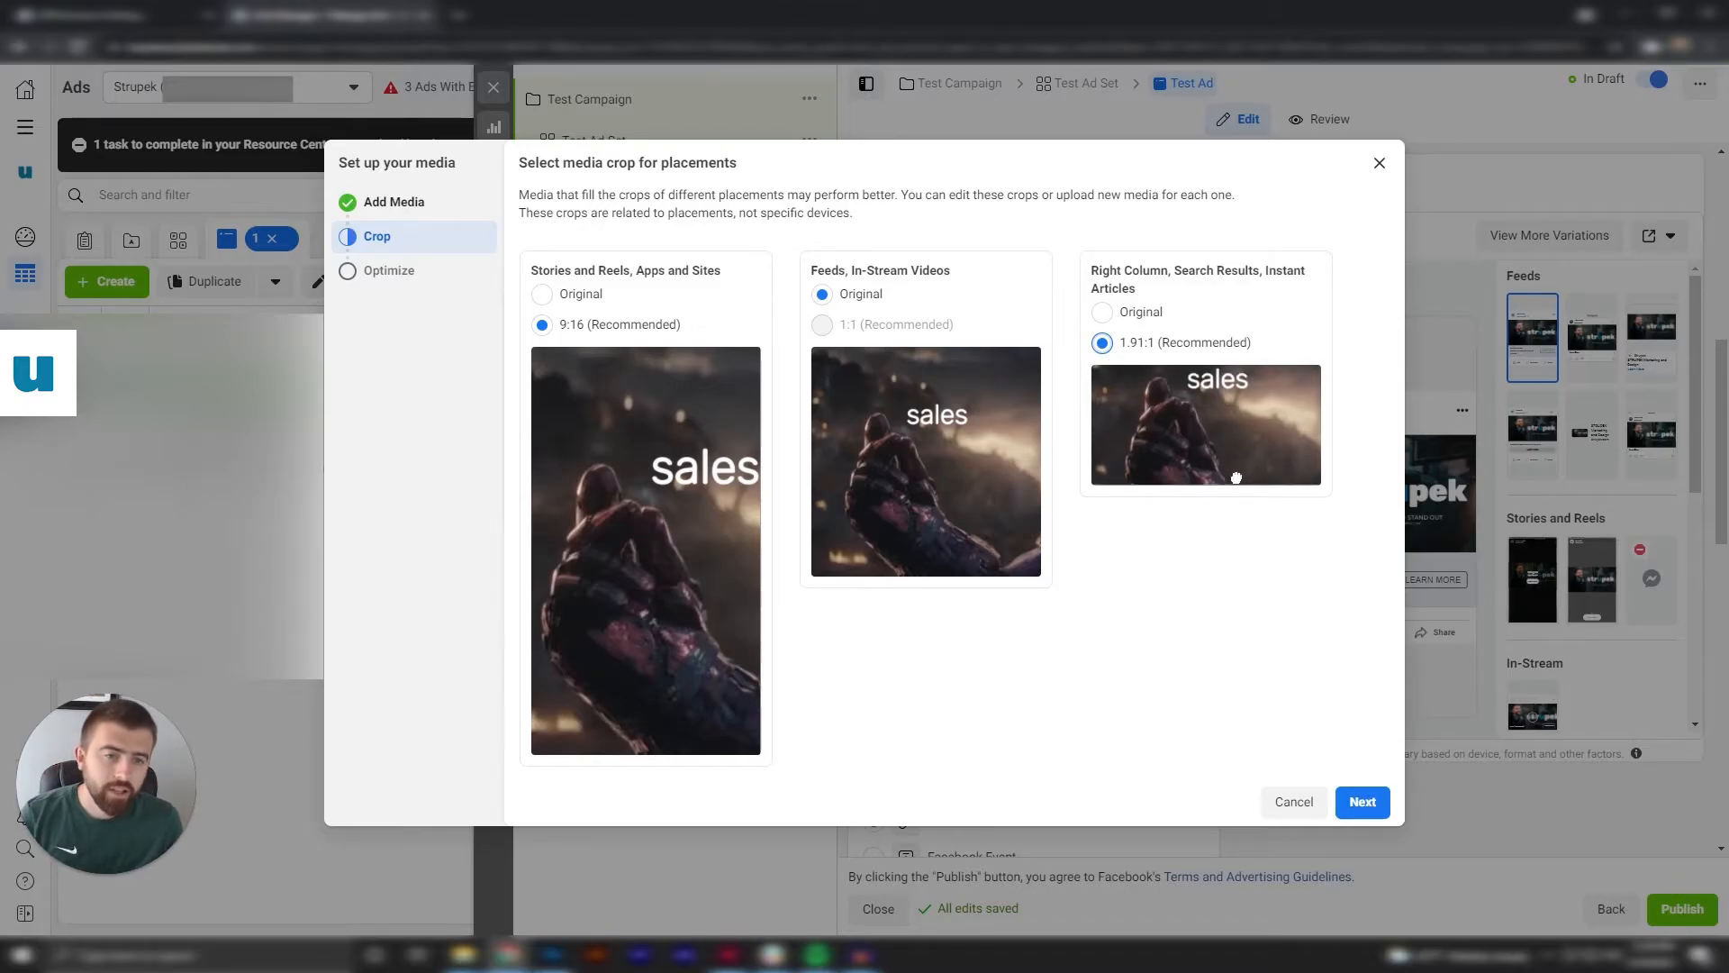
left_click(1360, 800)
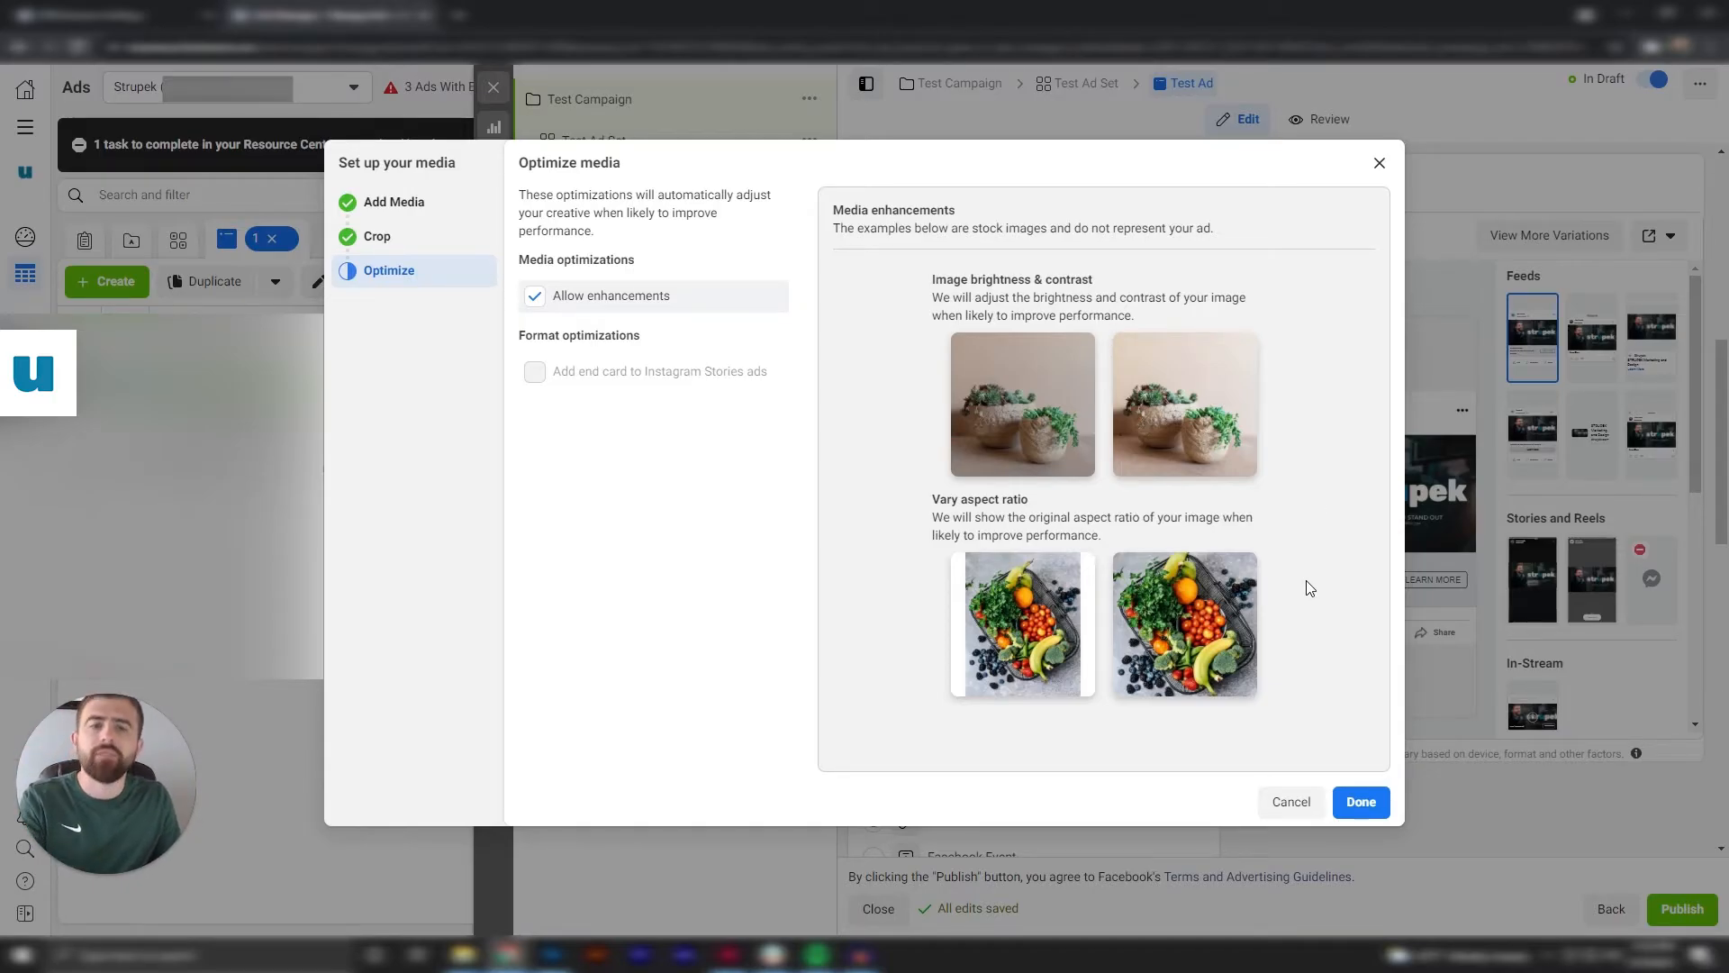
left_click(1353, 807)
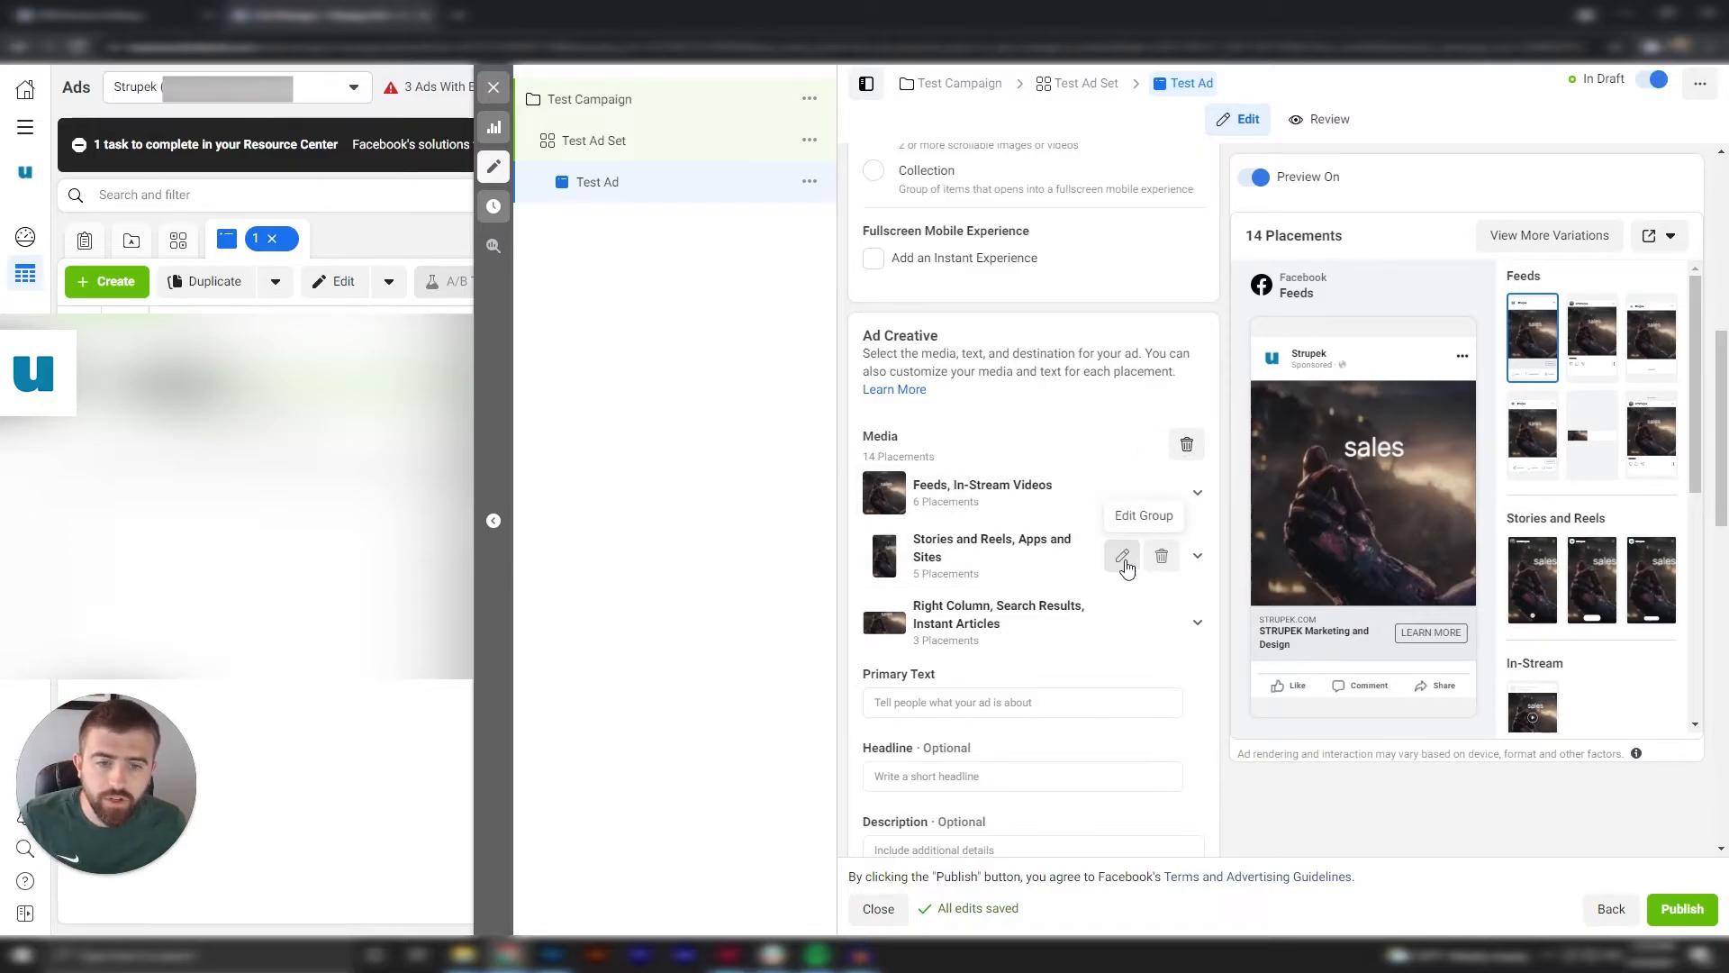
Examine the replacement images and videos offered for the Stories and Reels, Apps and Sites group, leaving its media as is.
left_click(1123, 558)
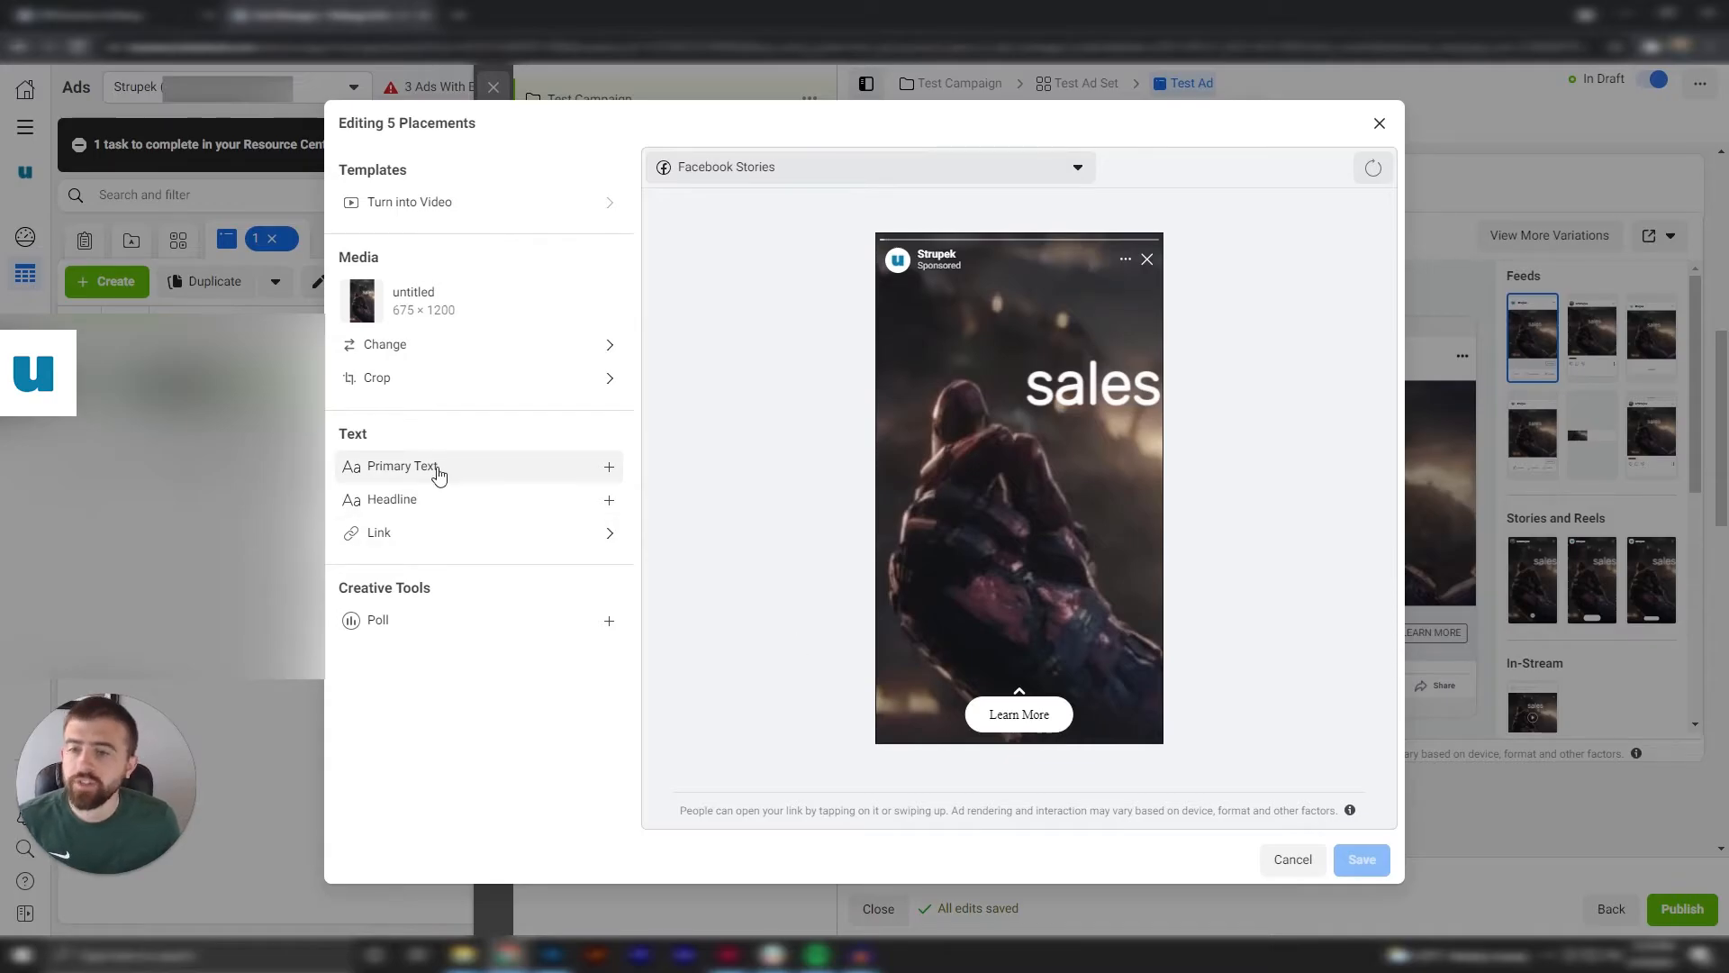
left_click(452, 354)
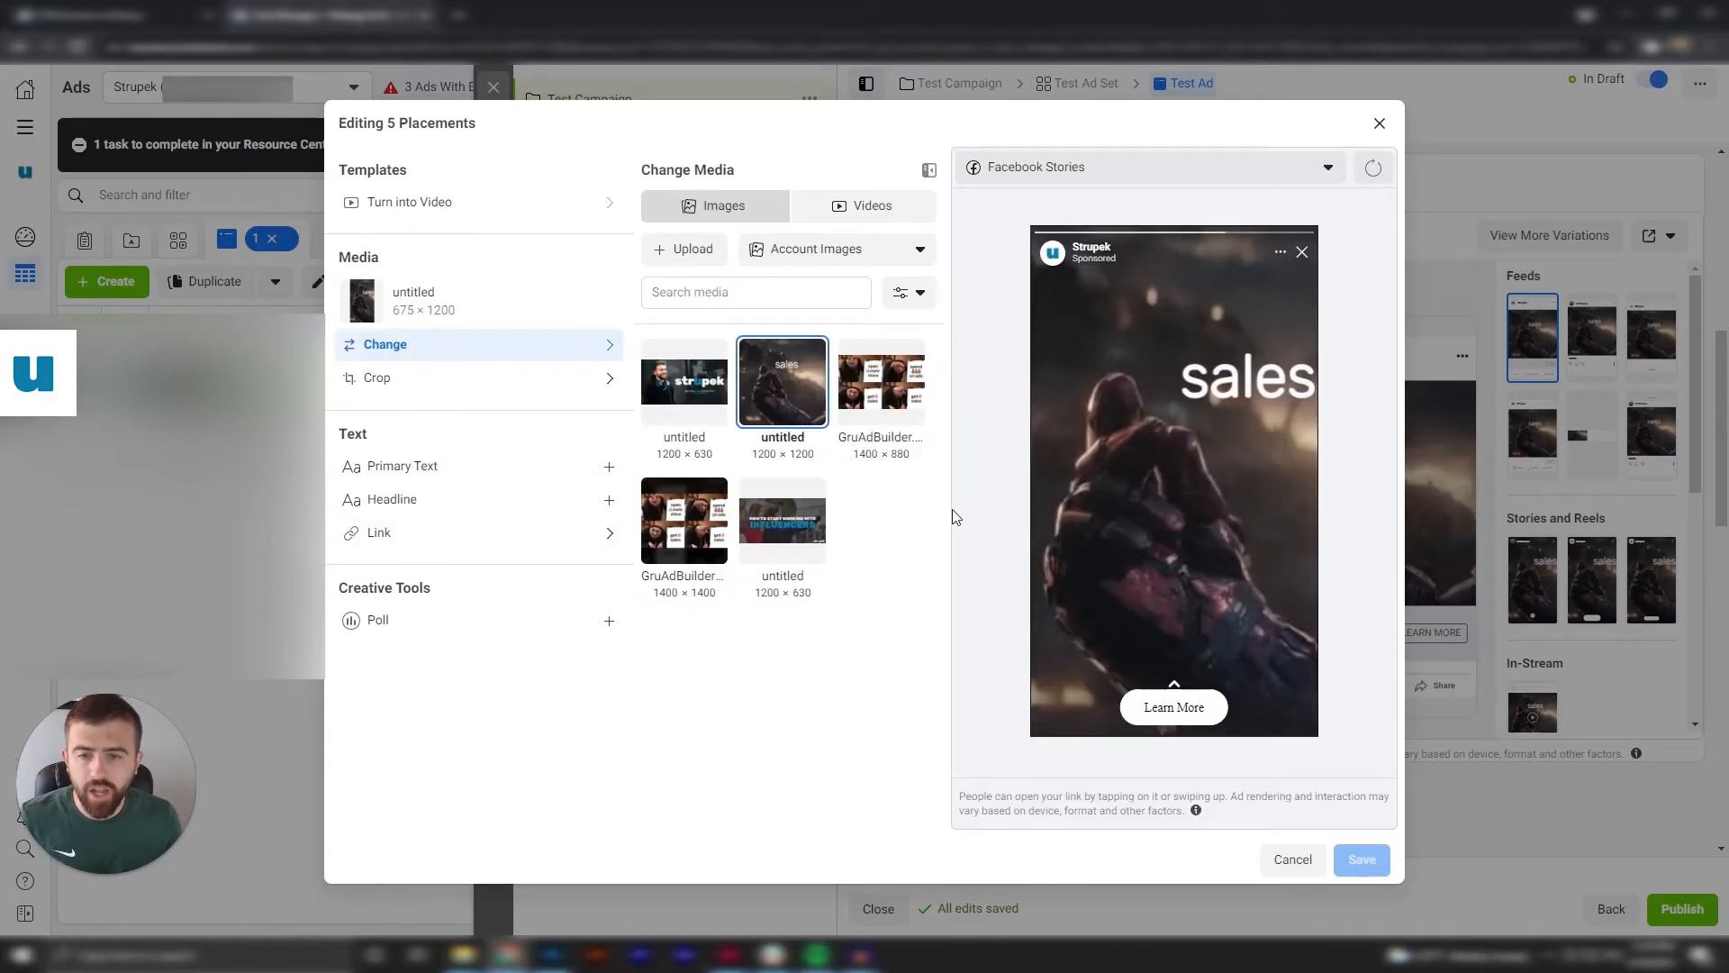
left_click(842, 206)
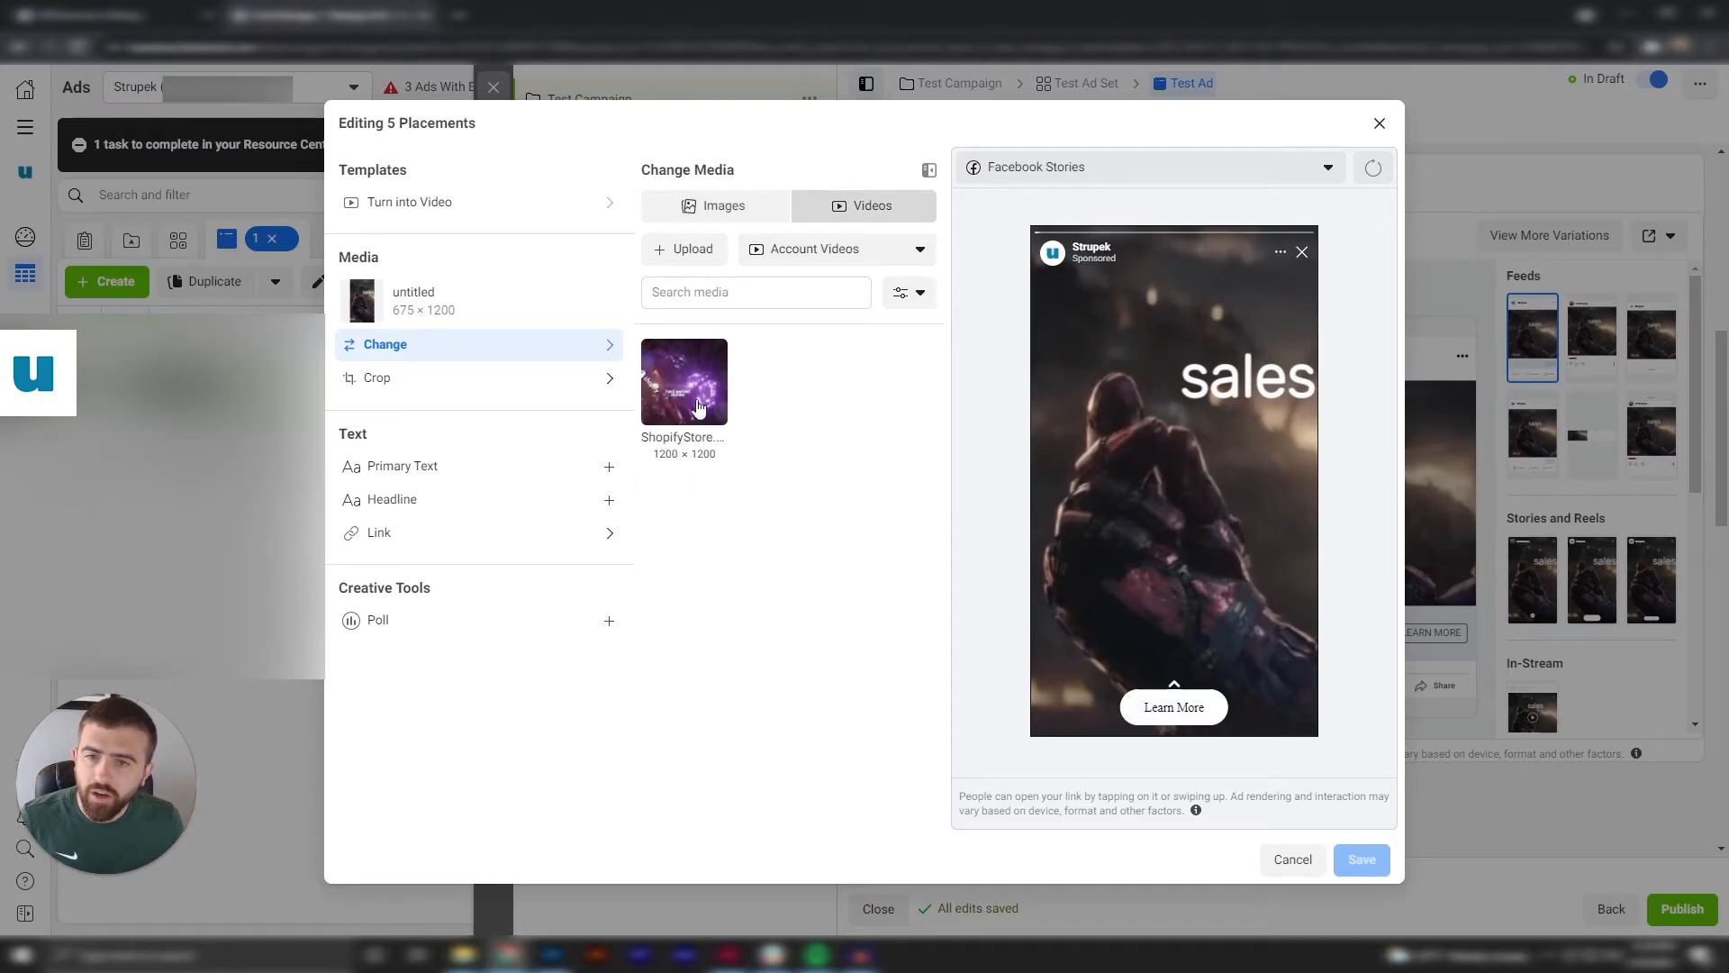
left_click(732, 203)
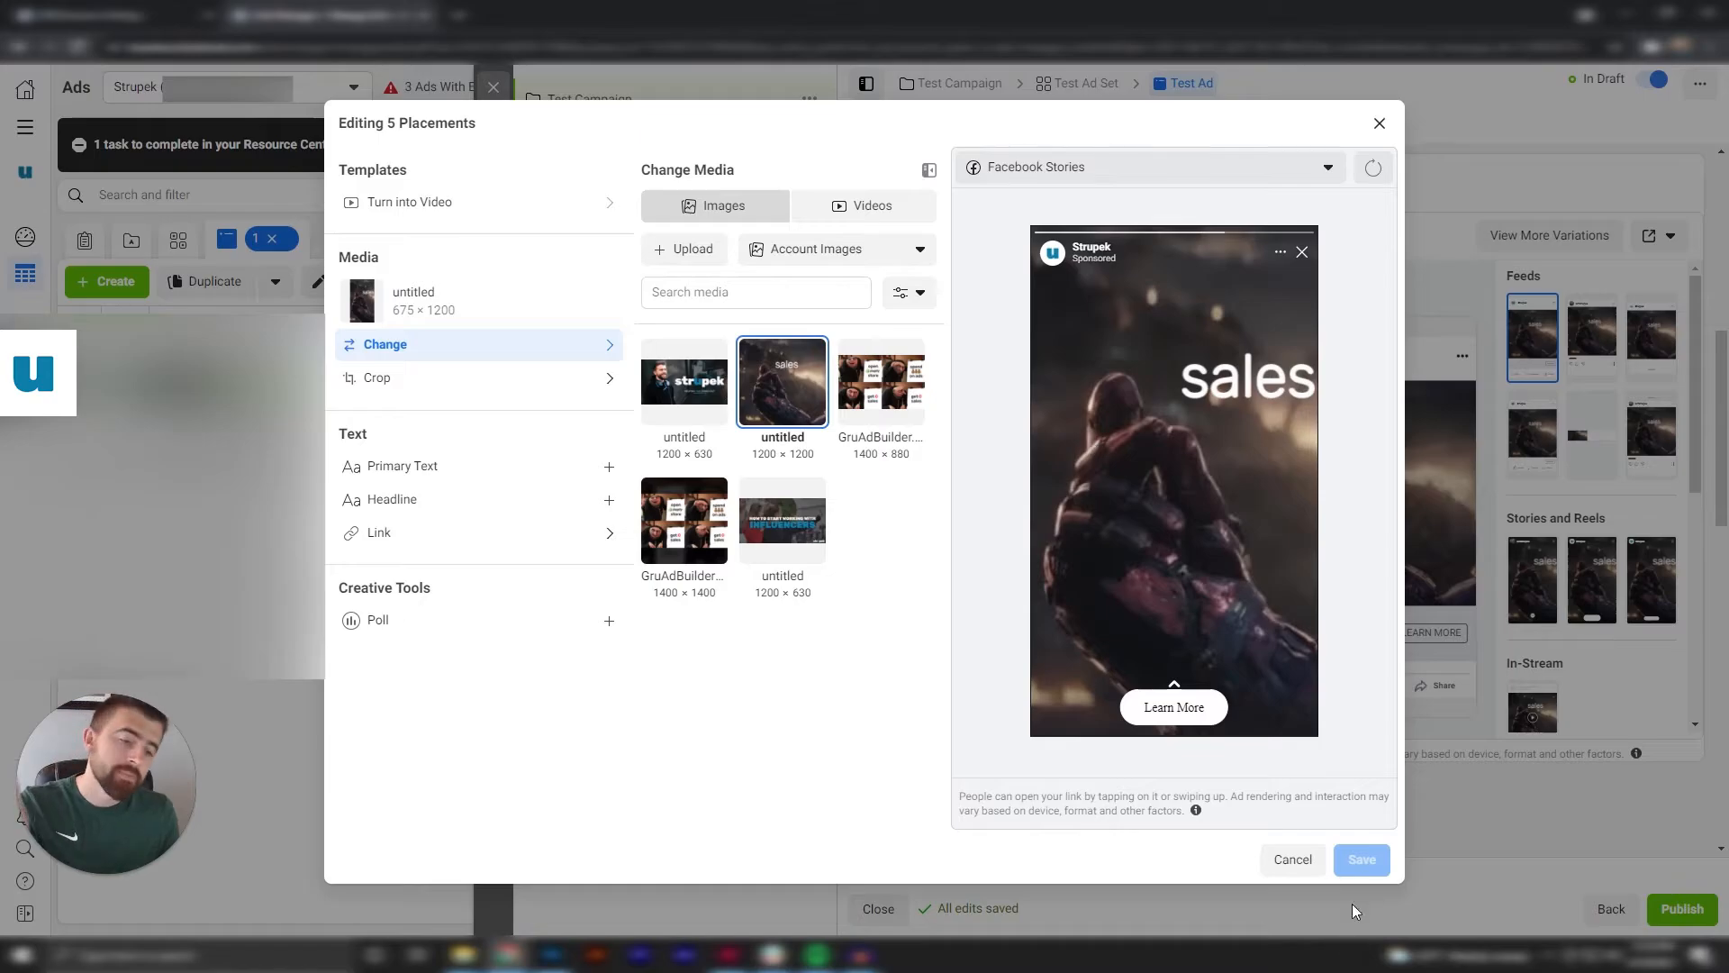
left_click(1304, 866)
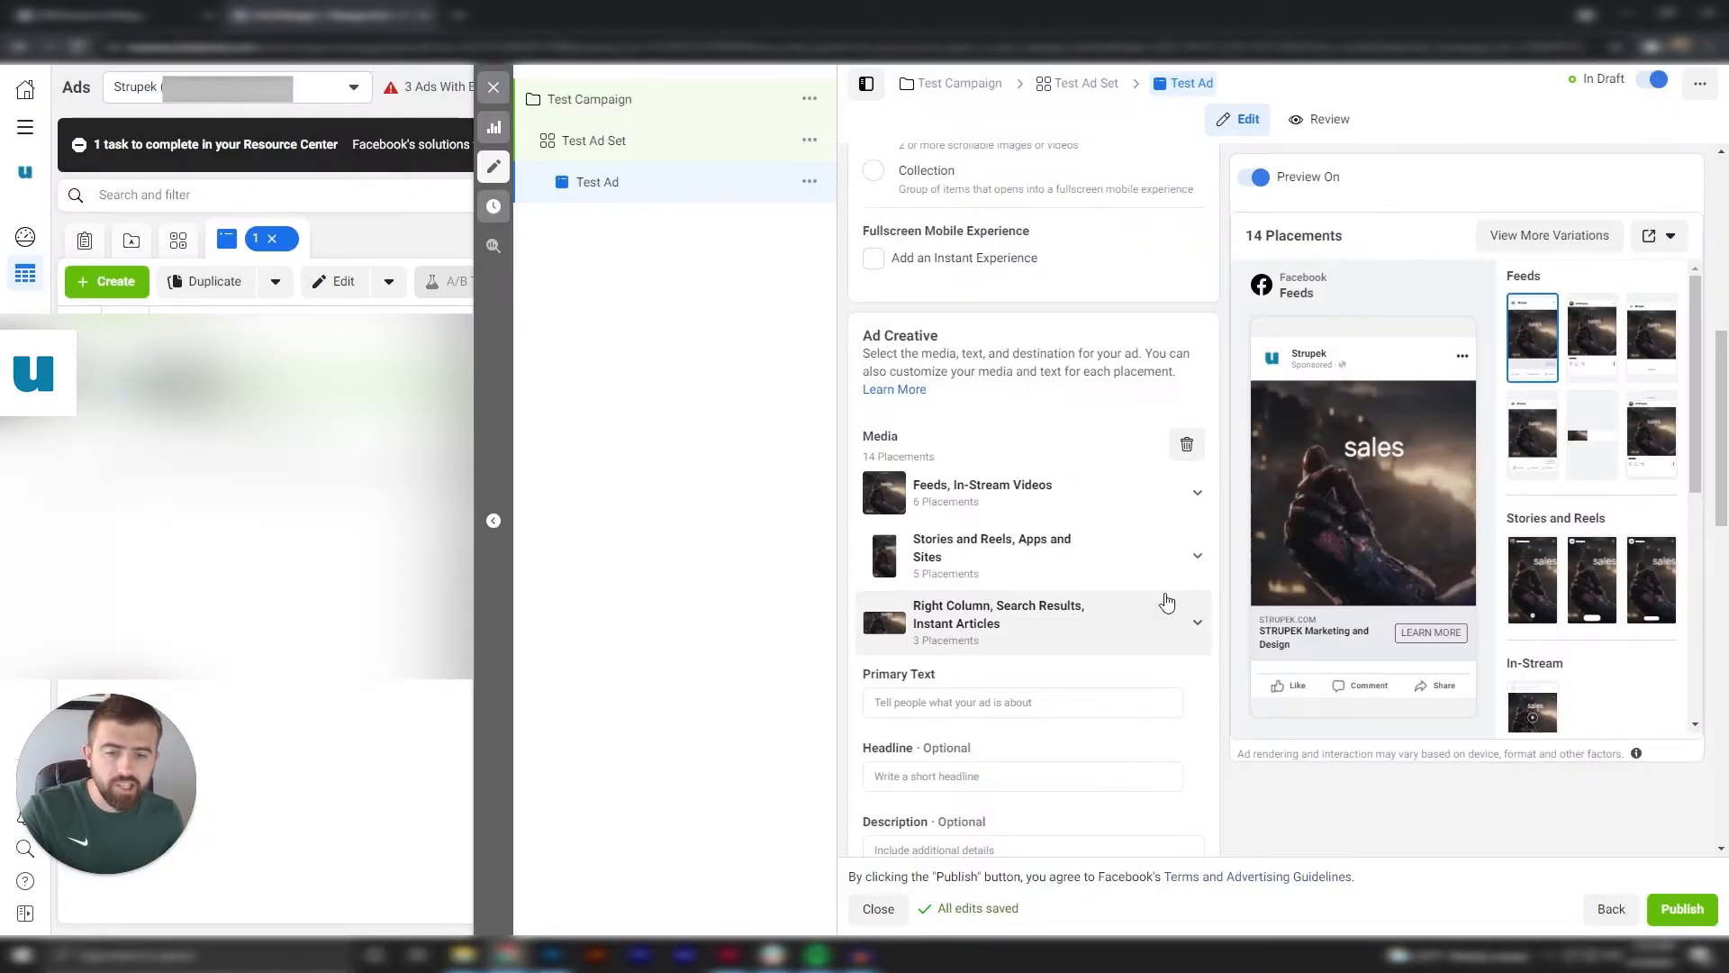
Set the ad's primary text to "Right above the picture" and its headline to "This is a headline".
left_click(1023, 612)
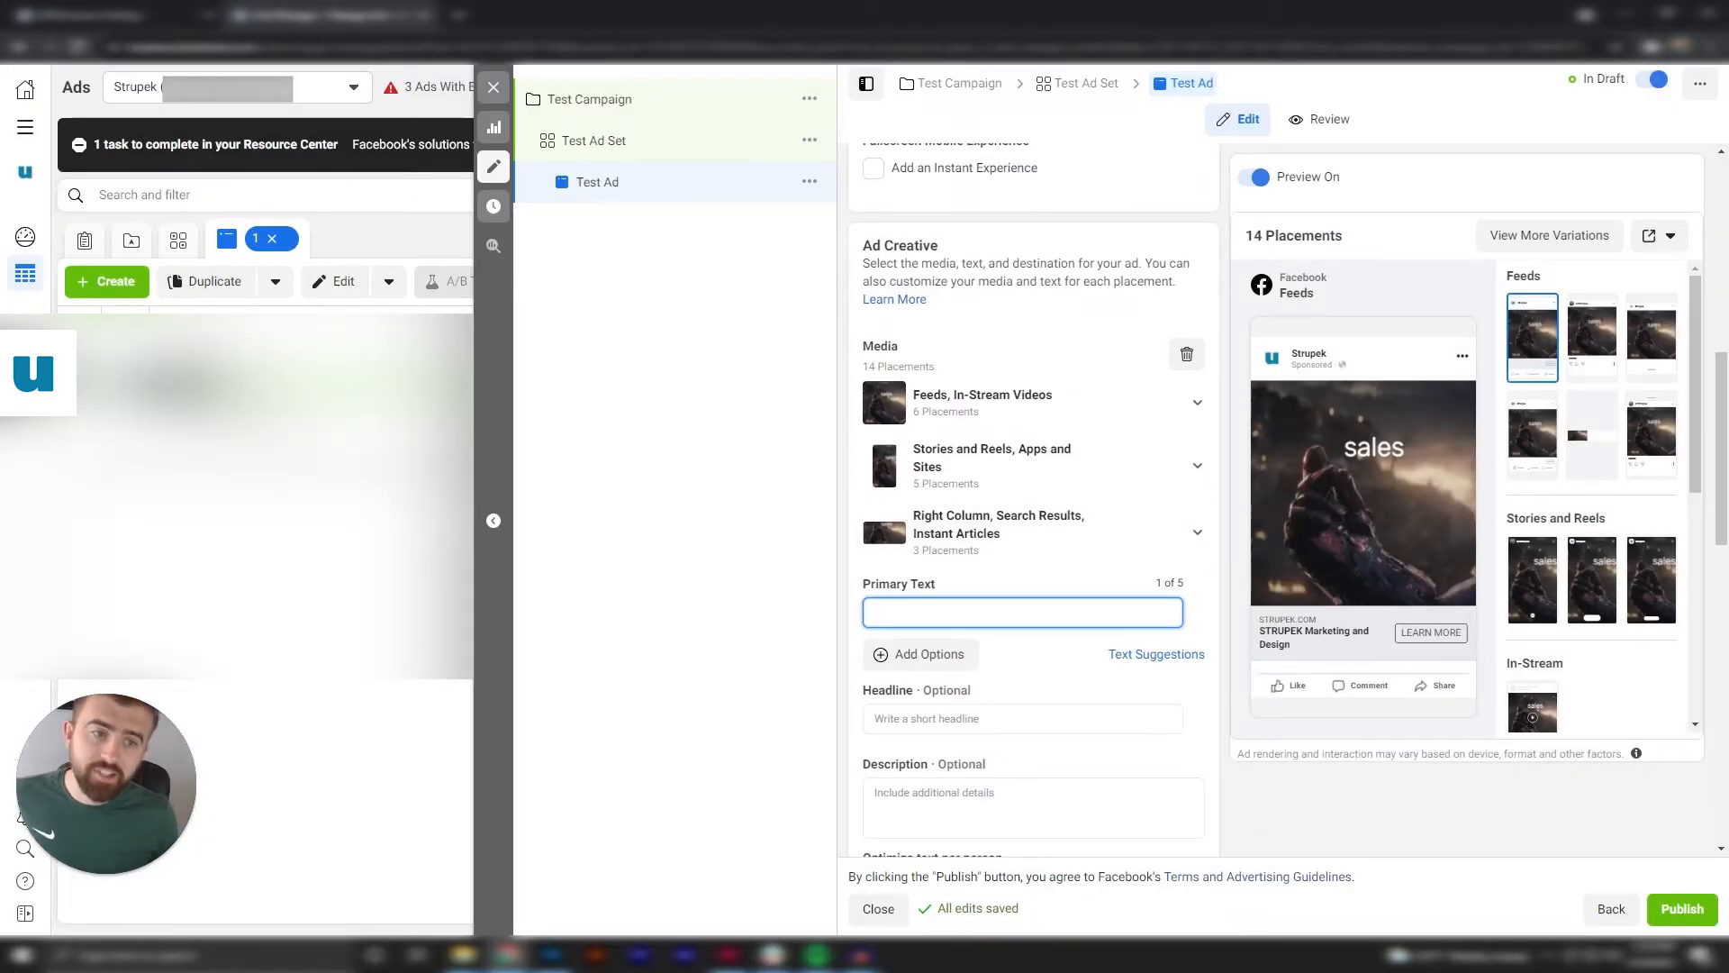
type("Right above the picture")
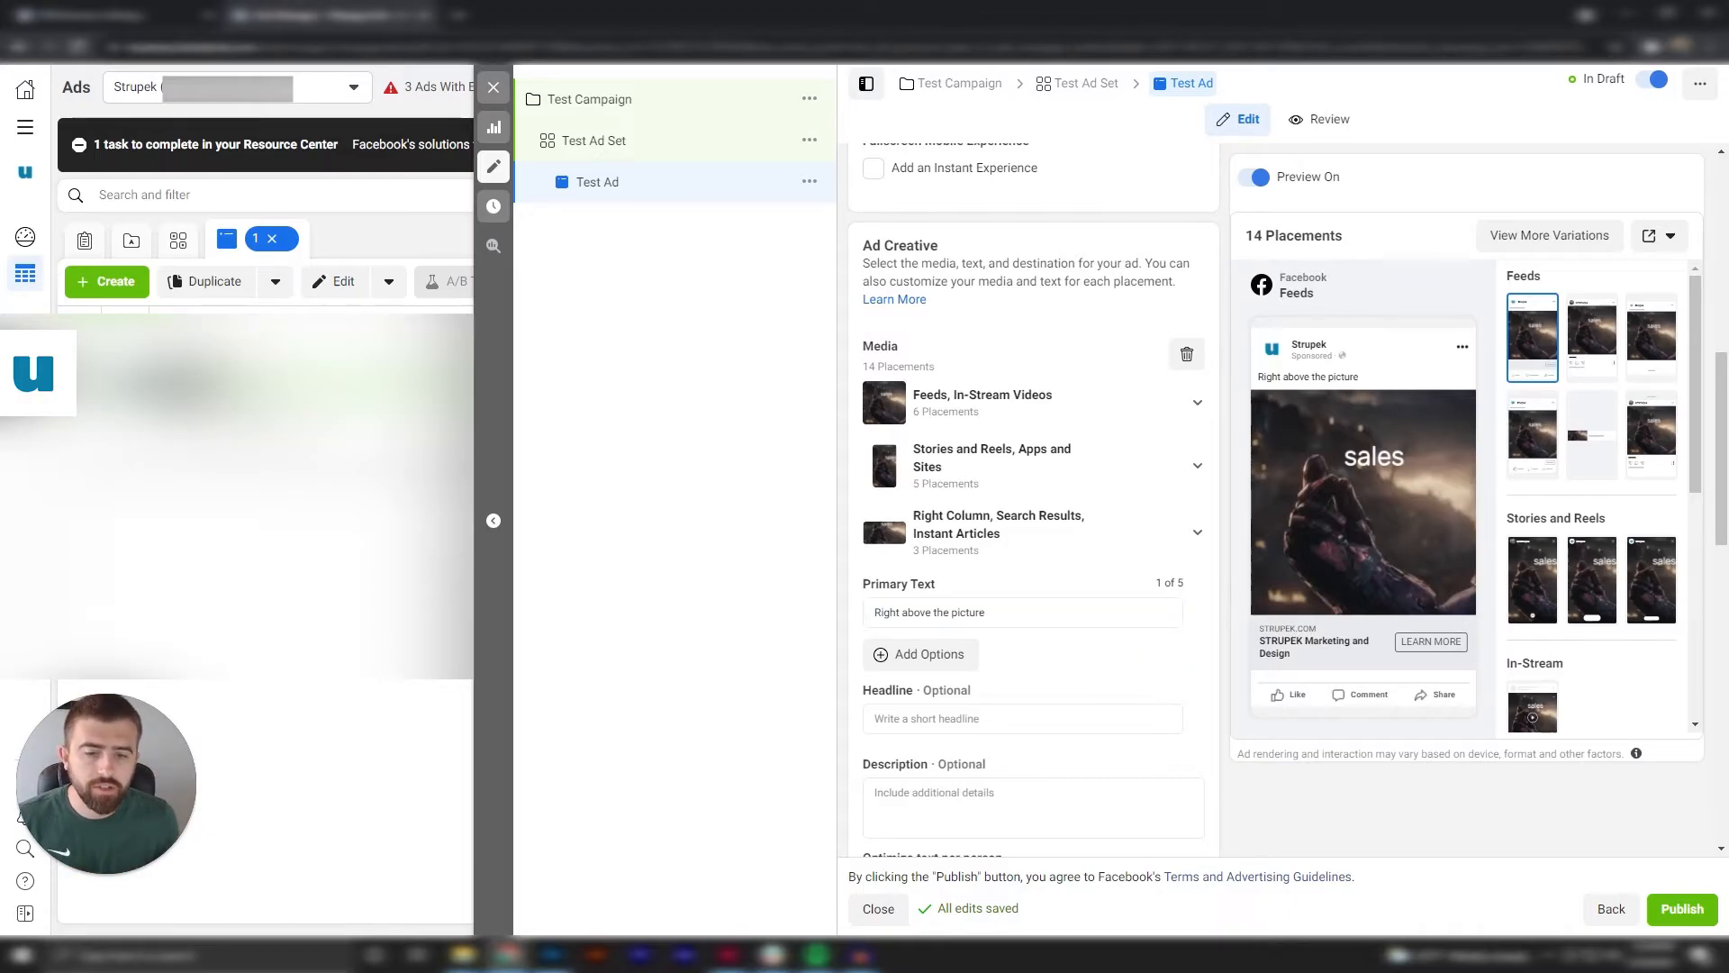
left_click(991, 717)
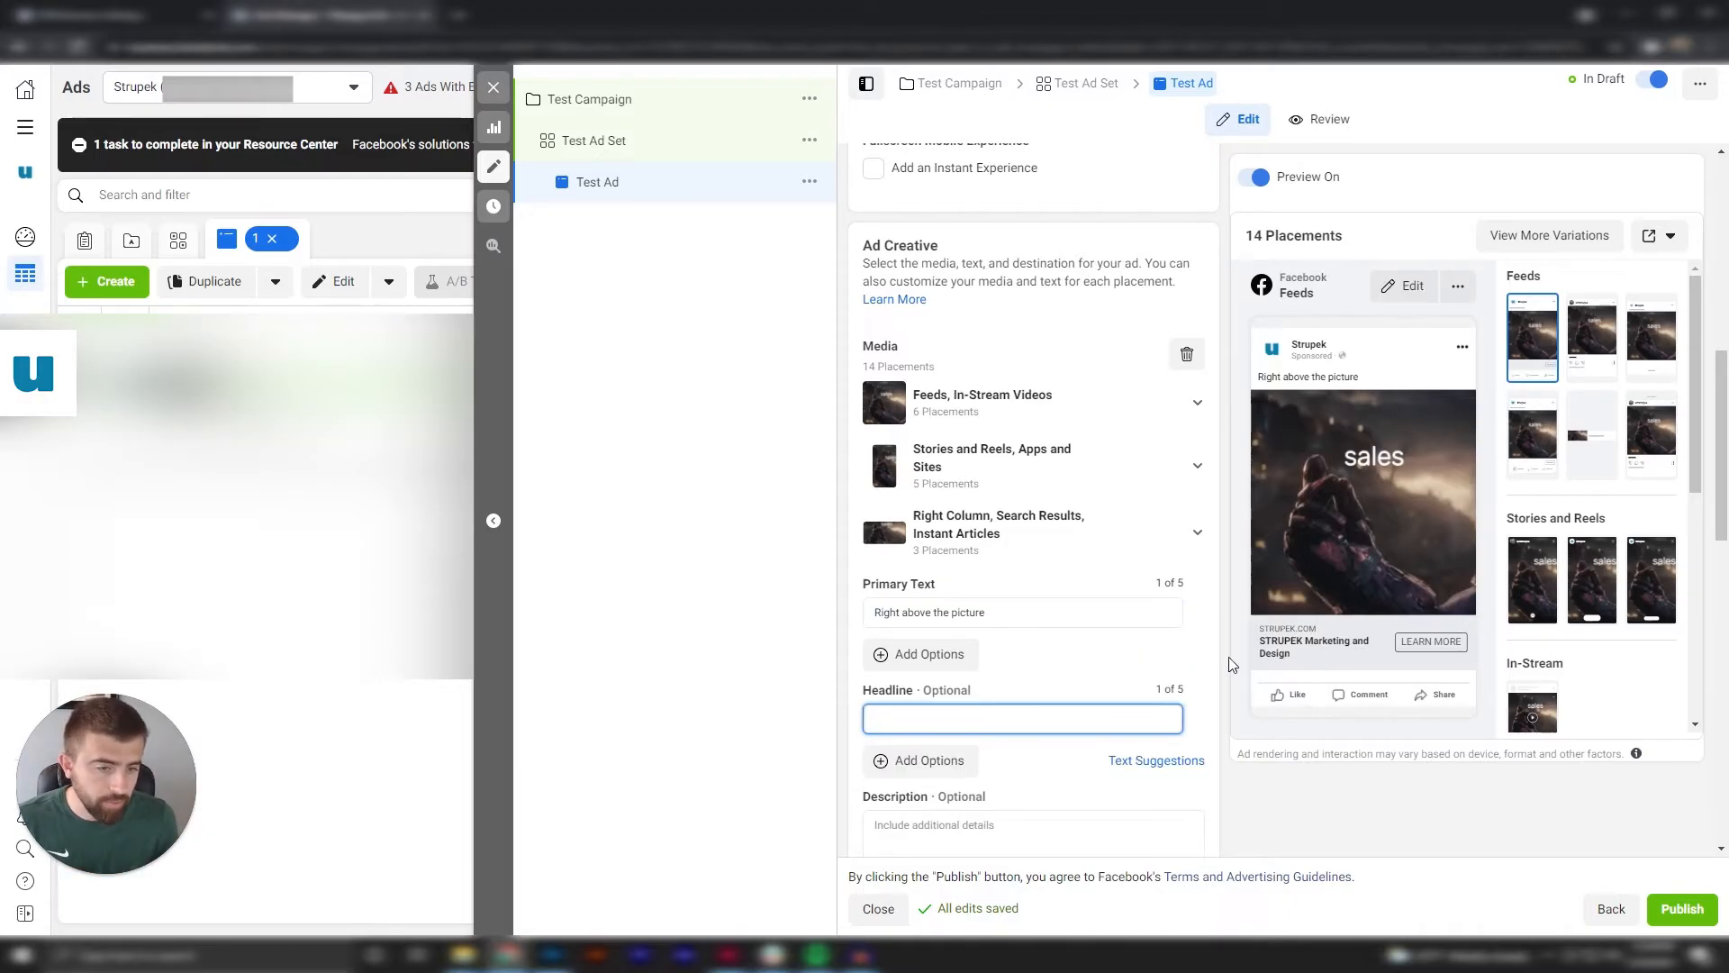
type("This is a headline")
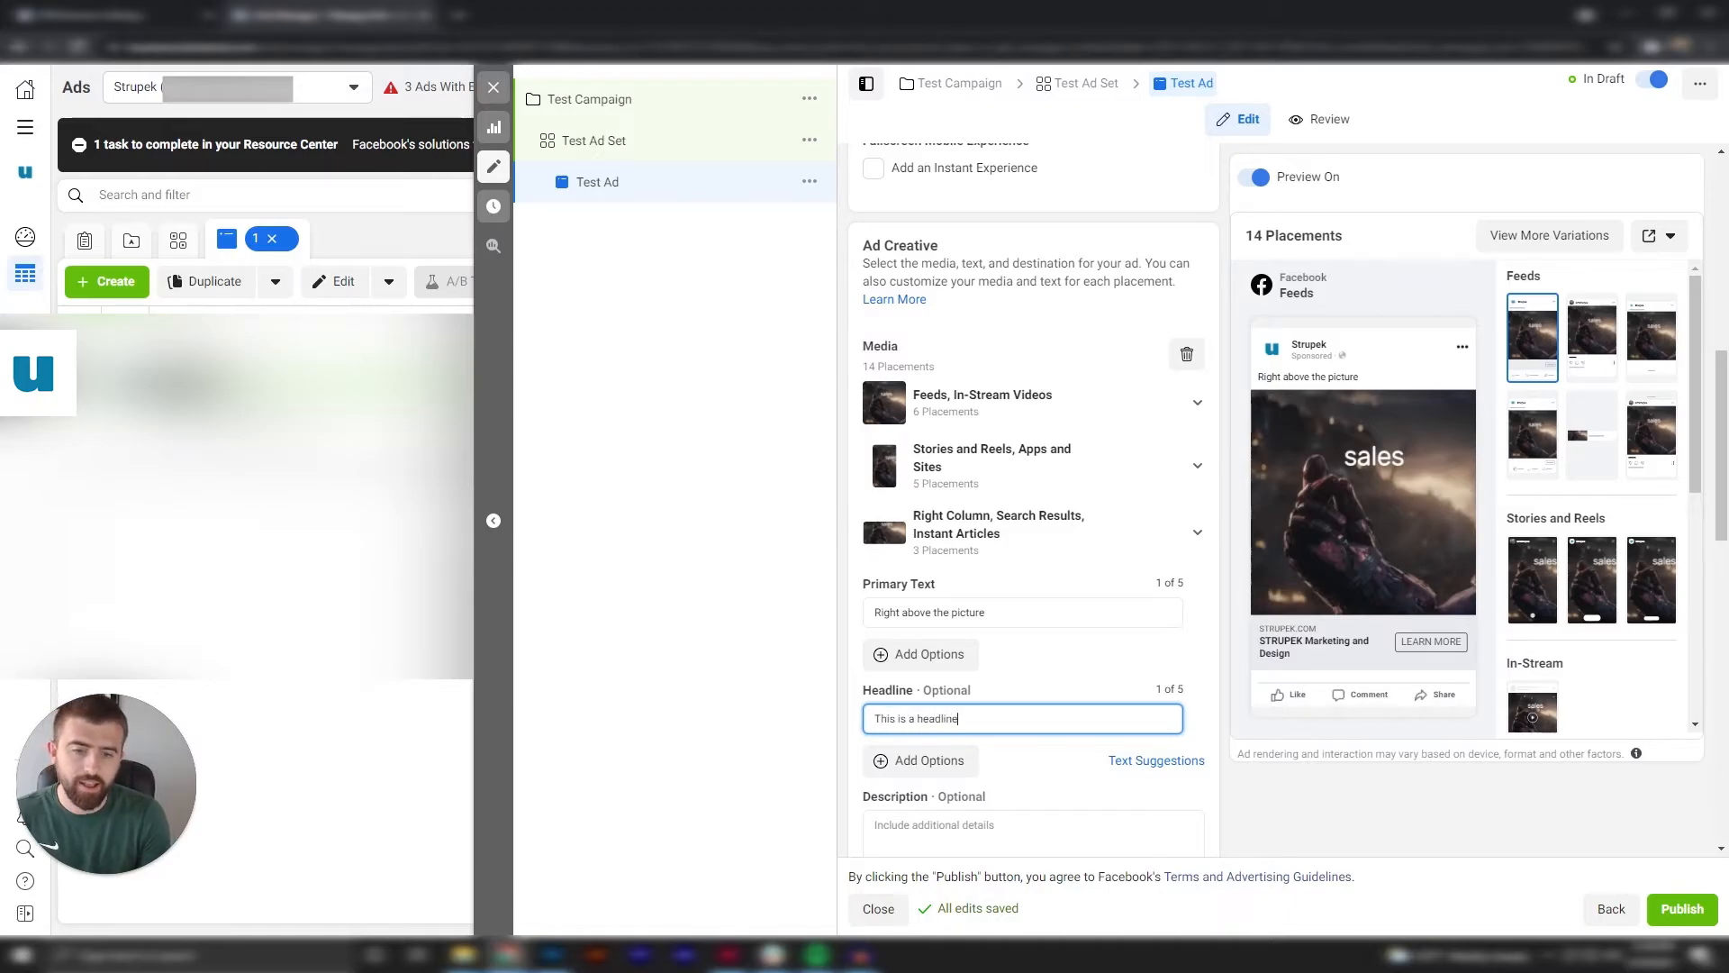
left_click(1340, 648)
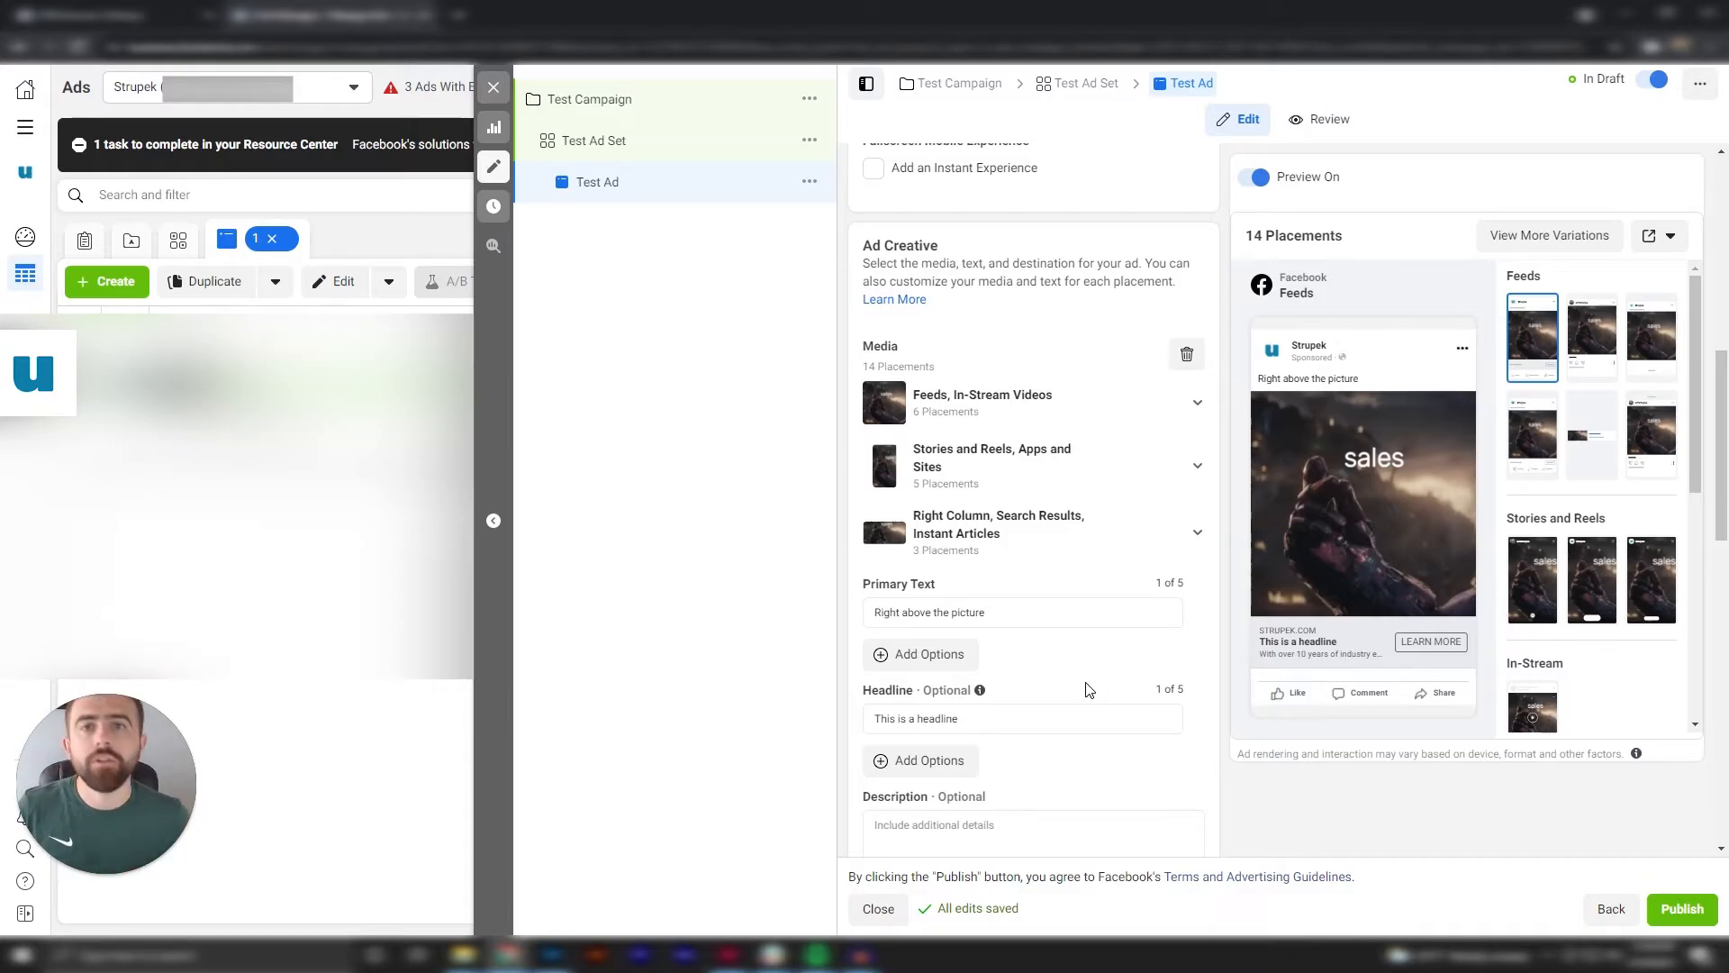
Enter "This is a description" as the ad's description.
scroll(1092, 689, "down", 1)
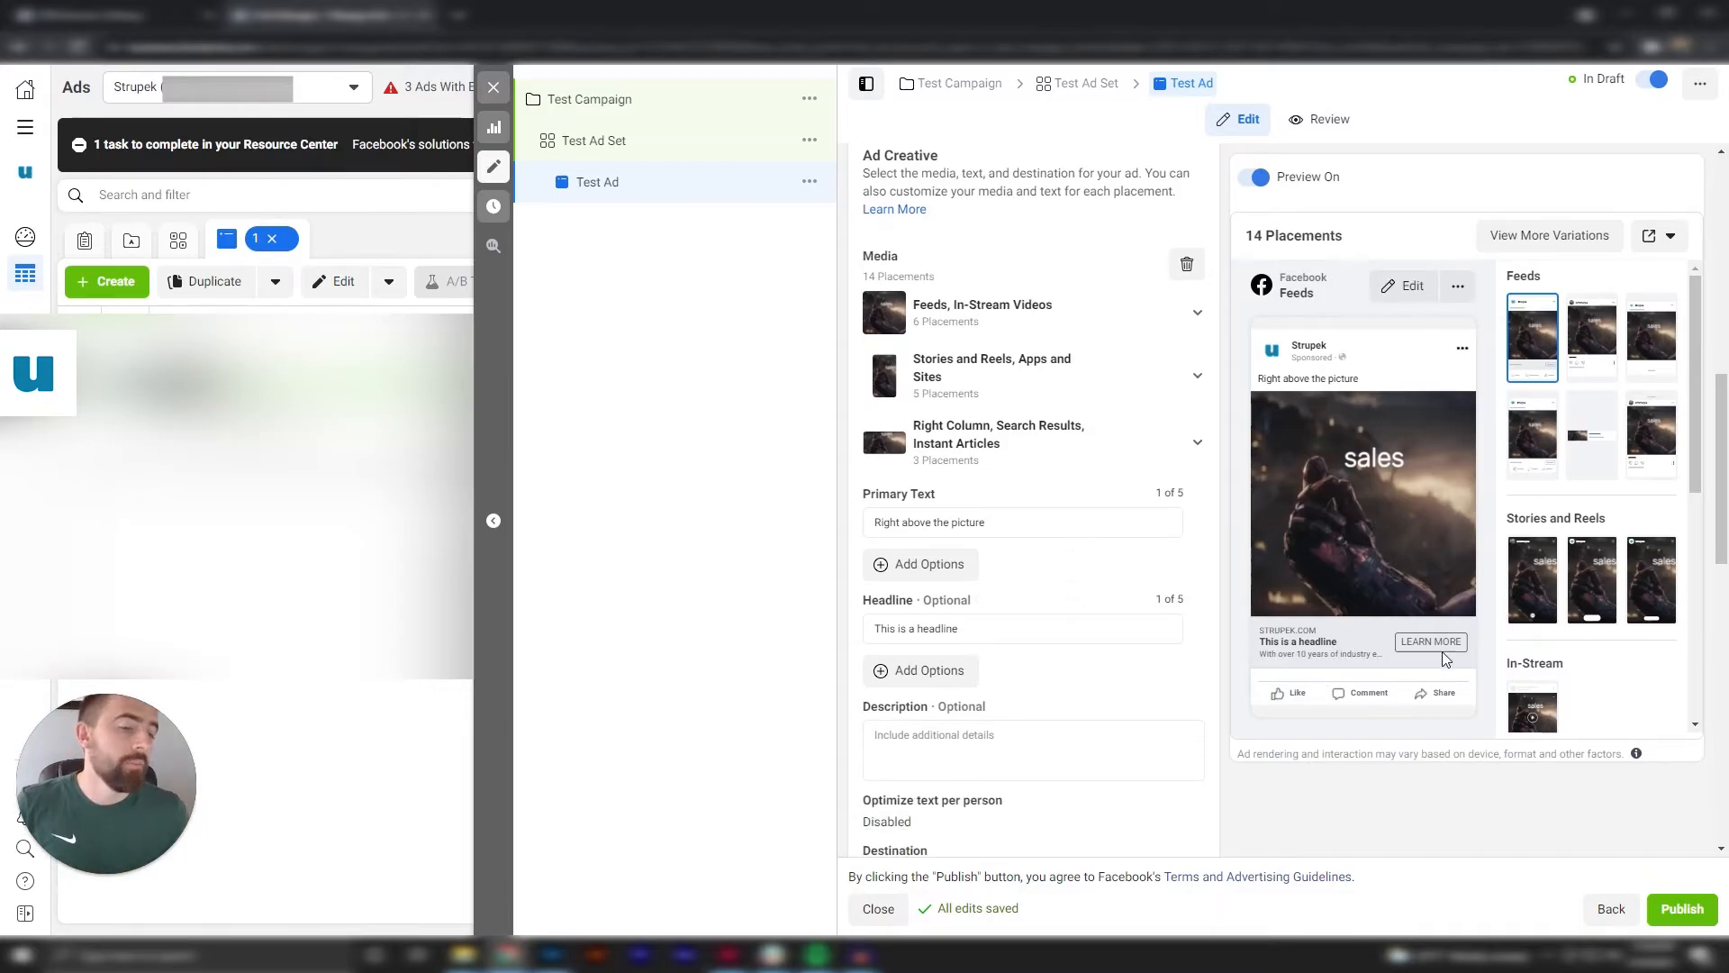
scroll(988, 648, "down", 1)
left_click(990, 652)
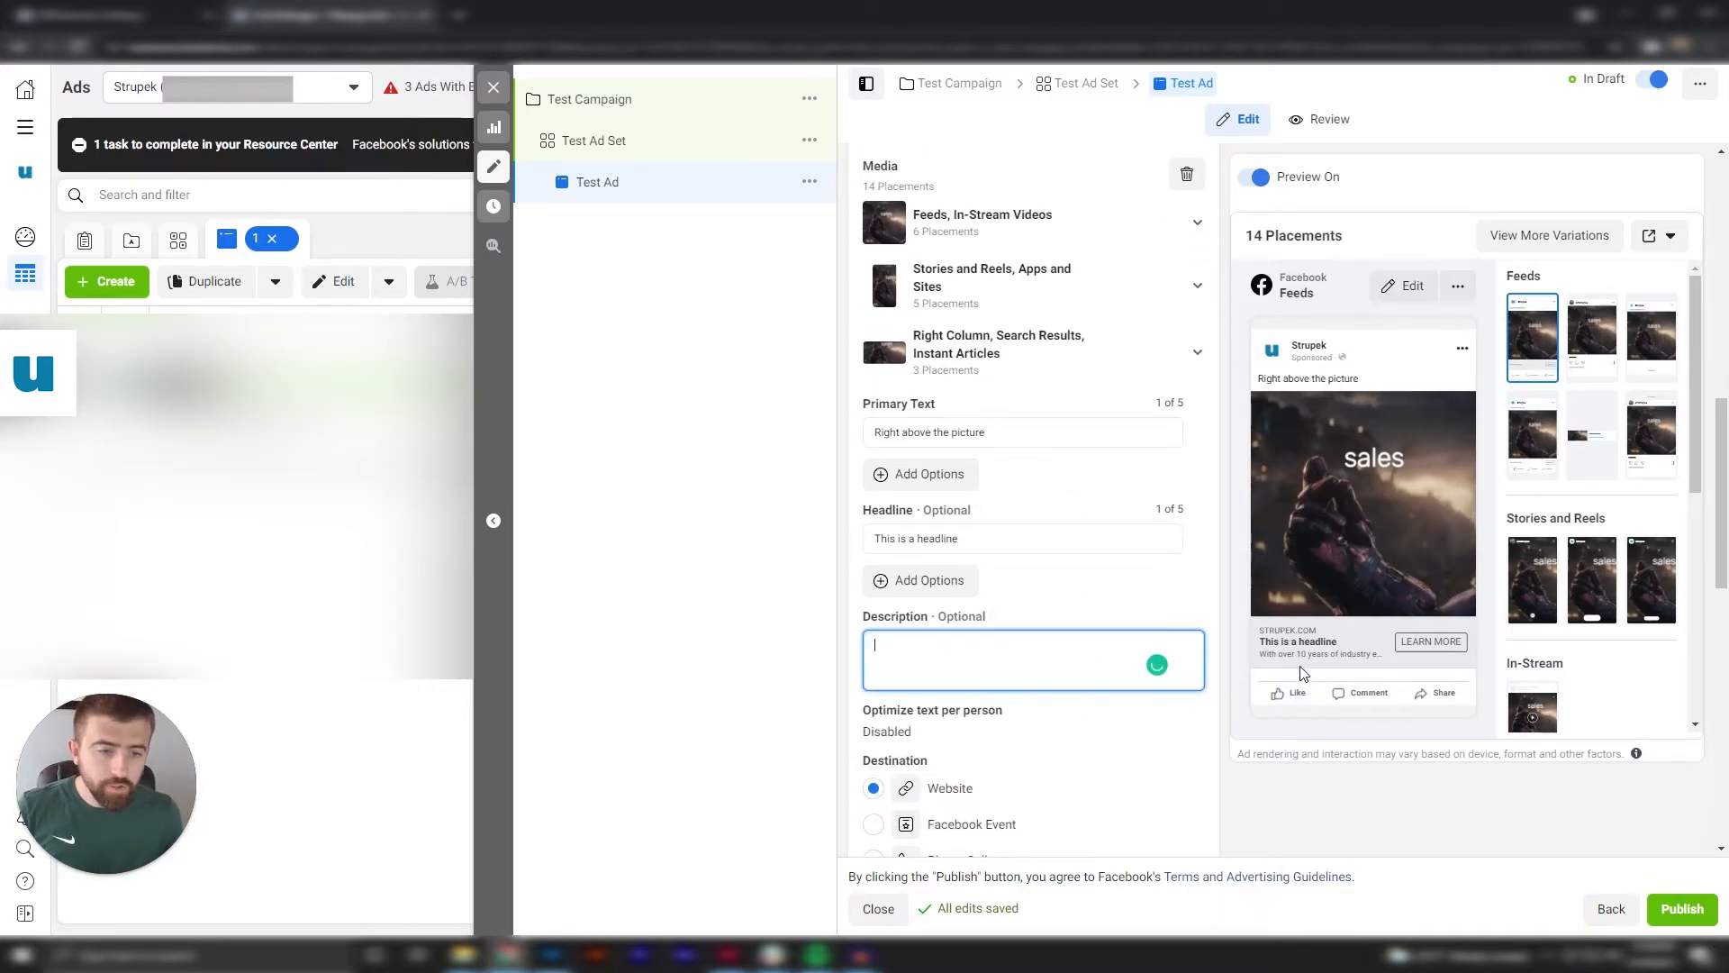
type("T")
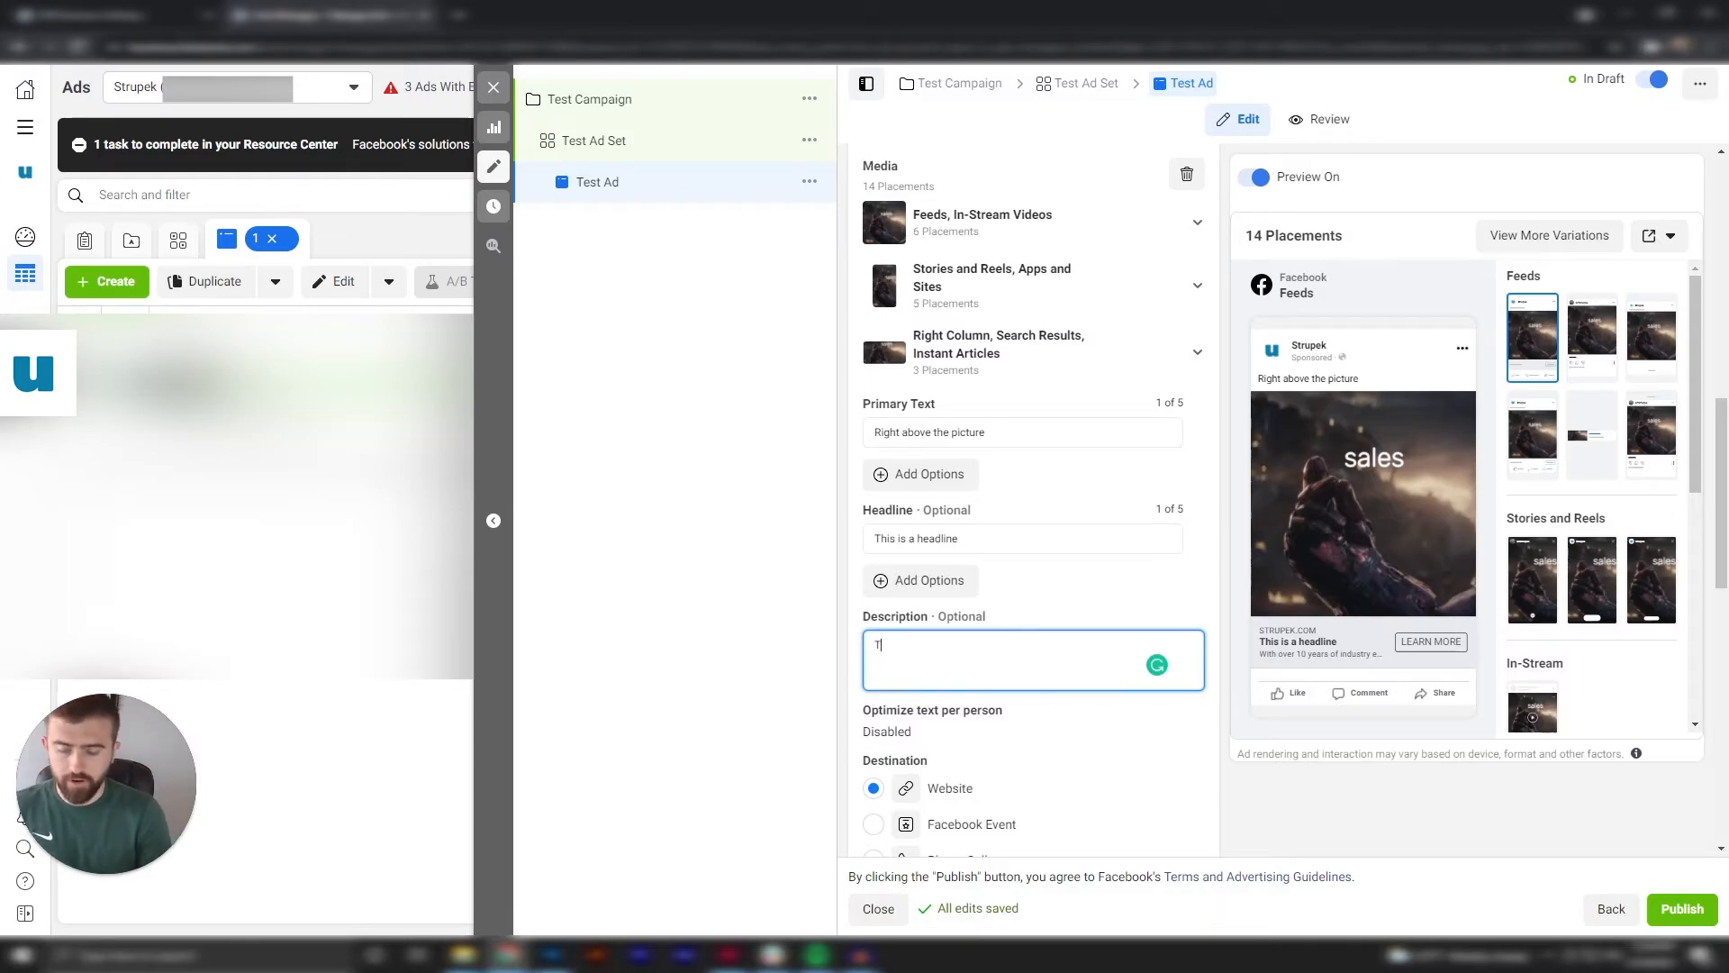
type("his is a description")
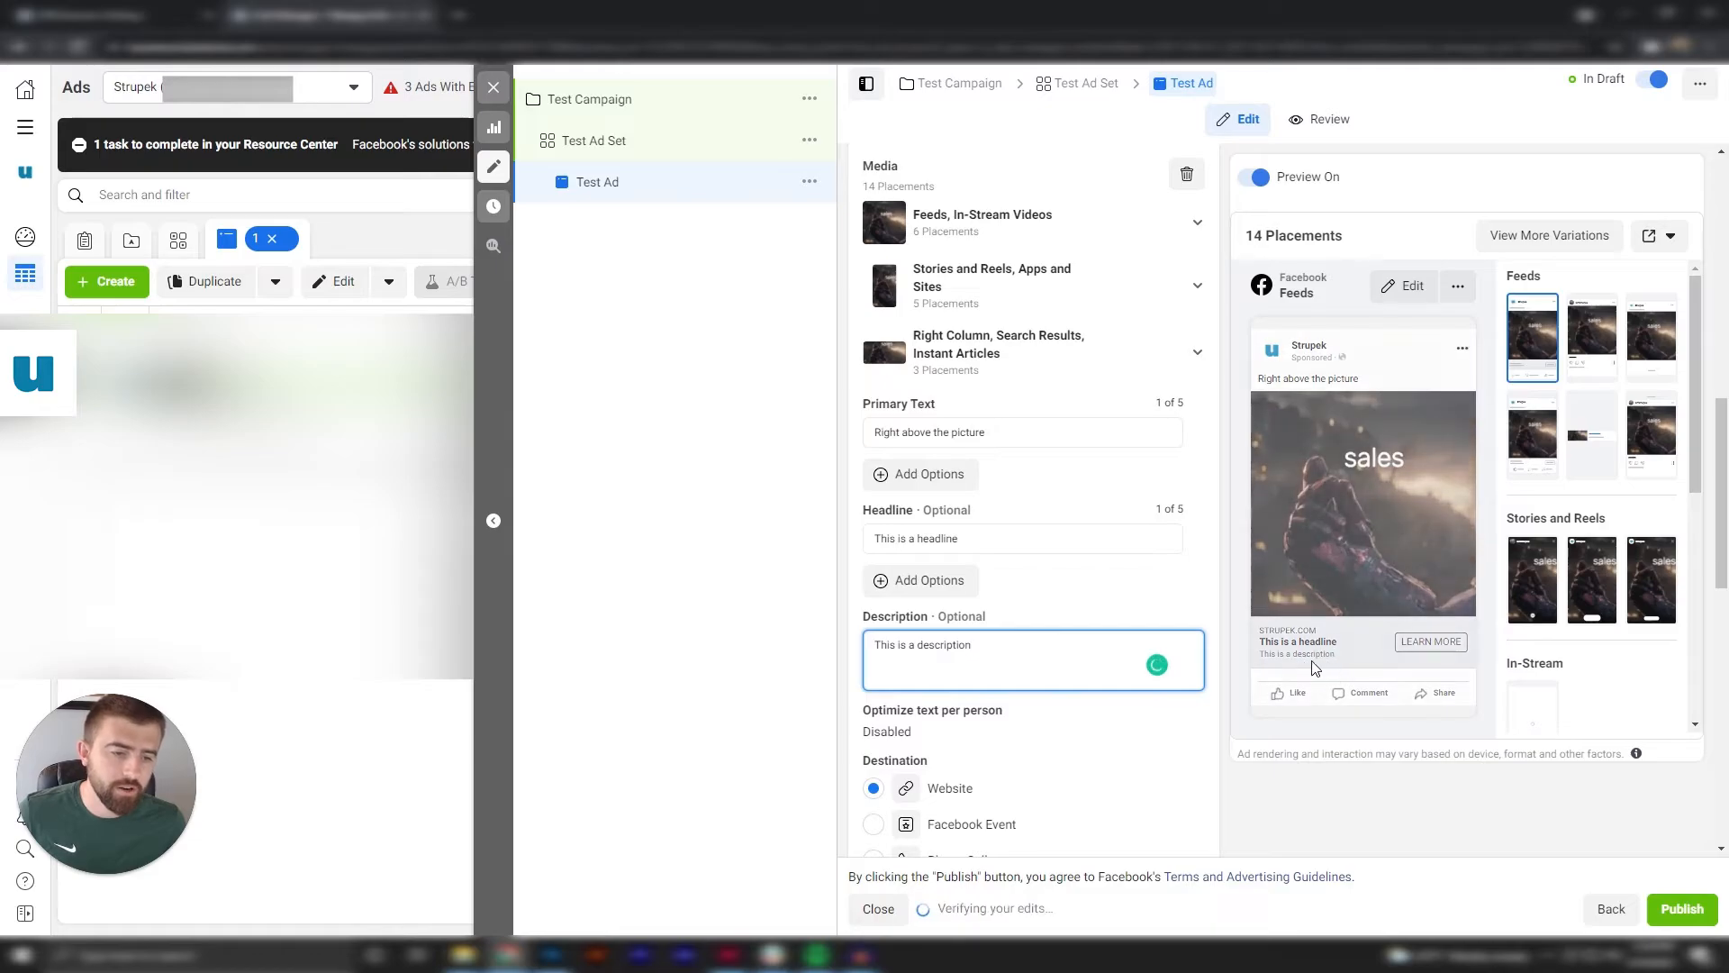
scroll(1178, 707, "down", 2)
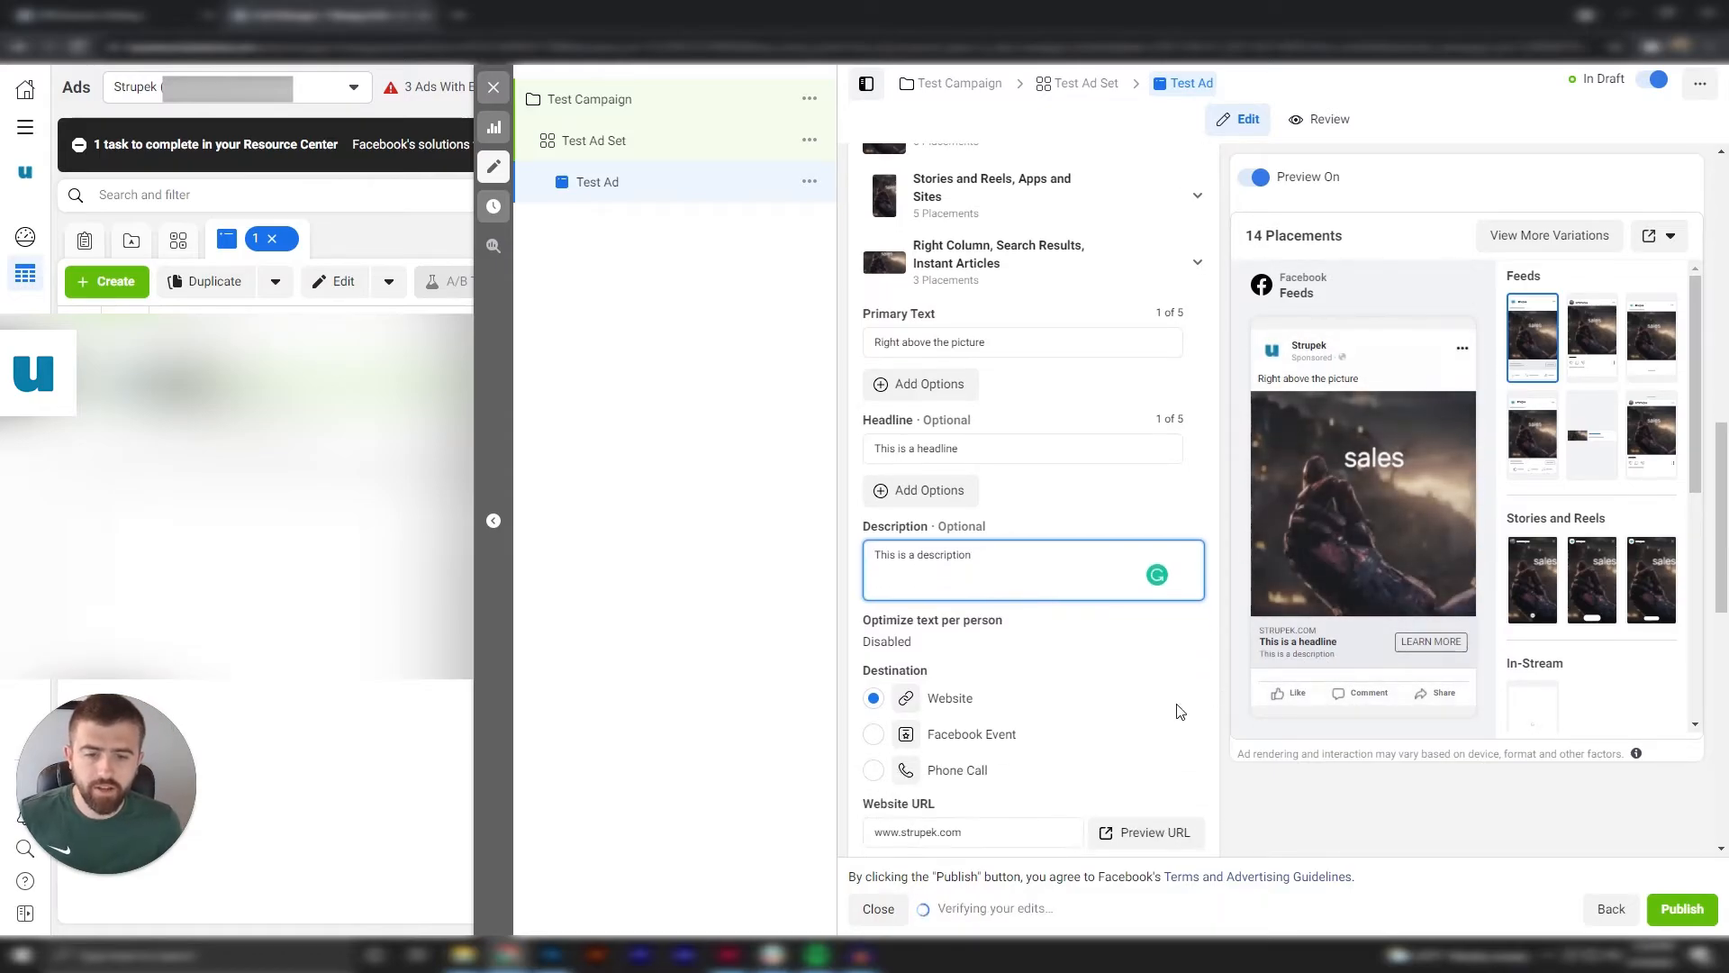
left_click(990, 737)
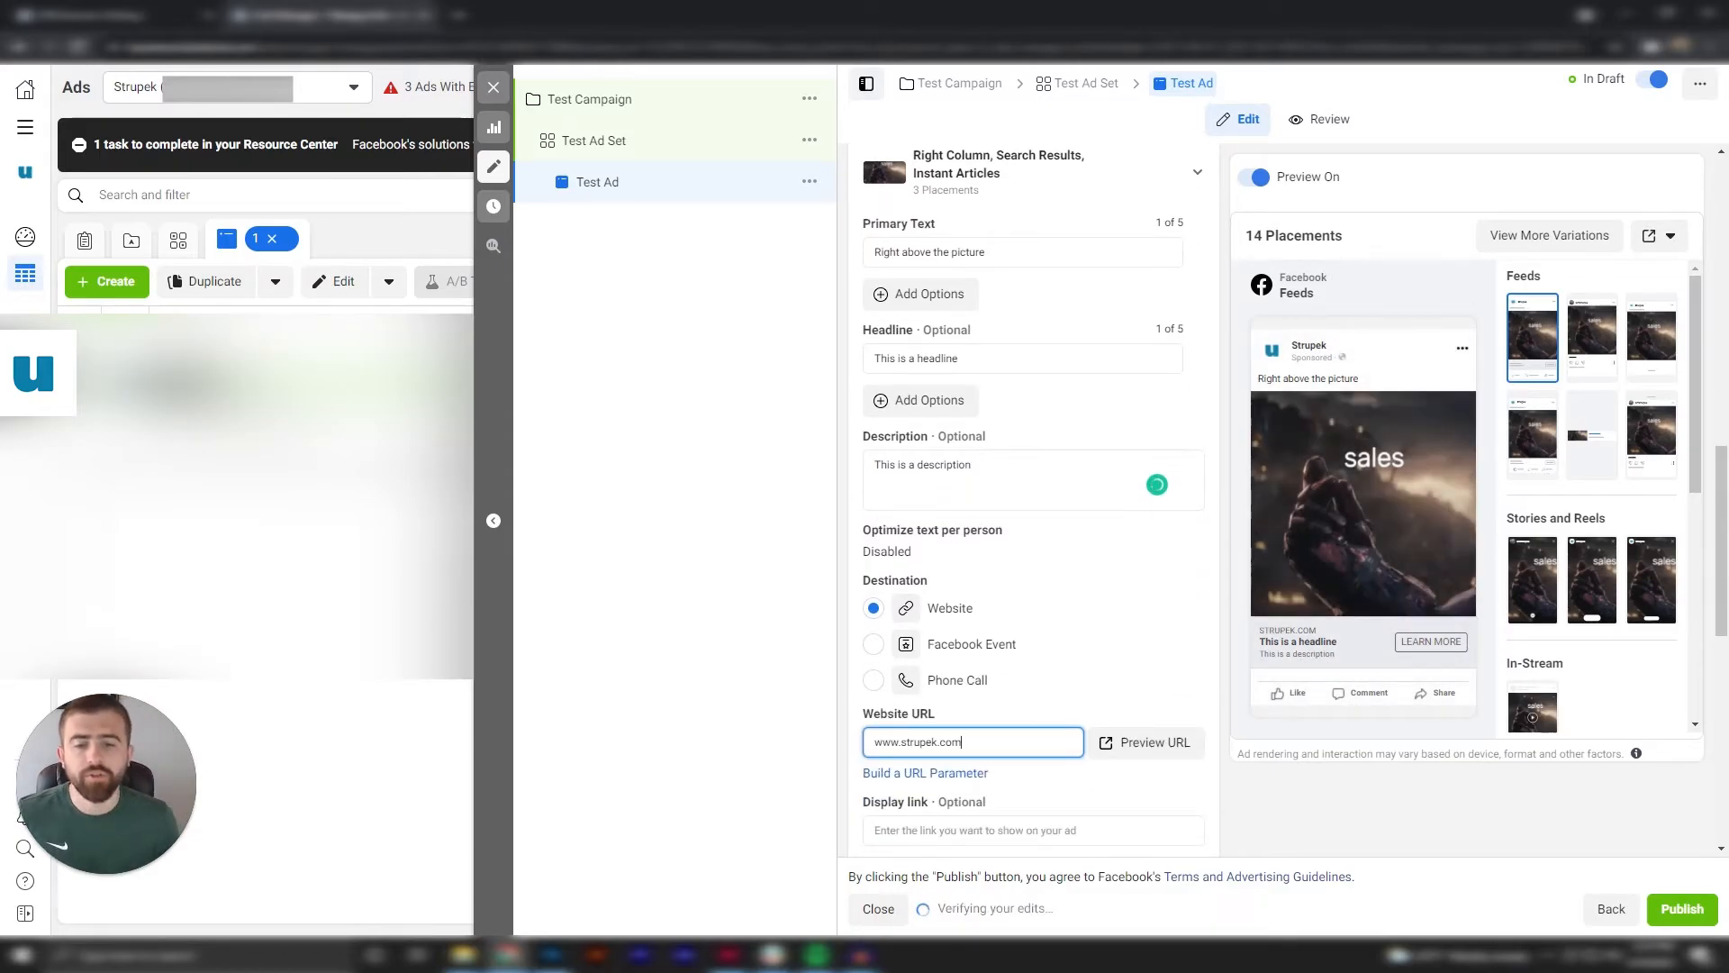
scroll(1130, 748, "down", 1)
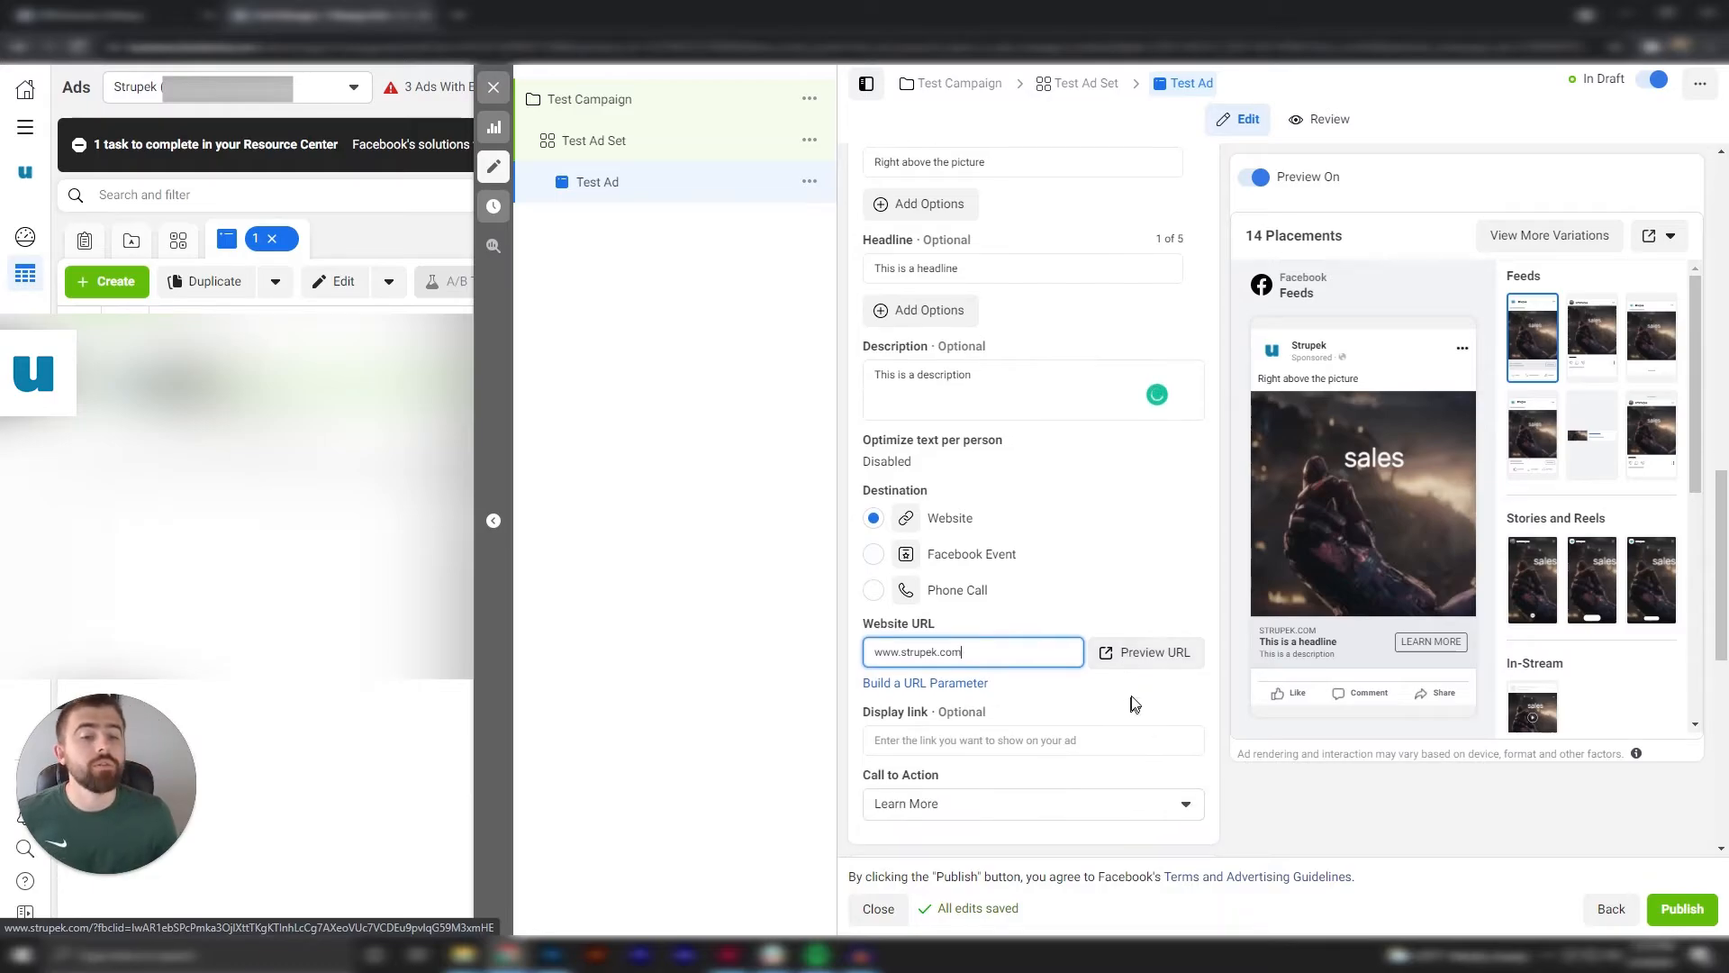
left_click(1142, 605)
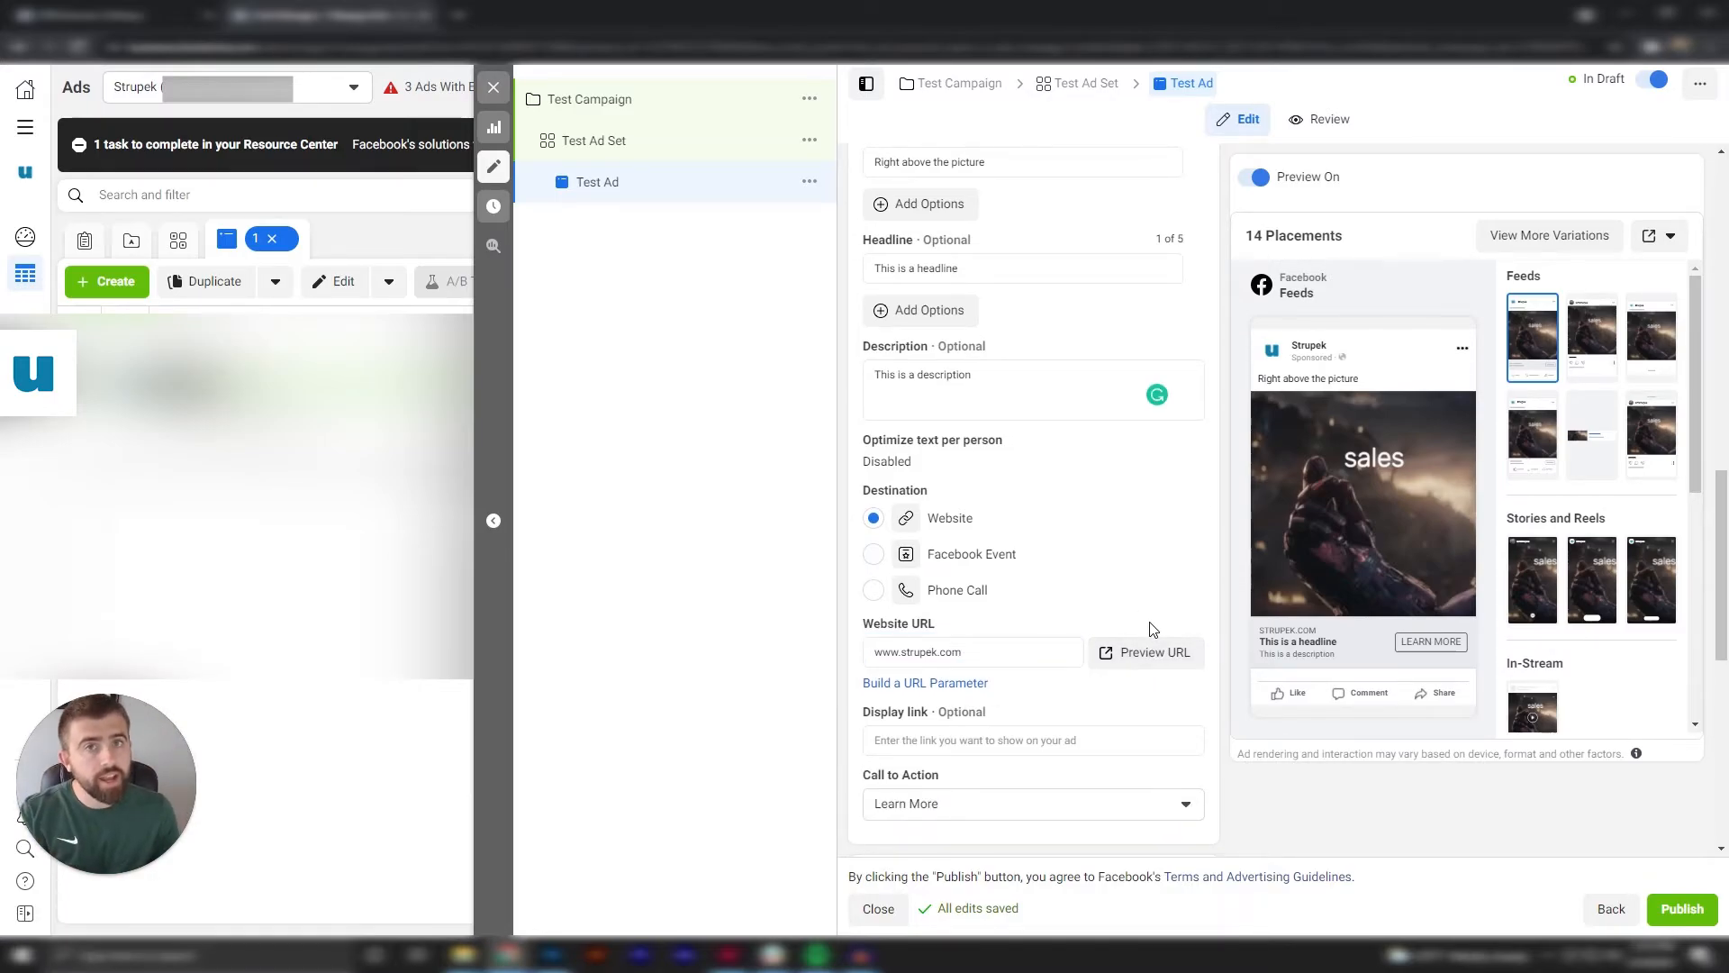
scroll(1054, 622, "down", 1)
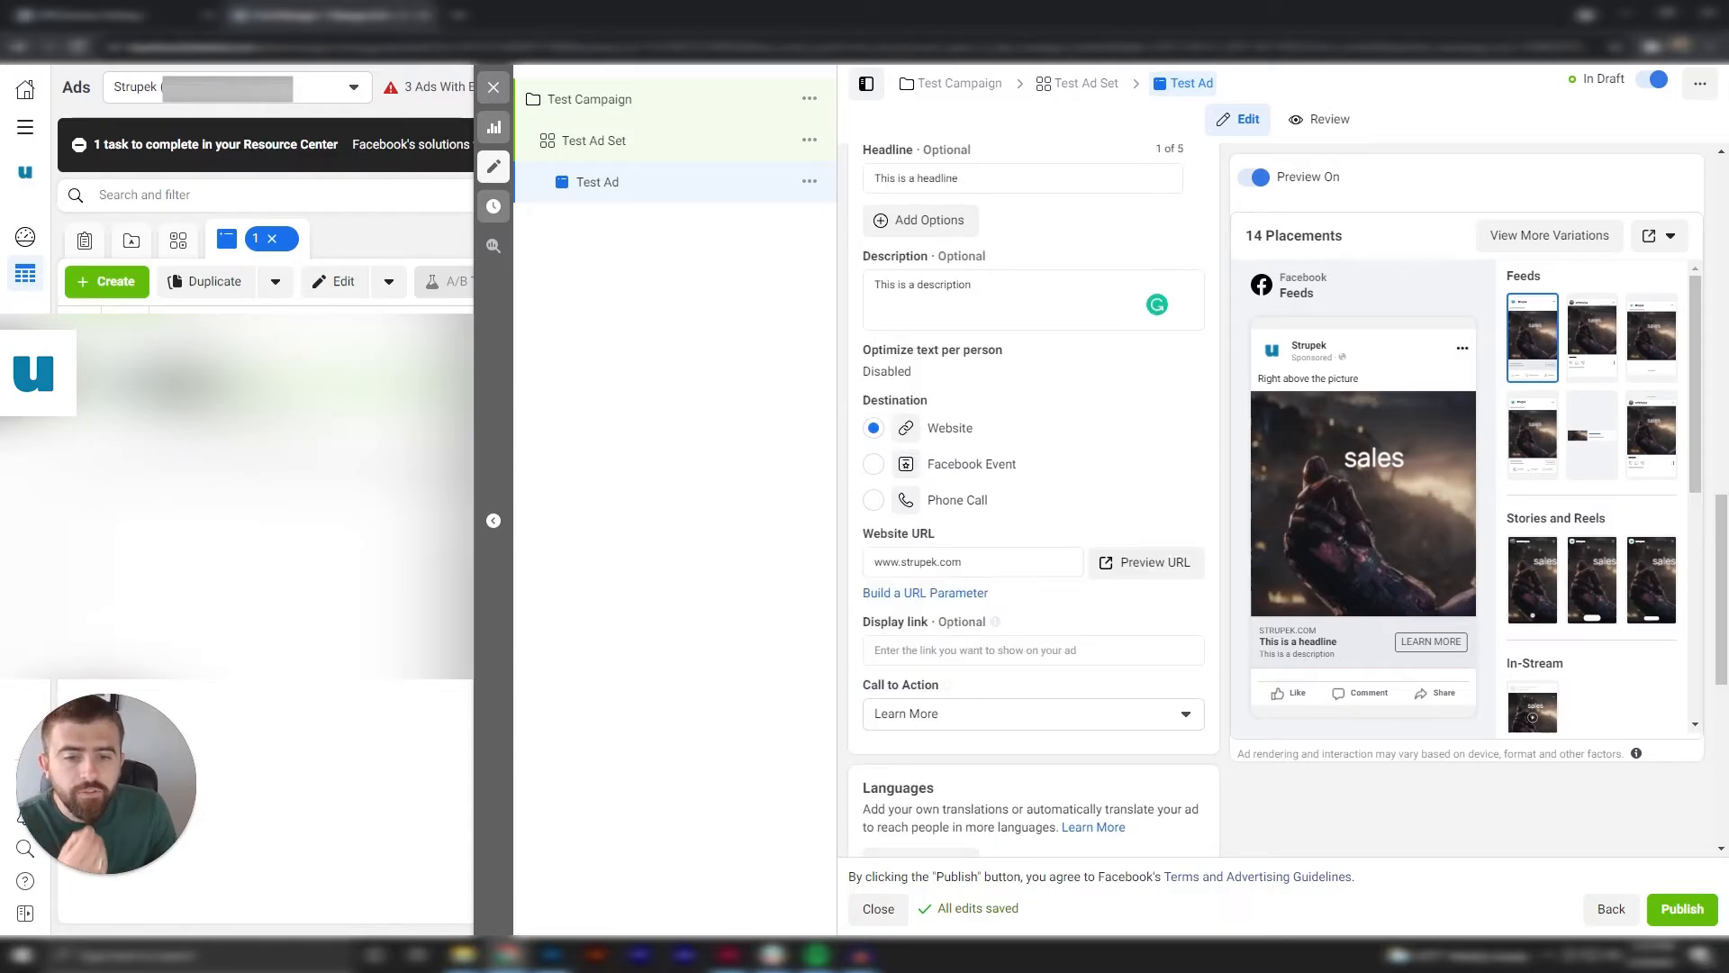
left_click(1020, 650)
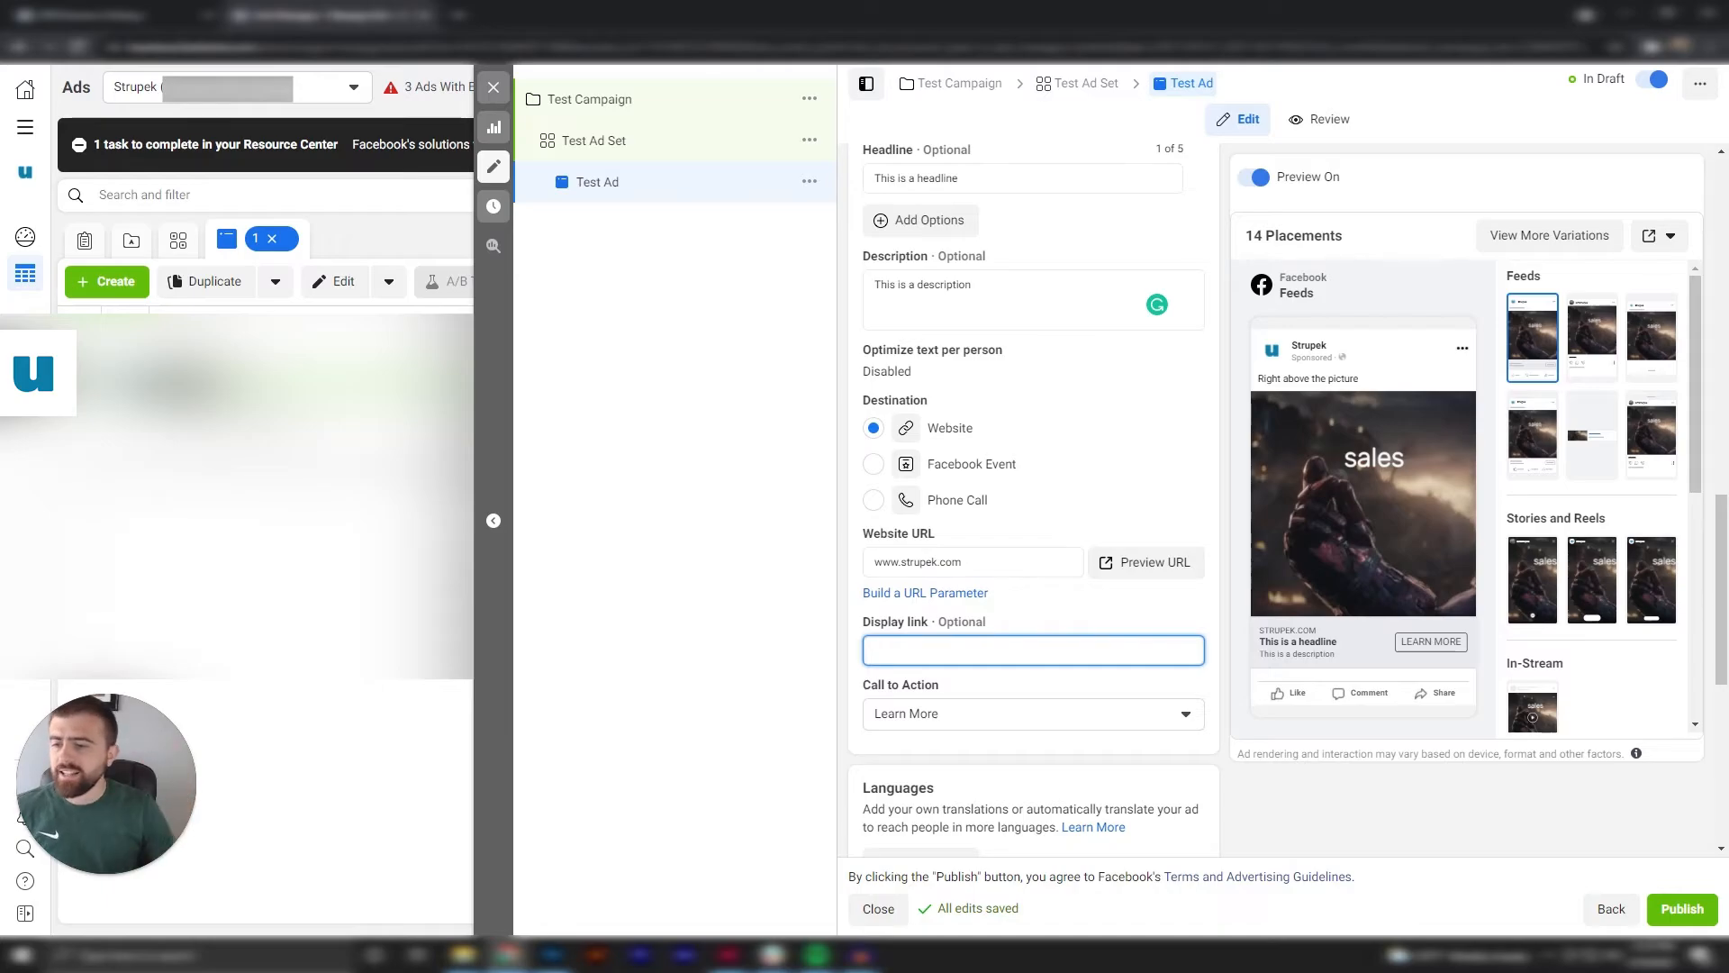
left_click(996, 562)
type("/")
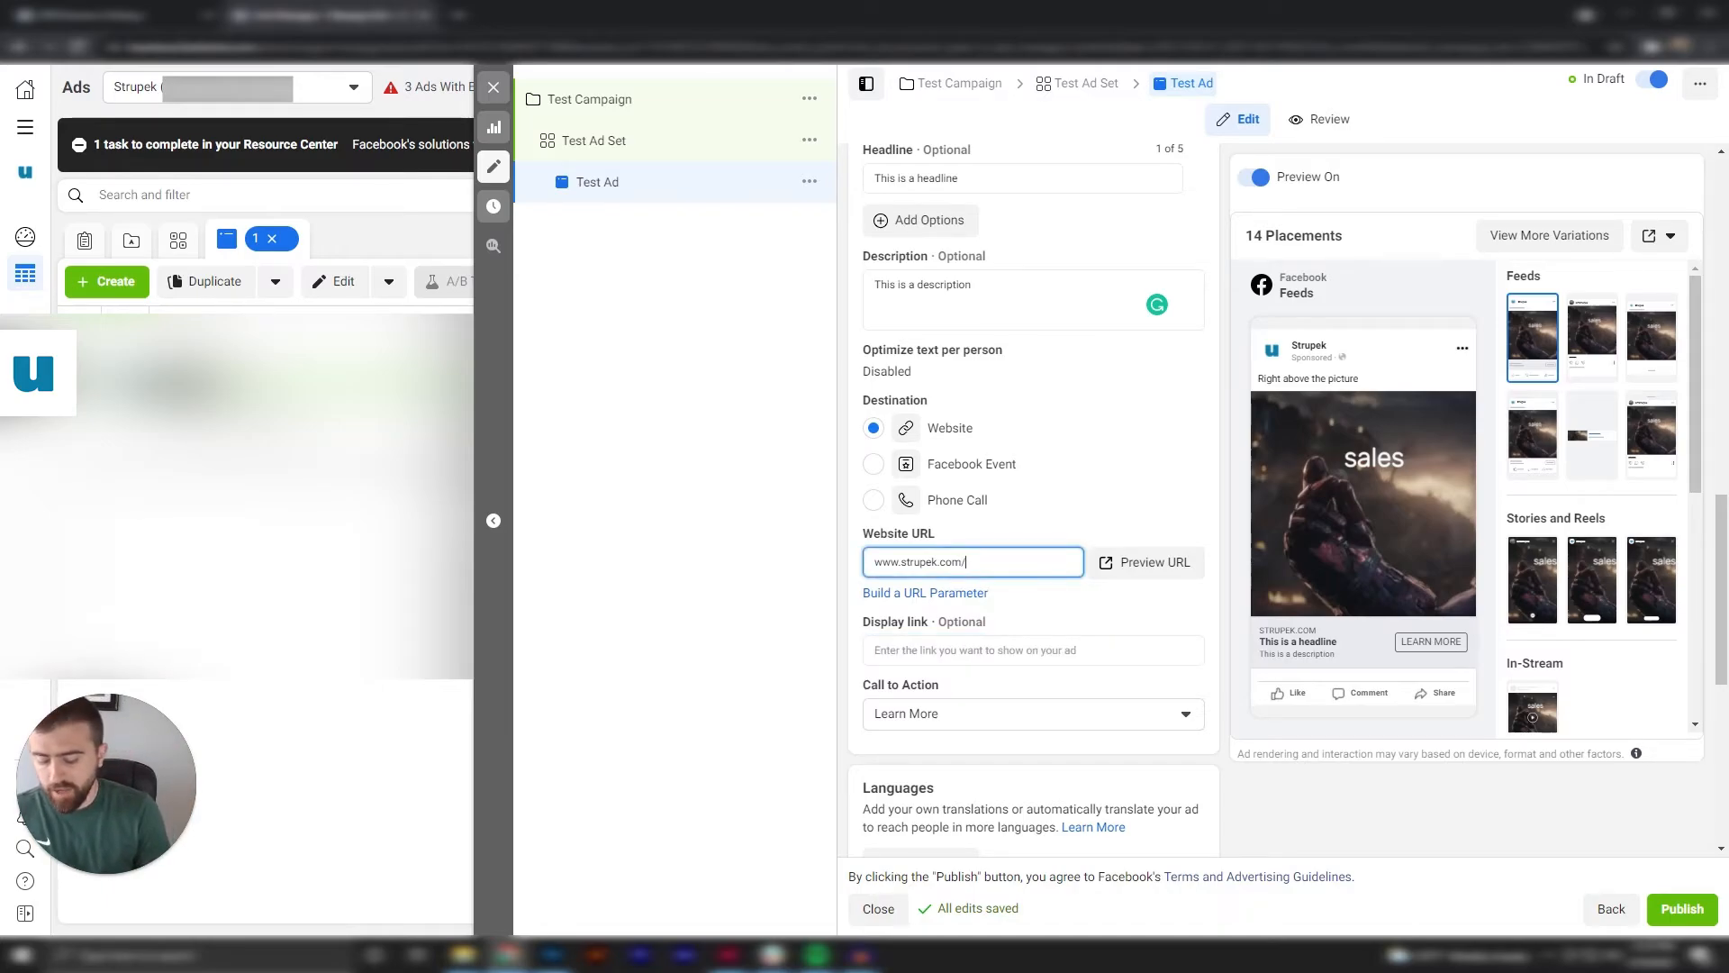
type("blog/test/")
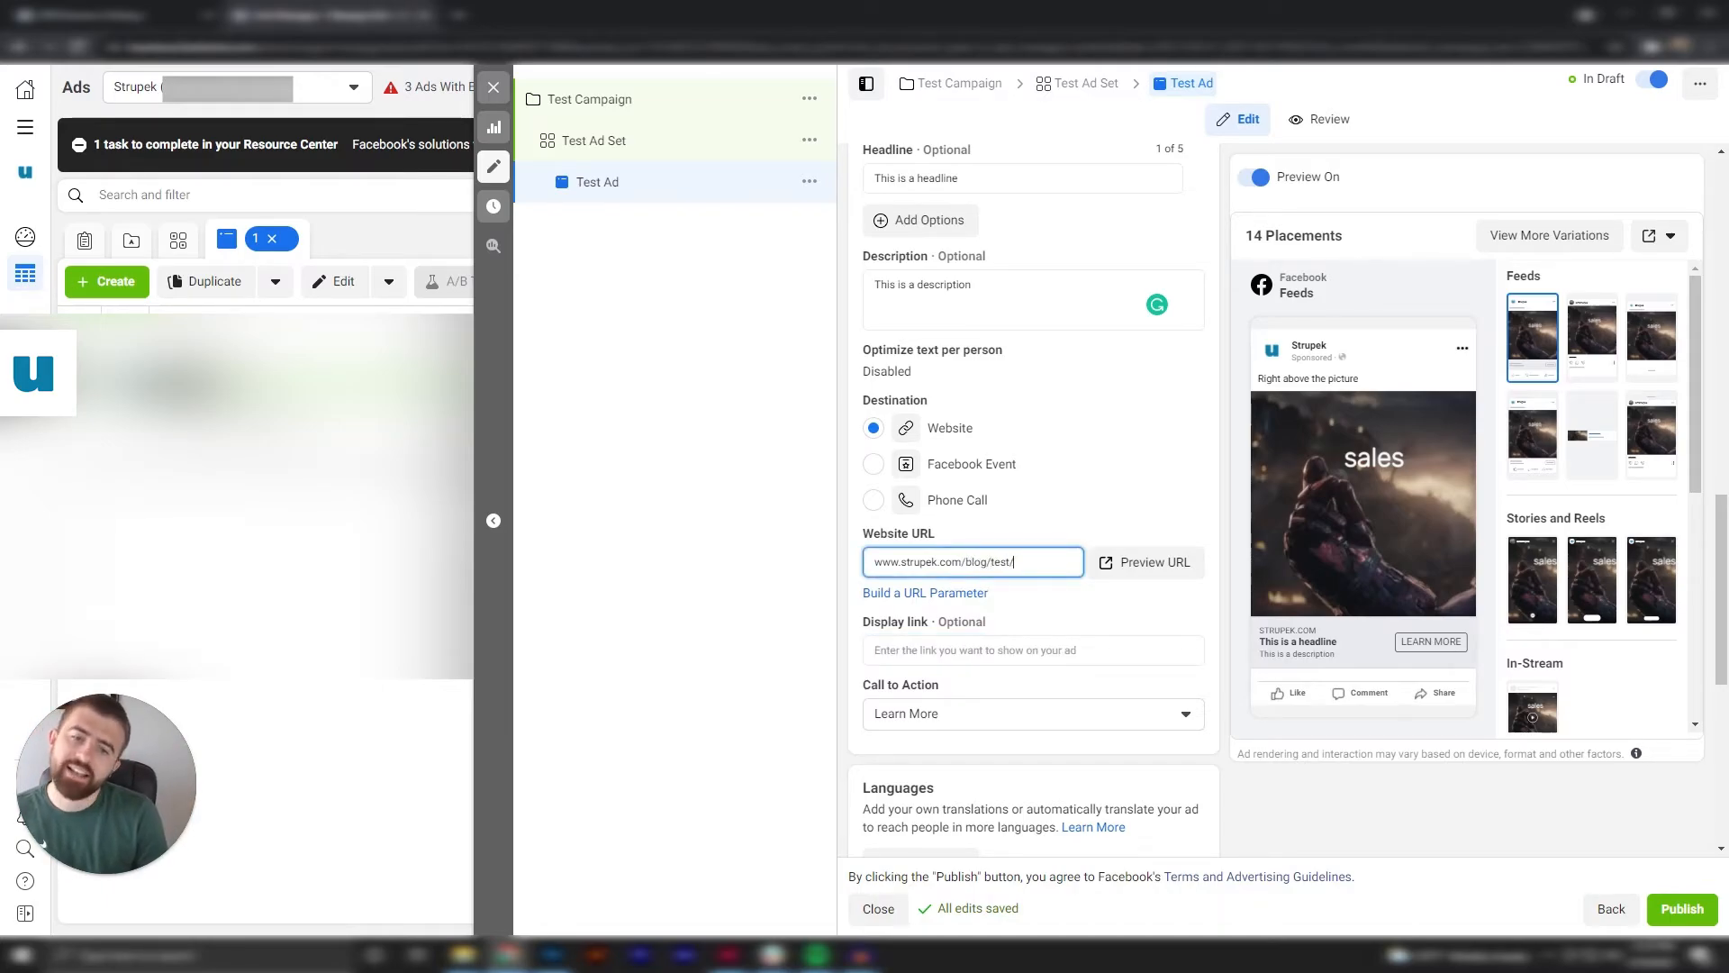
type("landing-")
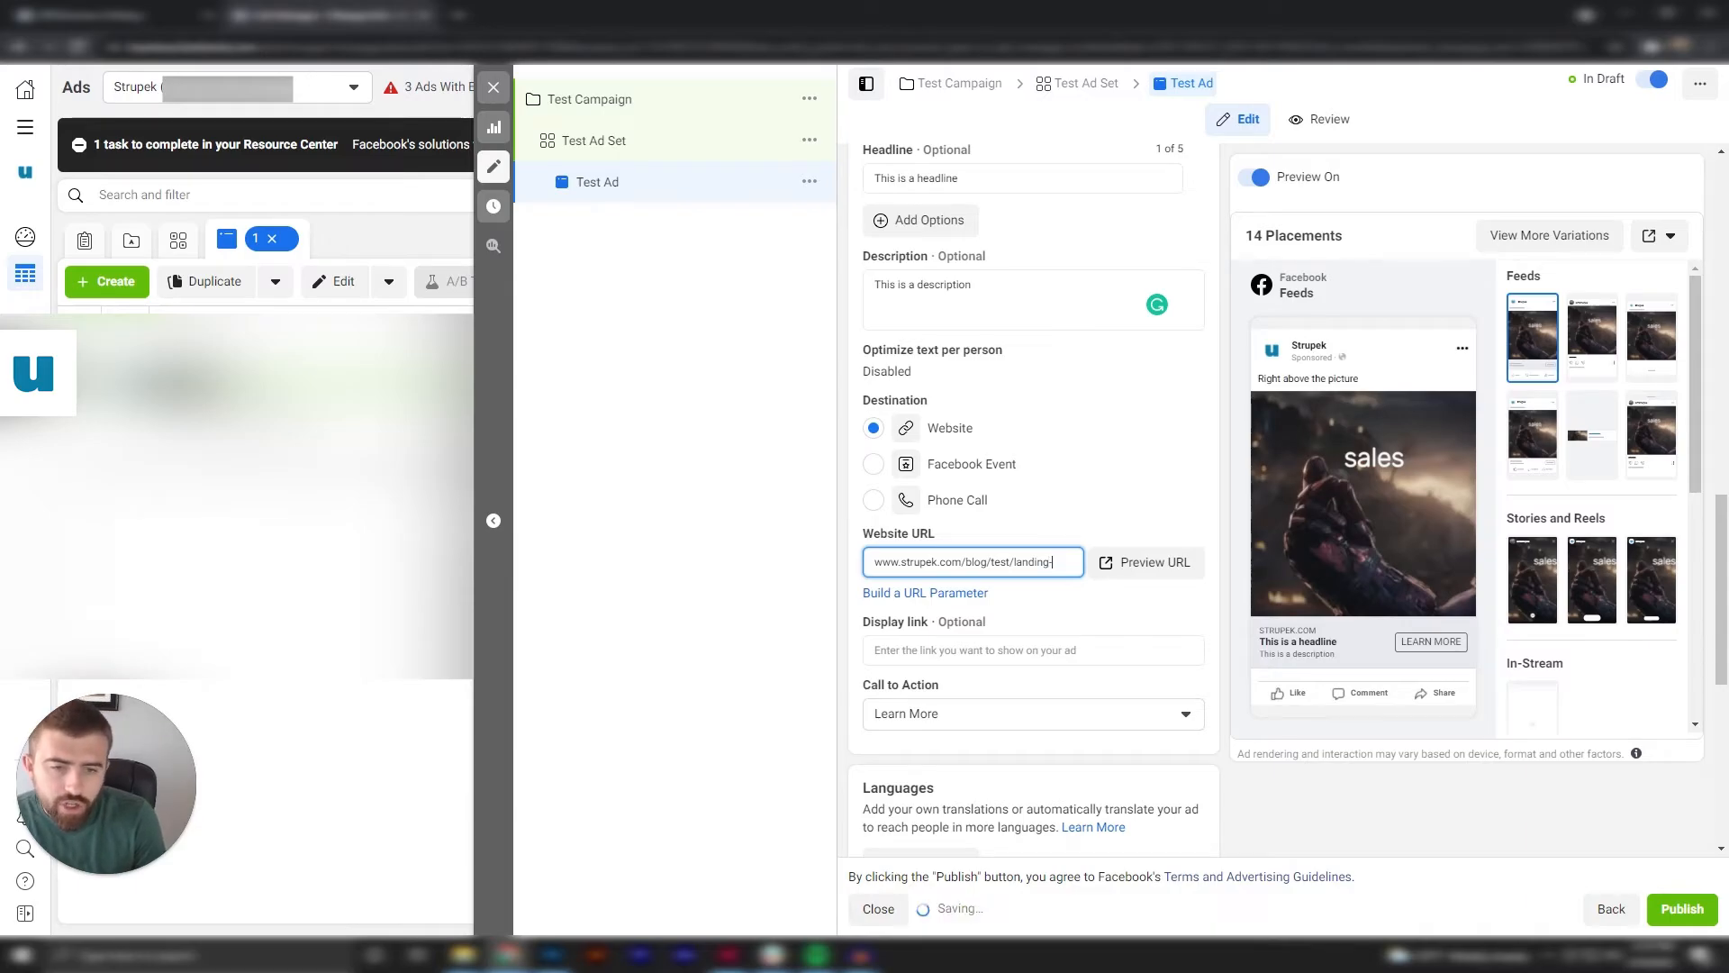
type("page/")
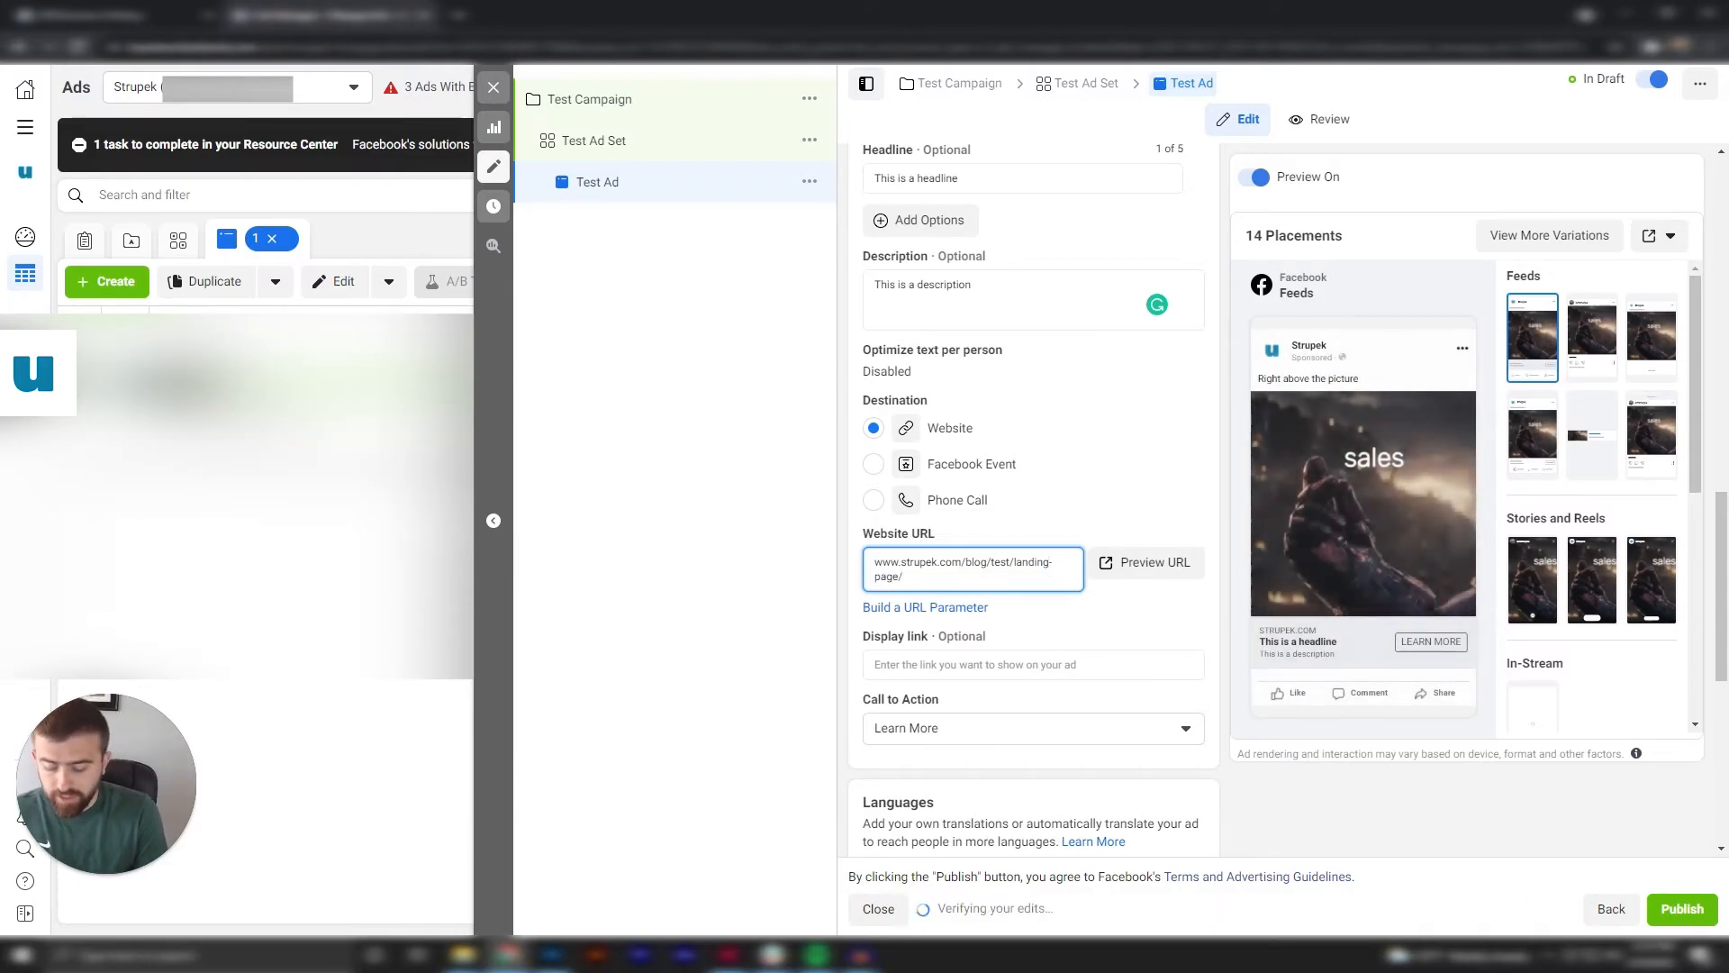
type("toolong")
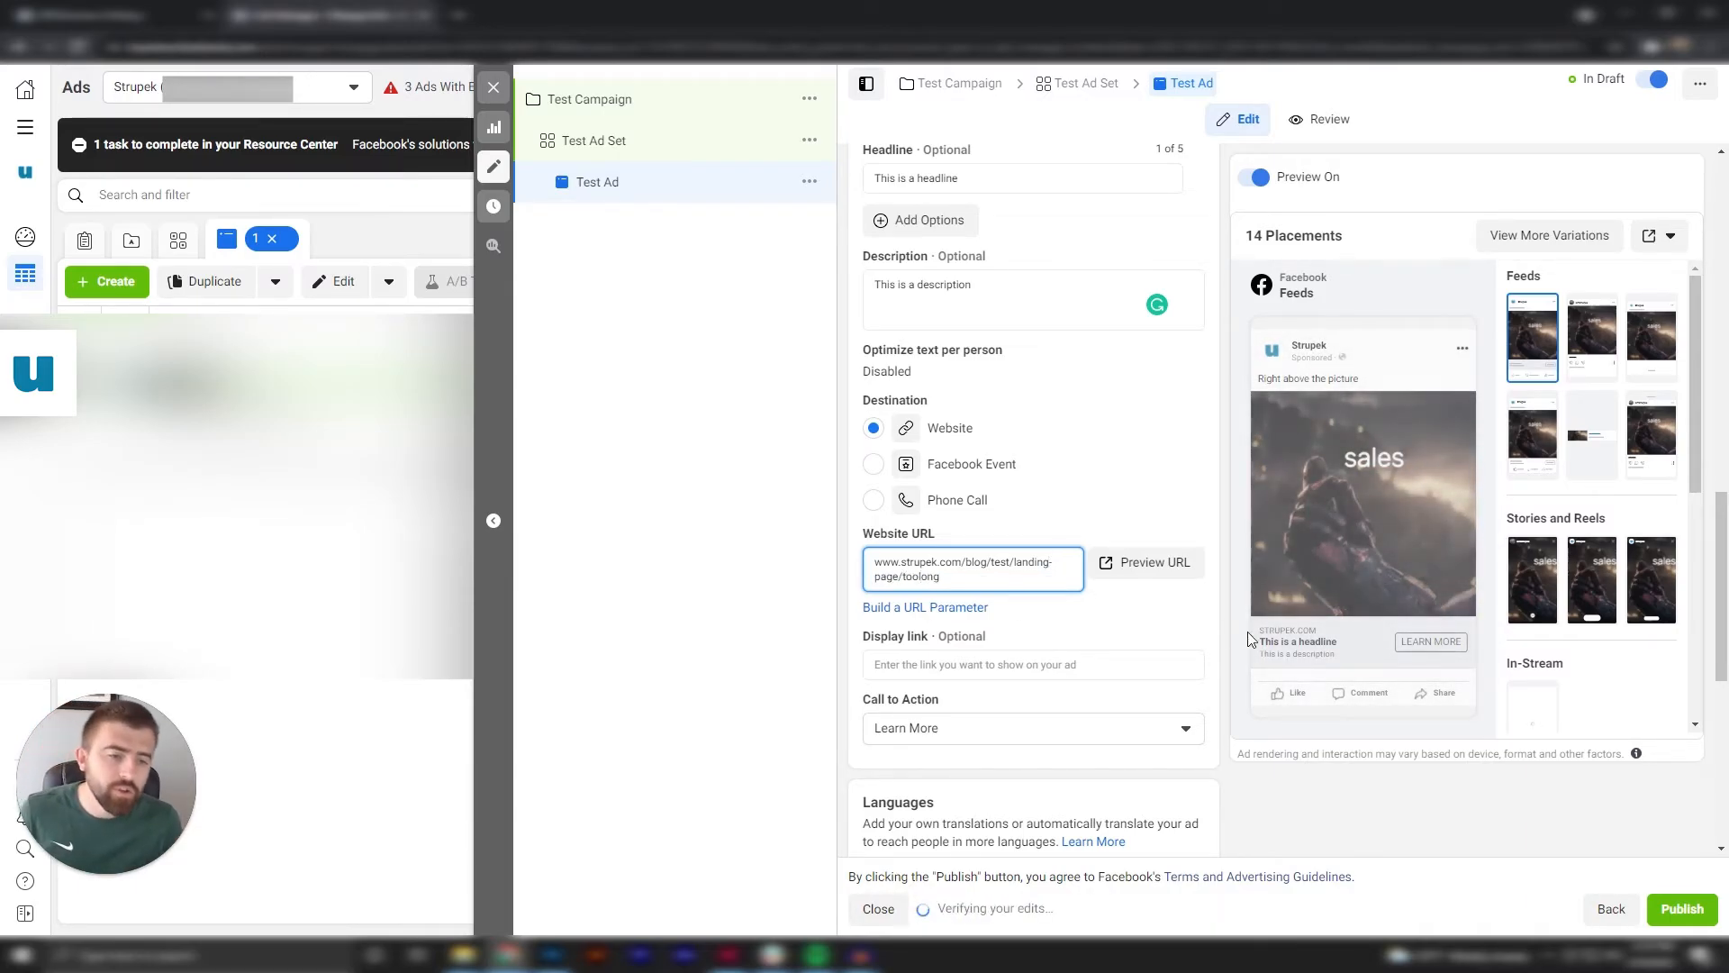
left_click(1036, 664)
type("ww")
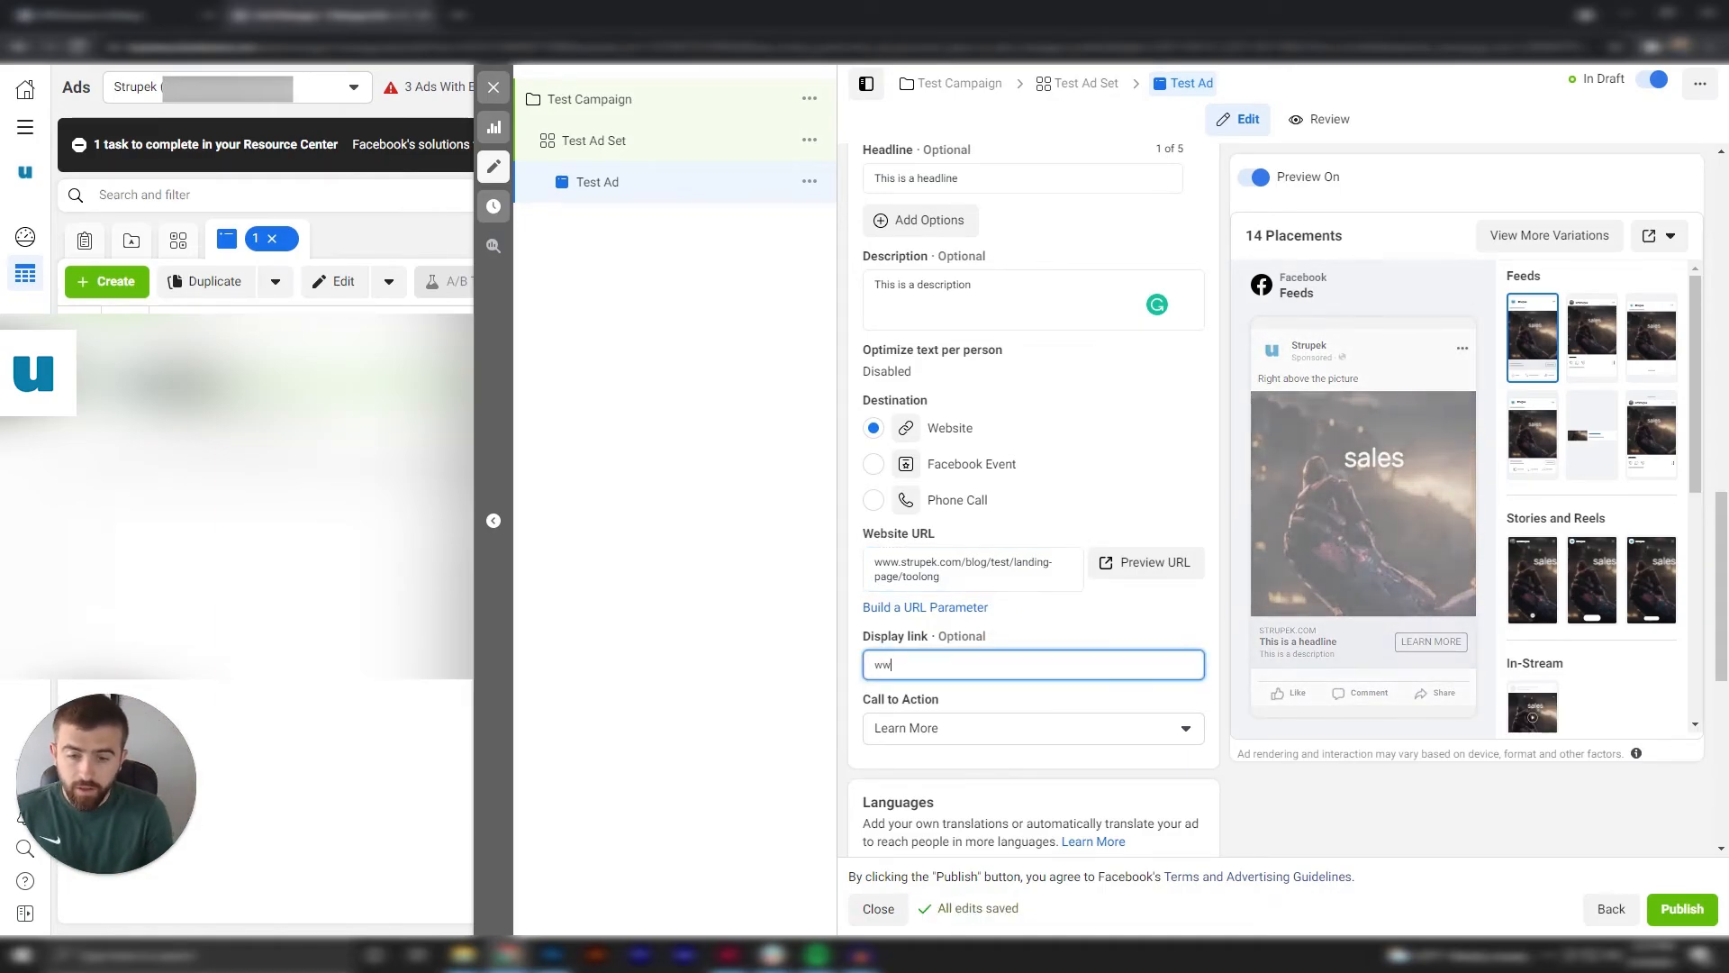
type("w.strupek.com")
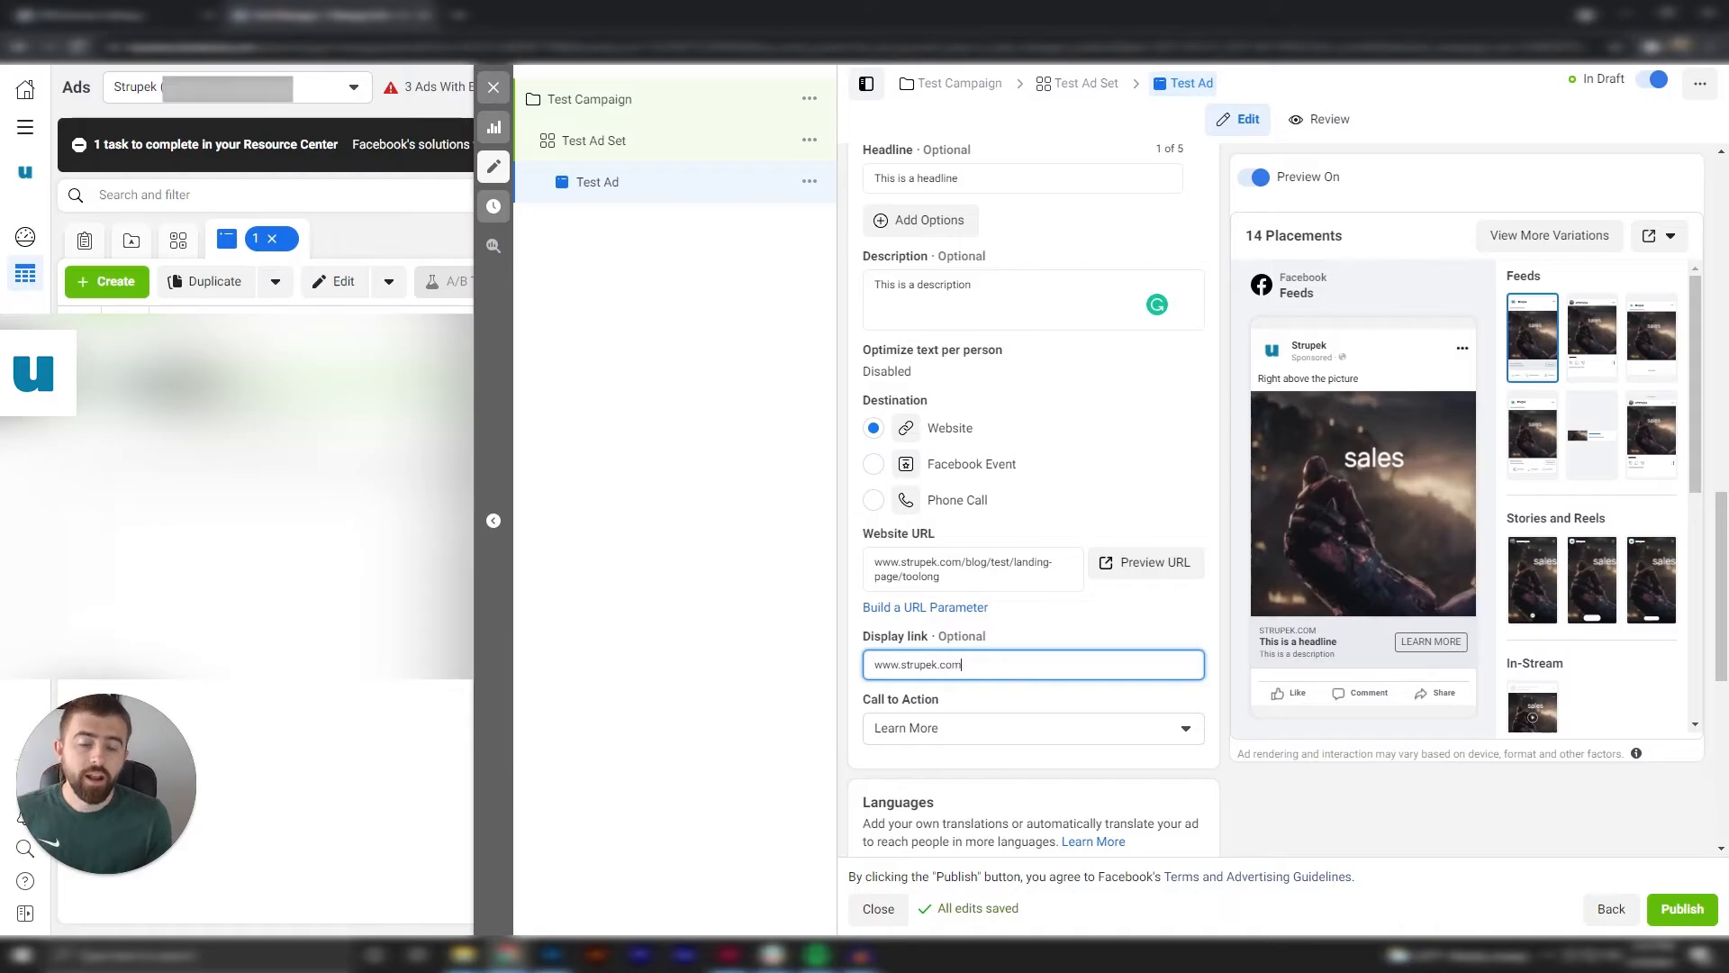
left_click(1130, 619)
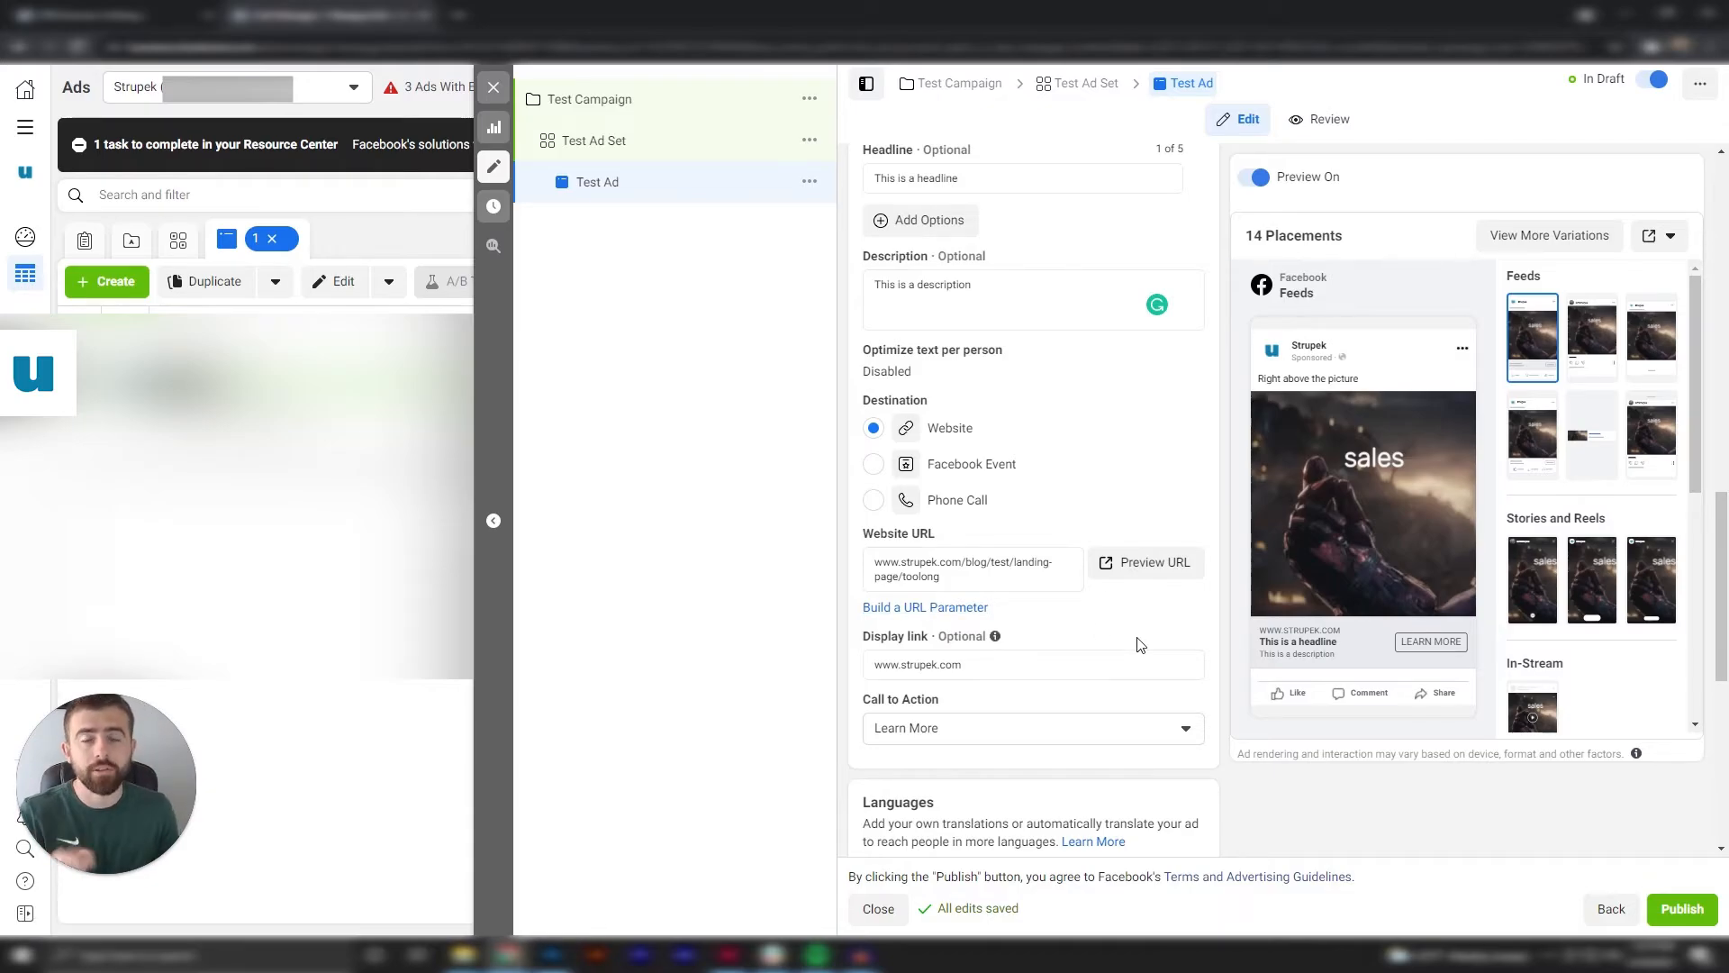
Start building URL parameters for the website link and set the campaign source to Facebook.
left_click(974, 616)
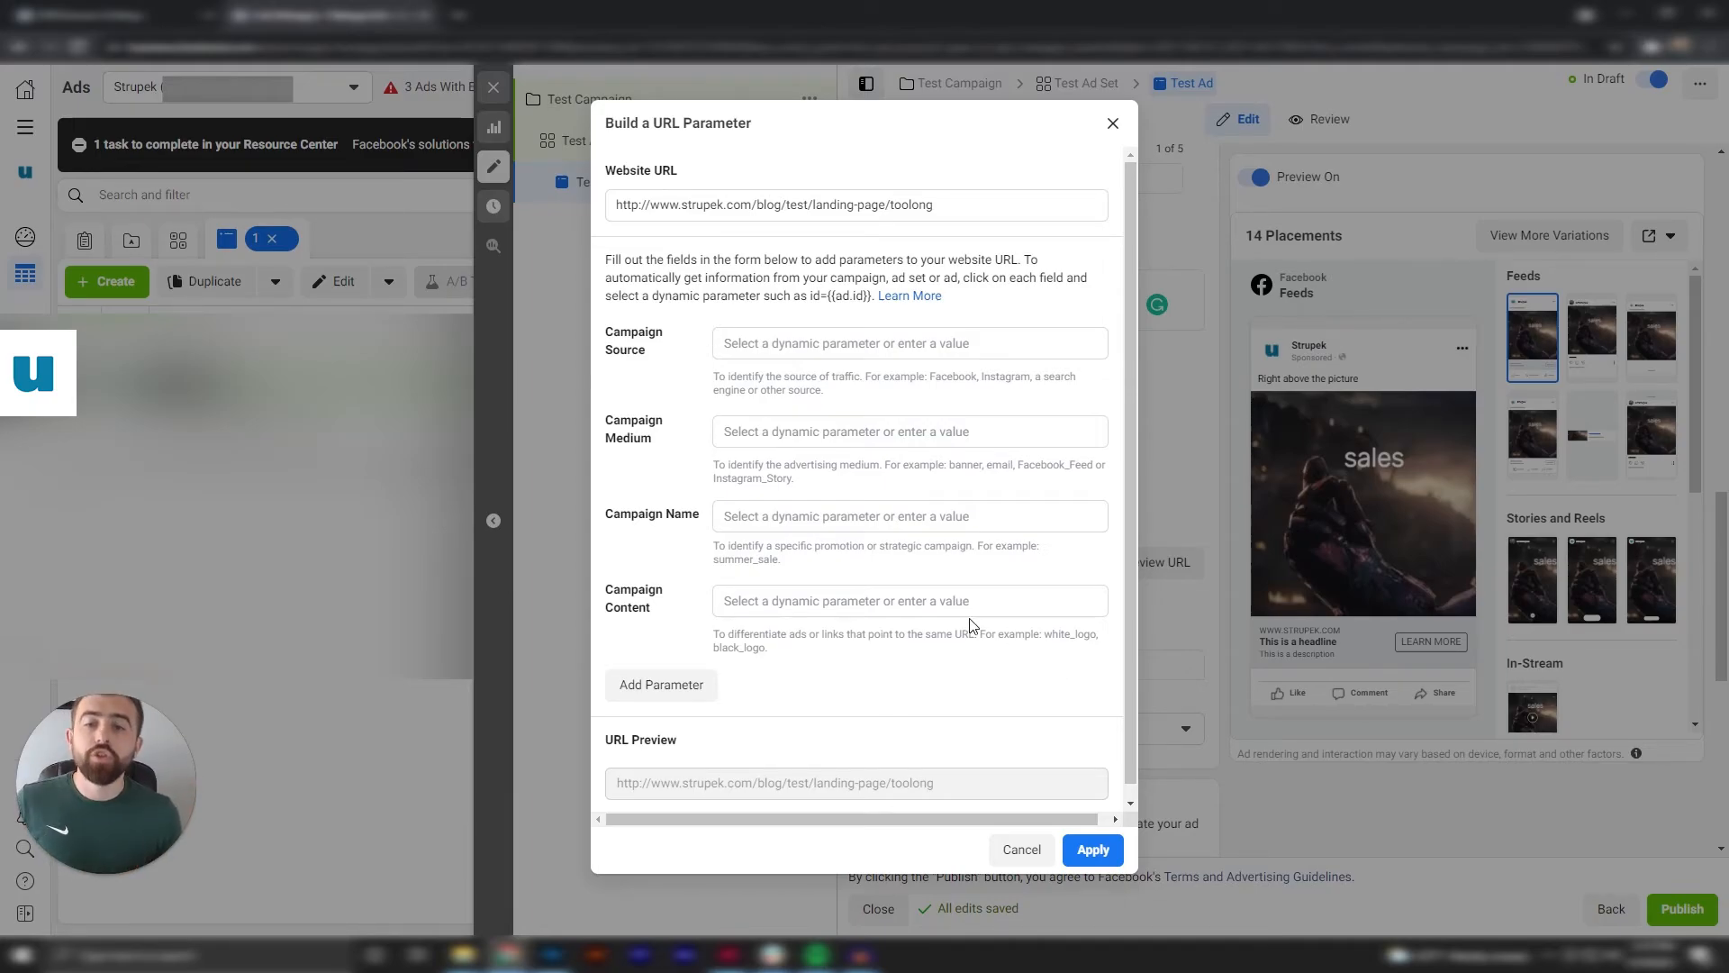
scroll(970, 628, "down", 1)
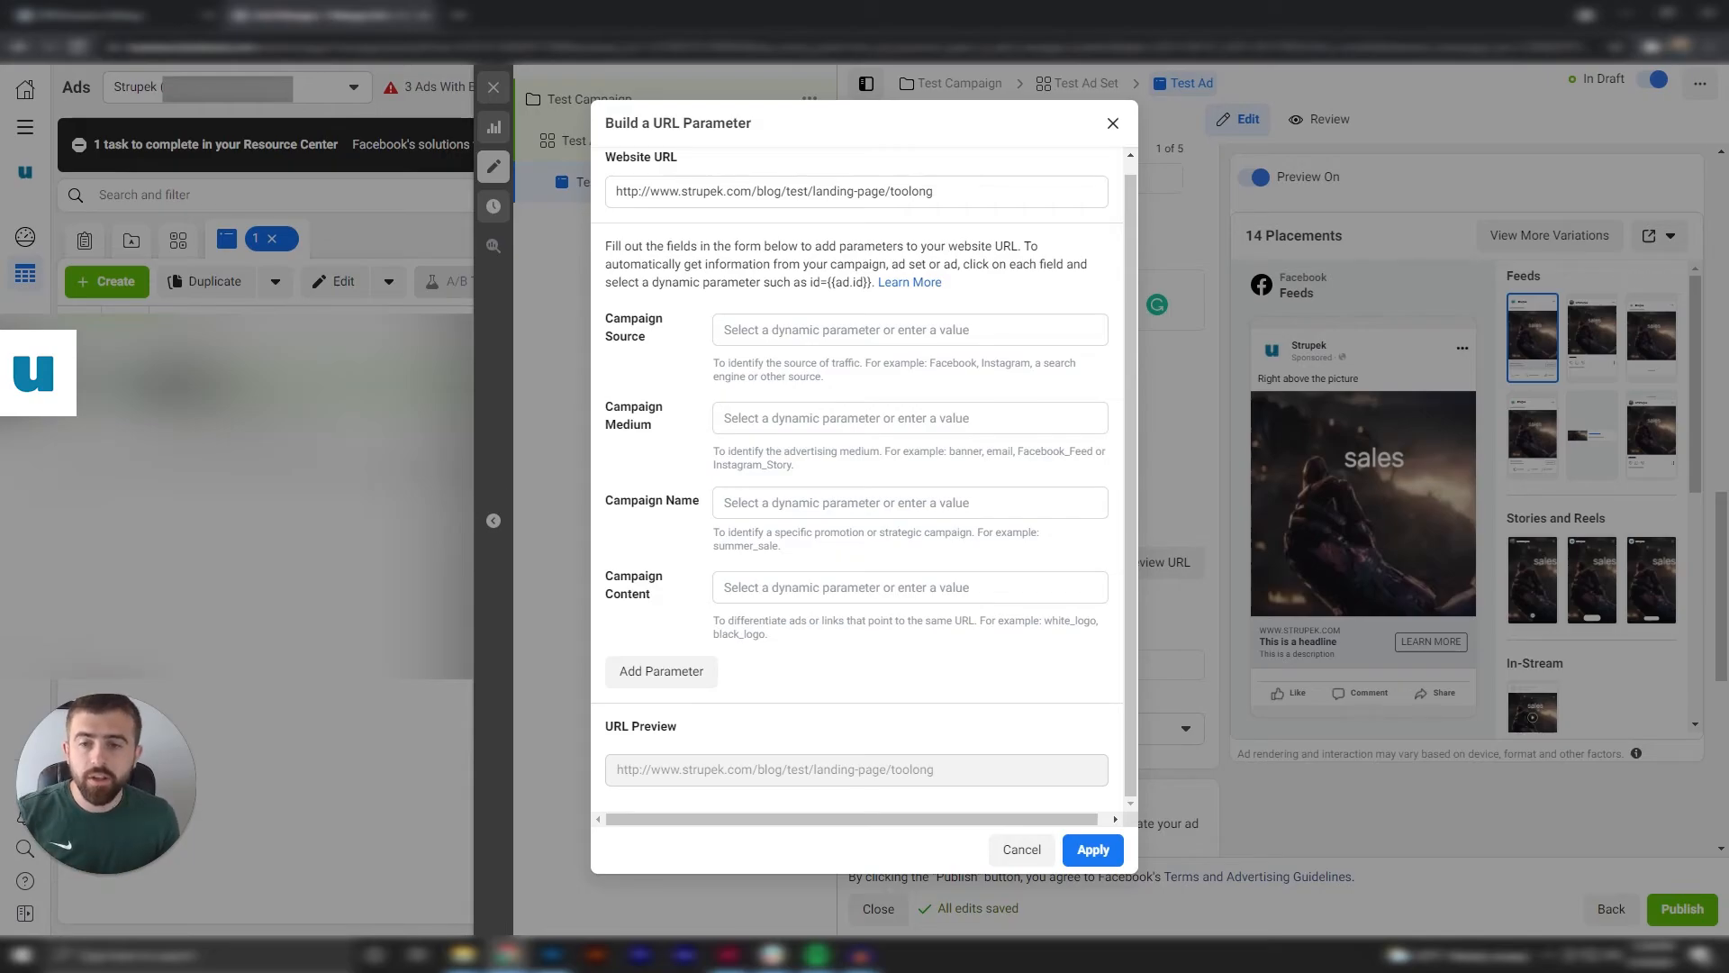
left_click(909, 329)
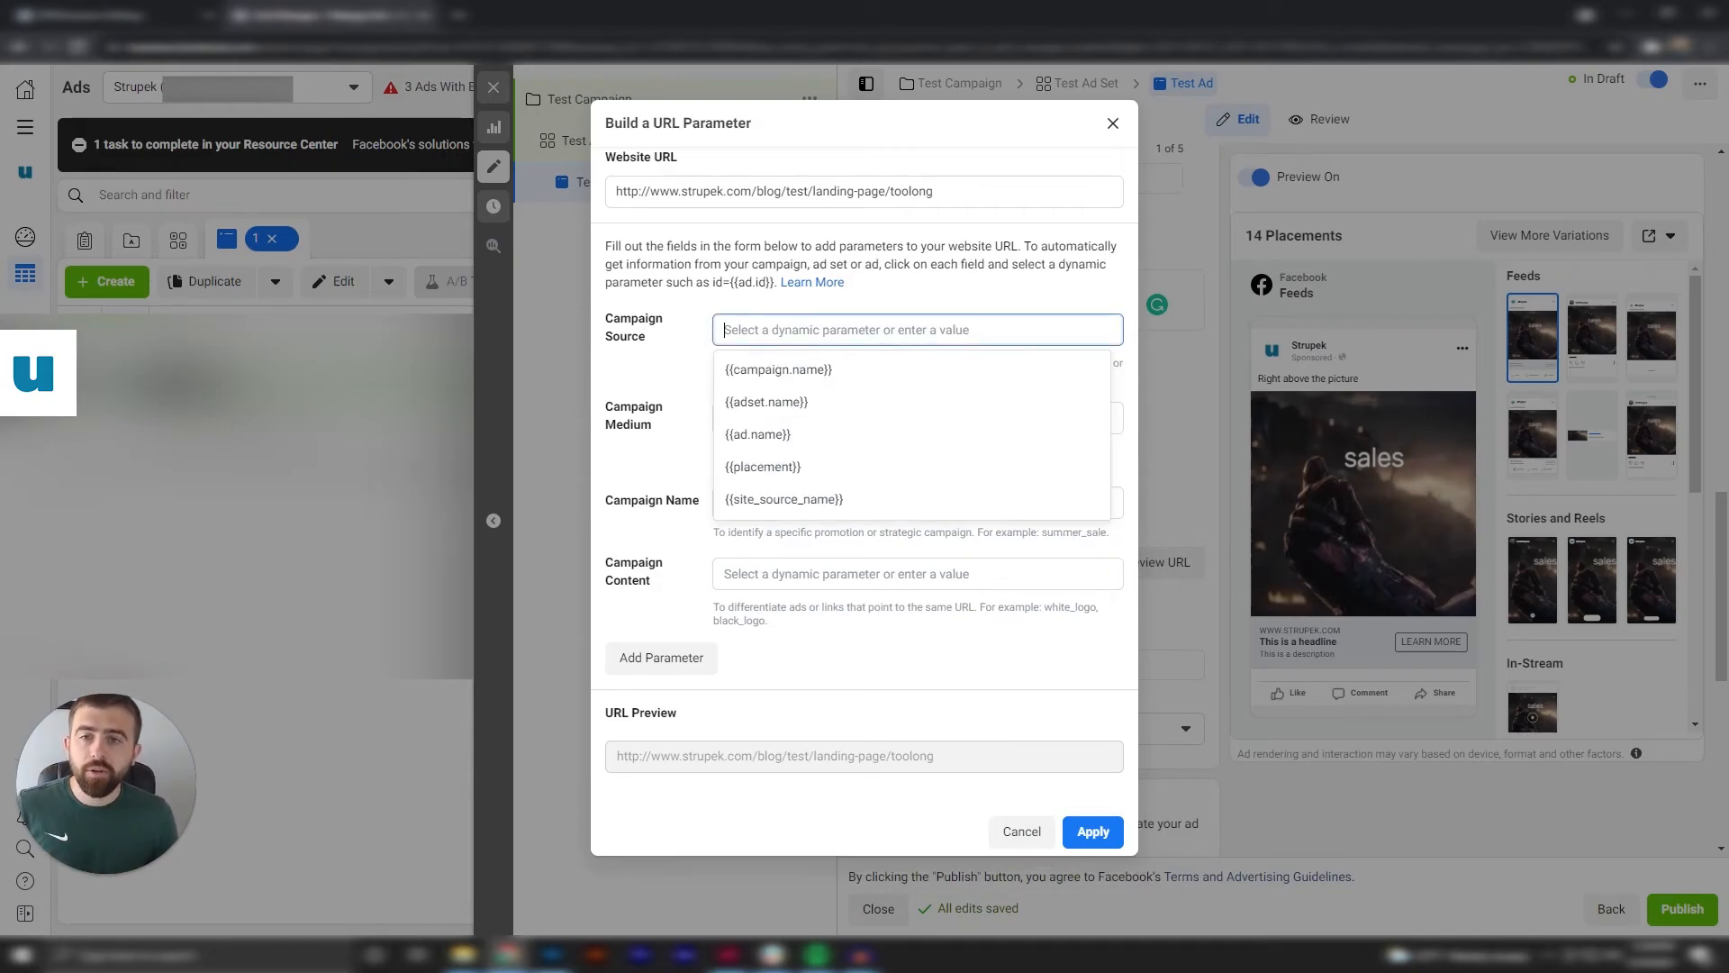
left_click(1042, 309)
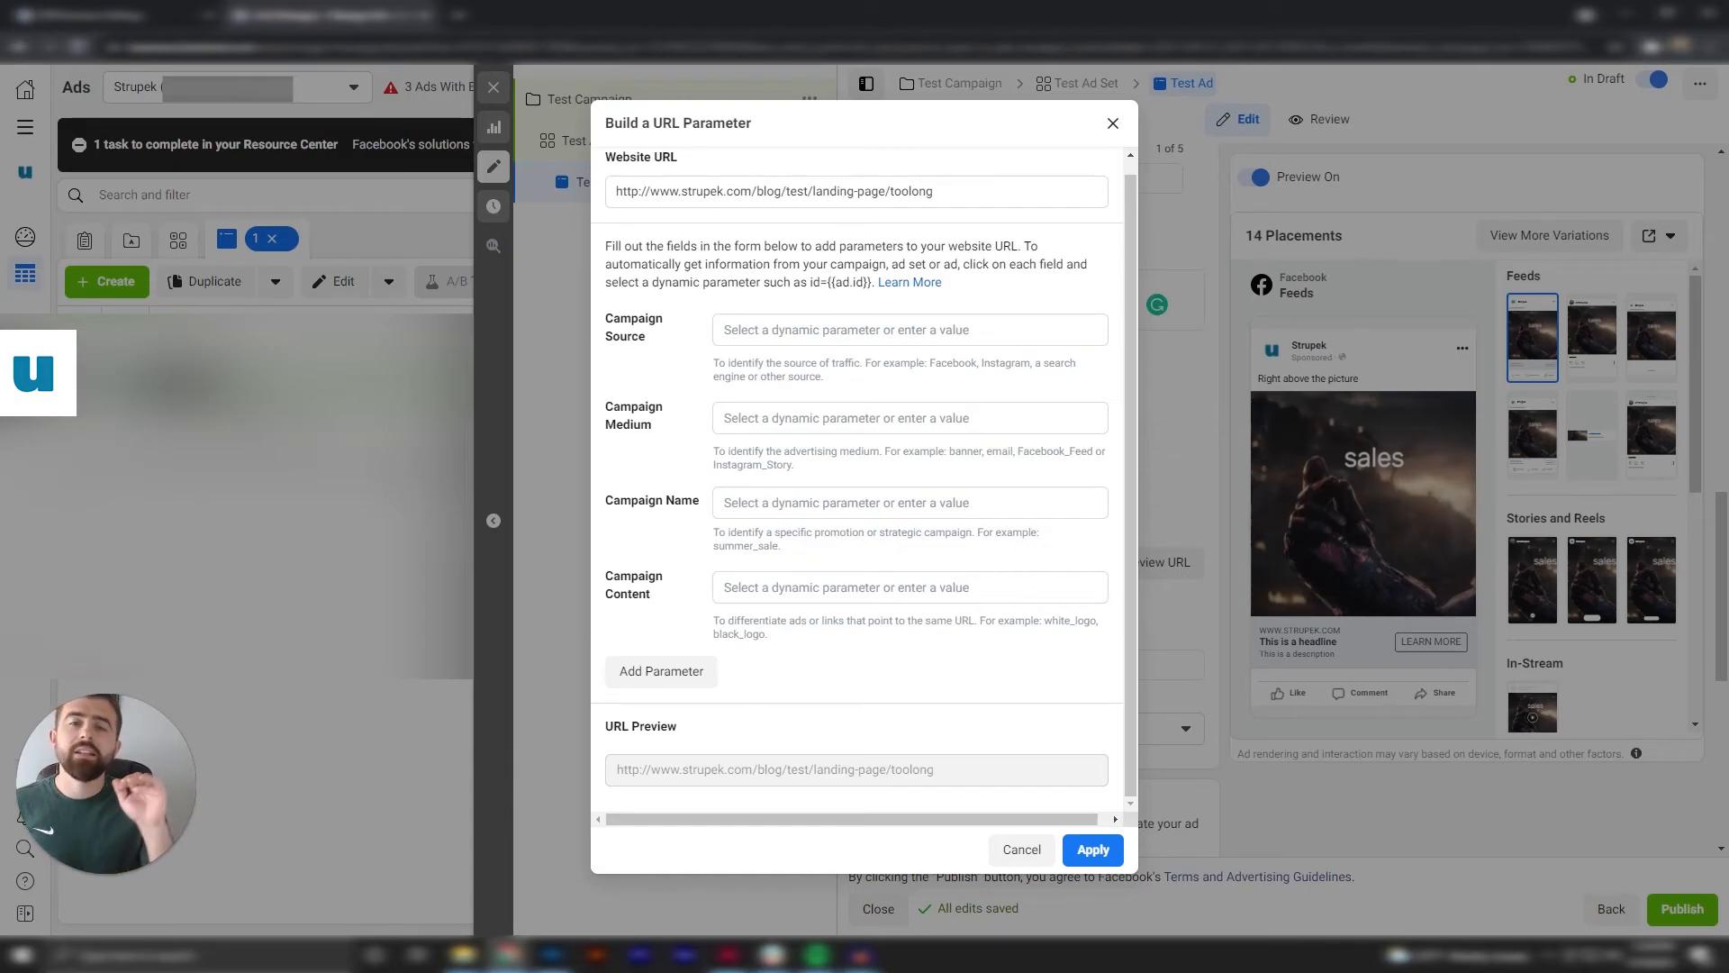
left_click(1009, 330)
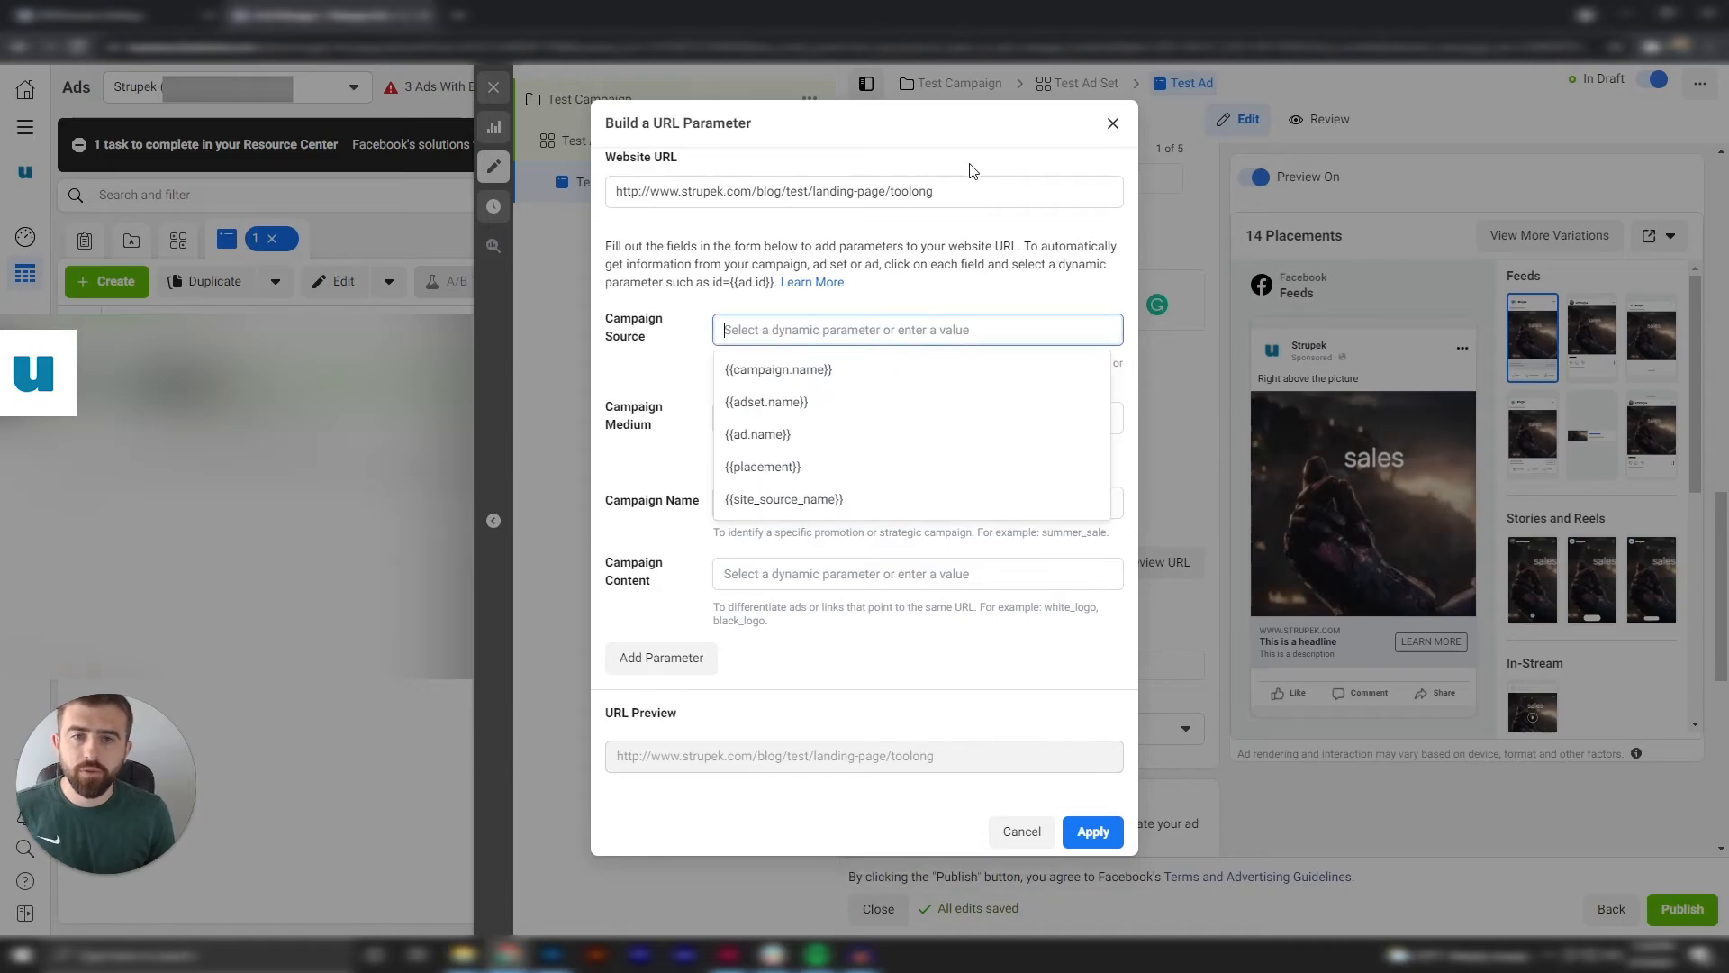
left_click(966, 191)
left_click(952, 322)
type("Facebook")
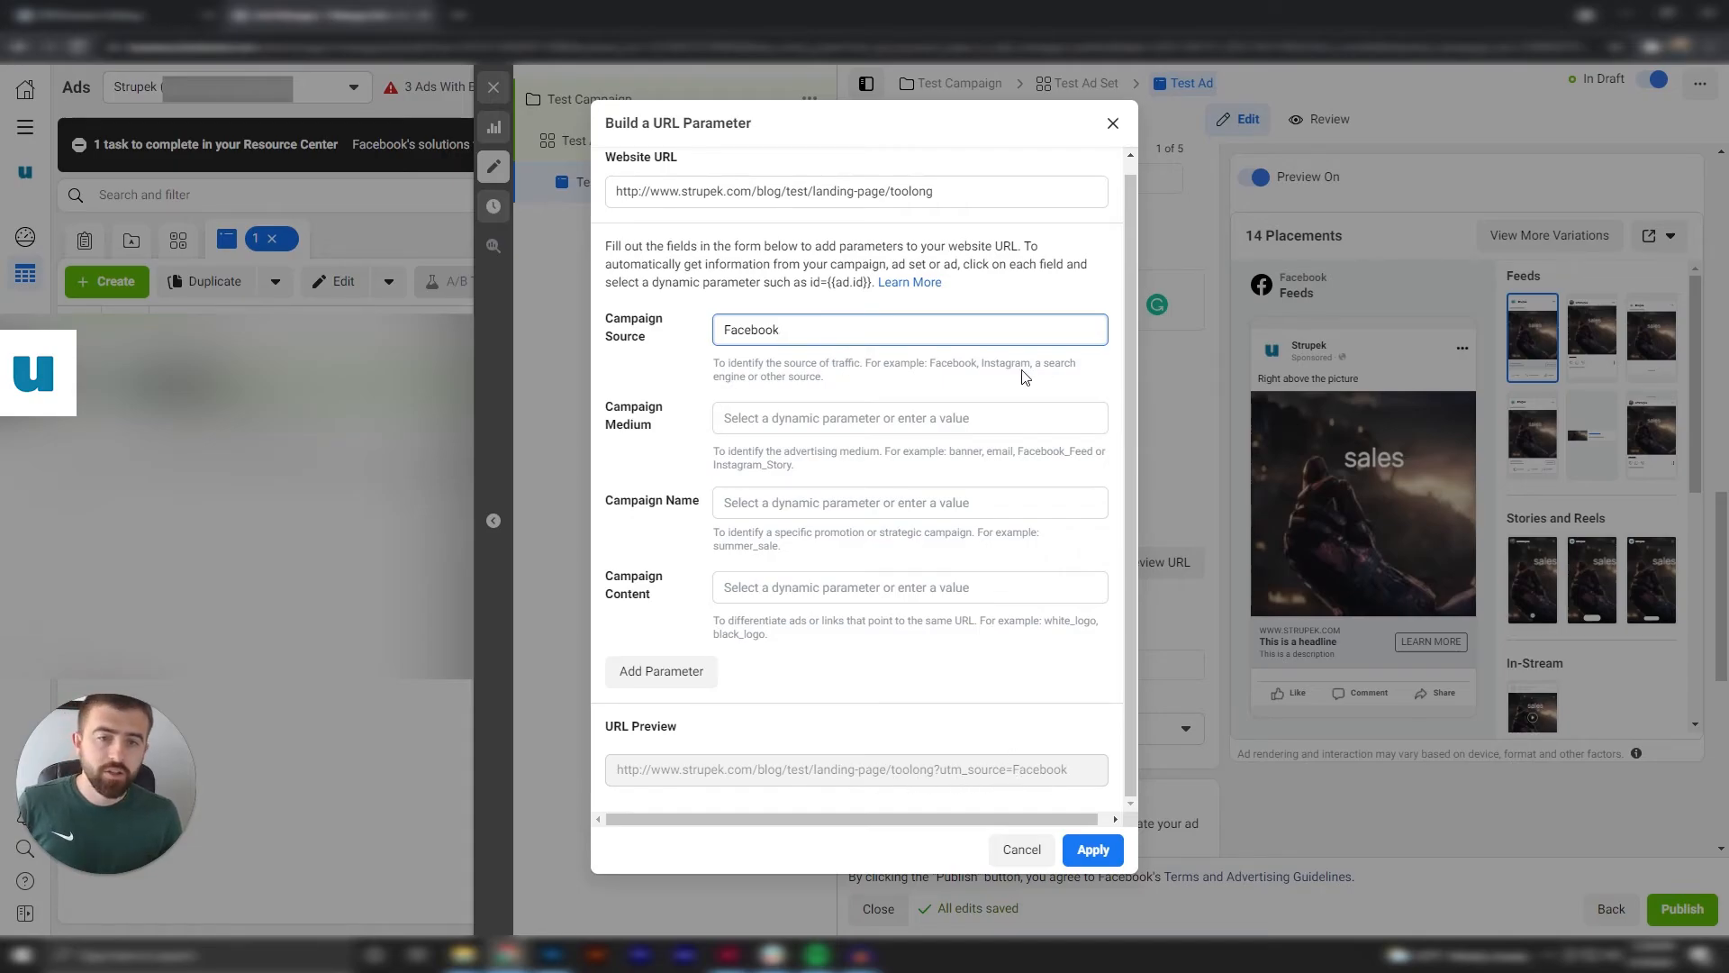
Set the campaign medium parameter to videotest.
left_click(911, 417)
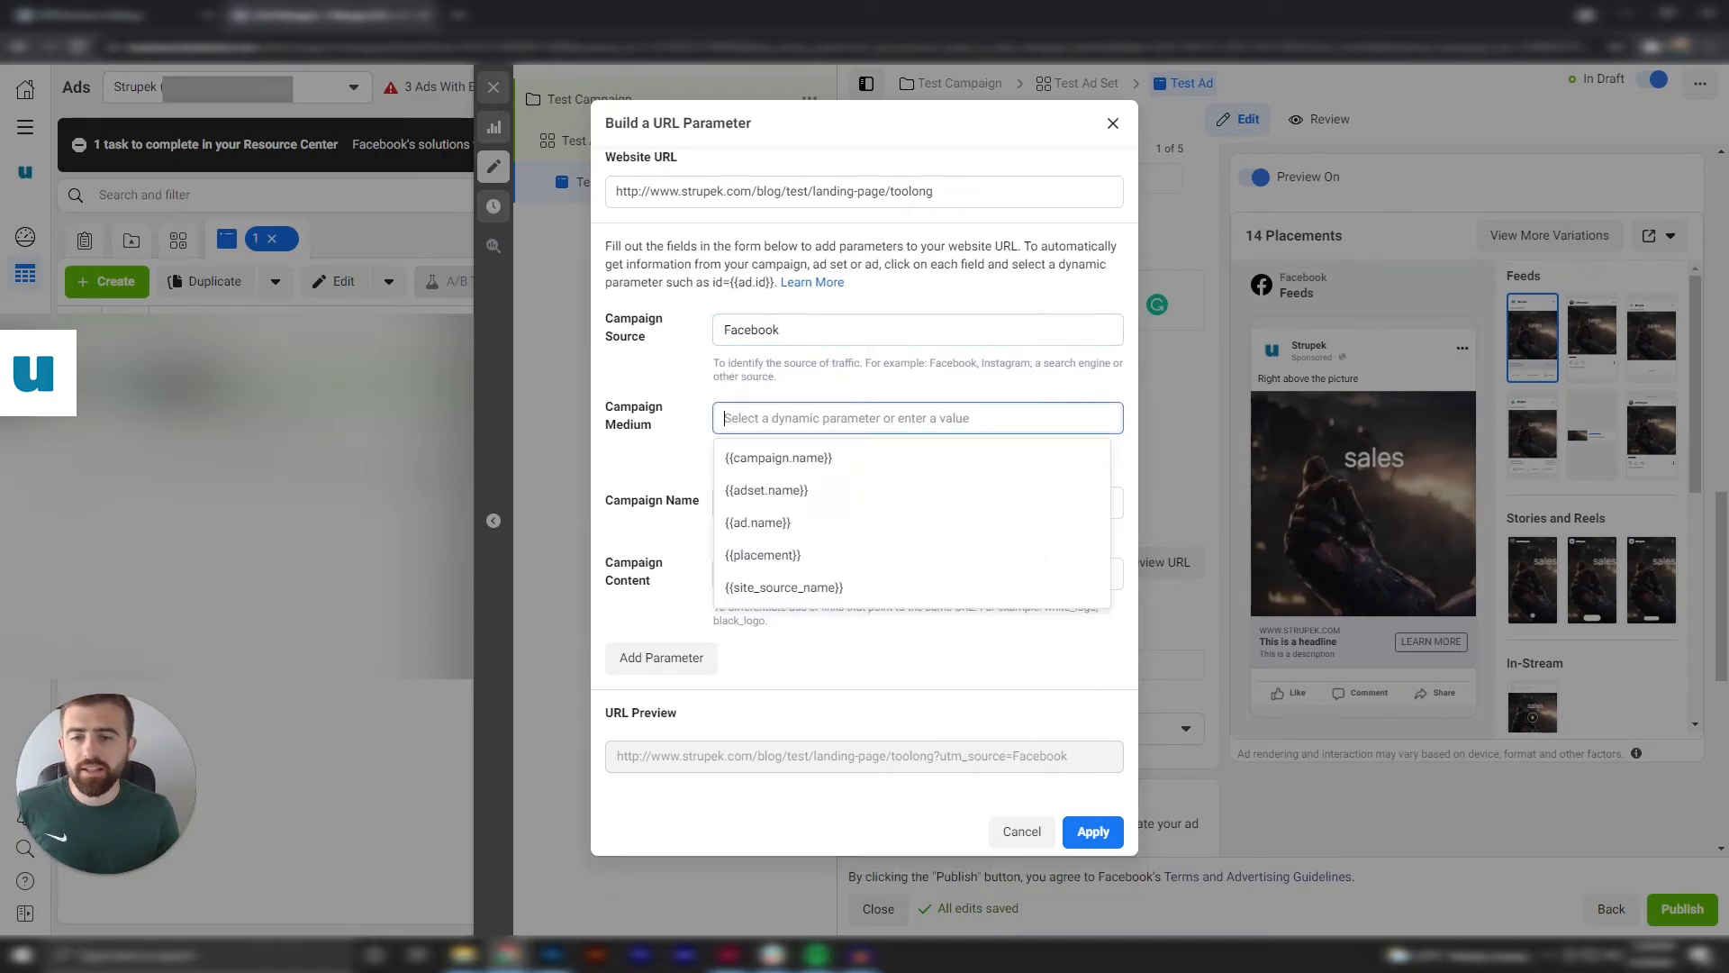
left_click(1043, 390)
left_click(1009, 418)
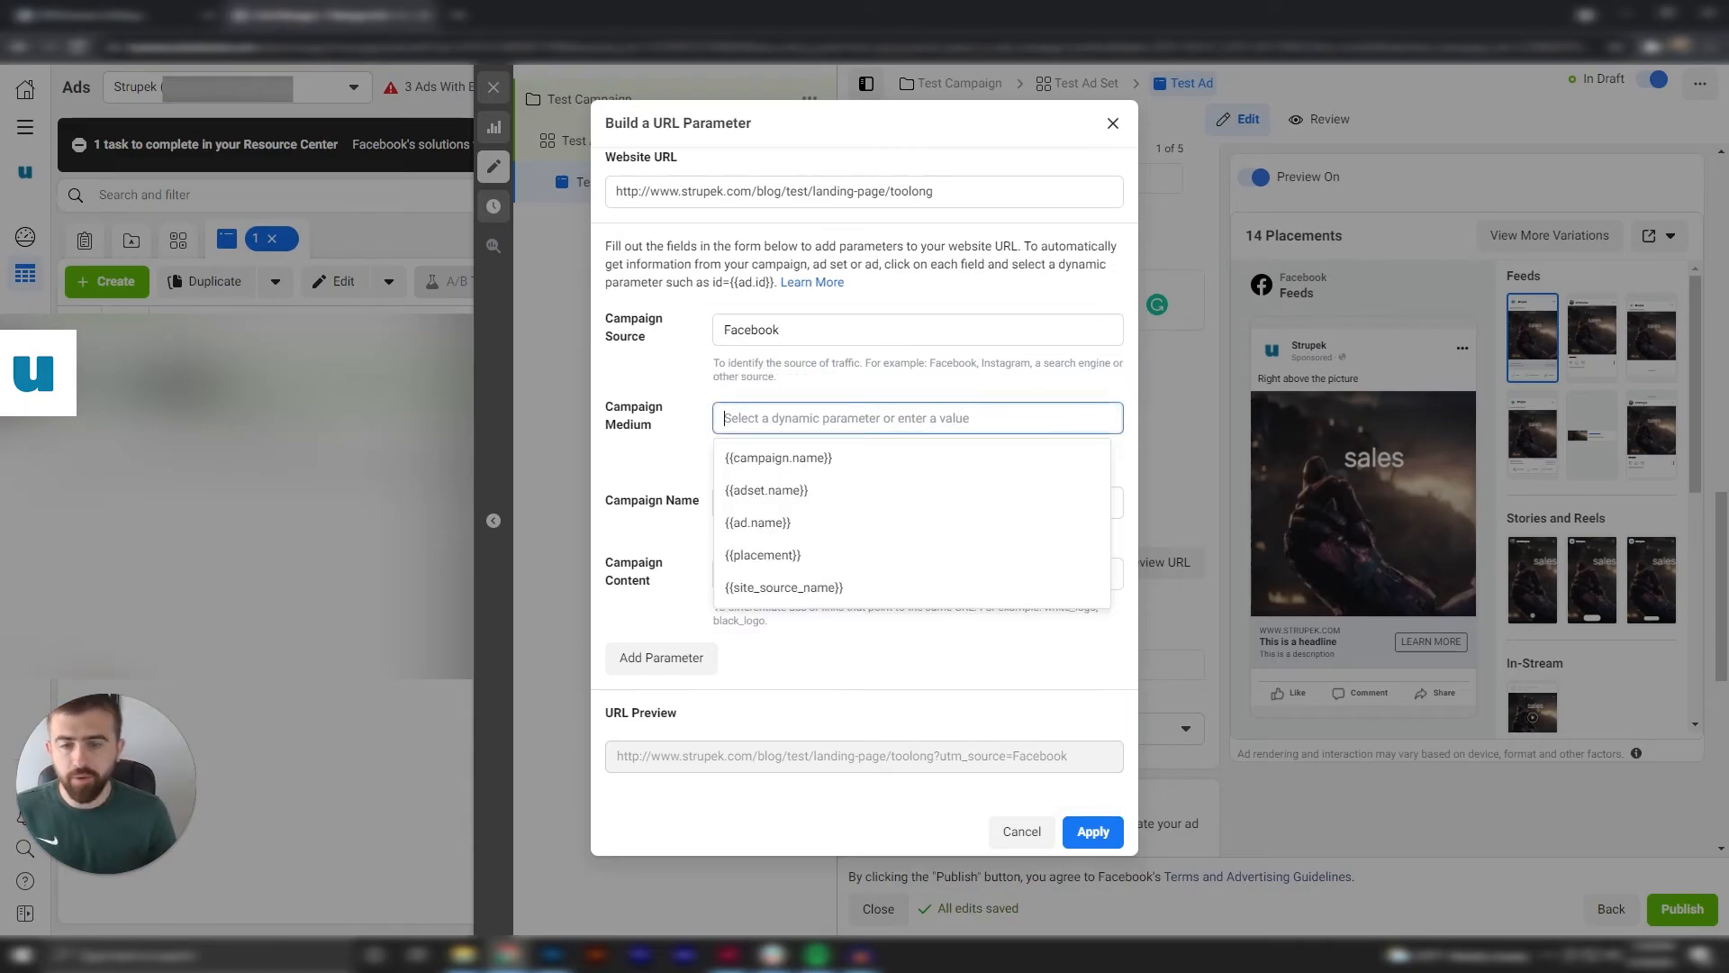
type("d")
key("BackSpace")
type("videop")
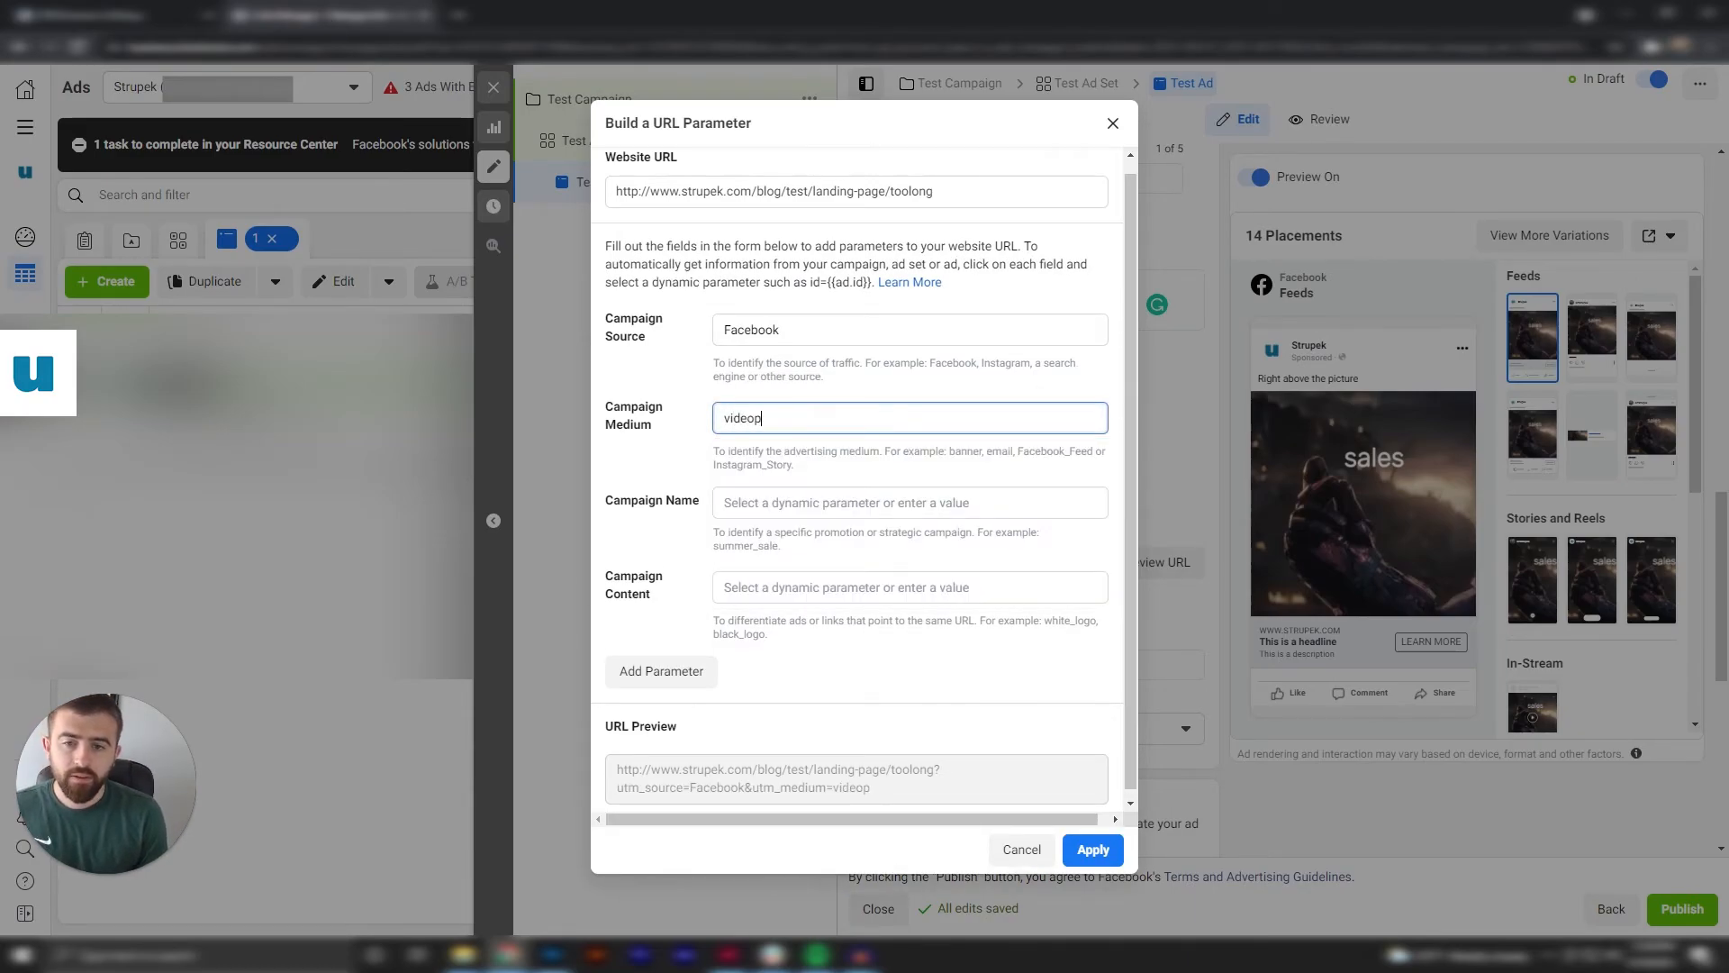
key("BackSpace")
type("test")
key("Tab")
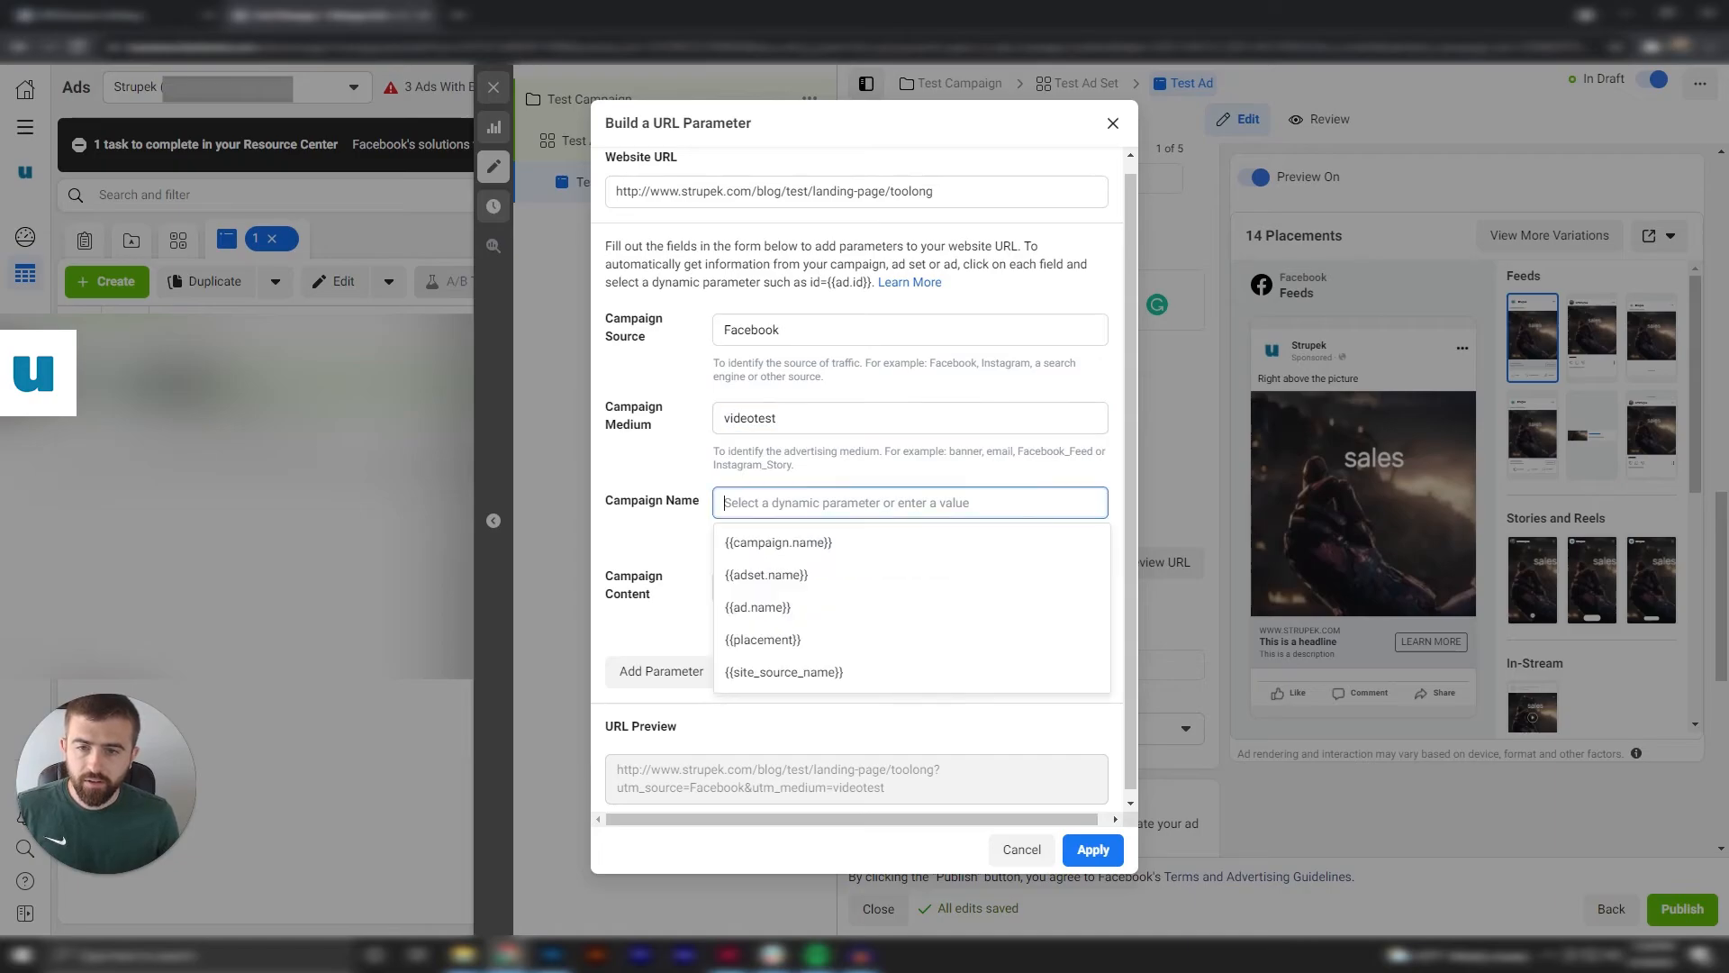
Set the campaign name parameter to test_ad and the campaign content to default, and apply the parameters to the website URL.
left_click(699, 464)
left_click(740, 502)
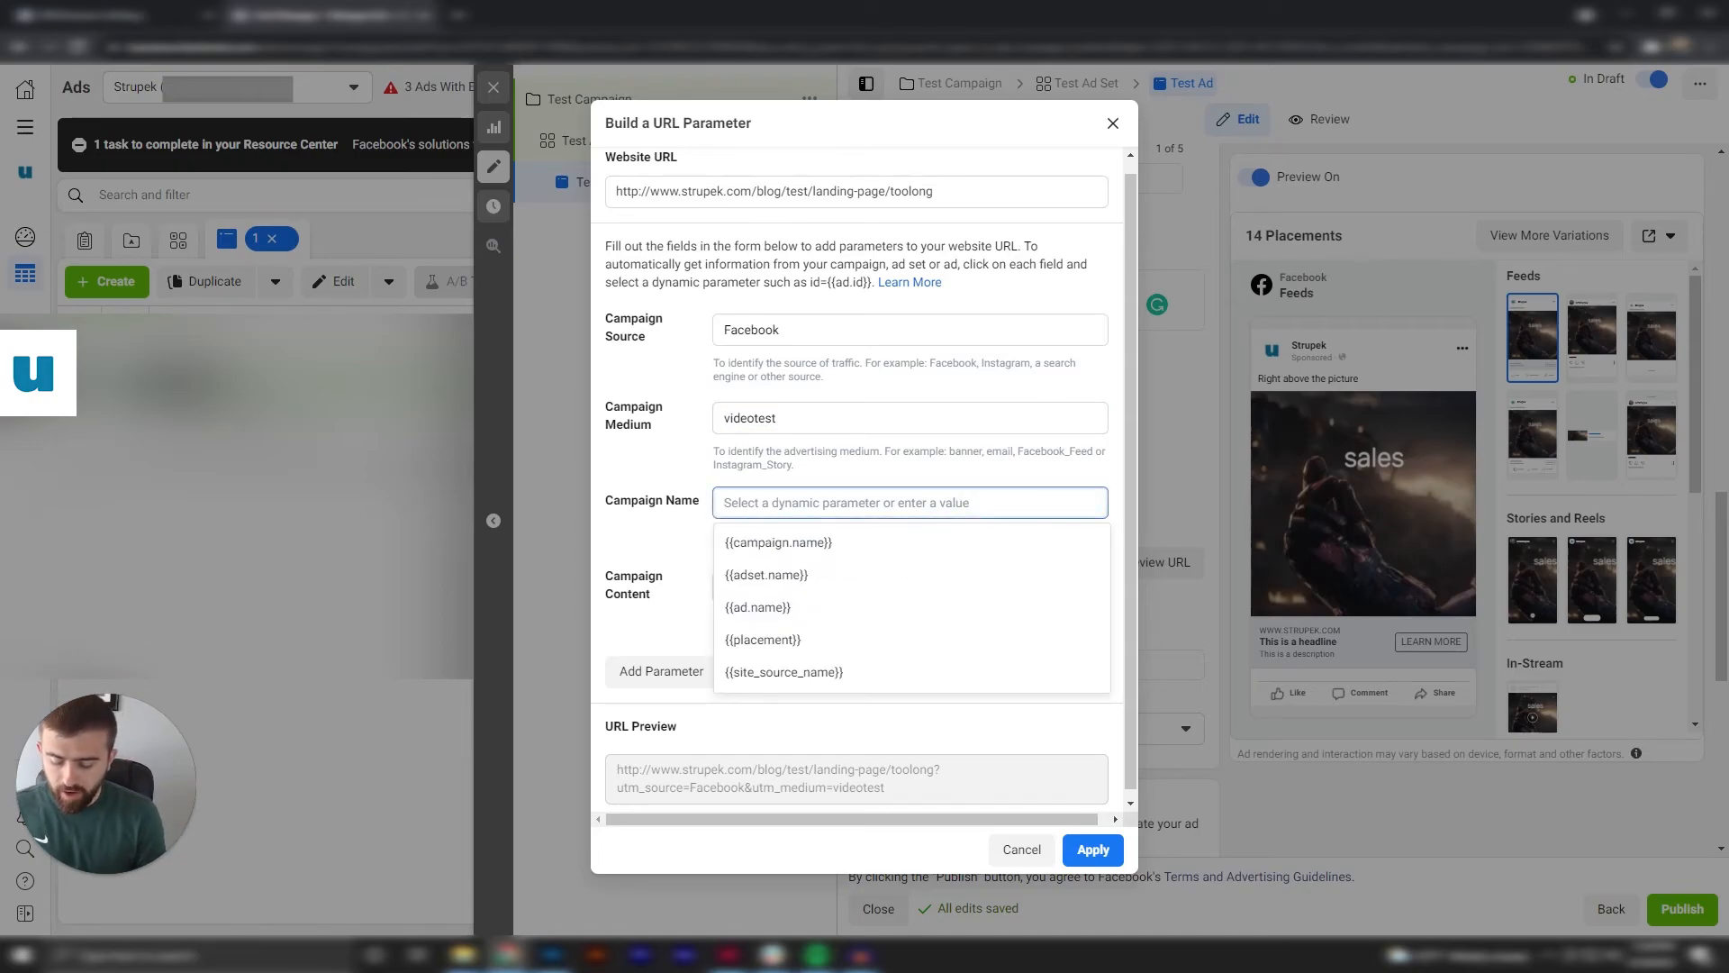
type("test_ad")
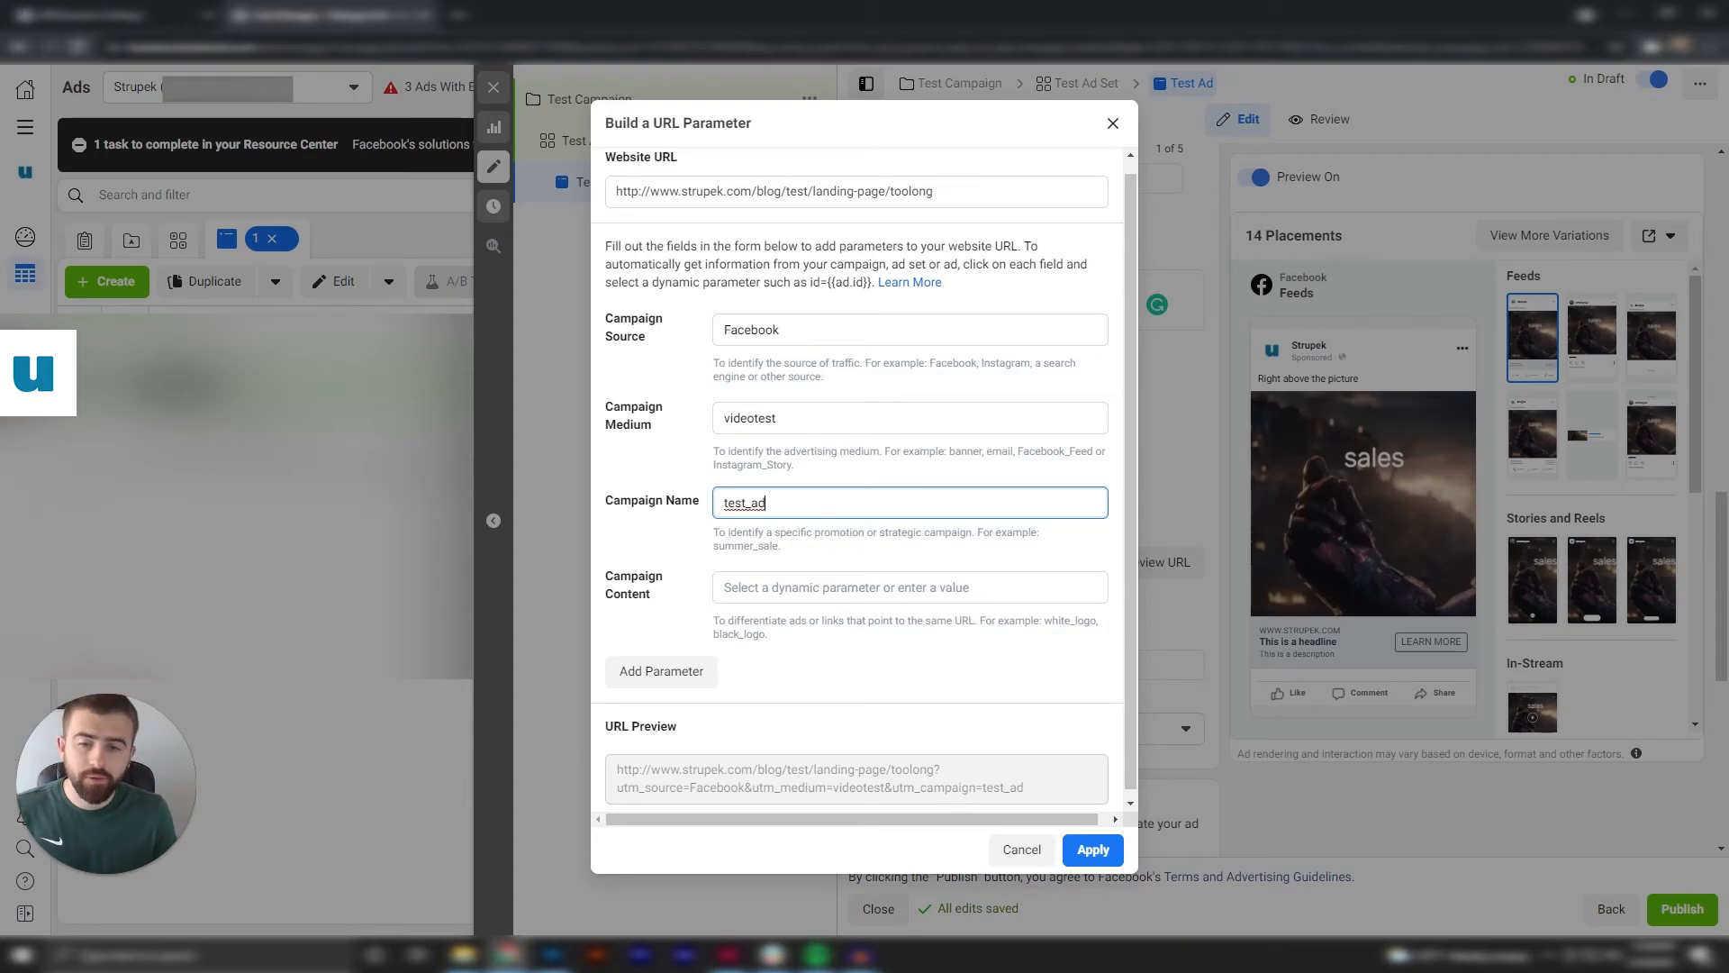
left_click(887, 589)
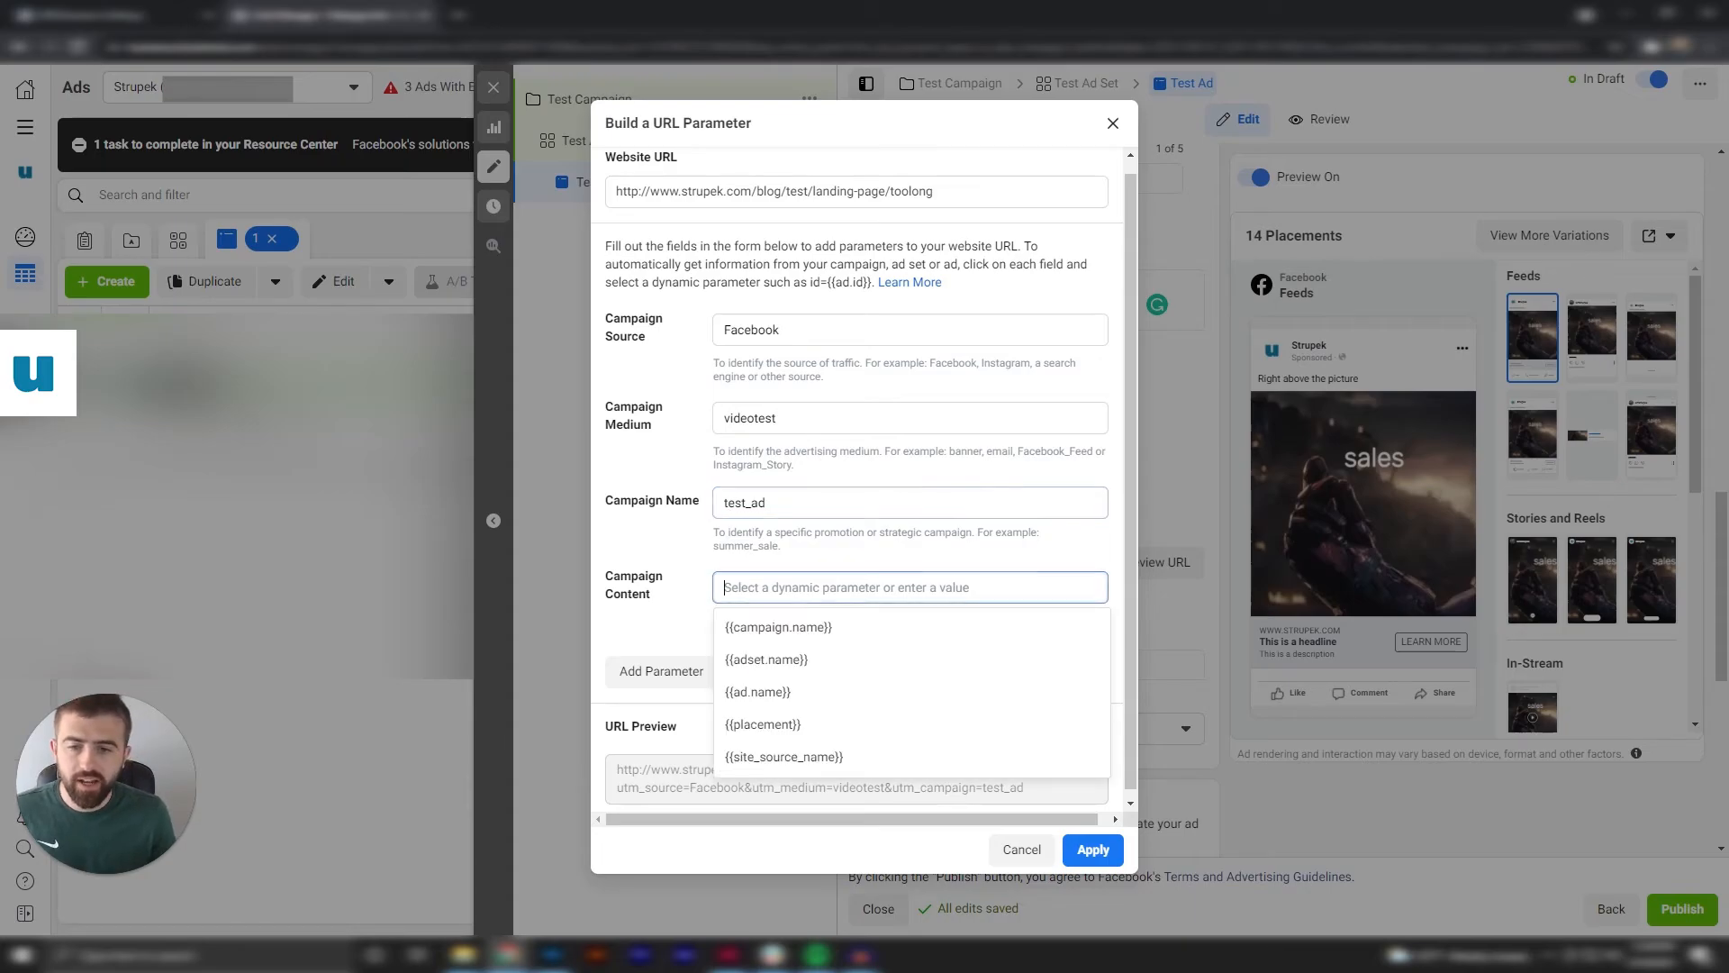
left_click(665, 604)
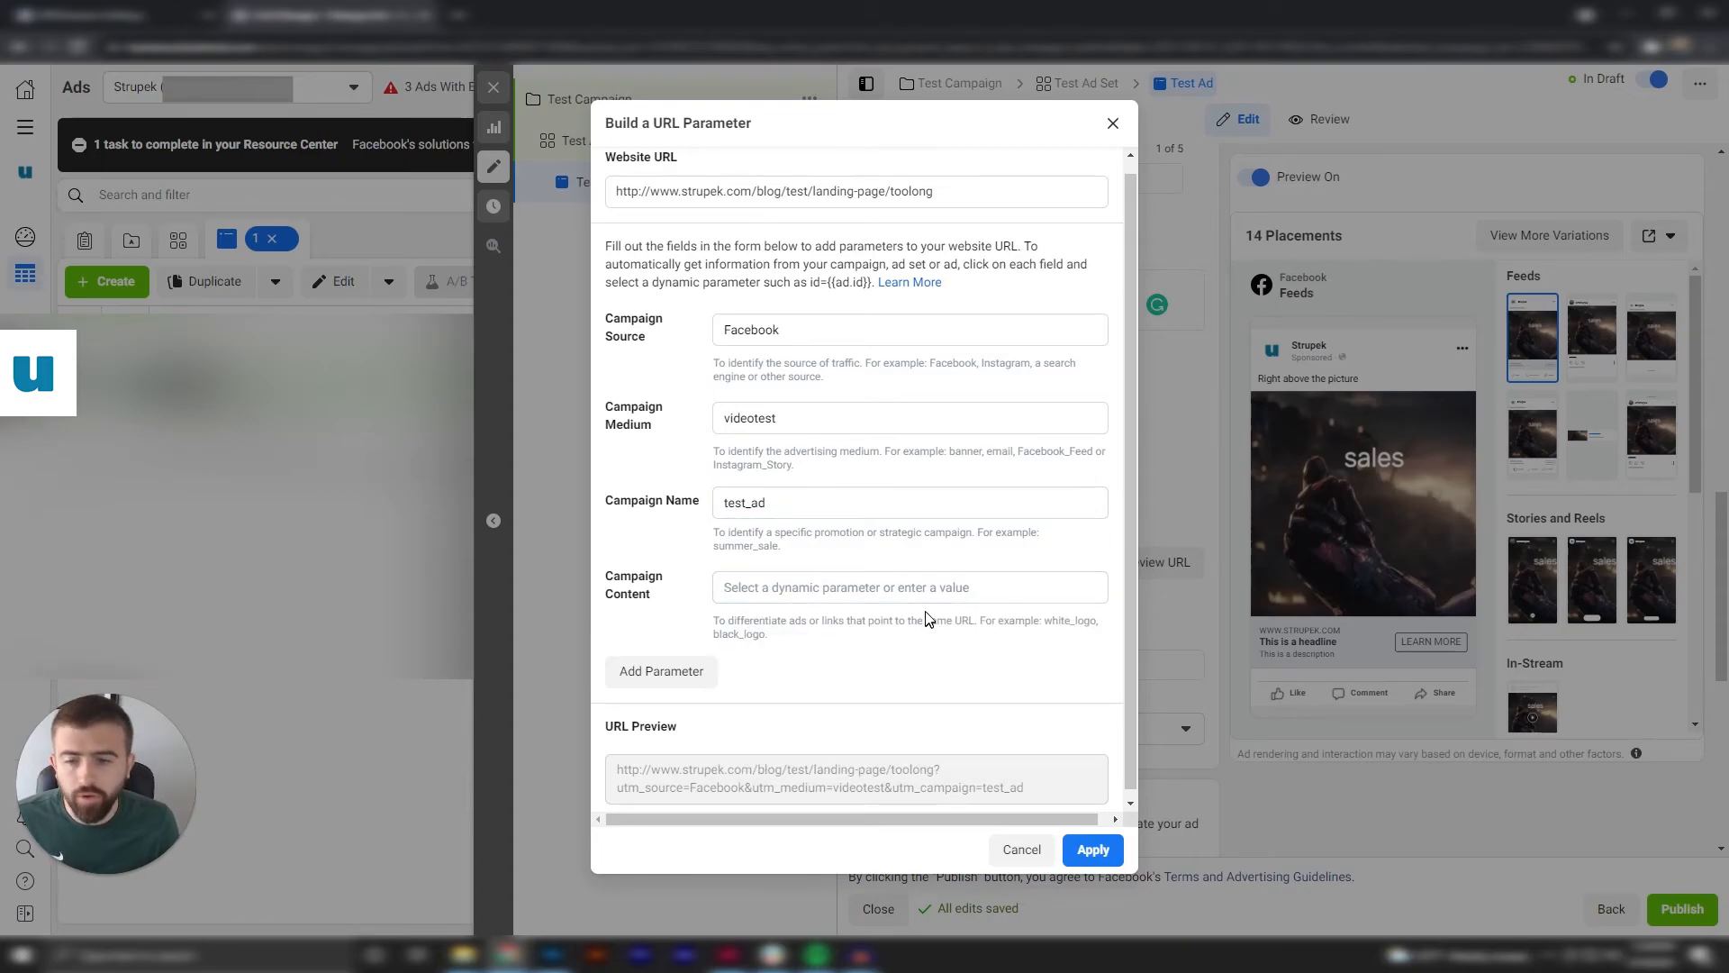
left_click(887, 588)
type("default")
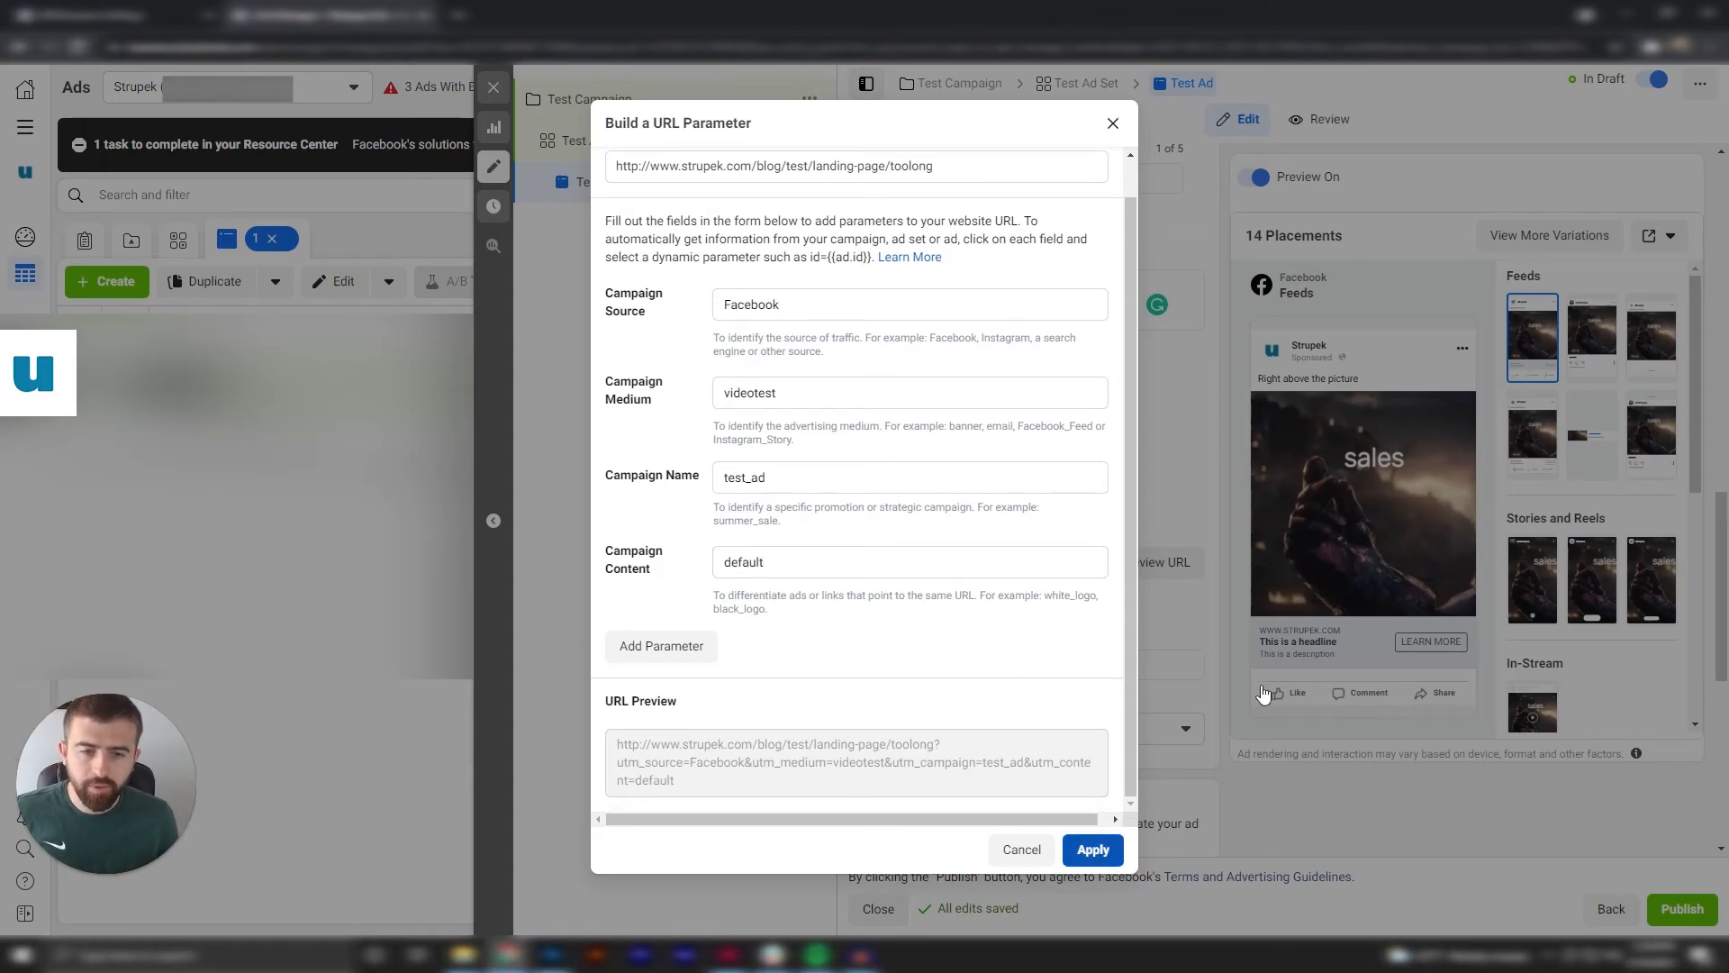
left_click(1093, 849)
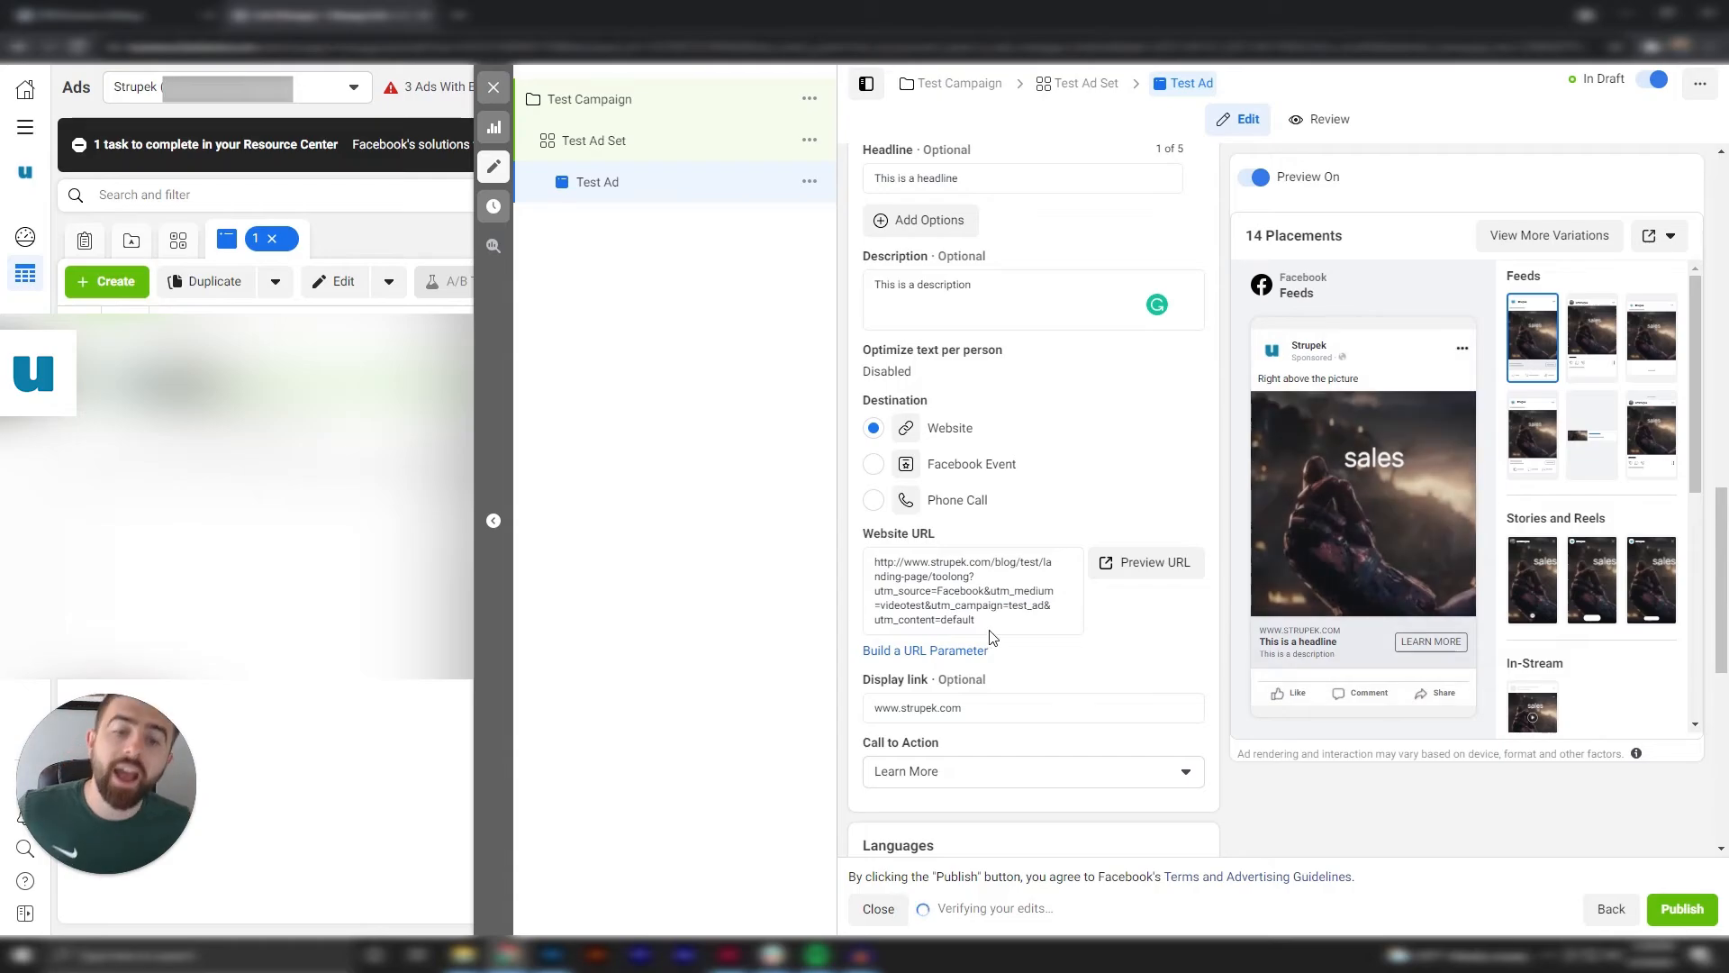
left_click_drag(986, 626, 845, 573)
left_click(845, 573)
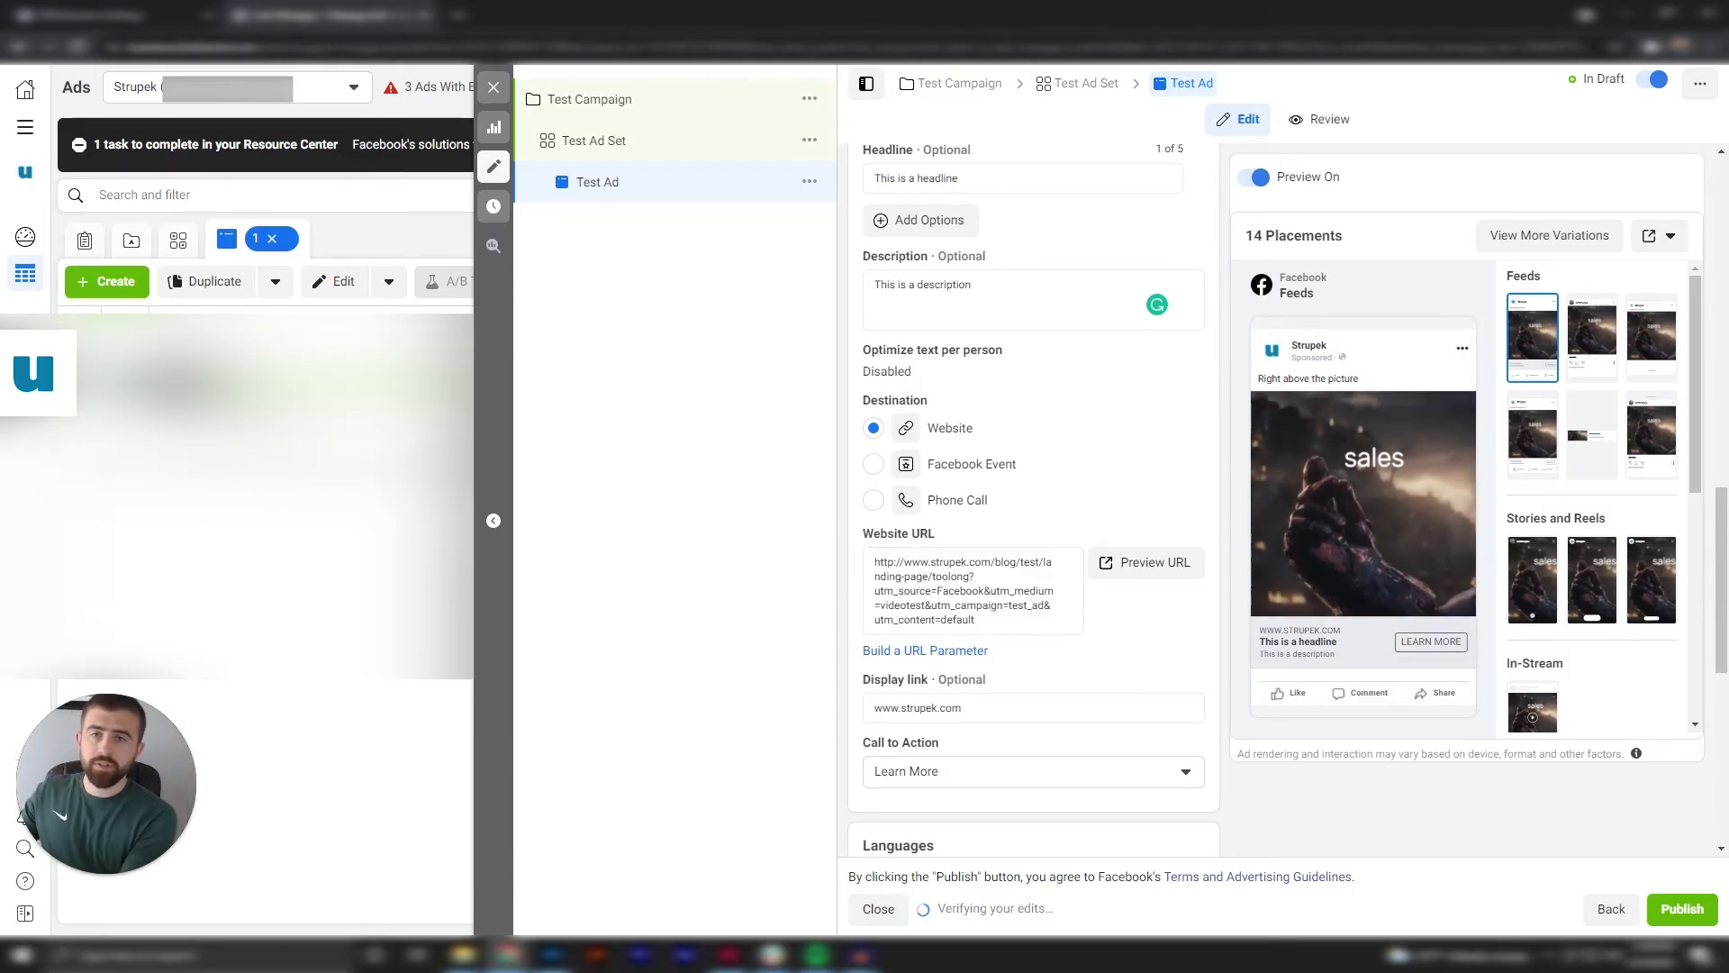
Browse the call-to-action options for the ad and set its call to action to Shop Now.
scroll(1089, 644, "down", 2)
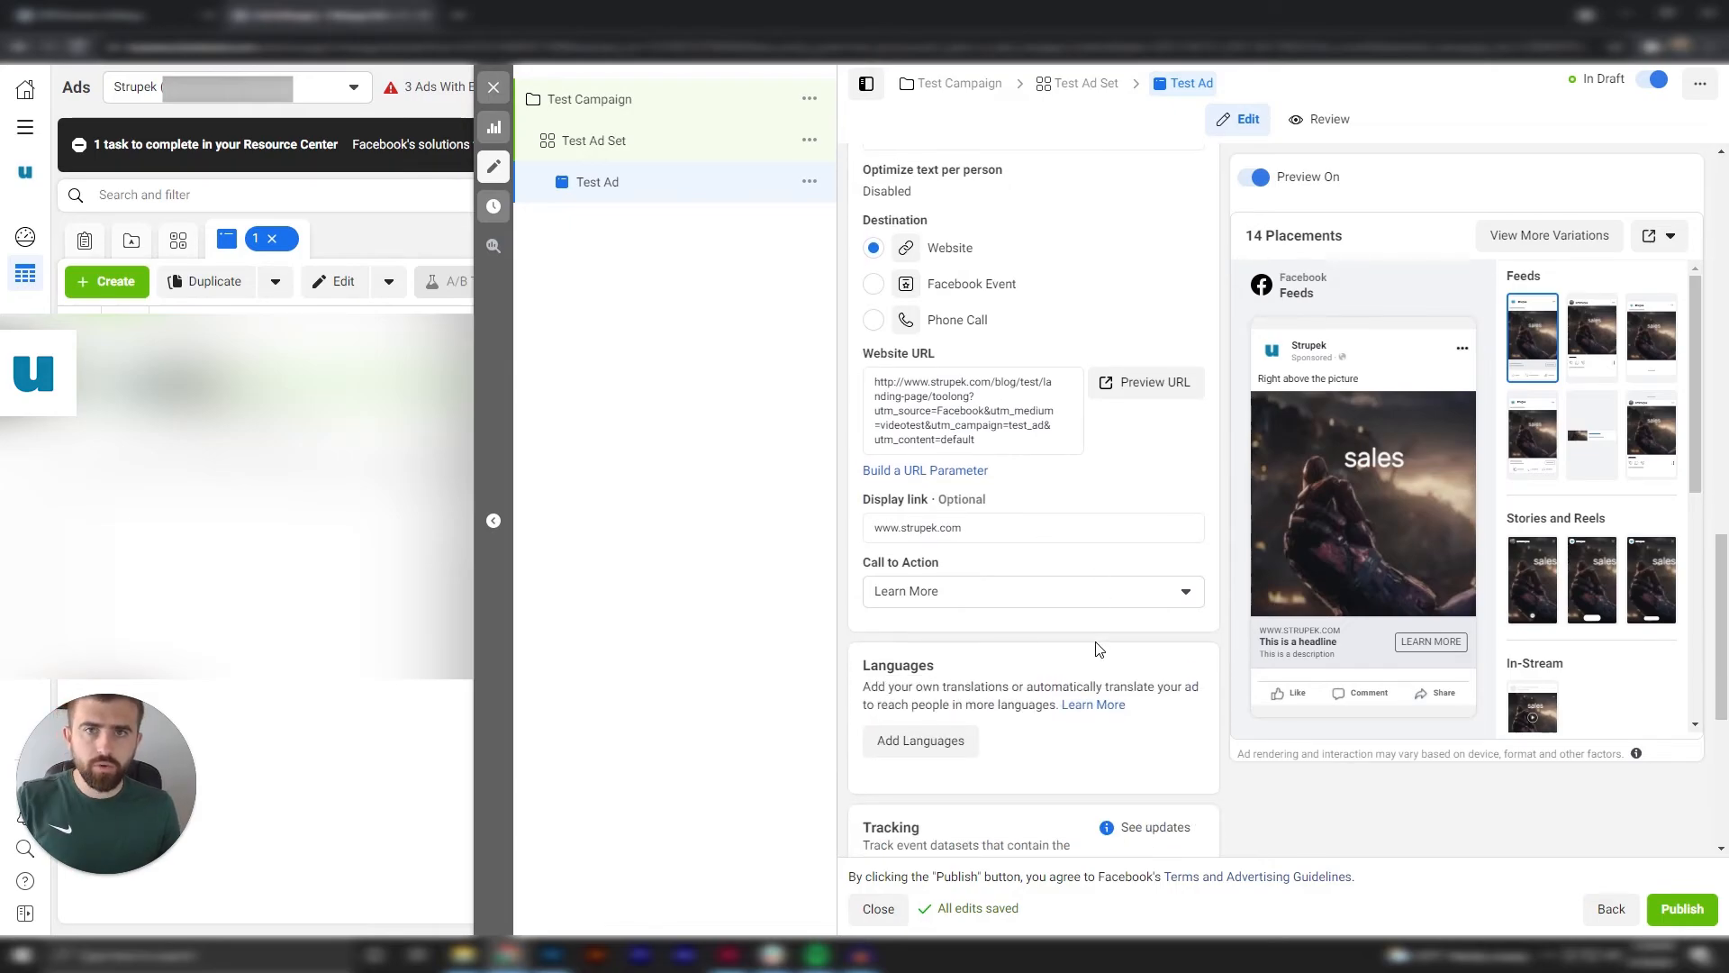
scroll(1099, 648, "down", 1)
left_click(1191, 501)
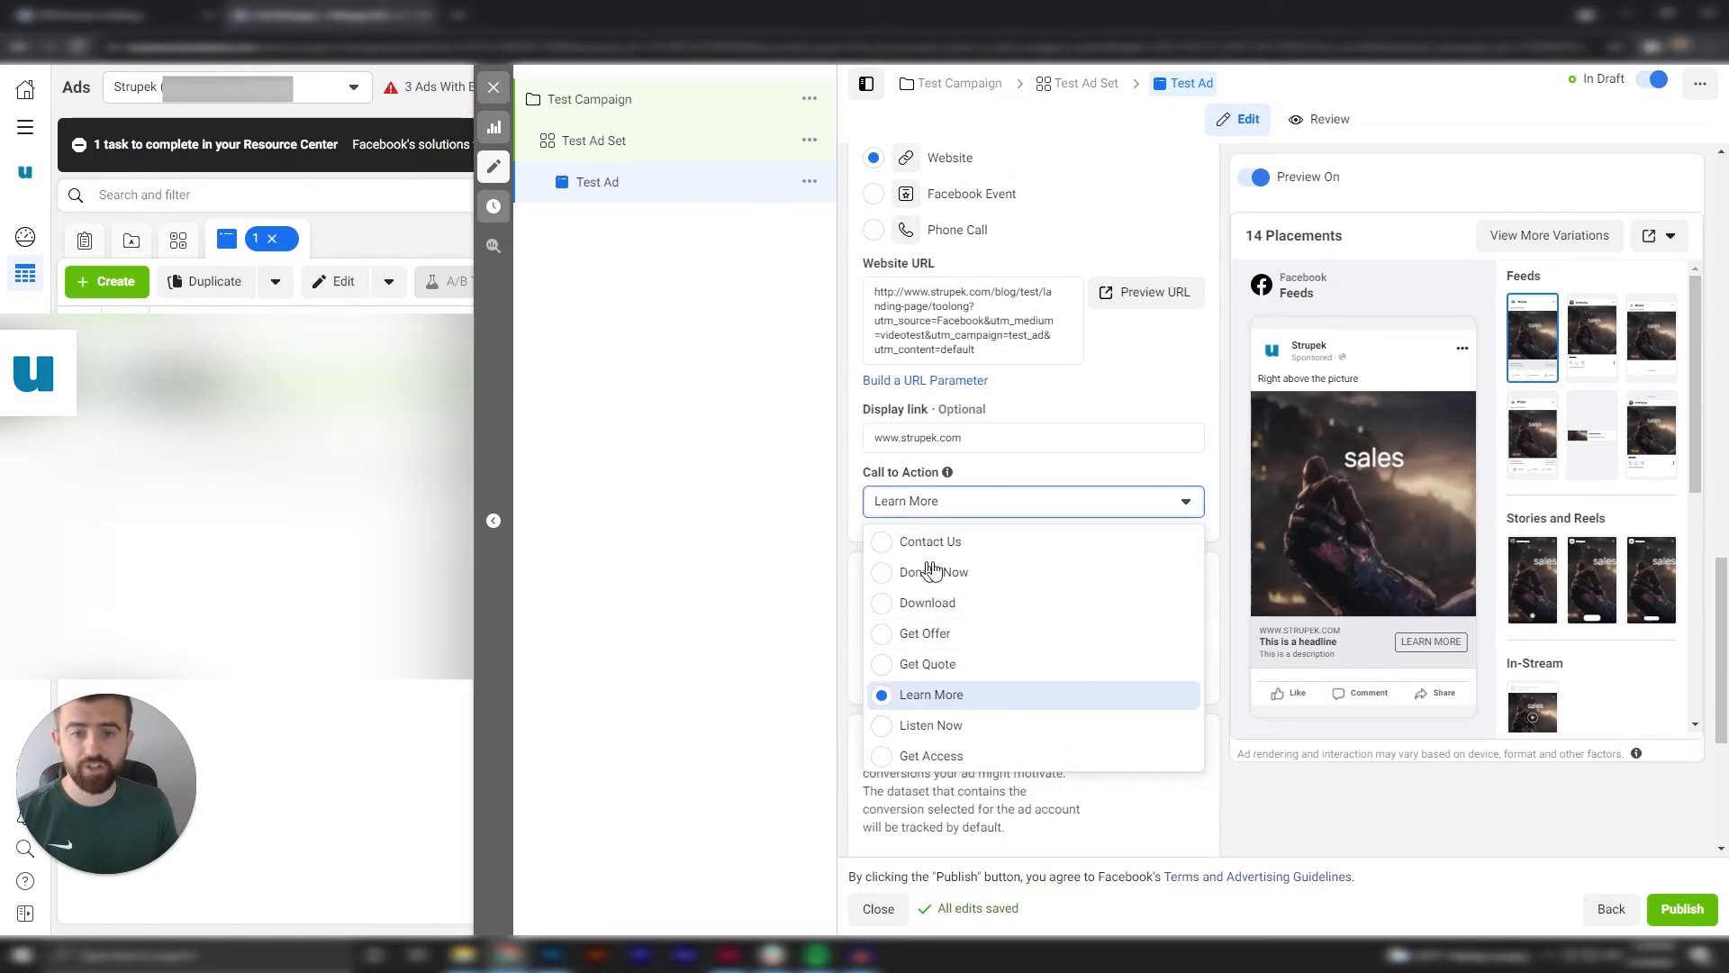
scroll(1041, 584, "down", 4)
scroll(939, 708, "up", 1)
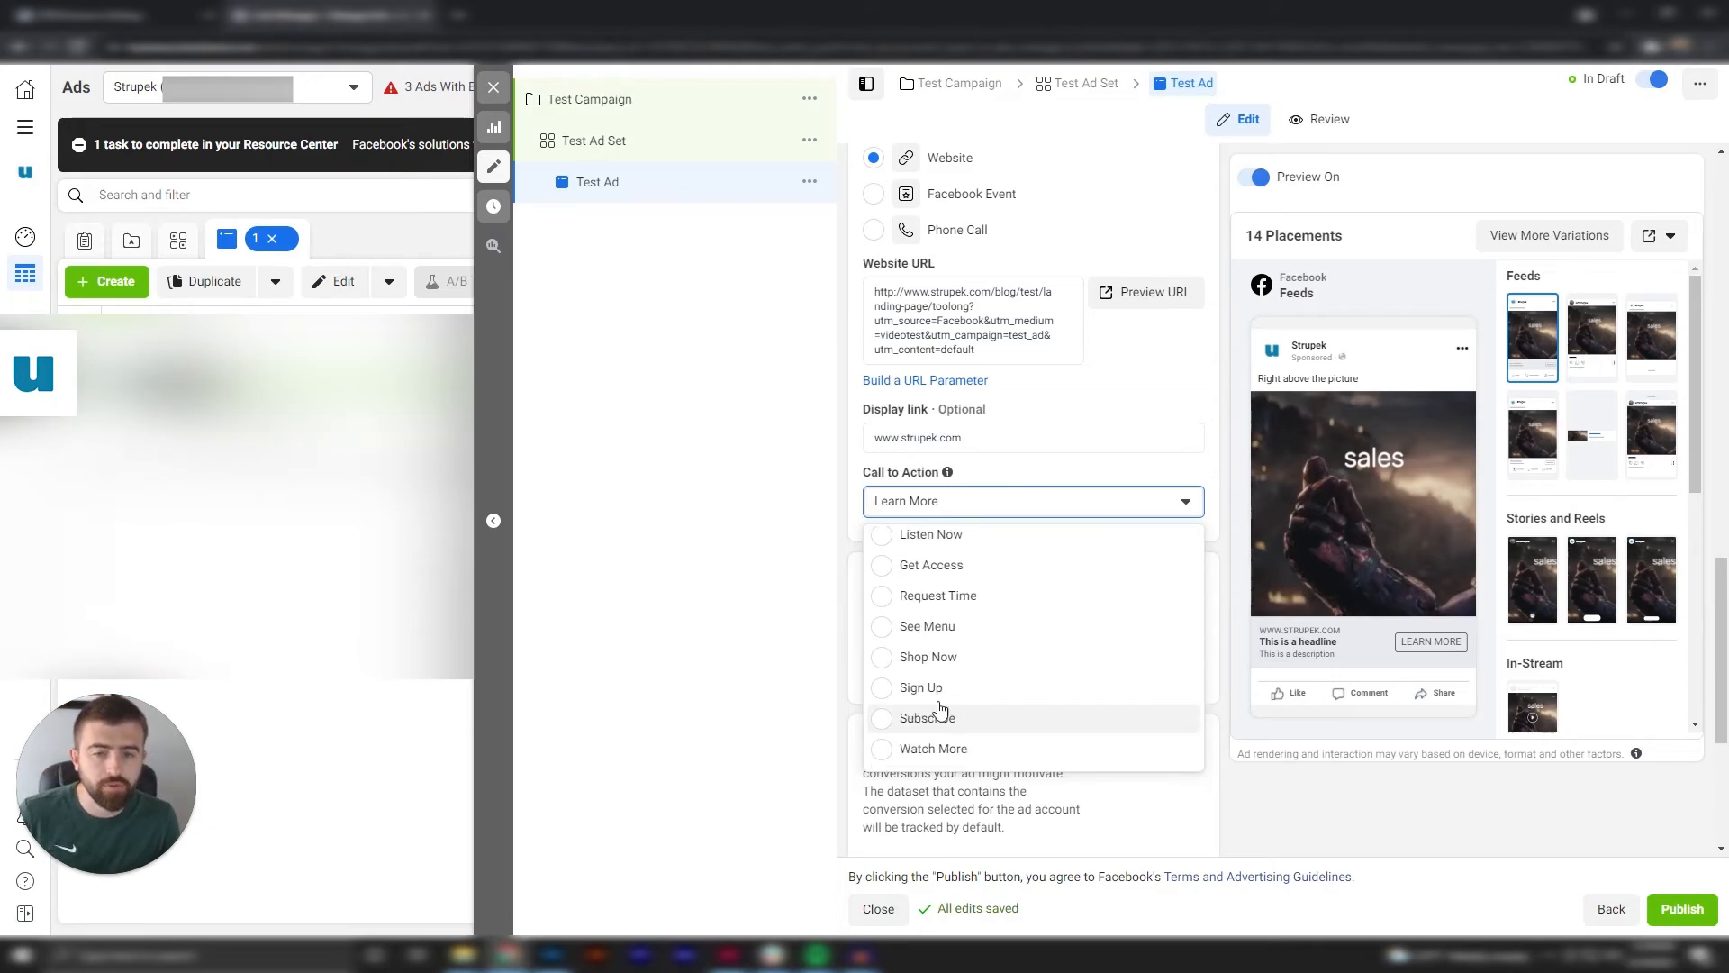
left_click(927, 667)
Change the ad's call to action to Get Offer.
left_click(1131, 510)
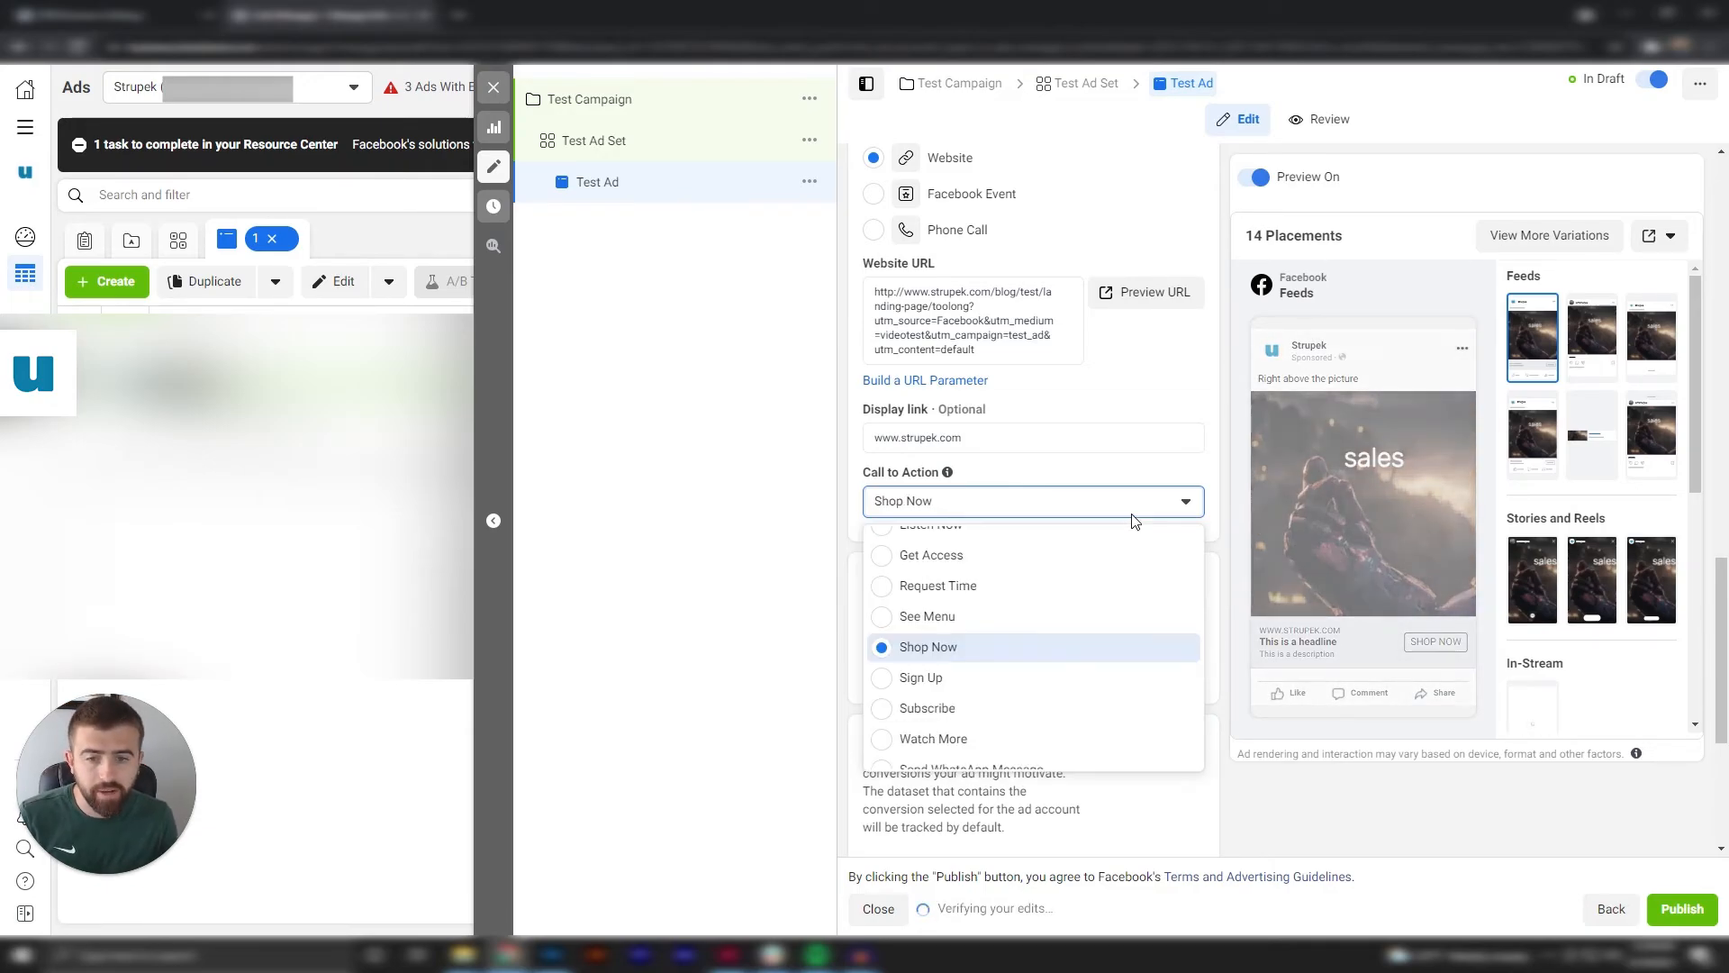
scroll(900, 685, "up", 3)
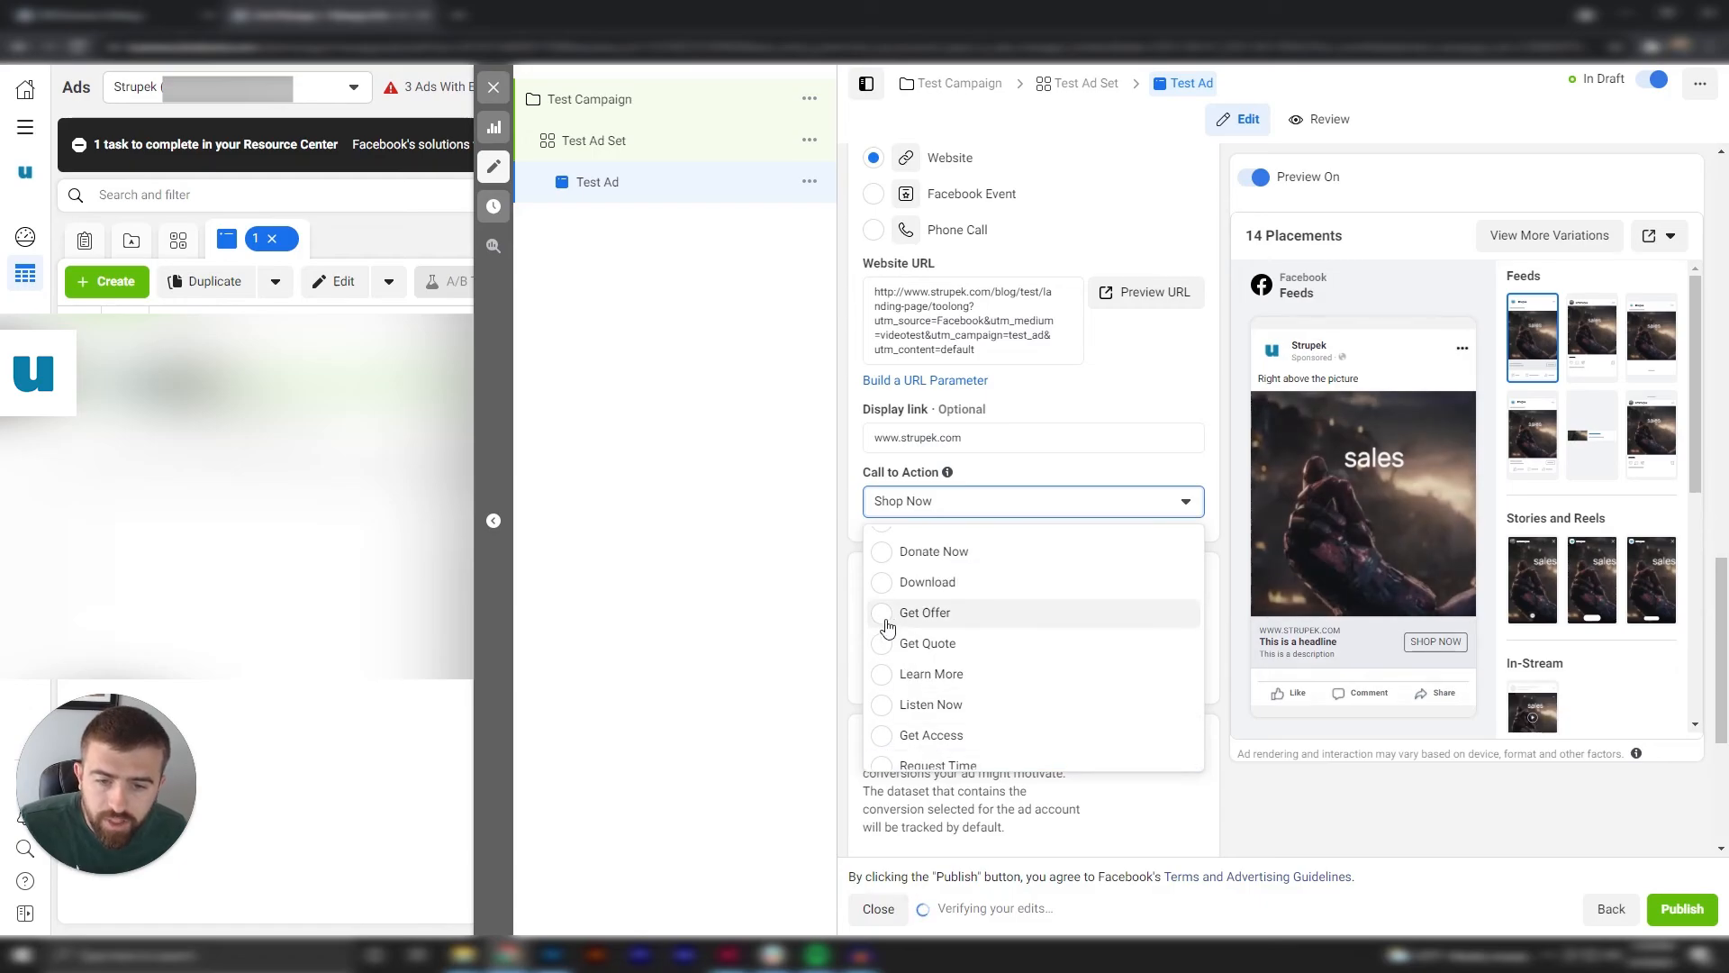
left_click(1036, 612)
Set the ad's call to action to Download.
left_click(1073, 502)
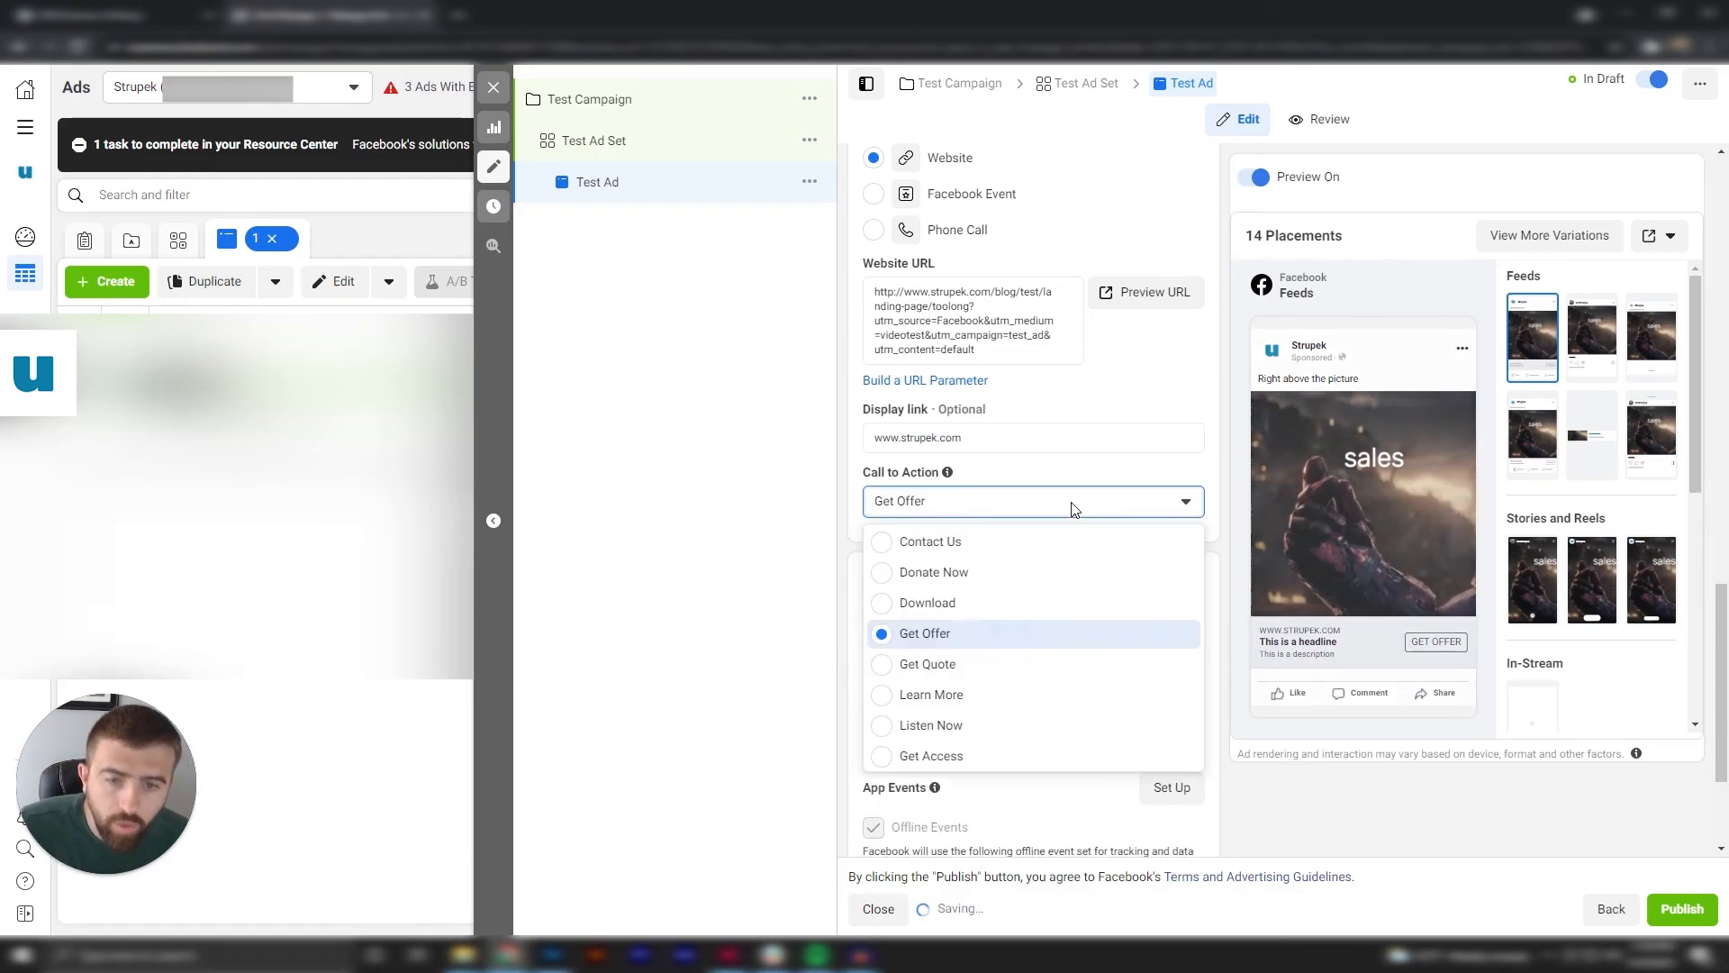
left_click(888, 611)
Review the ad's primary text, headline, description, destination and call to action, along with its language and tracking settings.
scroll(1137, 610, "up", 1)
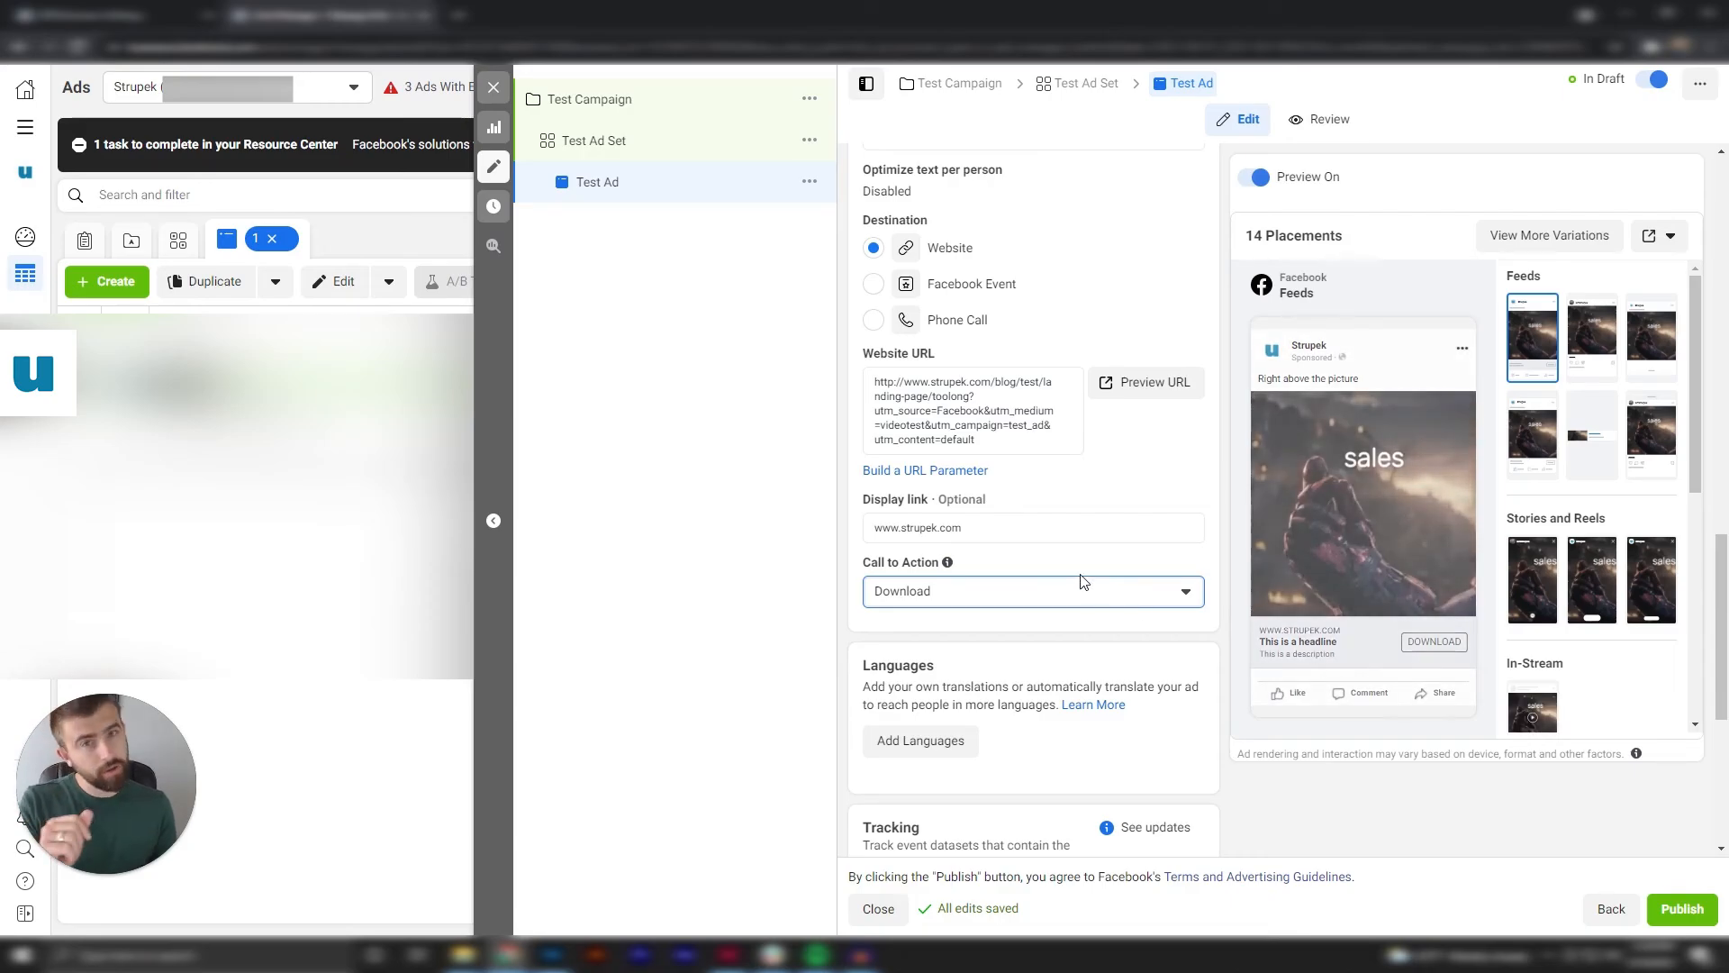
scroll(1084, 586, "up", 3)
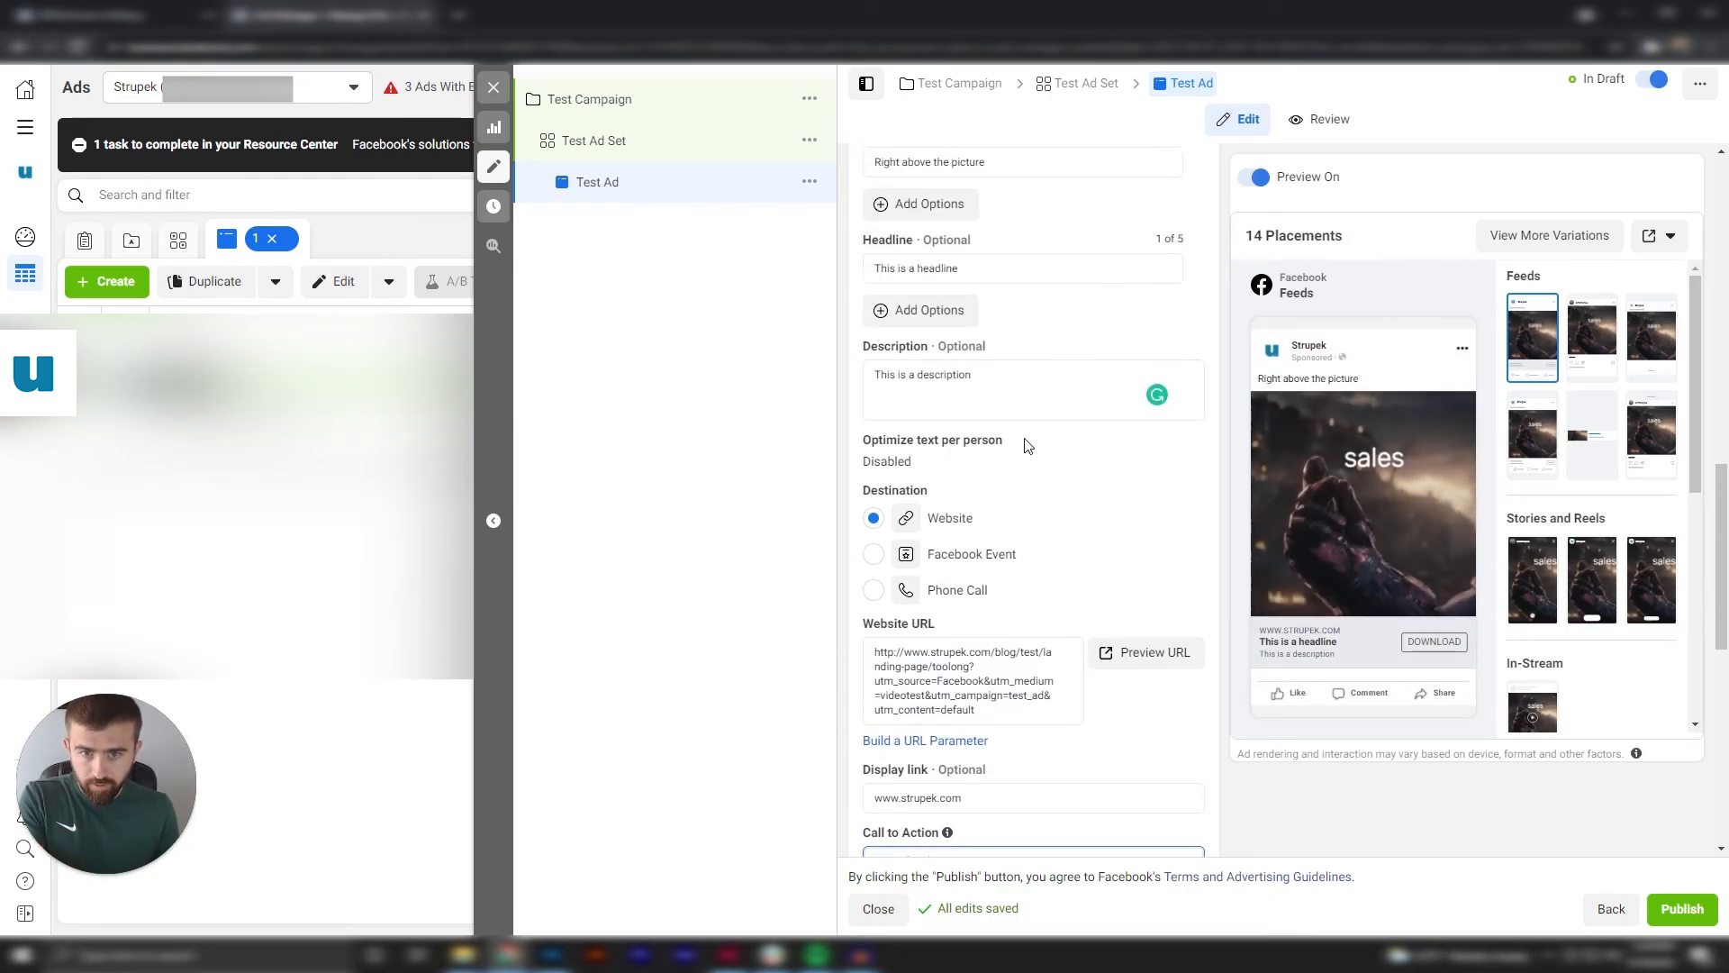
left_click(1026, 396)
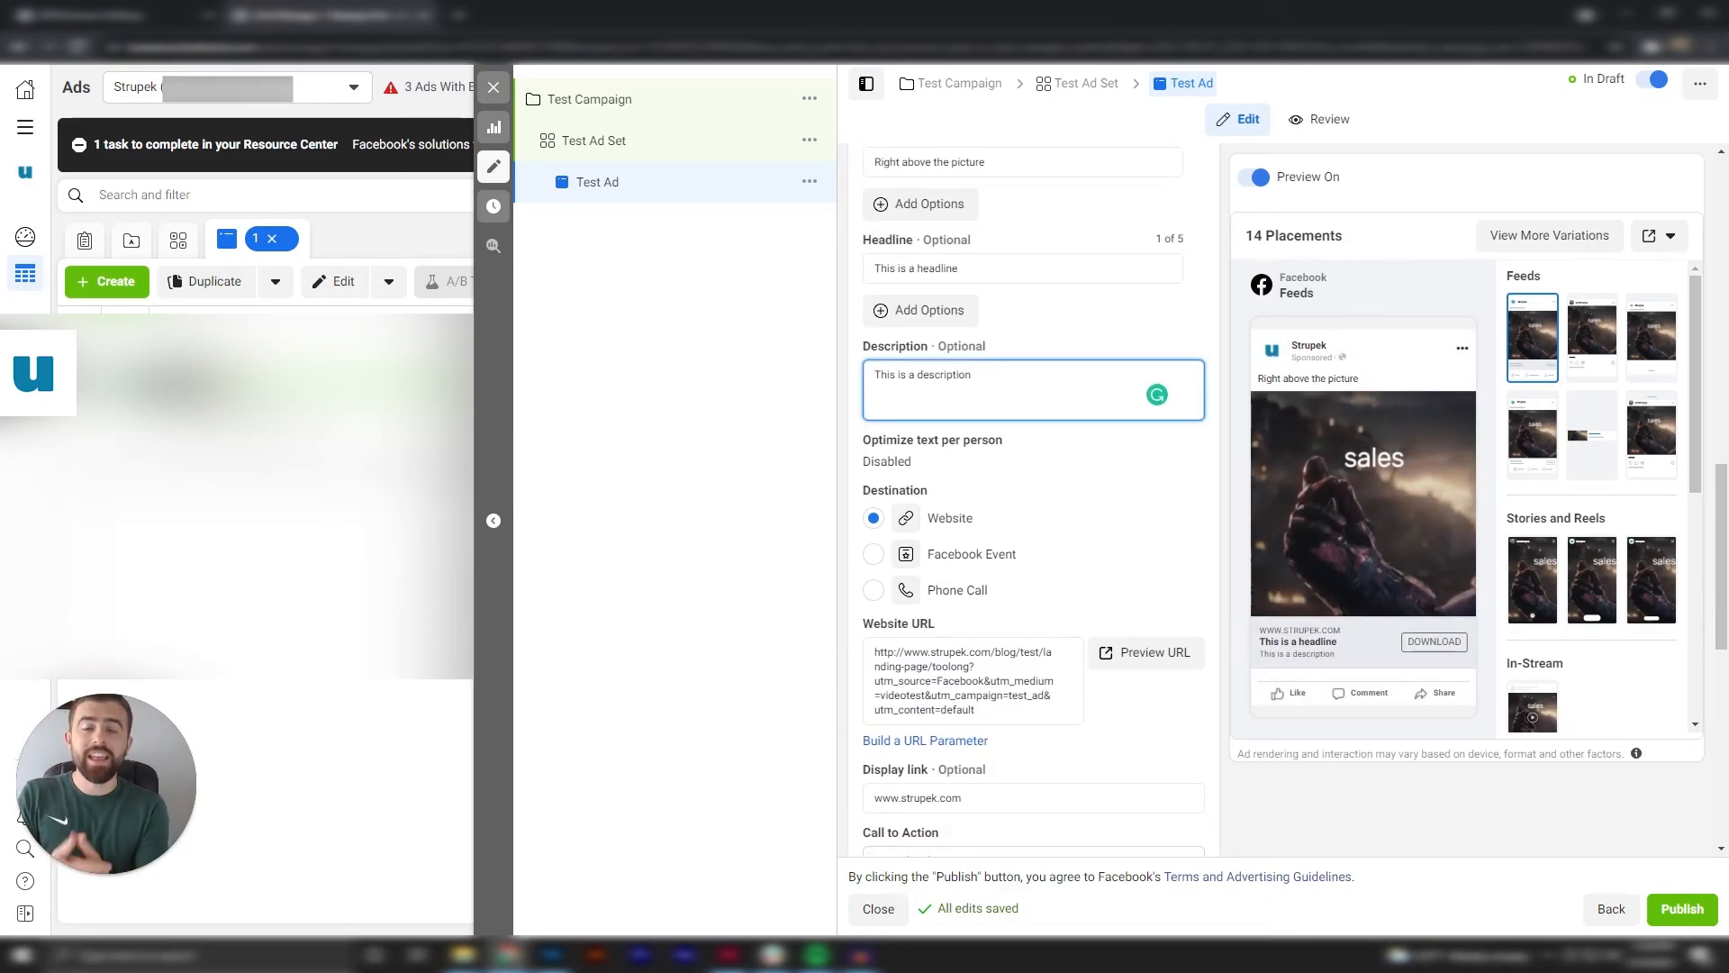
scroll(1042, 406, "up", 2)
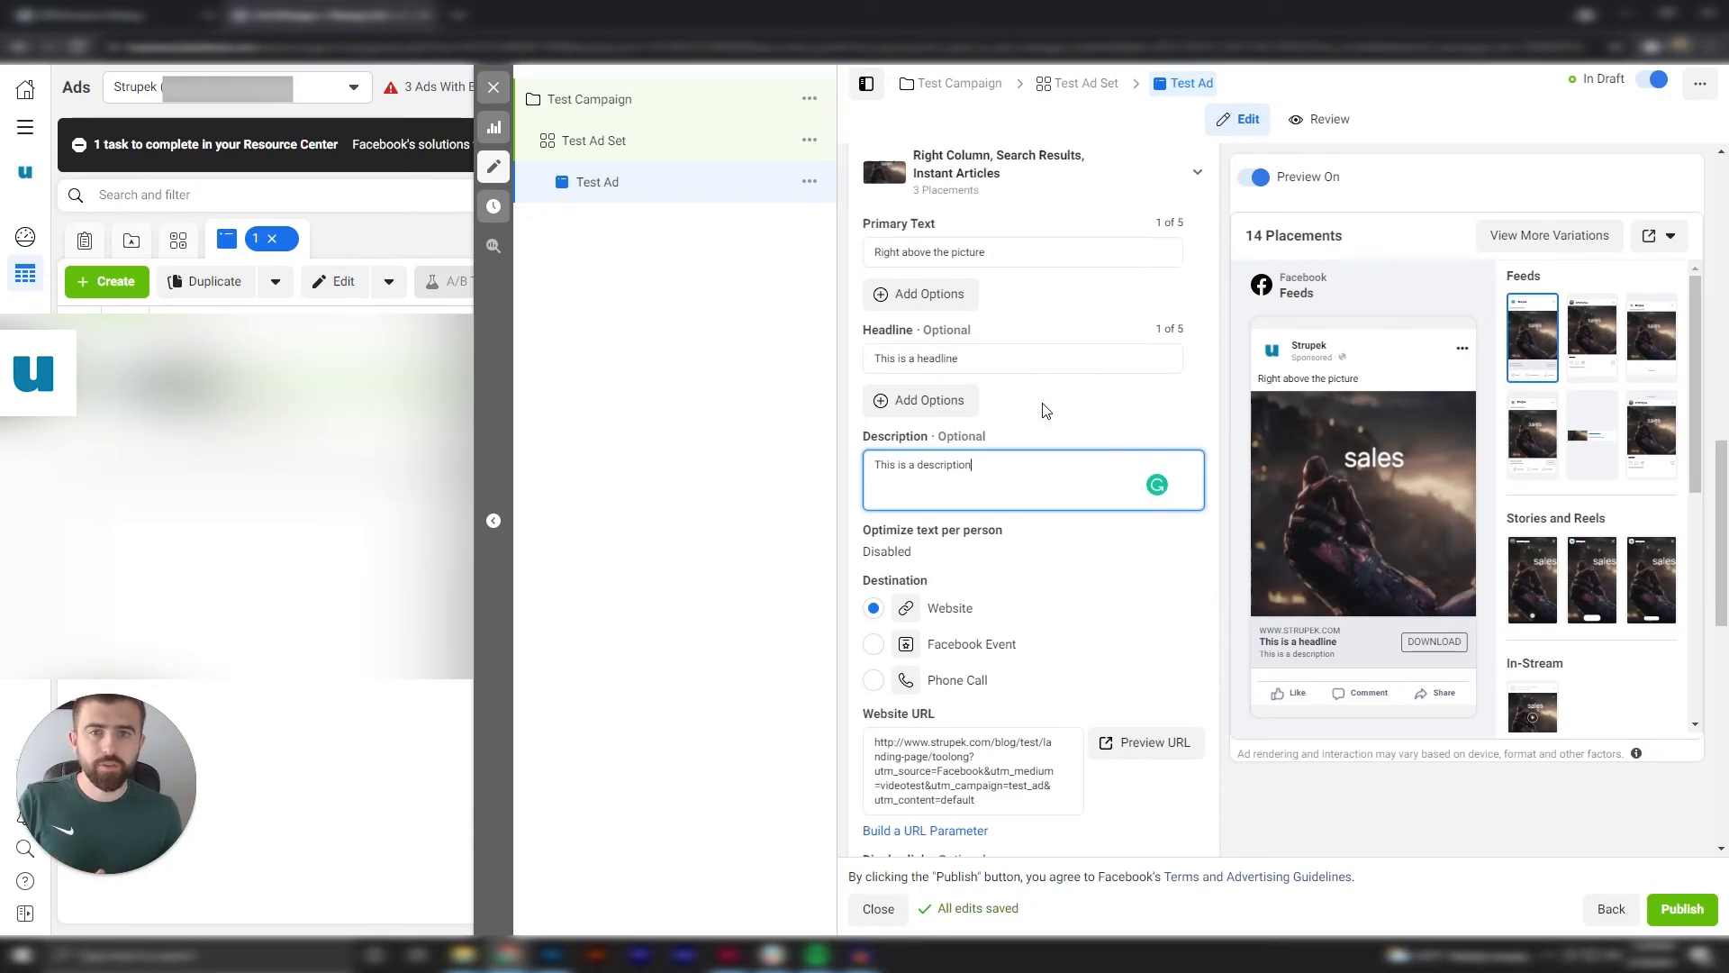
left_click(1036, 342)
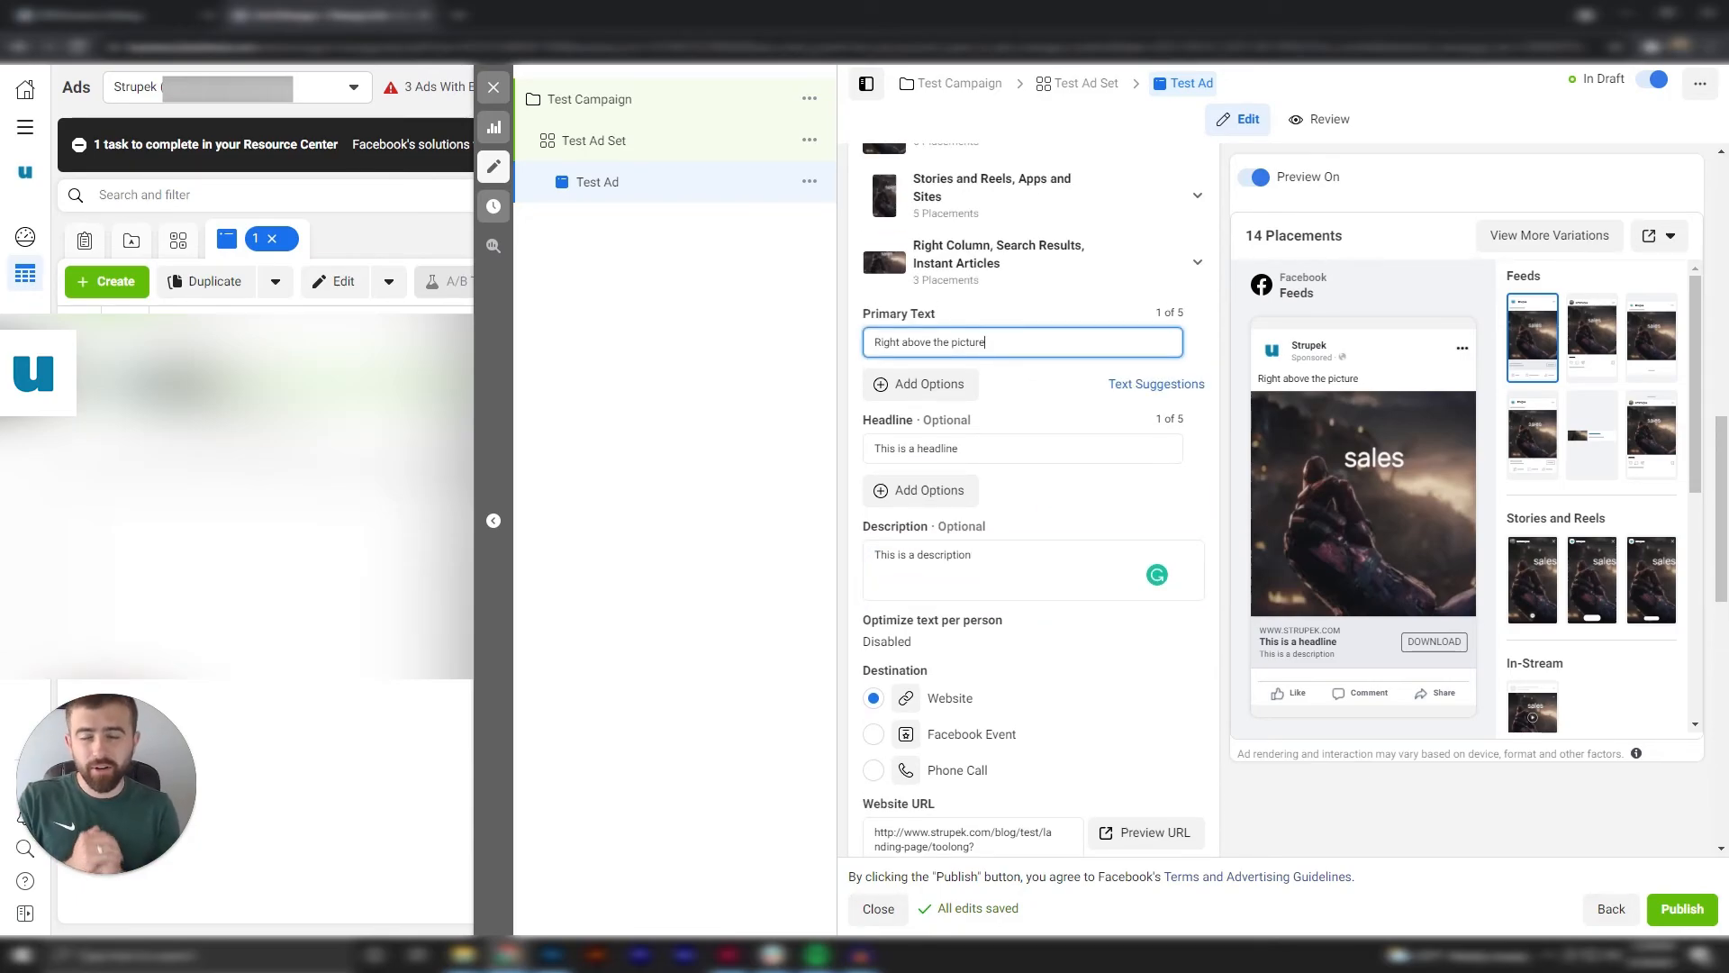
scroll(1016, 369, "down", 4)
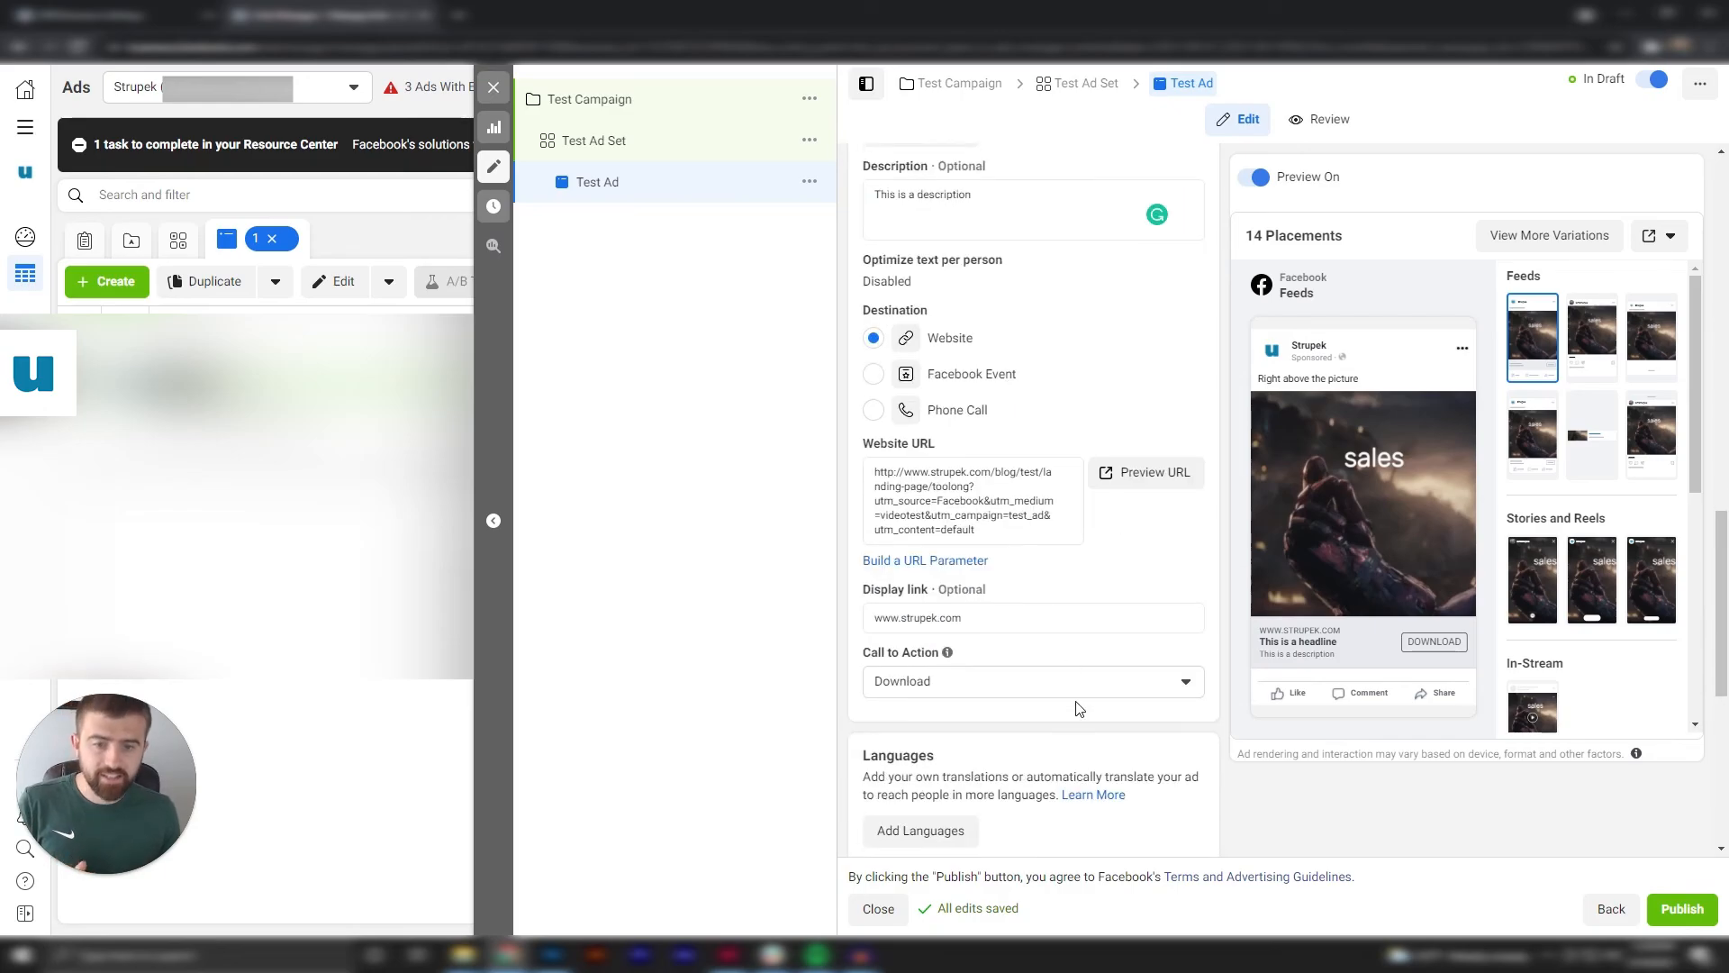
scroll(1085, 682, "up", 4)
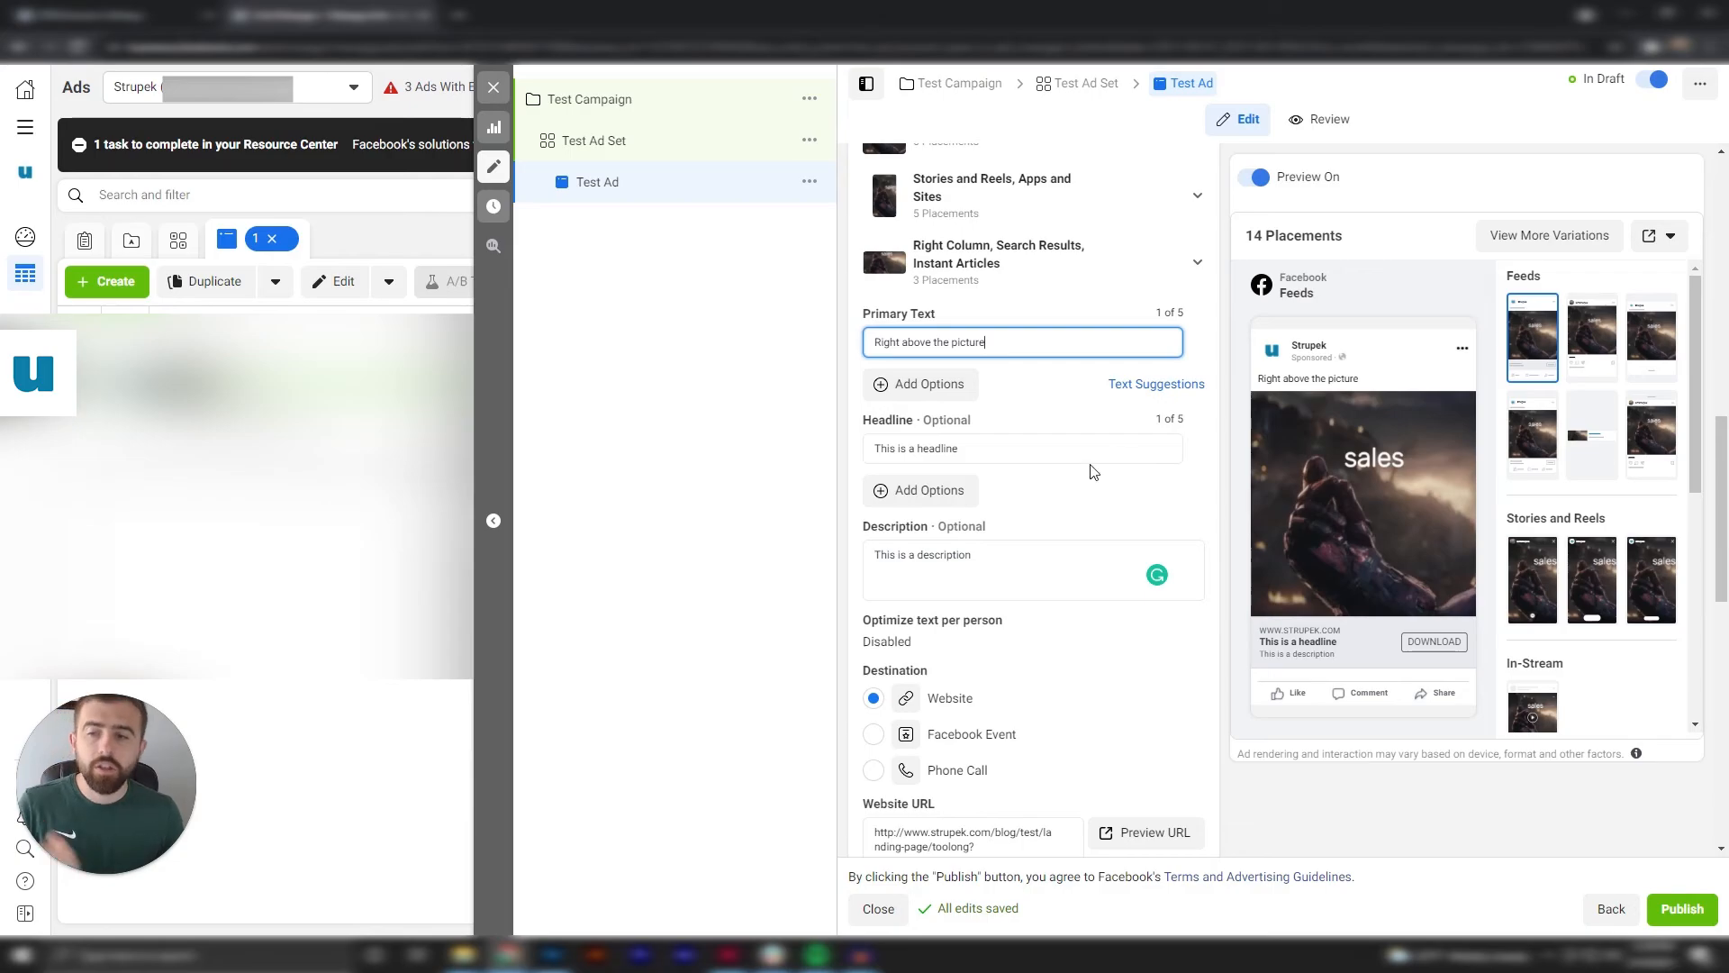
scroll(1091, 472, "down", 10)
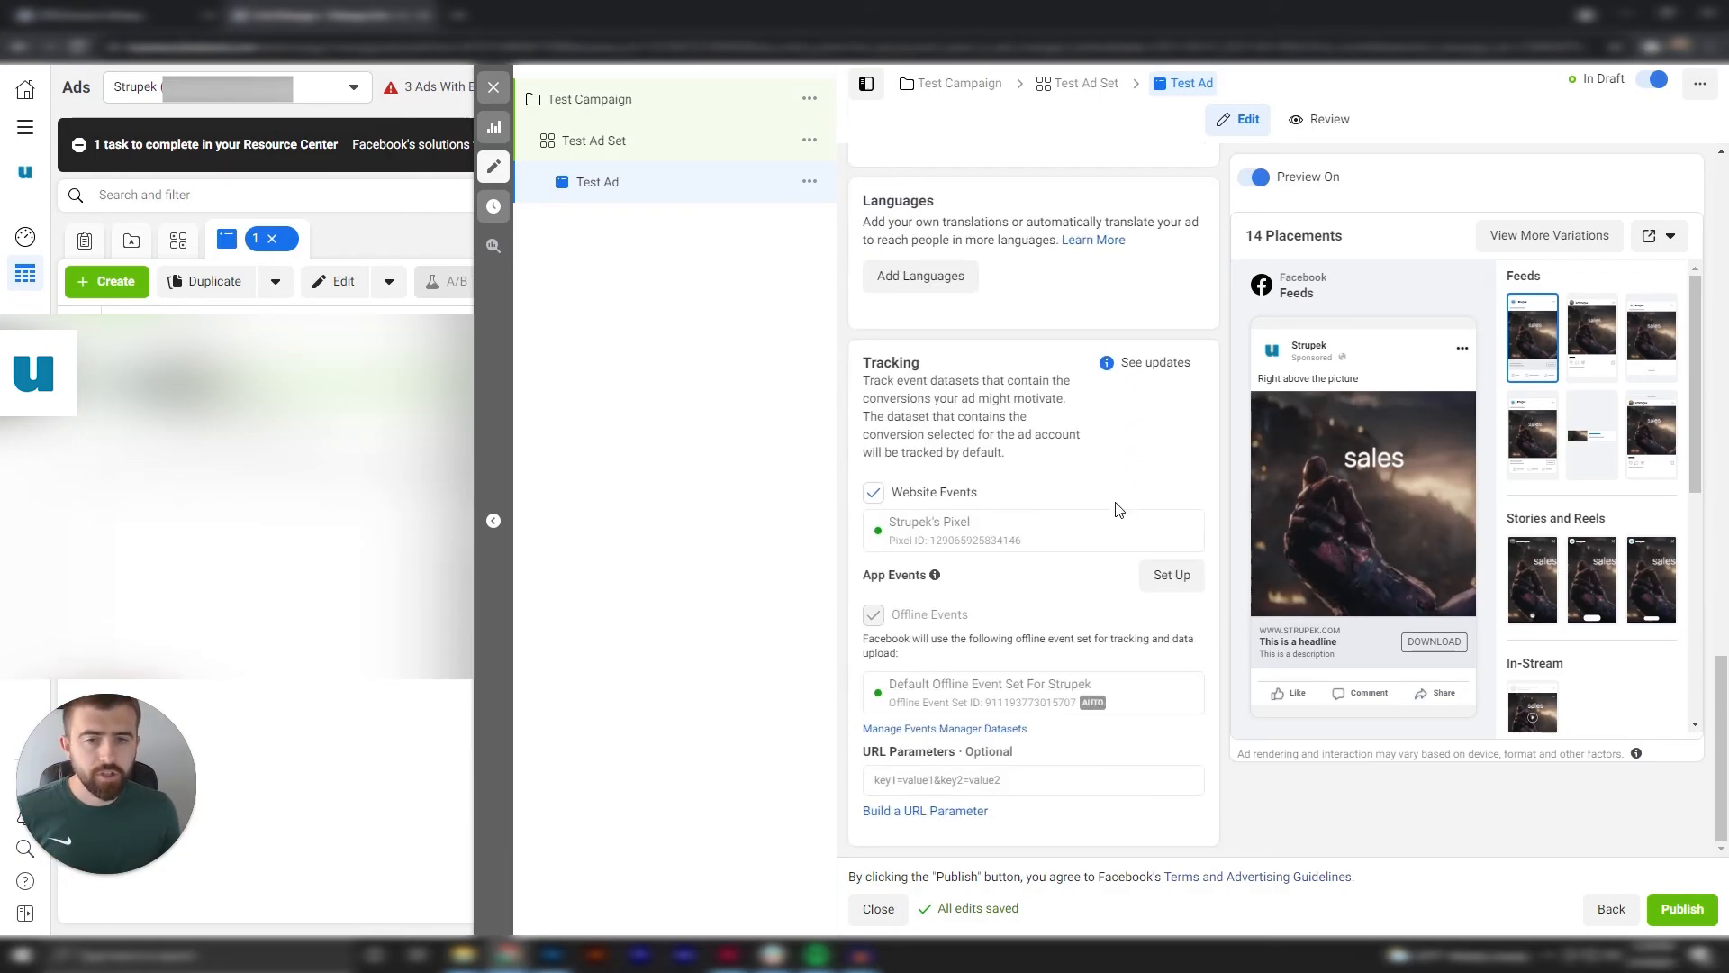